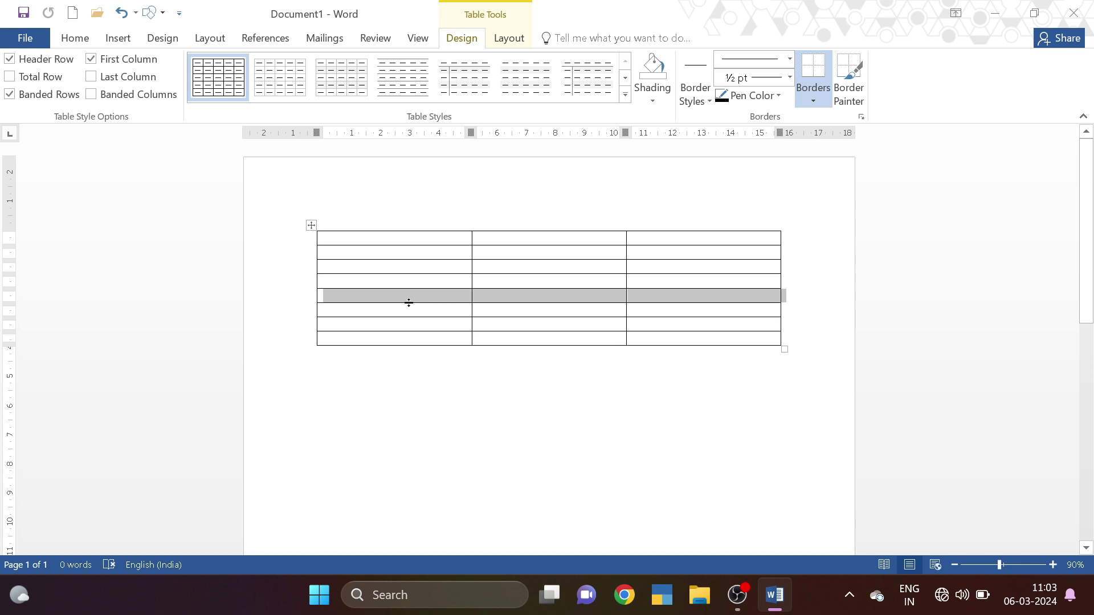
{"action": "left_click", "coordinate": [512, 39]}
{"action": "left_click", "coordinate": [468, 43]}
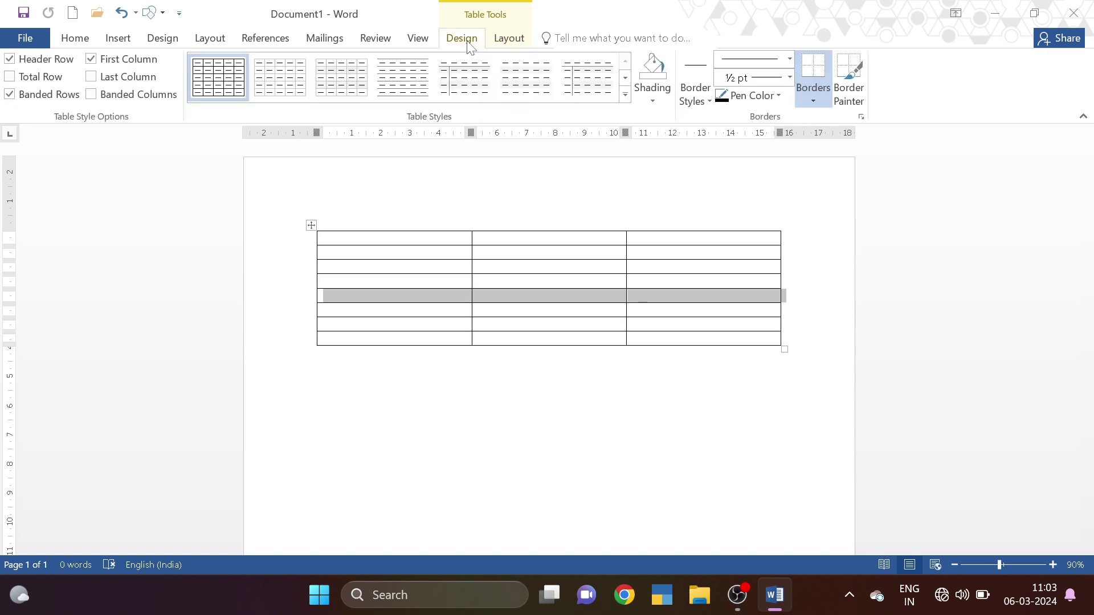
{"action": "left_click", "coordinate": [510, 40]}
{"action": "left_click", "coordinate": [471, 41]}
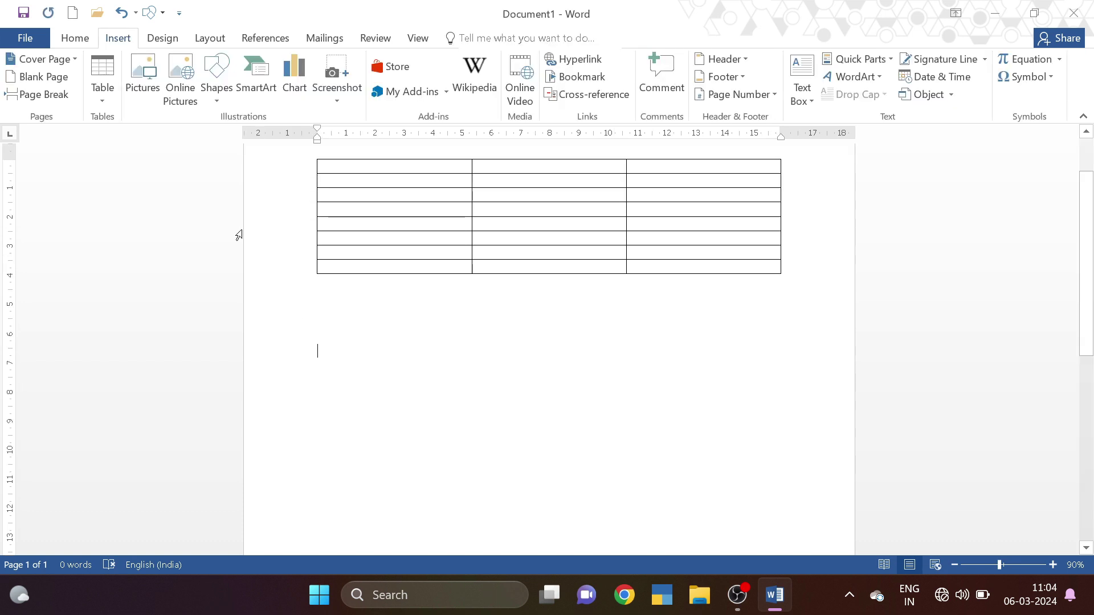
{"action": "left_click", "coordinate": [103, 97]}
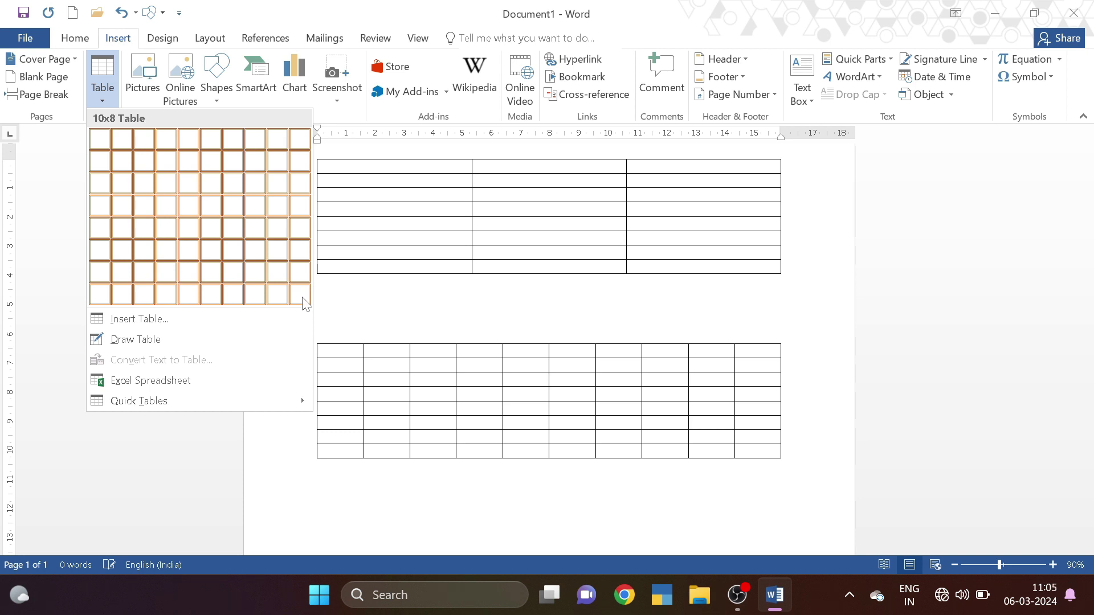
{"action": "left_click", "coordinate": [153, 320]}
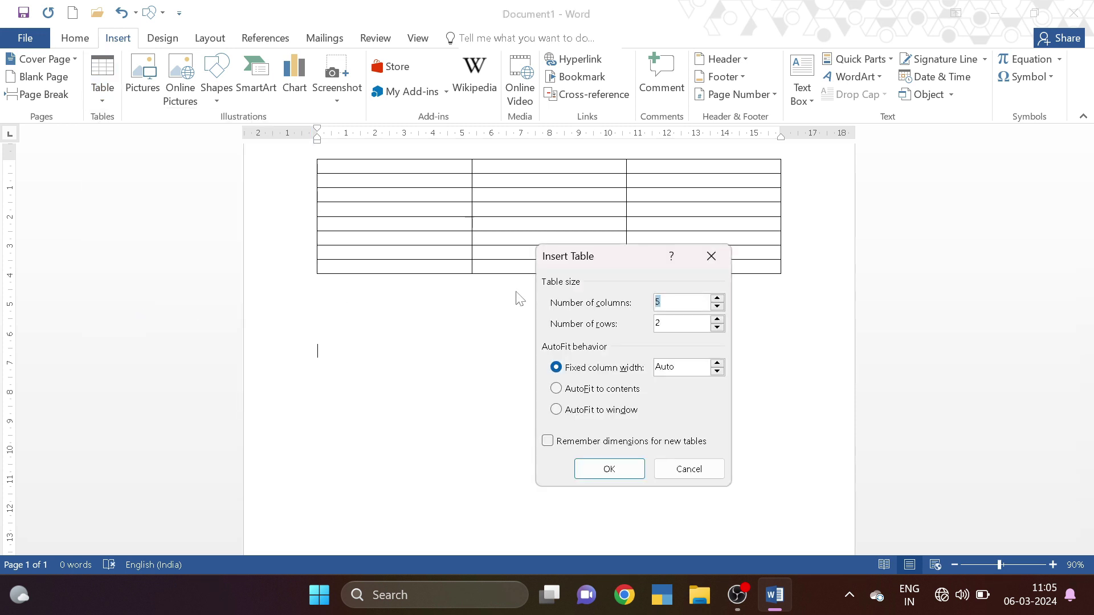
{"action": "left_click_drag", "start_coordinate": [577, 265], "coordinate": [408, 210]}
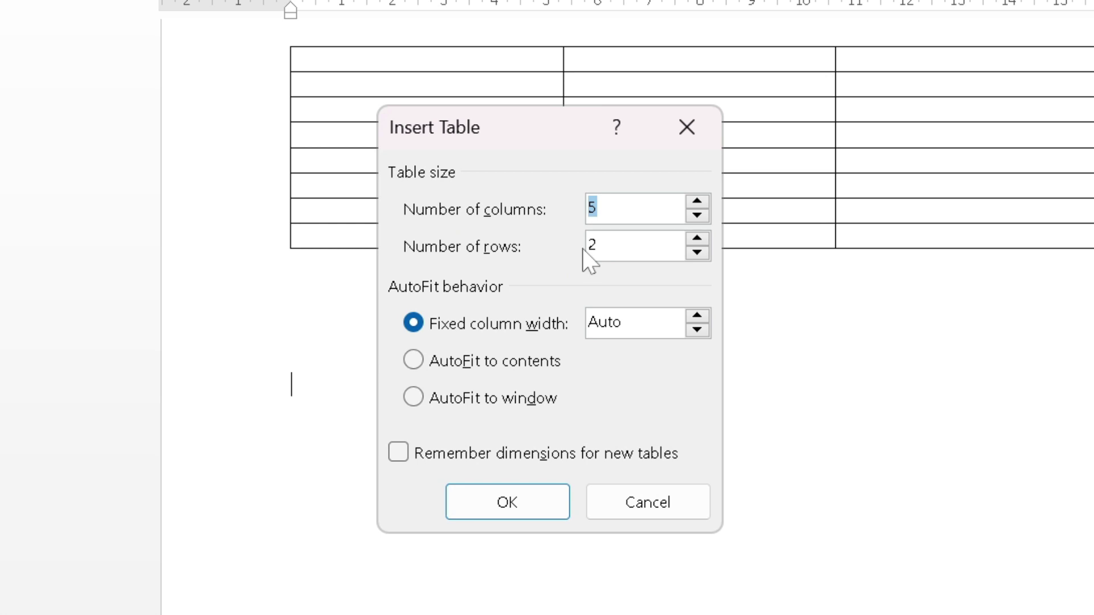
{"action": "key", "text": "Tab"}
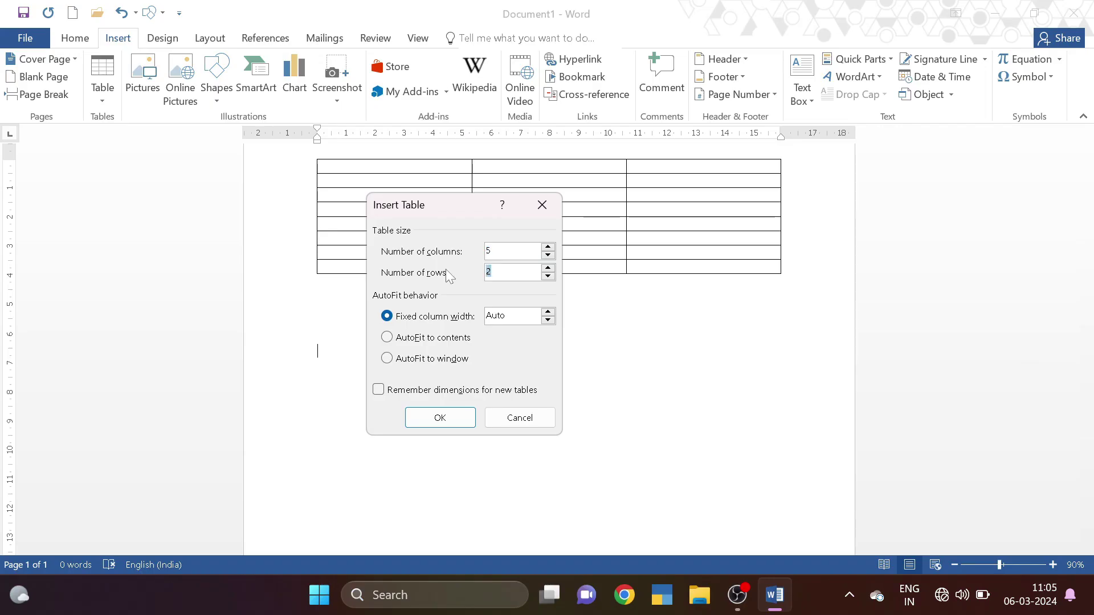
{"action": "key", "text": "shift+Tab"}
{"action": "left_click", "coordinate": [545, 208]}
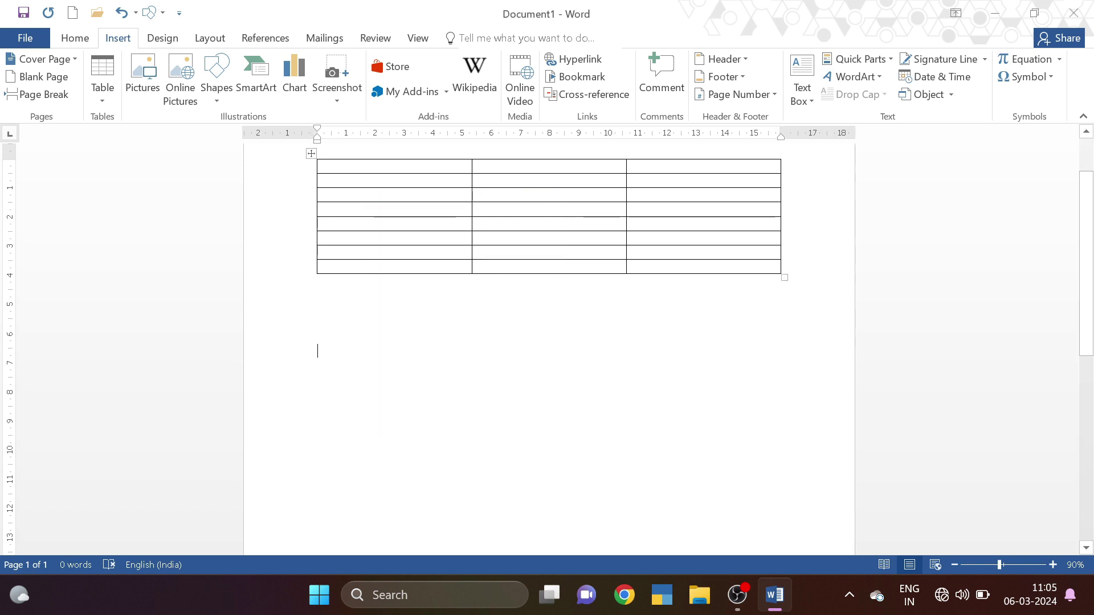
{"action": "left_click", "coordinate": [359, 180]}
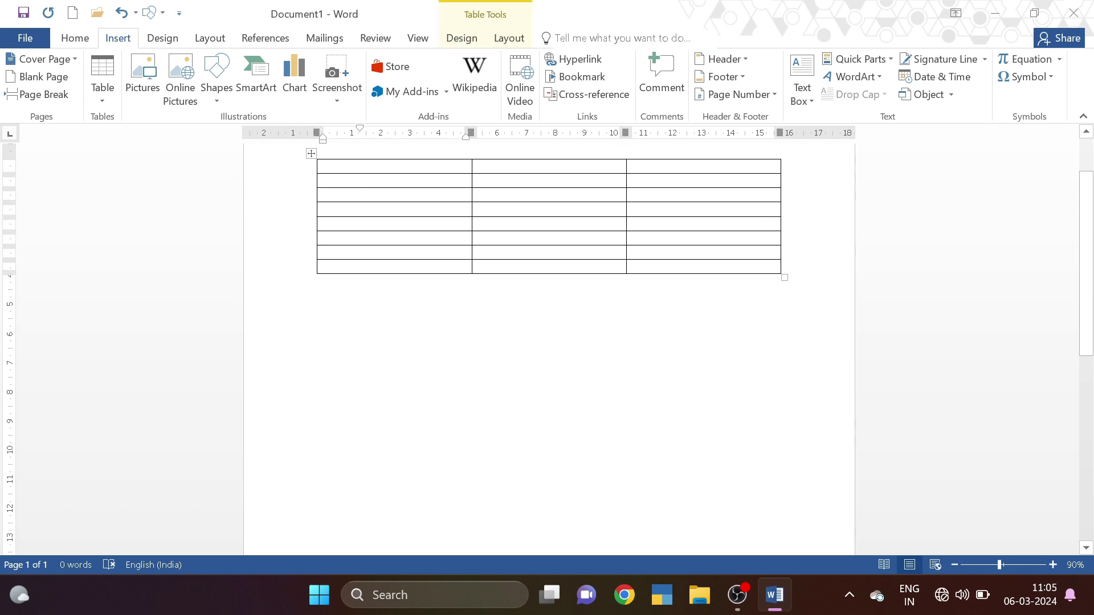
{"action": "left_click", "coordinate": [509, 39]}
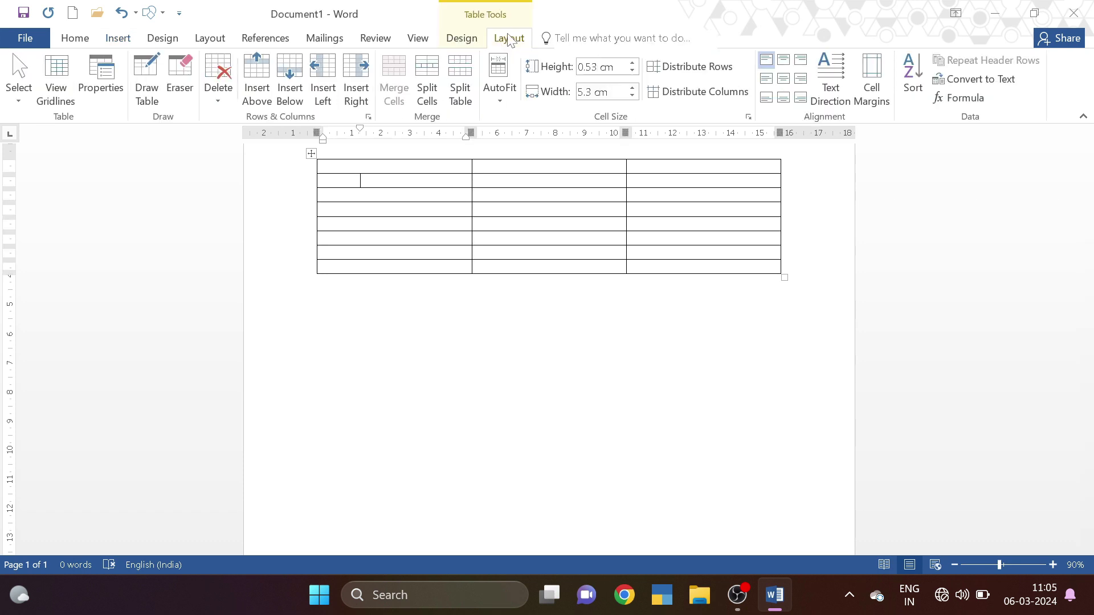
{"action": "left_click", "coordinate": [497, 101]}
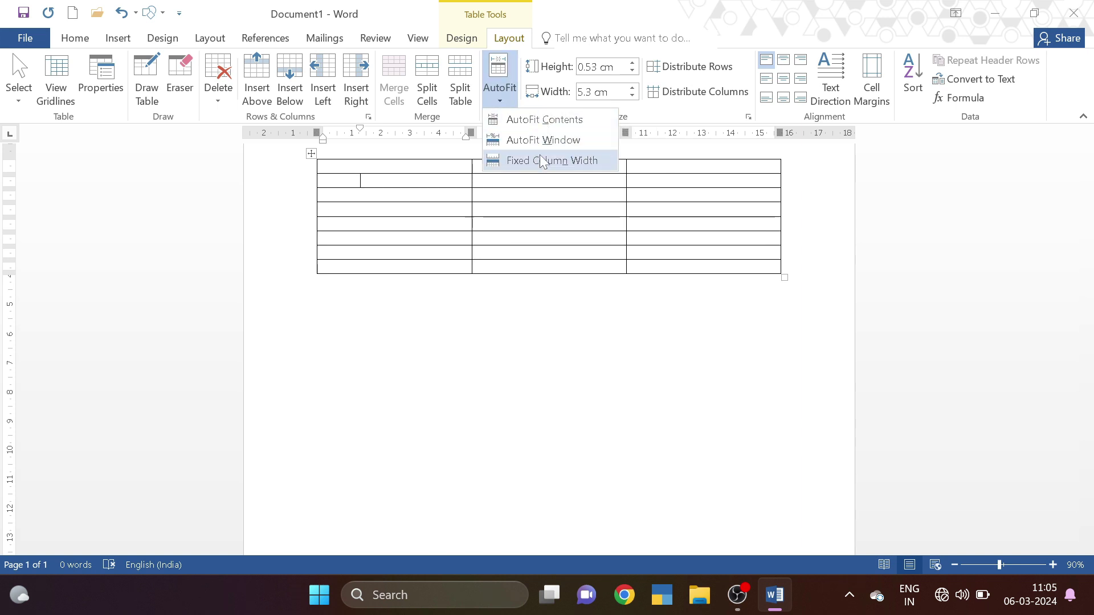
{"action": "left_click", "coordinate": [424, 202]}
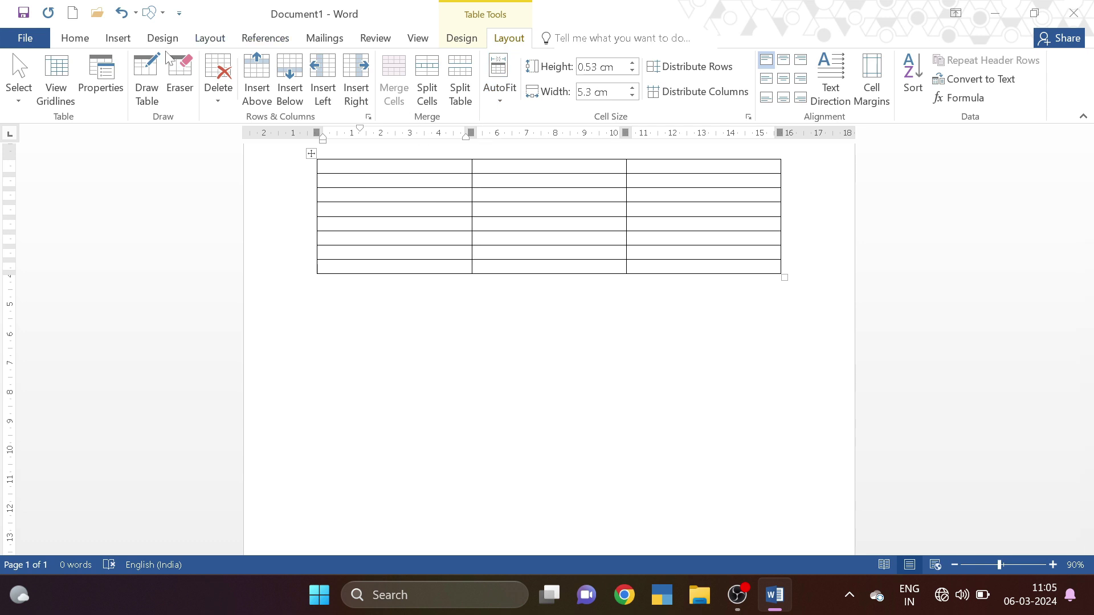
Insert a second table with 3 columns and 8 rows below the existing table.
{"action": "left_click", "coordinate": [118, 38]}
{"action": "left_click", "coordinate": [103, 97]}
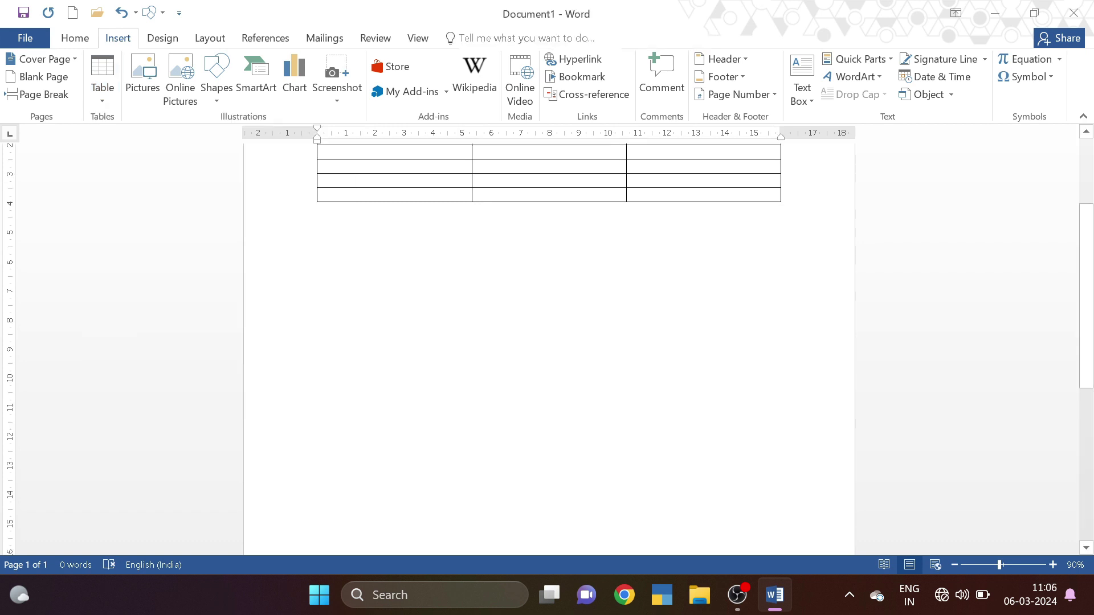
{"action": "left_click", "coordinate": [110, 103]}
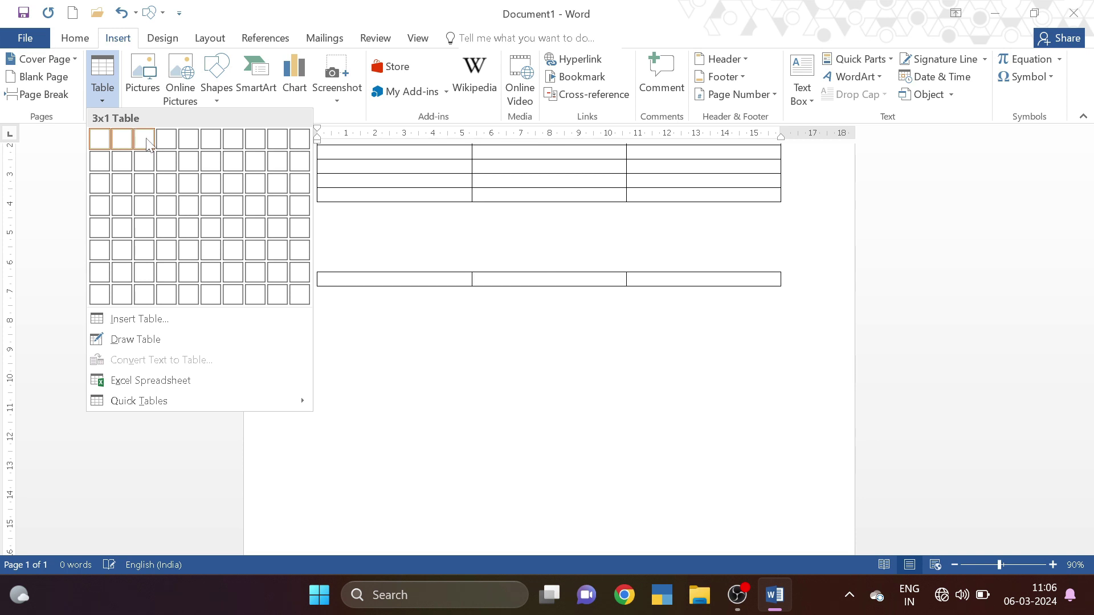
{"action": "left_click", "coordinate": [144, 295]}
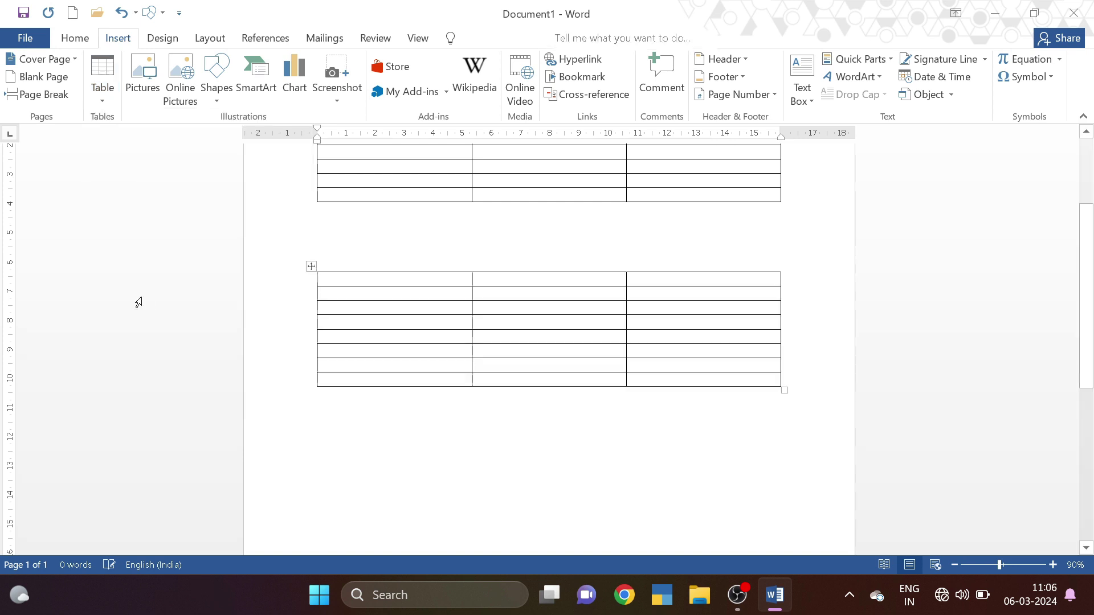
Resize the new table so its rows are about 0.8 cm high and its columns about 5.22 cm wide.
{"action": "left_click_drag", "start_coordinate": [784, 391], "coordinate": [790, 485]}
{"action": "left_click", "coordinate": [791, 486]}
{"action": "left_click_drag", "start_coordinate": [792, 488], "coordinate": [774, 462]}
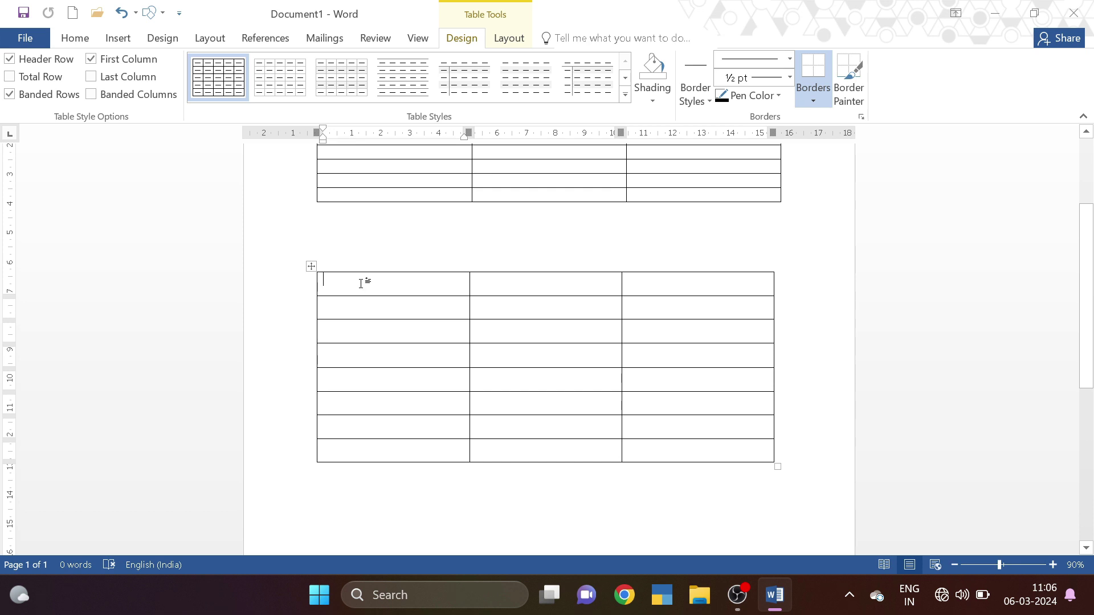
Fill the new table's header row with the headings Name, Mobile Number and Email Id.
{"action": "type", "text": "Name"}
{"action": "key", "text": "Tab"}
{"action": "type", "text": "Mobile Number"}
{"action": "key", "text": "Tab"}
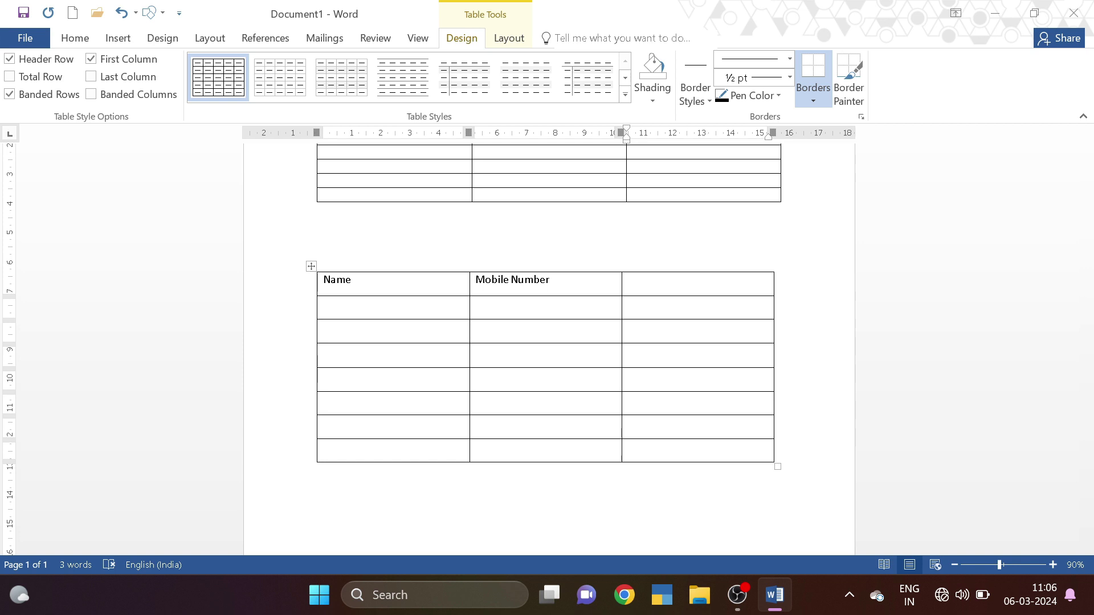
{"action": "type", "text": "Email Id"}
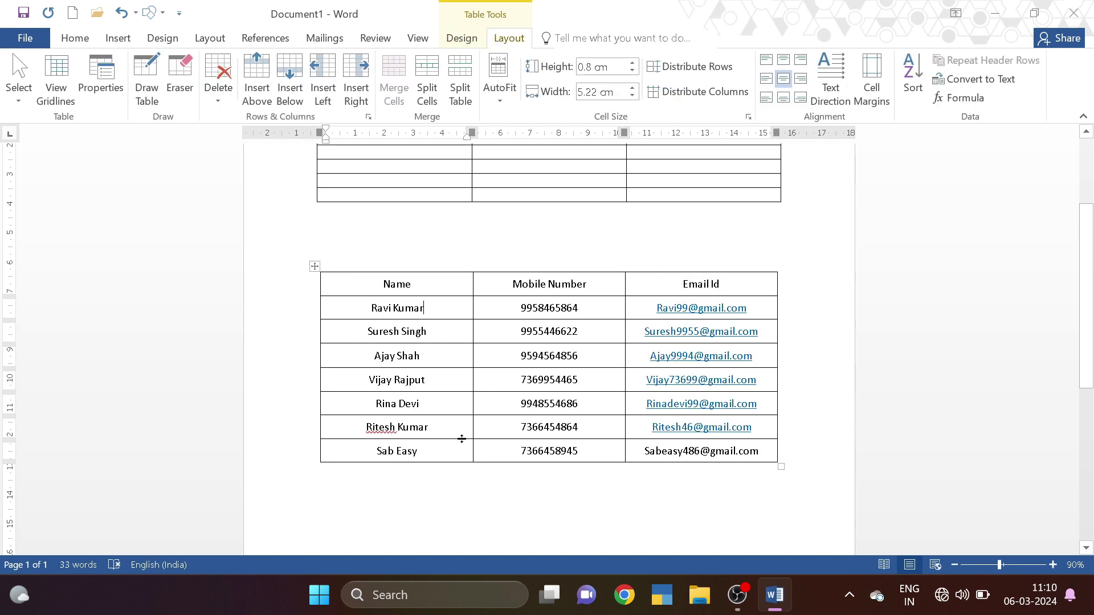
Increase the font size of all text in the filled contact table to 12.
{"action": "left_click", "coordinate": [314, 266]}
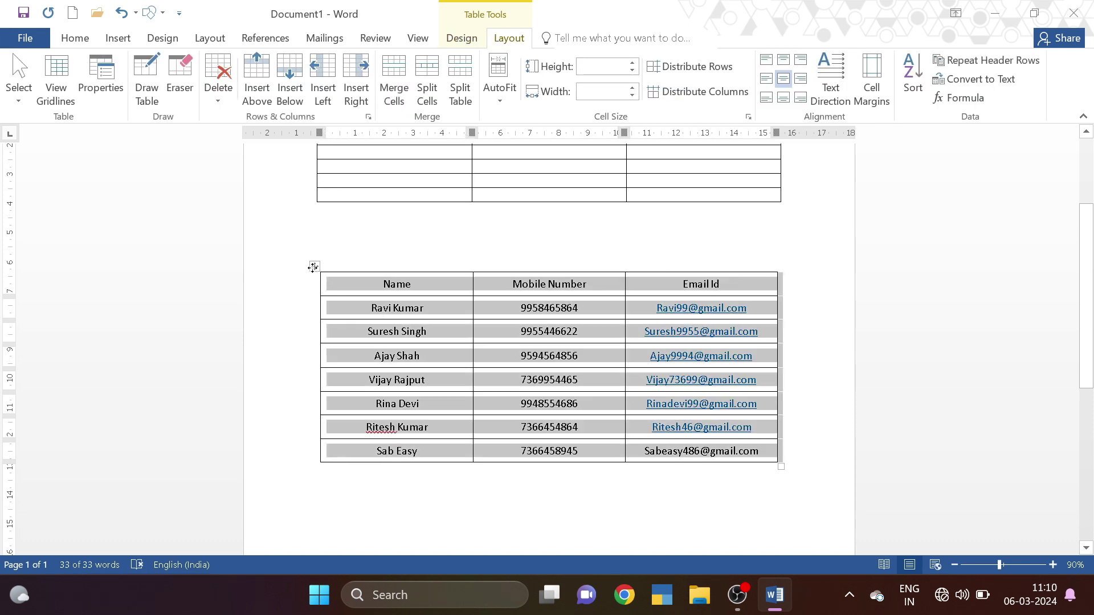
{"action": "left_click", "coordinate": [75, 38]}
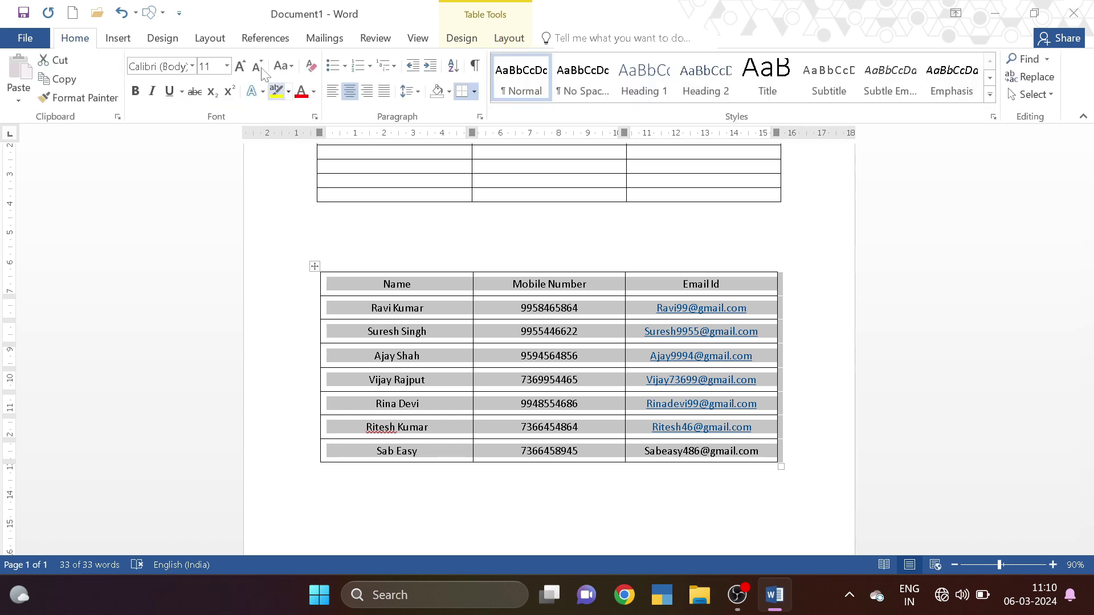
{"action": "left_click", "coordinate": [240, 67]}
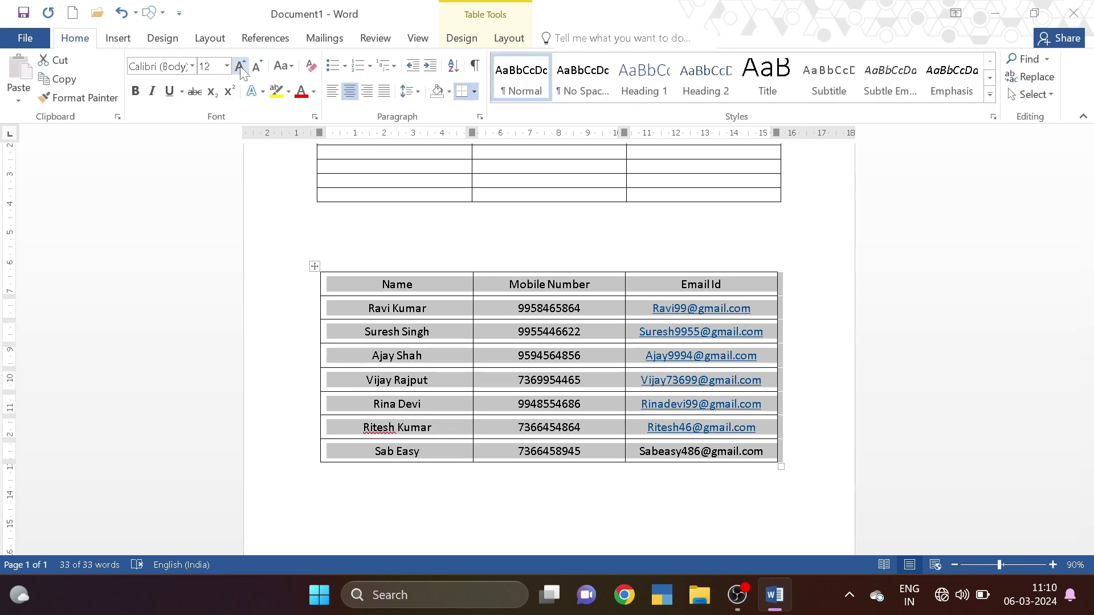
{"action": "key", "text": "Left"}
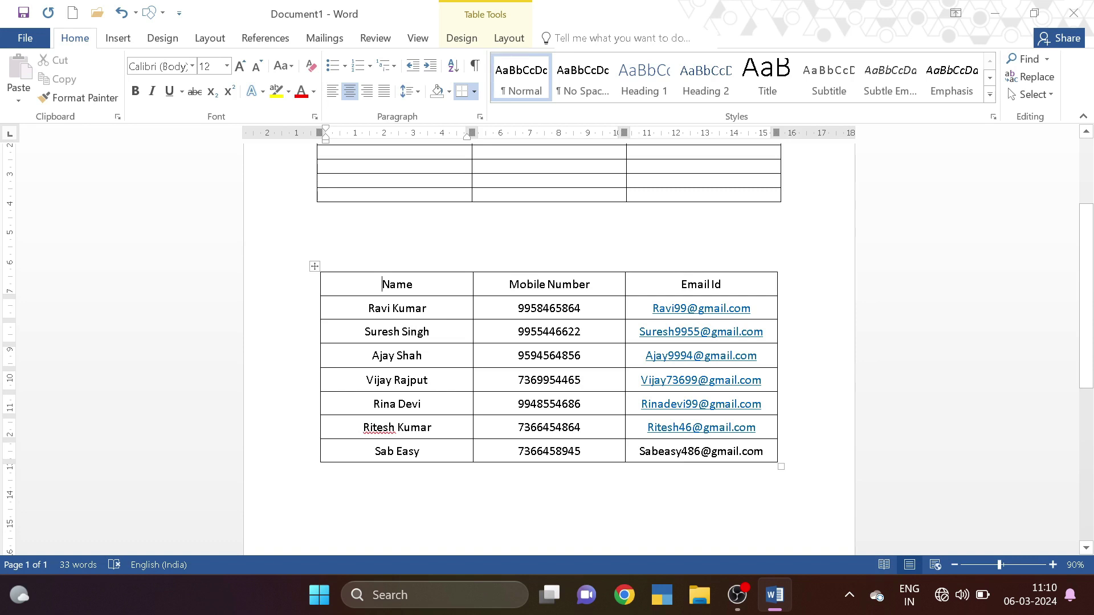
Make the header row of the contact table bold and enlarge its font size to 14.
{"action": "left_click_drag", "start_coordinate": [383, 284], "coordinate": [695, 284]}
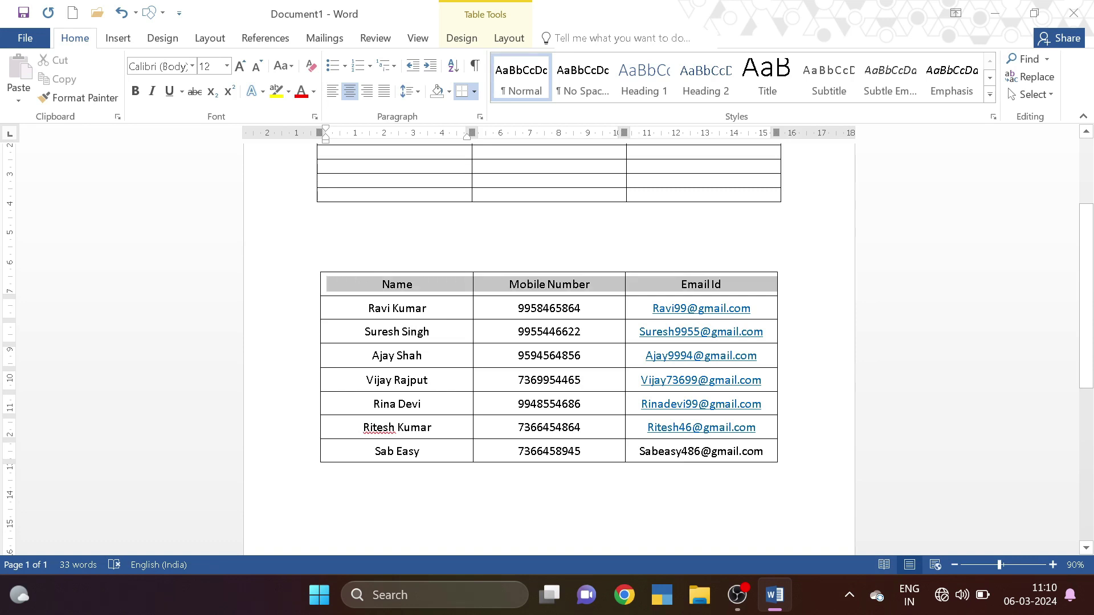
{"action": "left_click", "coordinate": [382, 288]}
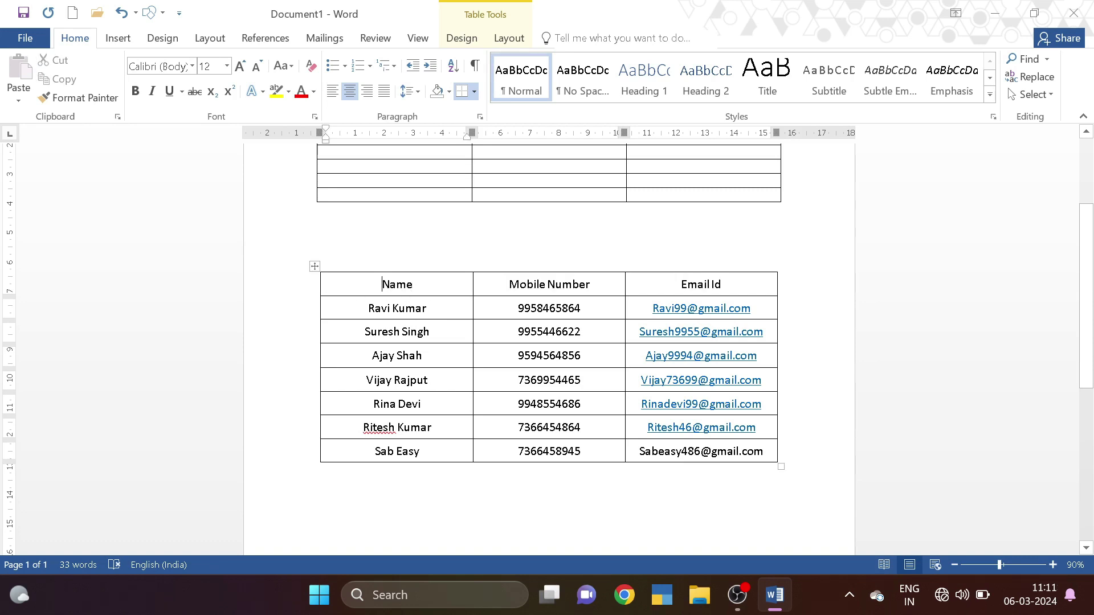
{"action": "left_click_drag", "start_coordinate": [382, 284], "coordinate": [748, 282]}
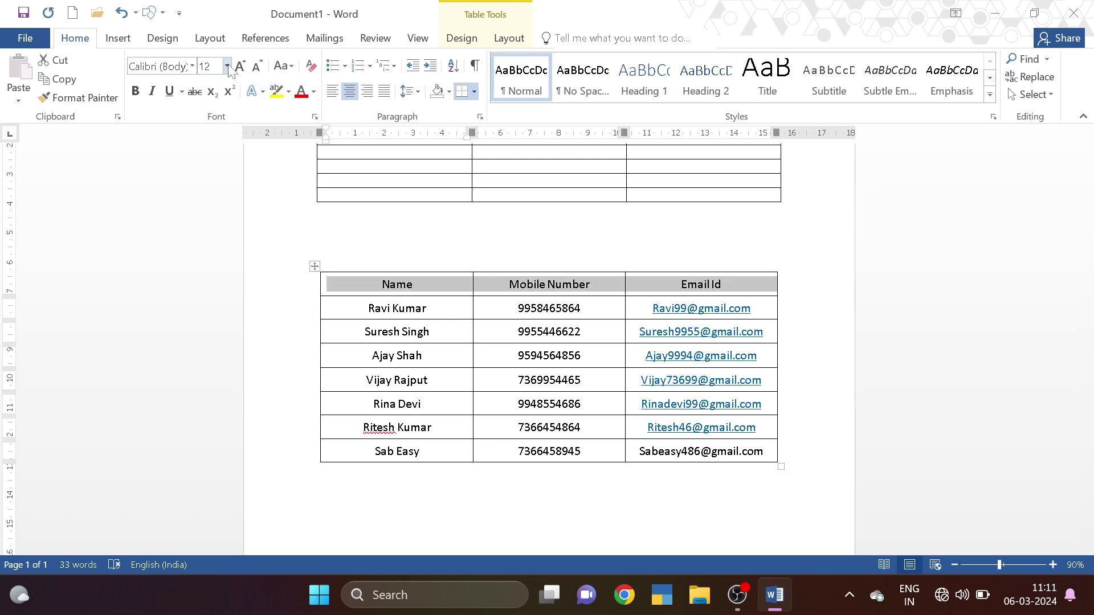
{"action": "left_click", "coordinate": [135, 91]}
{"action": "left_click", "coordinate": [240, 66]}
{"action": "left_click", "coordinate": [370, 308]}
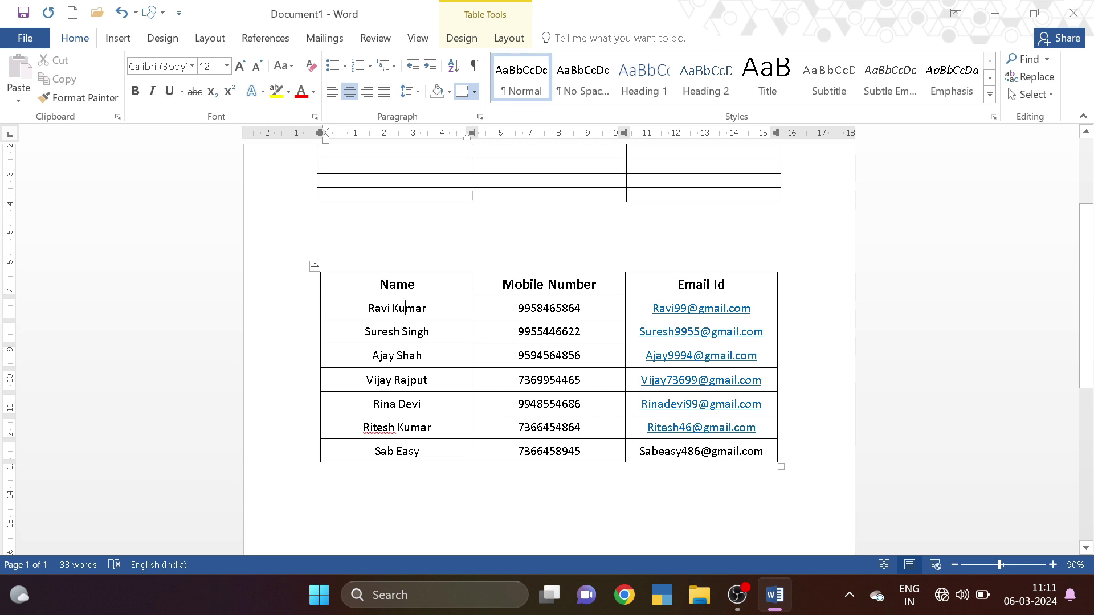
Convert the whole Email Id column to lowercase and set its font colour to a dark blue theme shade.
{"action": "left_click", "coordinate": [396, 285]}
{"action": "left_click", "coordinate": [397, 269]}
{"action": "left_click", "coordinate": [557, 270]}
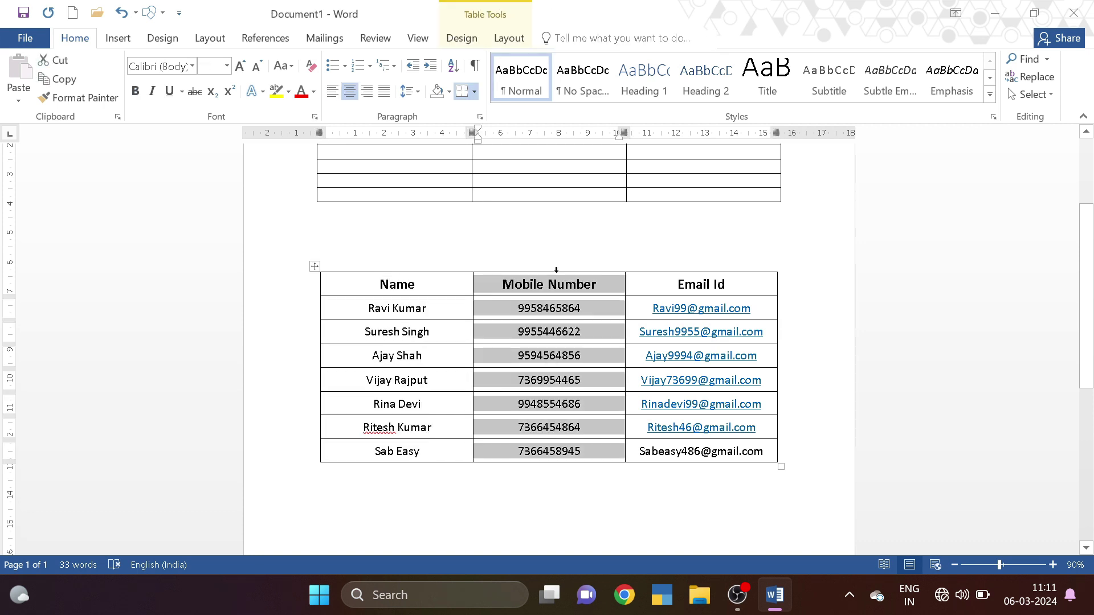
{"action": "left_click", "coordinate": [705, 270]}
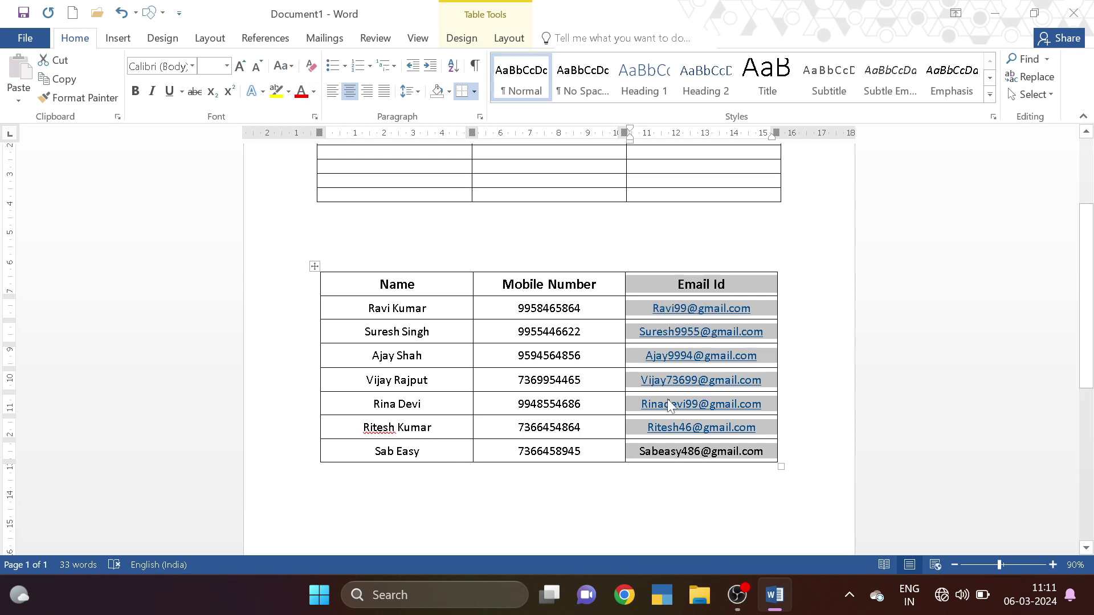
{"action": "mouse_move", "coordinate": [659, 323]}
{"action": "left_click", "coordinate": [284, 66]}
{"action": "left_click", "coordinate": [306, 104]}
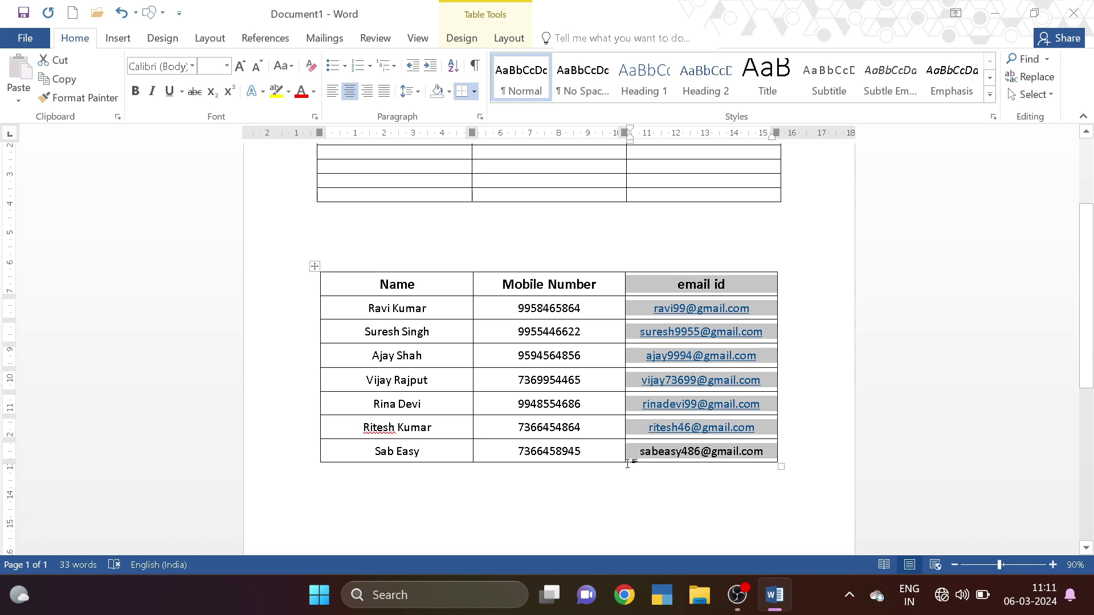
{"action": "left_click", "coordinate": [313, 92]}
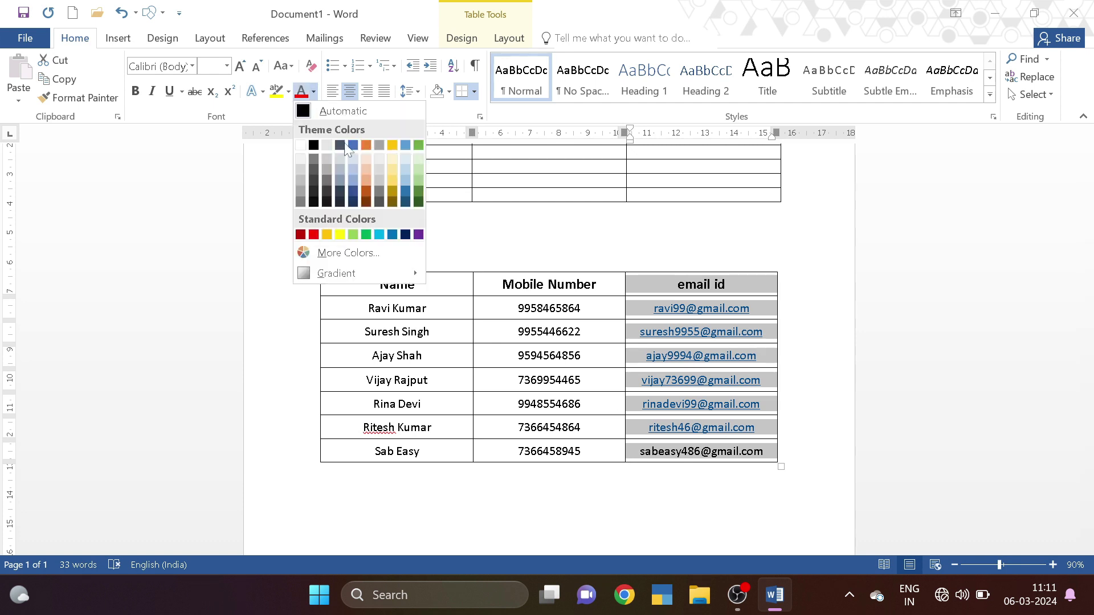
{"action": "left_click", "coordinate": [353, 192]}
Apply the black text effect with a blue shadow to the contact table's header row.
{"action": "left_click", "coordinate": [284, 292]}
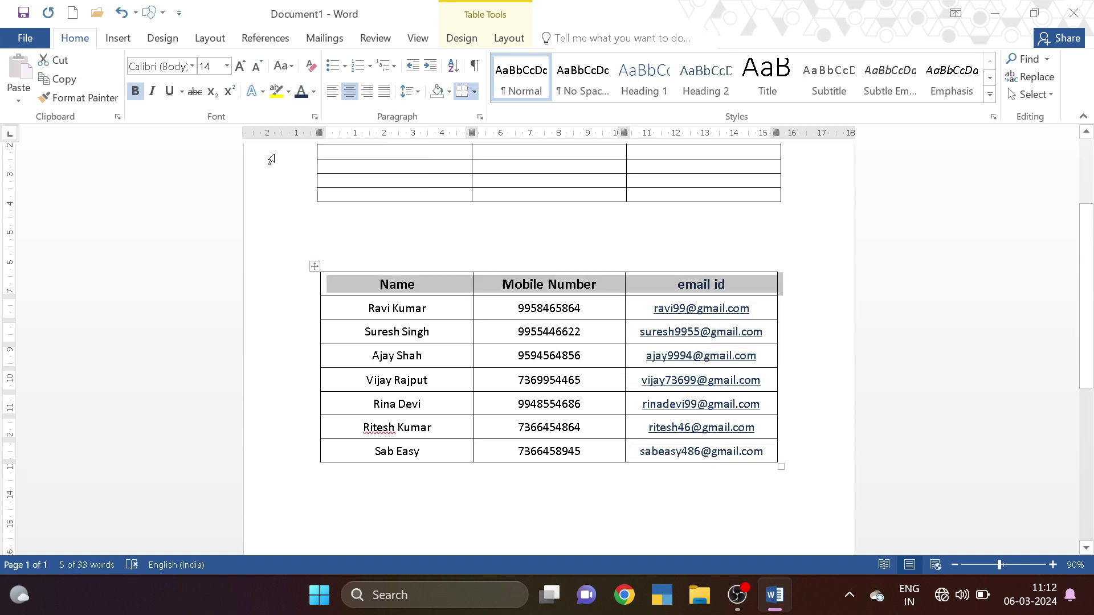
{"action": "left_click", "coordinate": [261, 91]}
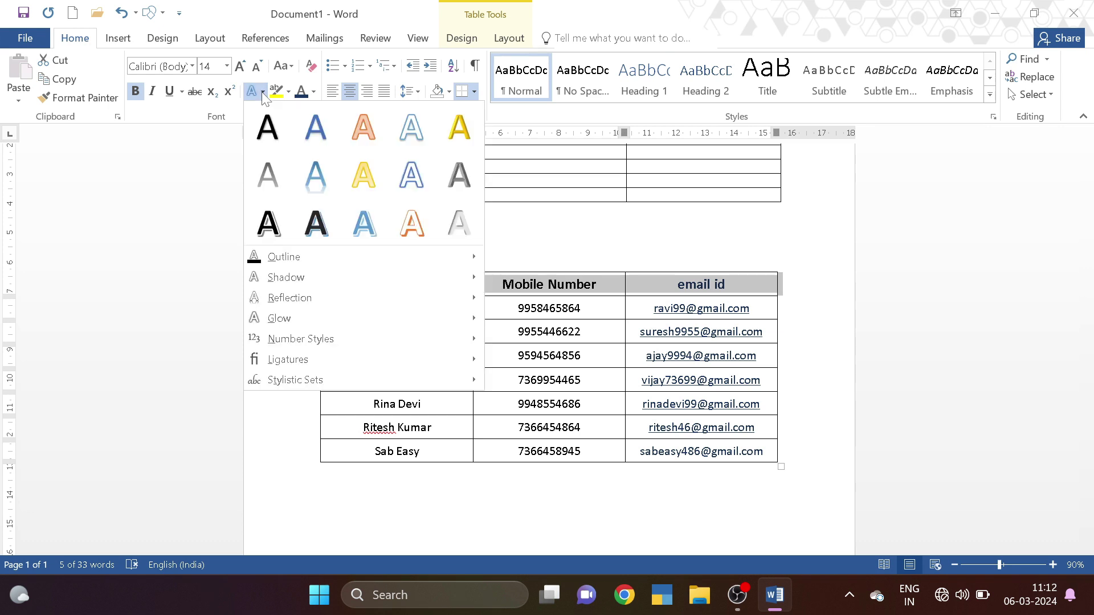
{"action": "left_click", "coordinate": [313, 228]}
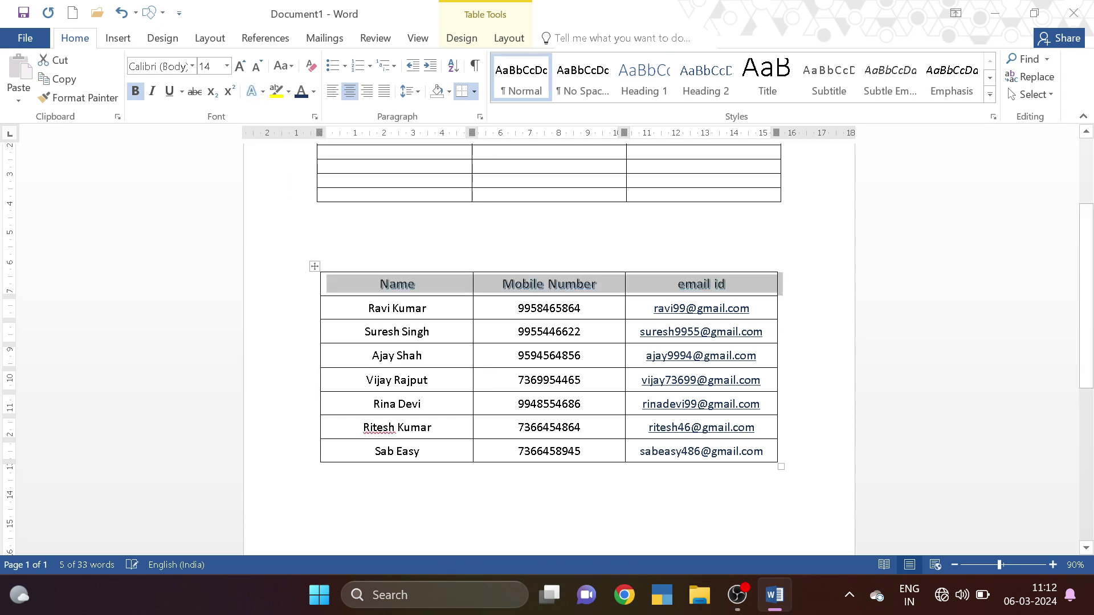
{"action": "left_click", "coordinate": [300, 211]}
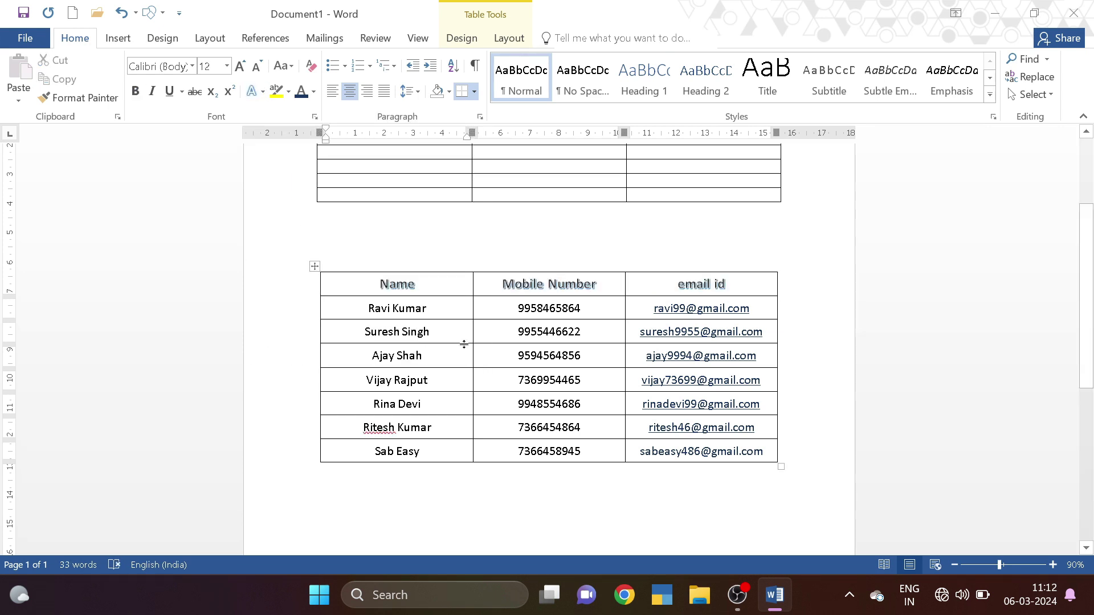
{"action": "left_click", "coordinate": [462, 37]}
{"action": "left_click", "coordinate": [508, 38]}
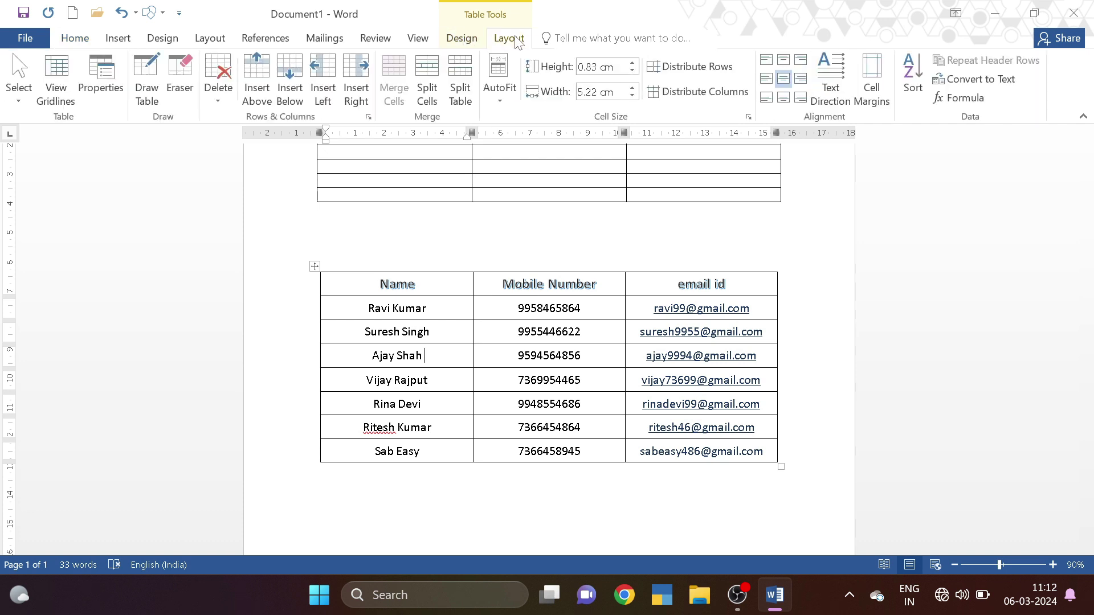
{"action": "left_click", "coordinate": [463, 42]}
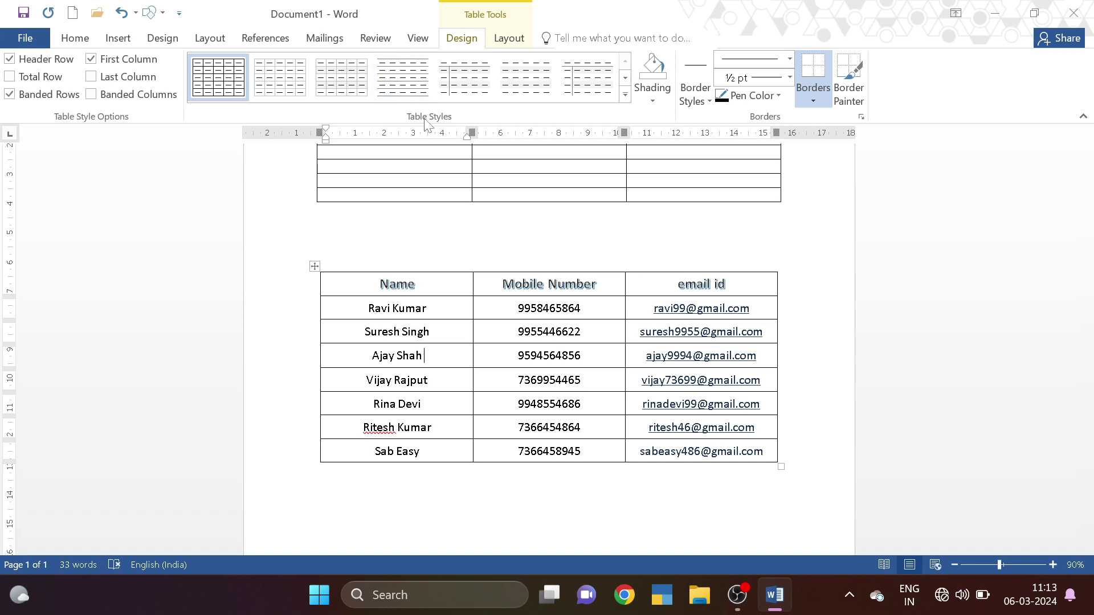
Apply the blue dark grid table style with banded rows to the contact table.
{"action": "left_click", "coordinate": [625, 94]}
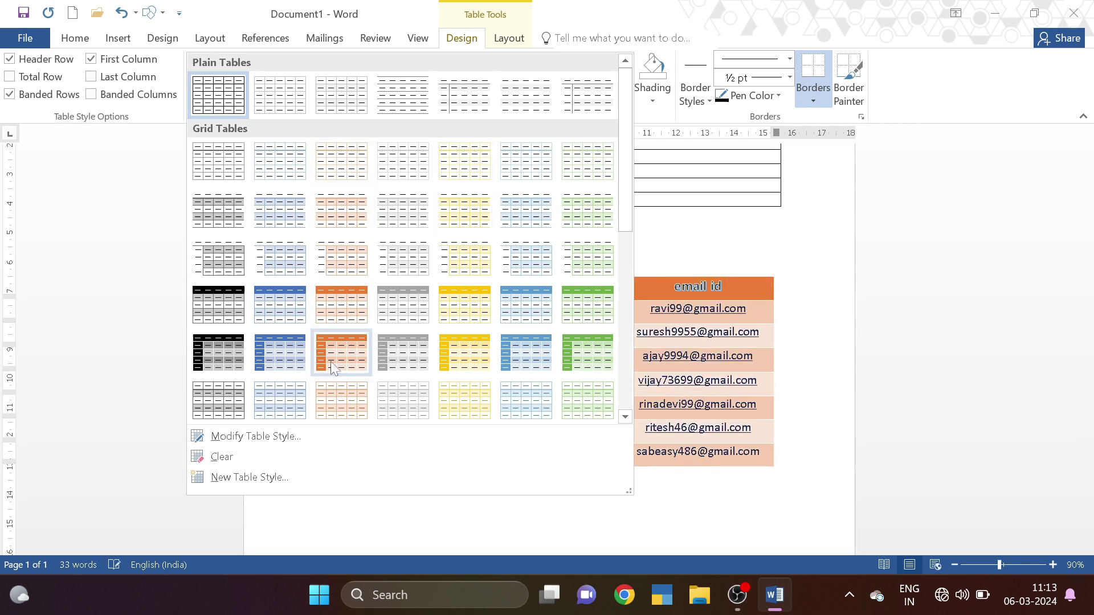
{"action": "left_click", "coordinate": [266, 361]}
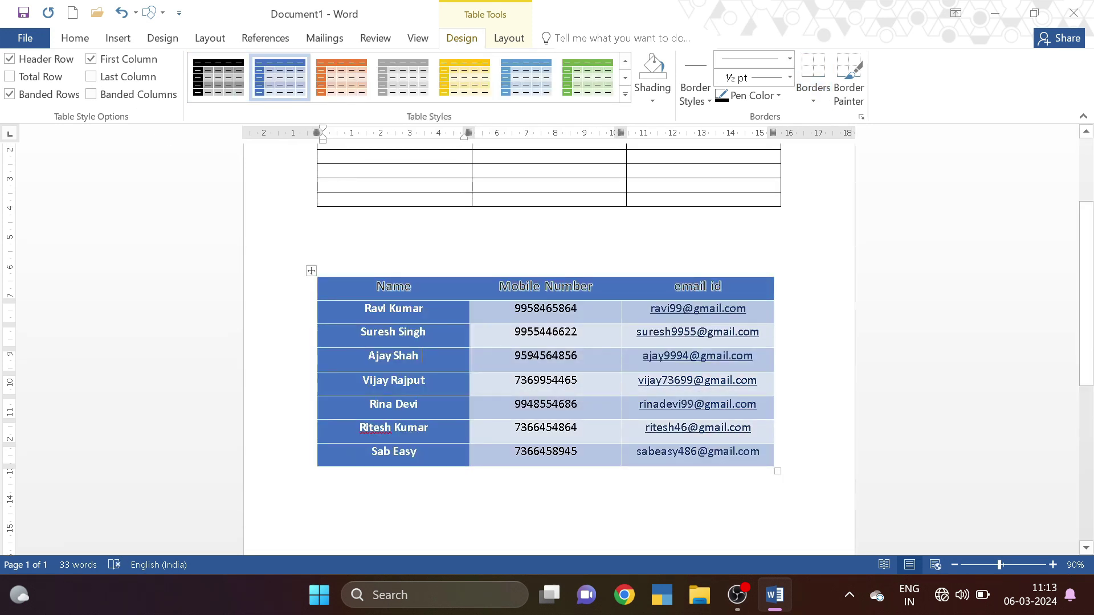
Switch the contact table's header row style option off and back on twice.
{"action": "left_click", "coordinate": [42, 64]}
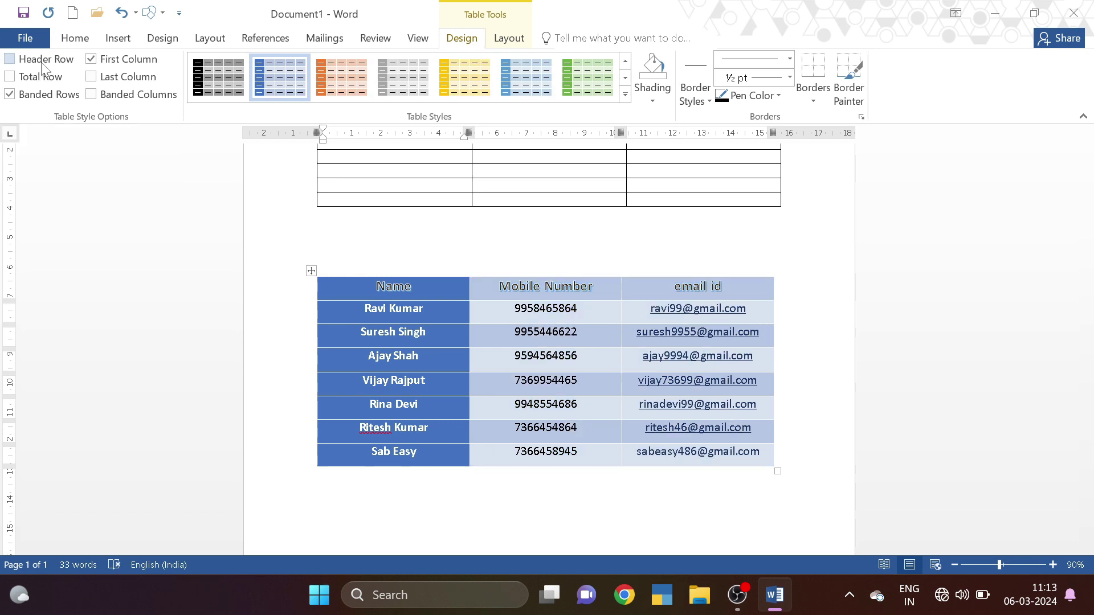
{"action": "left_click", "coordinate": [42, 64]}
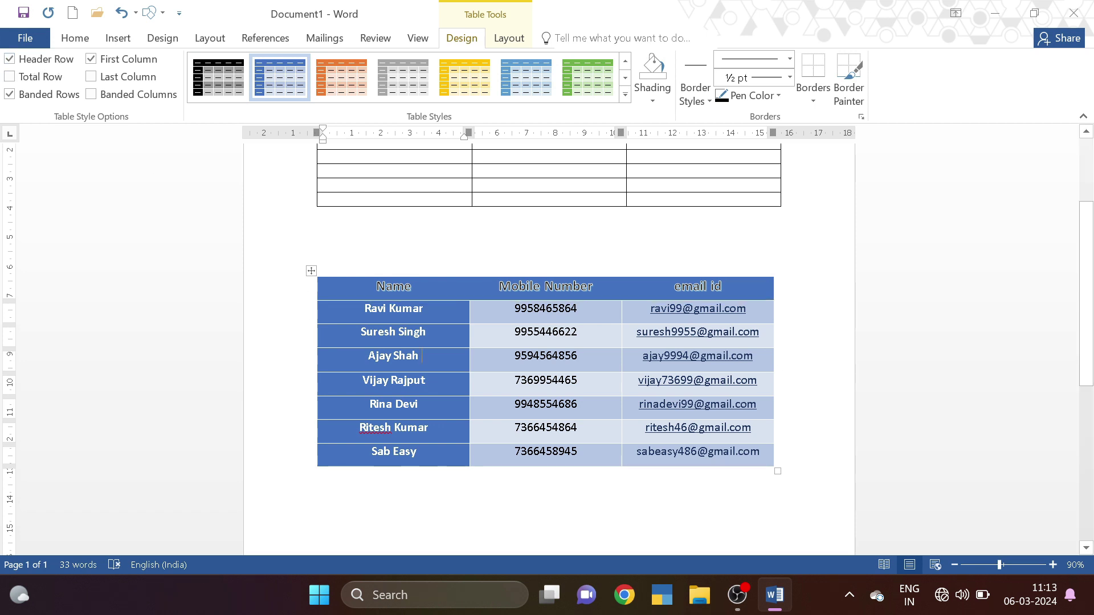
{"action": "left_click", "coordinate": [48, 63]}
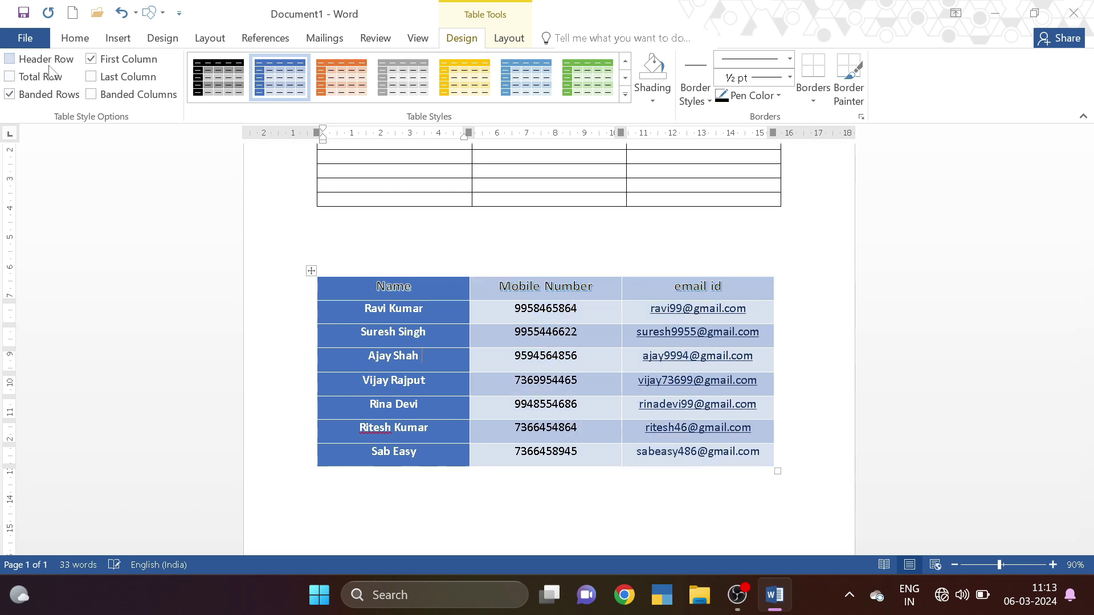
{"action": "left_click", "coordinate": [46, 60]}
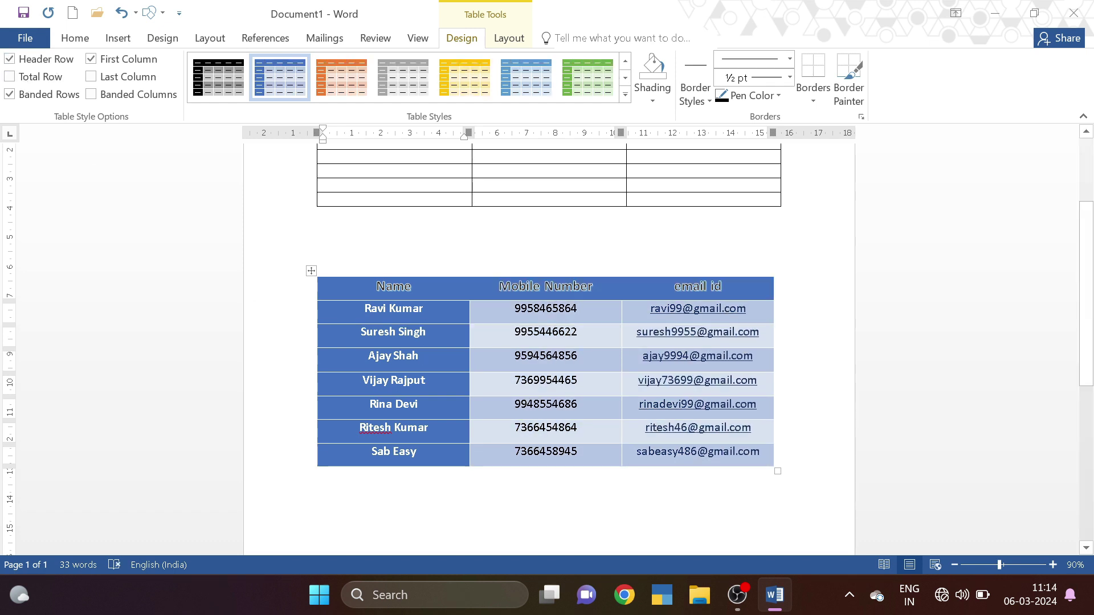
Turn on the total row style option for the contact table.
{"action": "left_click", "coordinate": [40, 78]}
{"action": "left_click", "coordinate": [40, 80]}
{"action": "left_click", "coordinate": [39, 85]}
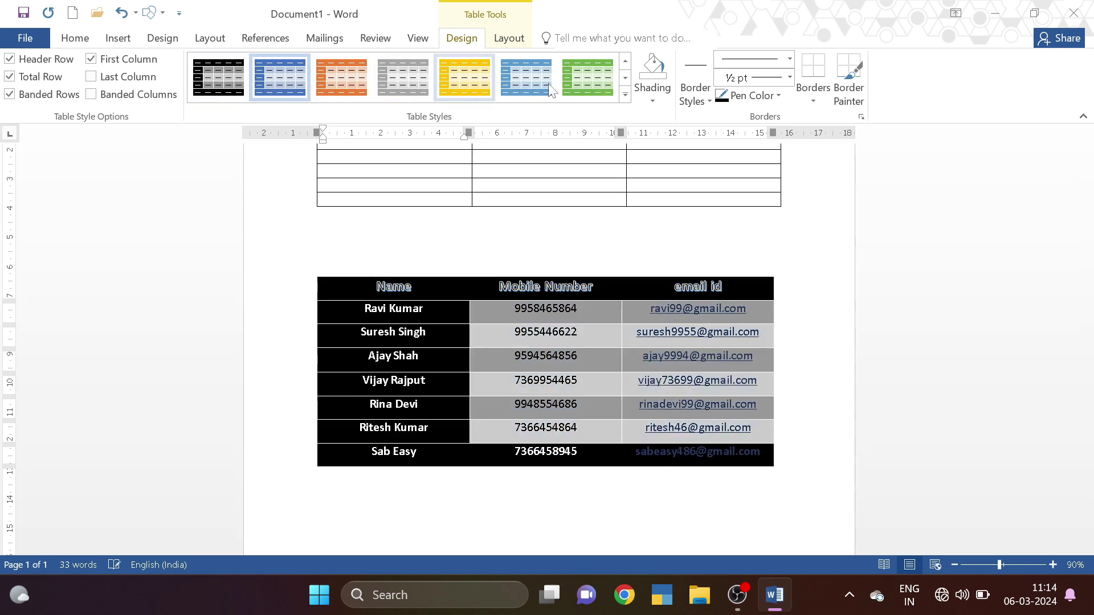
{"action": "left_click", "coordinate": [39, 80]}
{"action": "left_click", "coordinate": [39, 80]}
{"action": "left_click", "coordinate": [39, 79]}
{"action": "left_click", "coordinate": [38, 80]}
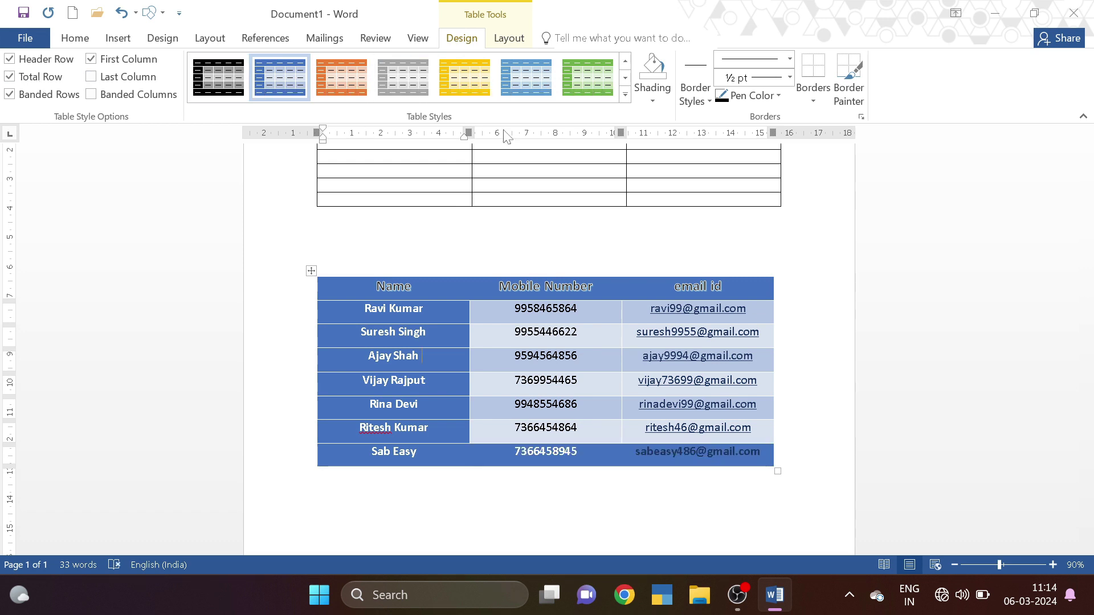
Switch the contact table's banded rows option off and back on to compare the row shading.
{"action": "left_click", "coordinate": [34, 99]}
{"action": "left_click", "coordinate": [34, 100]}
{"action": "left_click", "coordinate": [35, 99]}
{"action": "left_click", "coordinate": [34, 99]}
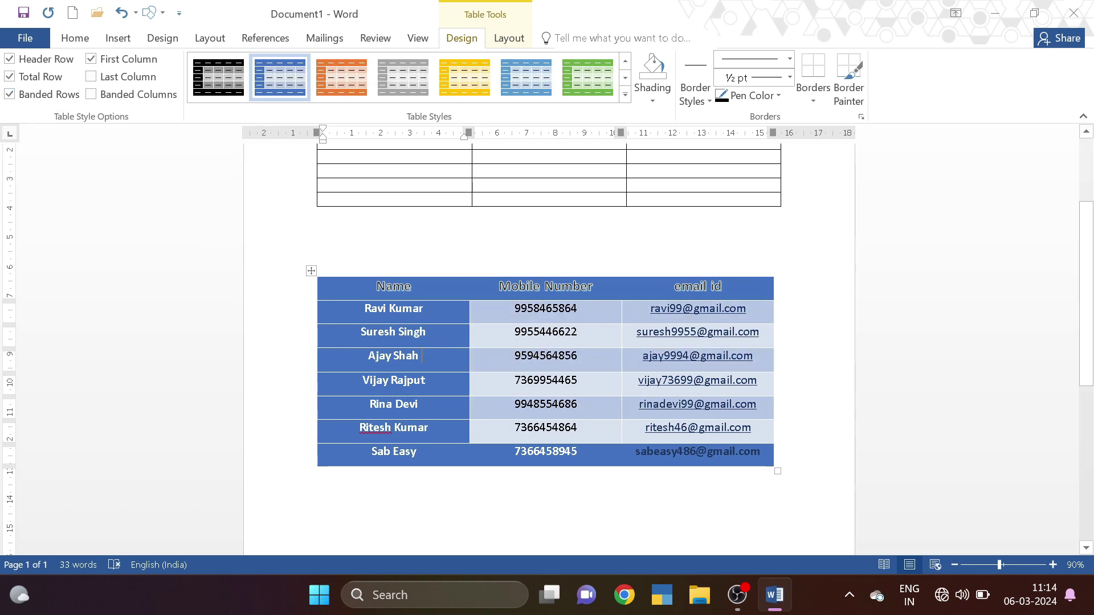
{"action": "left_click", "coordinate": [283, 314]}
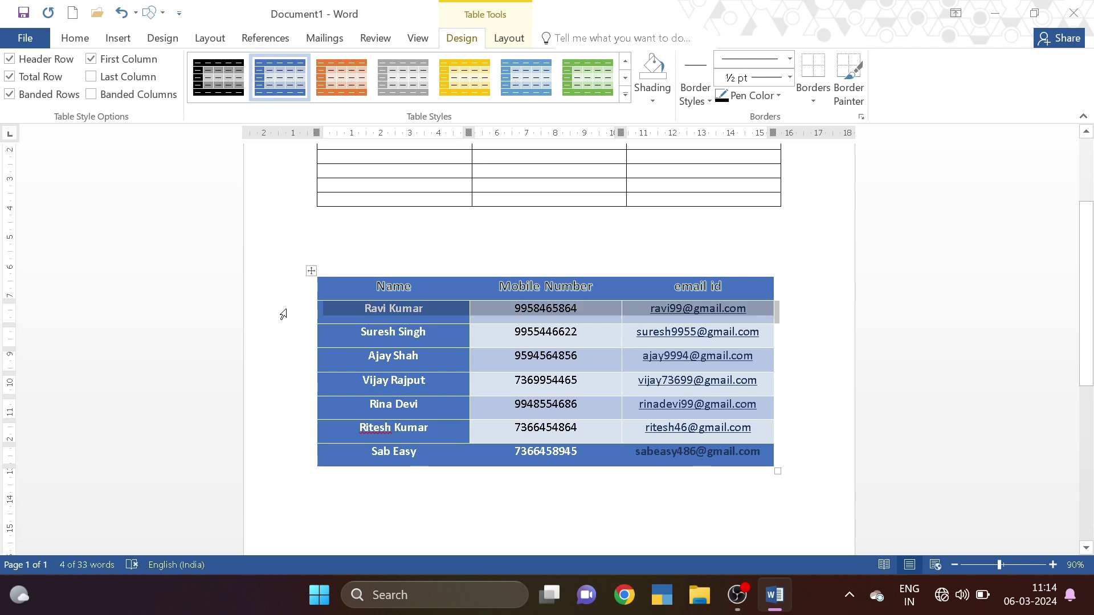
{"action": "left_click", "coordinate": [283, 365]}
{"action": "left_click", "coordinate": [282, 409]}
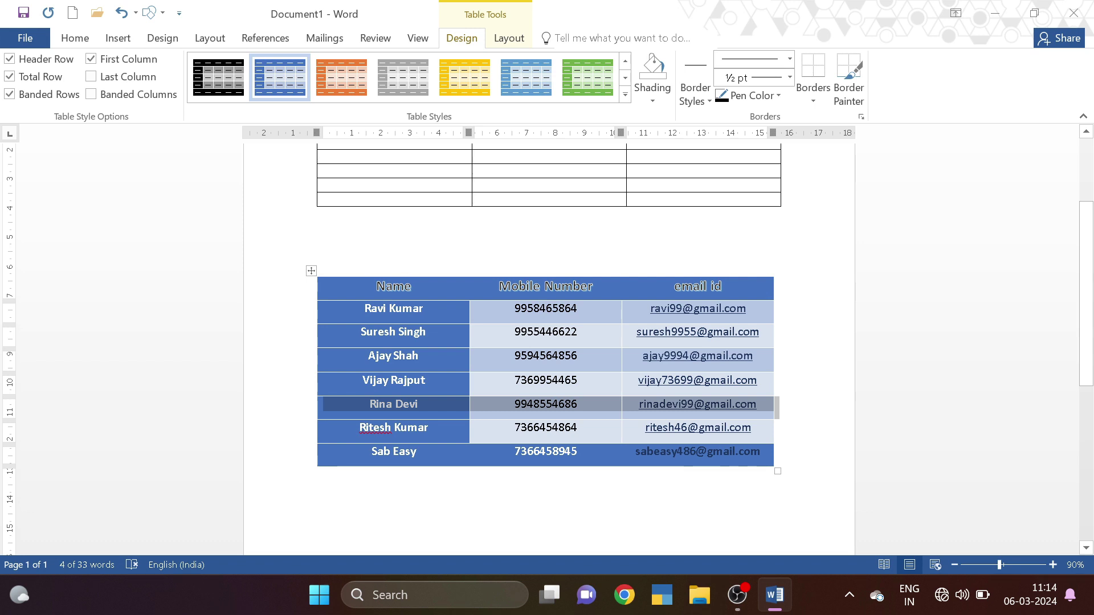
{"action": "left_click_drag", "start_coordinate": [395, 429], "coordinate": [394, 289]}
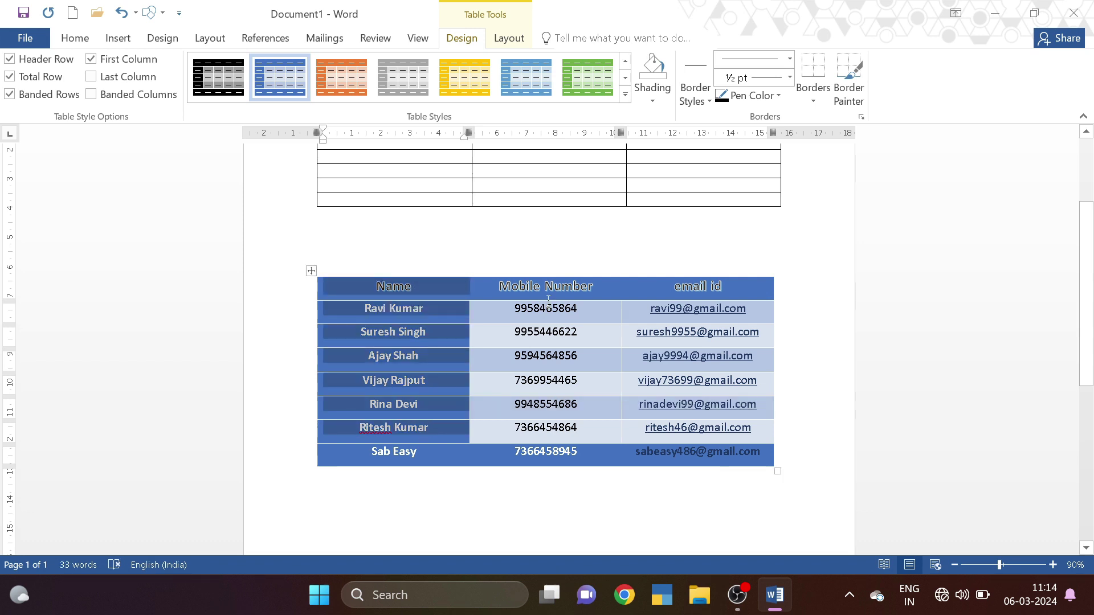
{"action": "left_click_drag", "start_coordinate": [545, 286], "coordinate": [546, 428]}
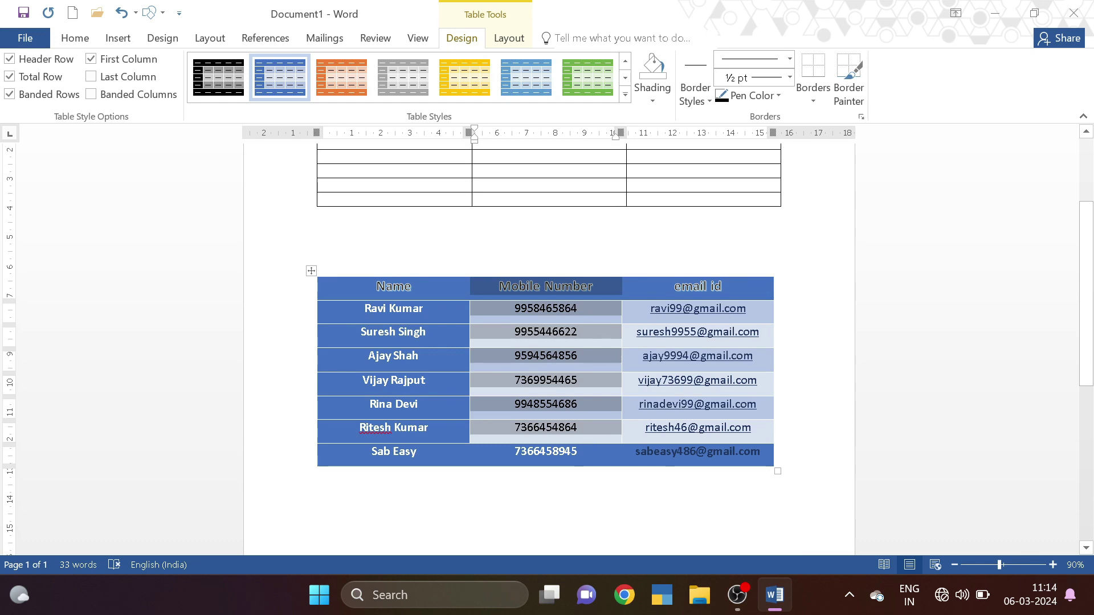
{"action": "left_click_drag", "start_coordinate": [698, 308], "coordinate": [698, 428]}
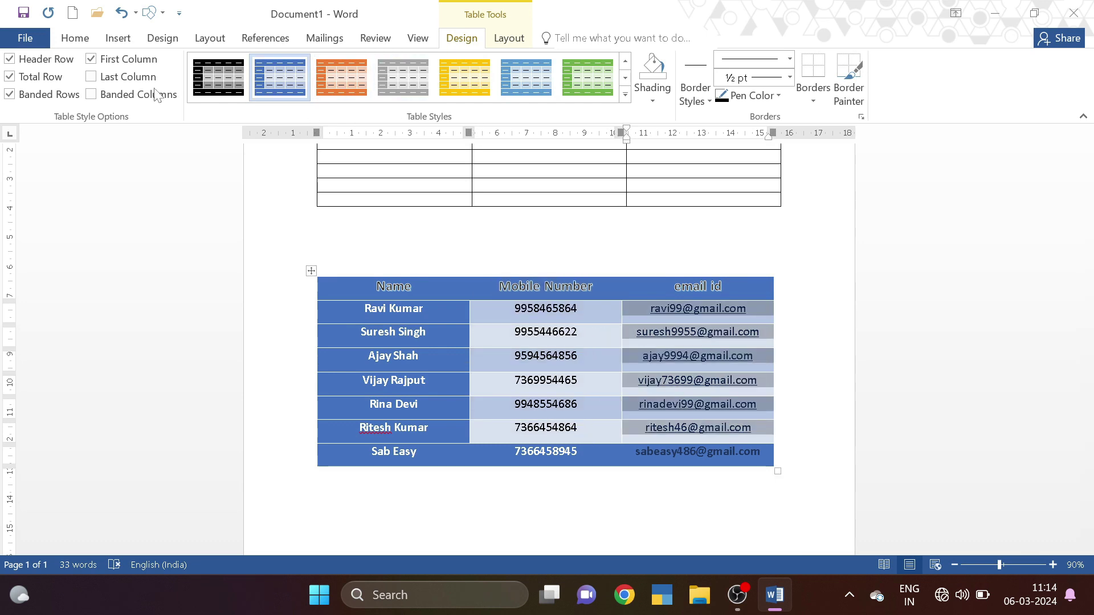
Try the banded columns option on the contact table and switch it off again.
{"action": "left_click", "coordinate": [91, 94]}
{"action": "left_click", "coordinate": [91, 95]}
{"action": "left_click", "coordinate": [91, 95]}
{"action": "left_click", "coordinate": [91, 94]}
{"action": "left_click", "coordinate": [91, 95]}
{"action": "left_click", "coordinate": [91, 95]}
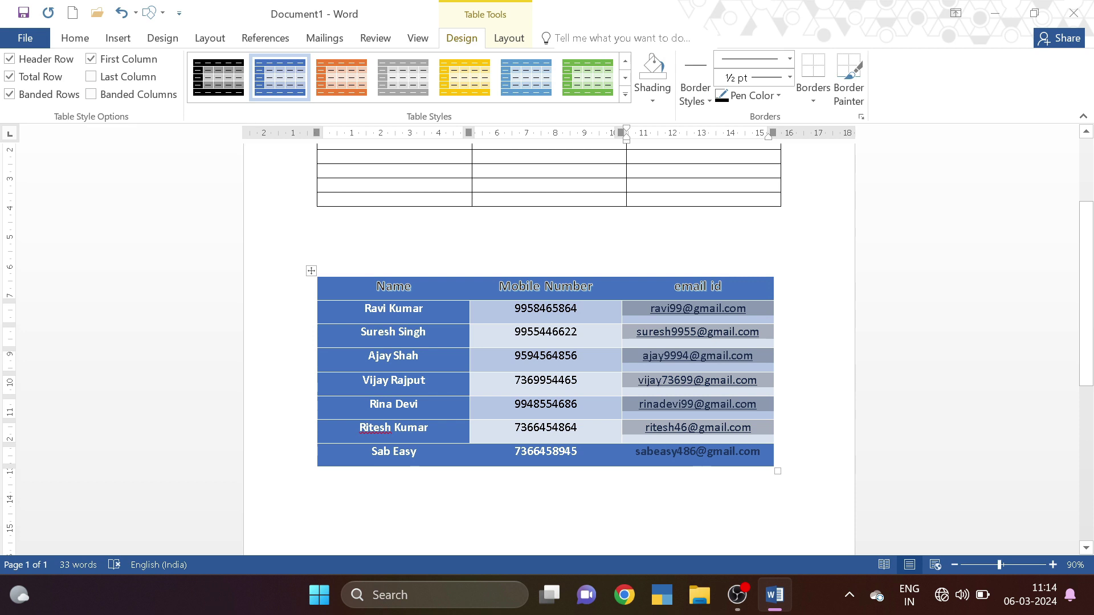
Turn off the first column style option for the contact table.
{"action": "left_click", "coordinate": [126, 64]}
{"action": "left_click", "coordinate": [126, 64]}
{"action": "left_click", "coordinate": [125, 64]}
{"action": "left_click", "coordinate": [126, 64]}
{"action": "left_click", "coordinate": [127, 64]}
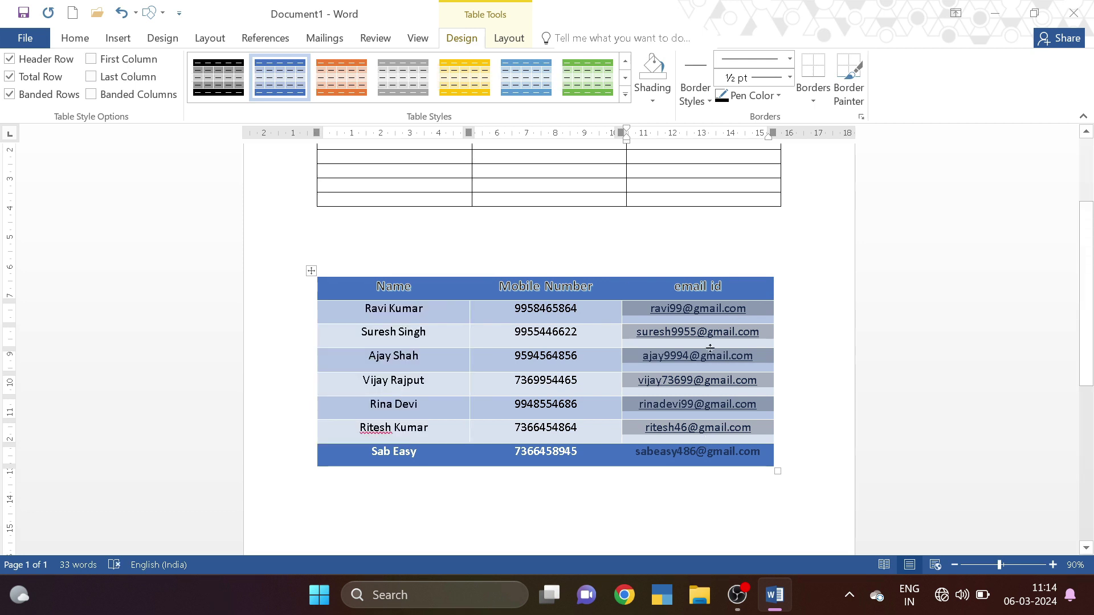
Try the last column style option on the contact table and switch it off again.
{"action": "left_click", "coordinate": [128, 77]}
{"action": "left_click", "coordinate": [128, 77]}
{"action": "left_click", "coordinate": [128, 76]}
{"action": "left_click", "coordinate": [128, 77]}
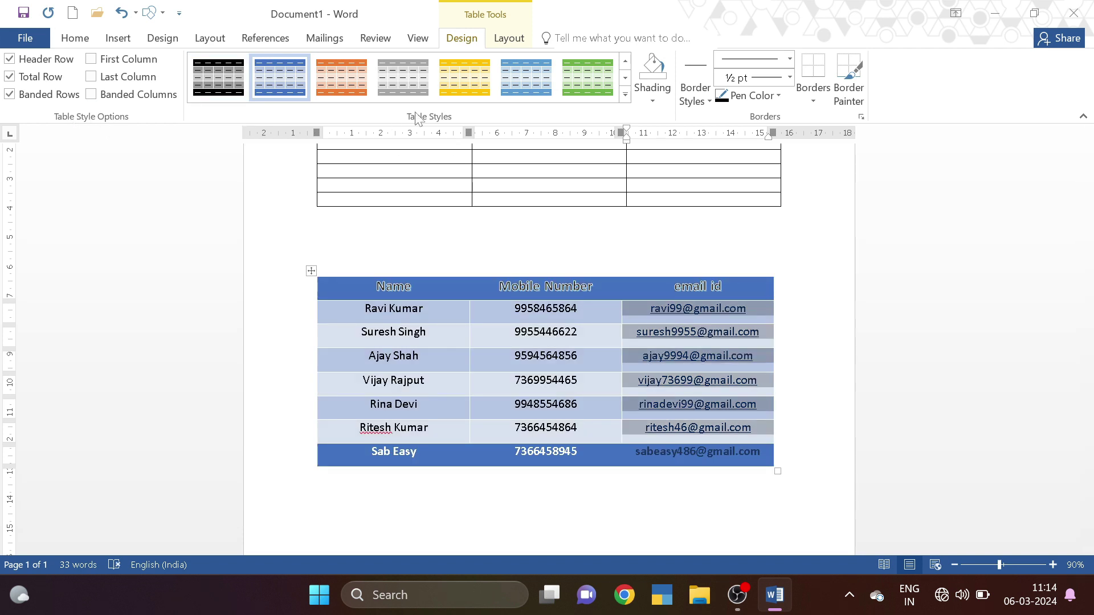
Shade the contact table's header row with the standard light blue colour.
{"action": "left_click", "coordinate": [653, 101]}
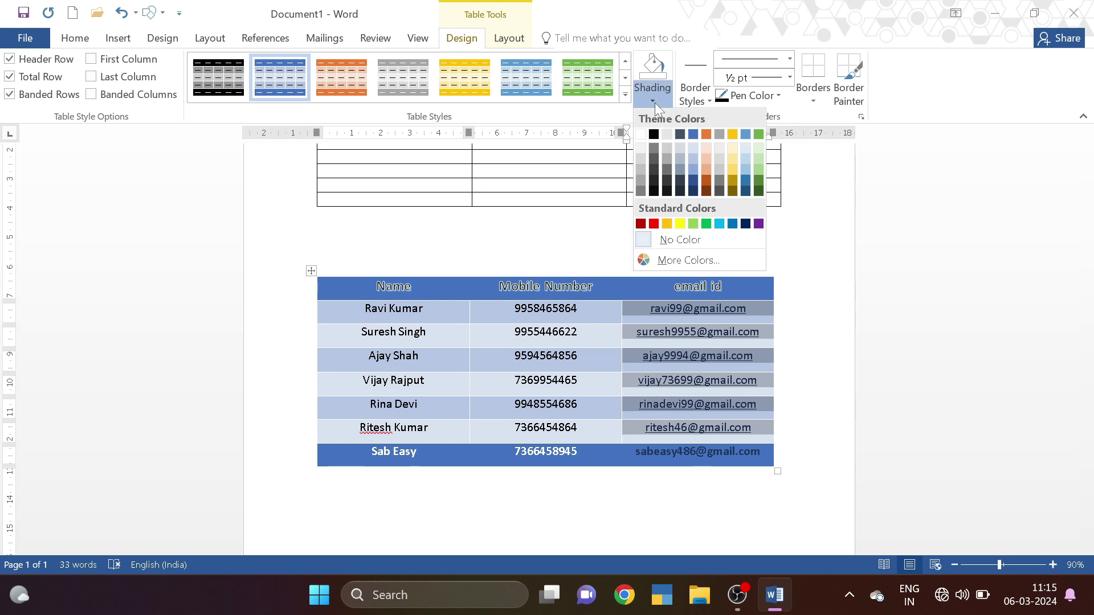
{"action": "left_click", "coordinate": [655, 103]}
{"action": "left_click", "coordinate": [405, 287]}
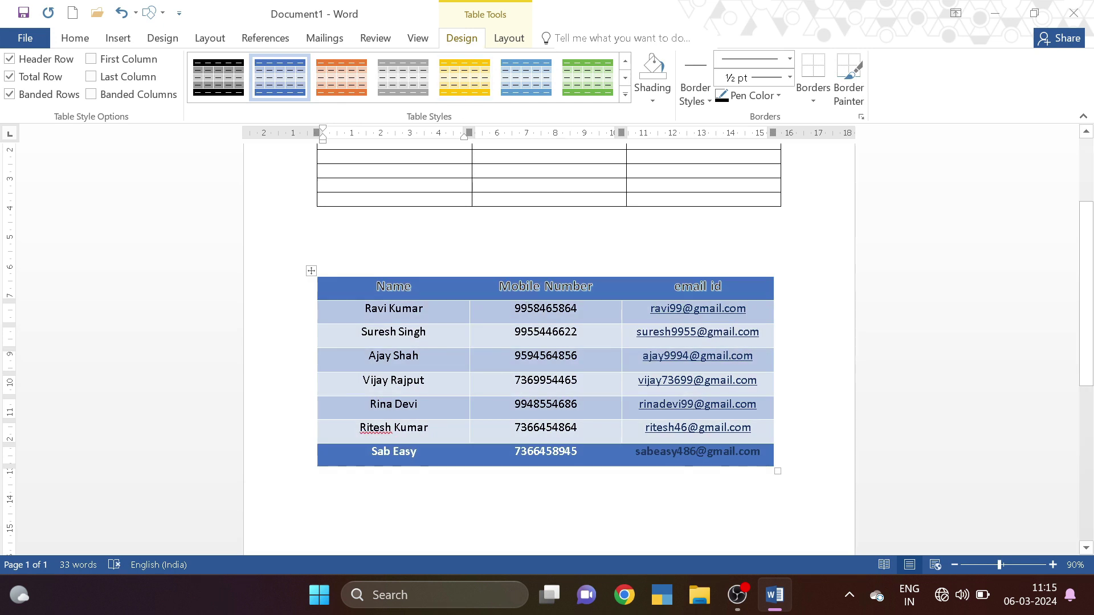
{"action": "left_click", "coordinate": [283, 297]}
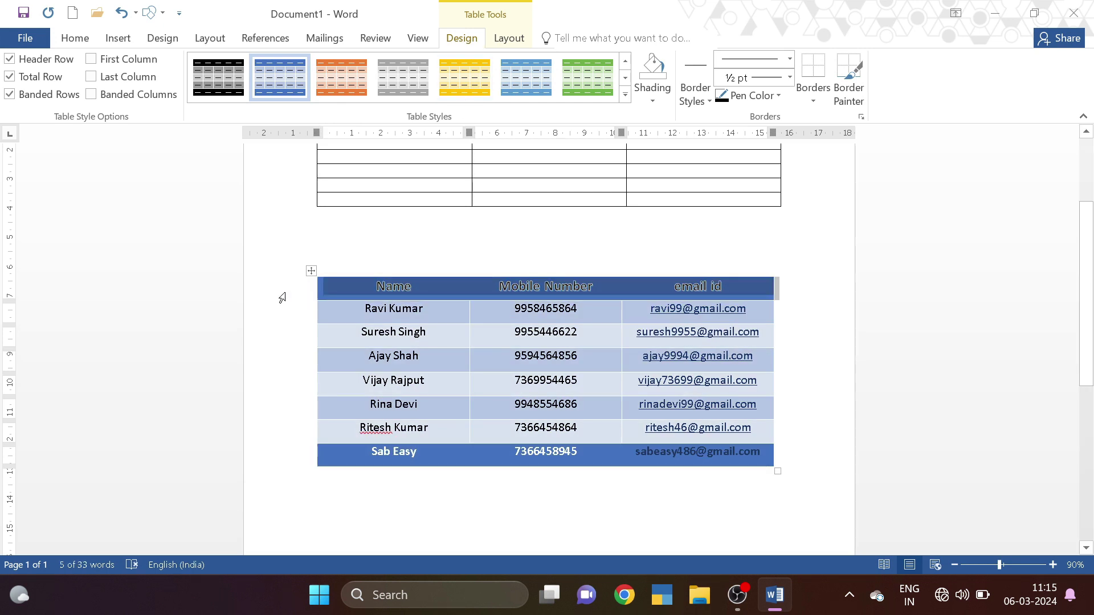
{"action": "left_click", "coordinate": [653, 98]}
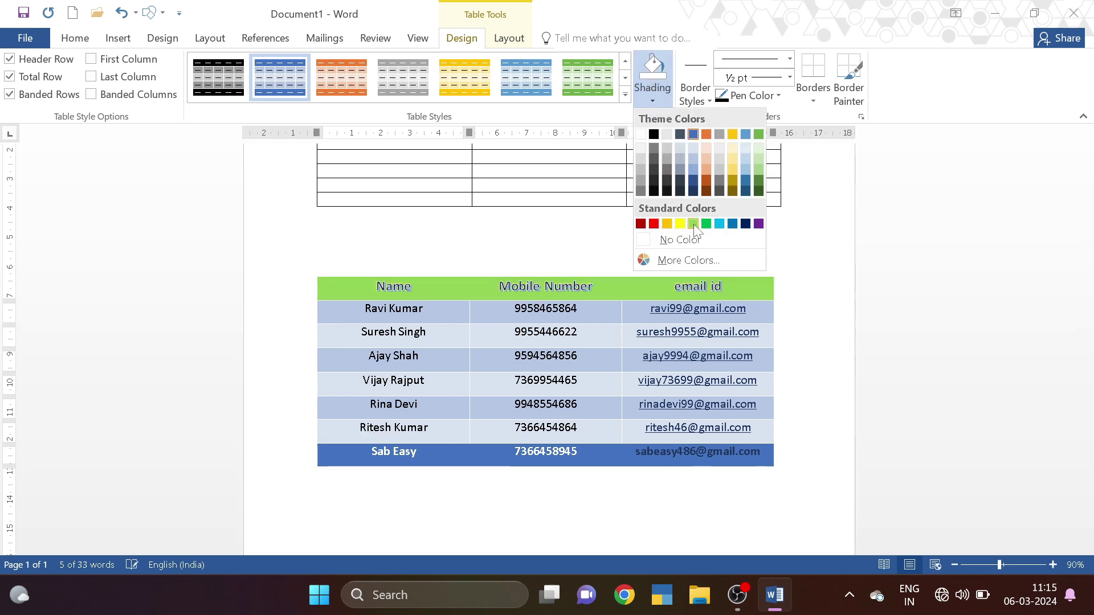
{"action": "left_click", "coordinate": [719, 224]}
{"action": "key", "text": "Left"}
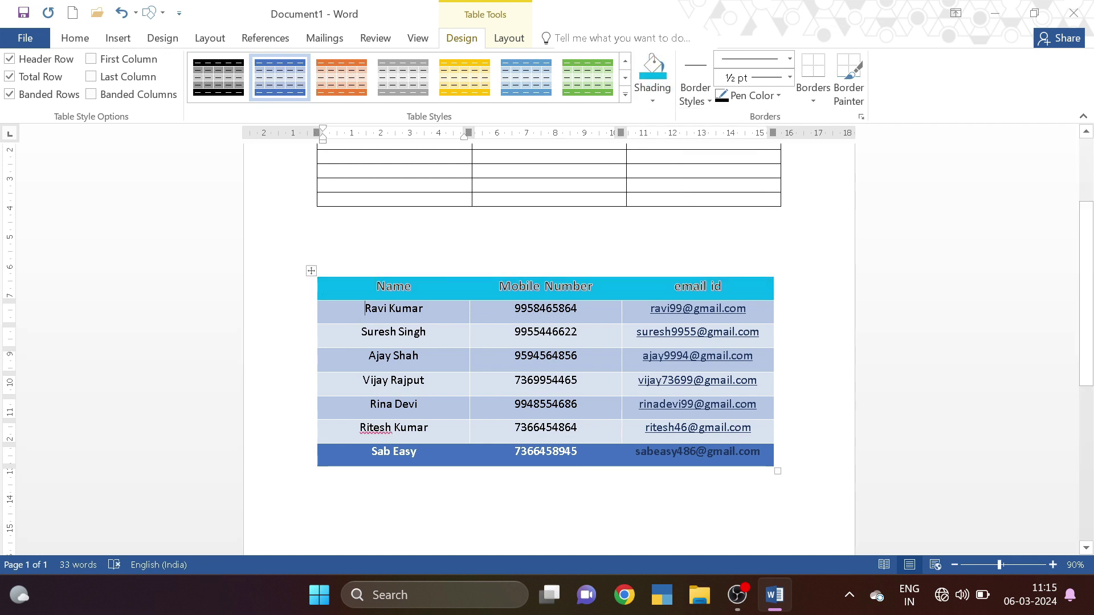
Shade the contact table's whole Name column with the standard green colour.
{"action": "left_click", "coordinate": [392, 276]}
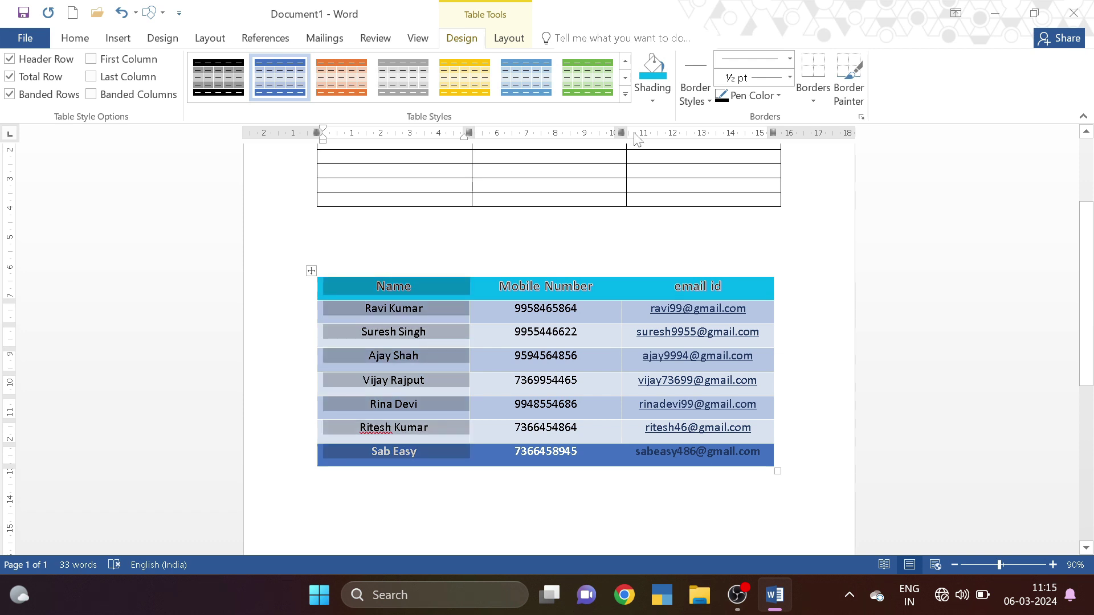
{"action": "left_click", "coordinate": [655, 95]}
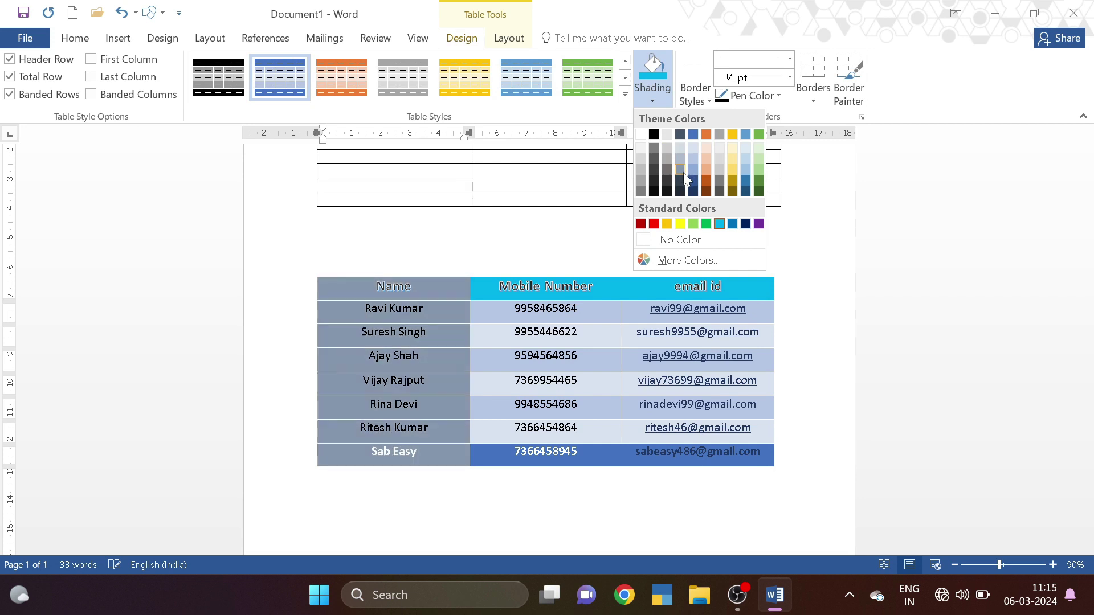
{"action": "left_click", "coordinate": [707, 224]}
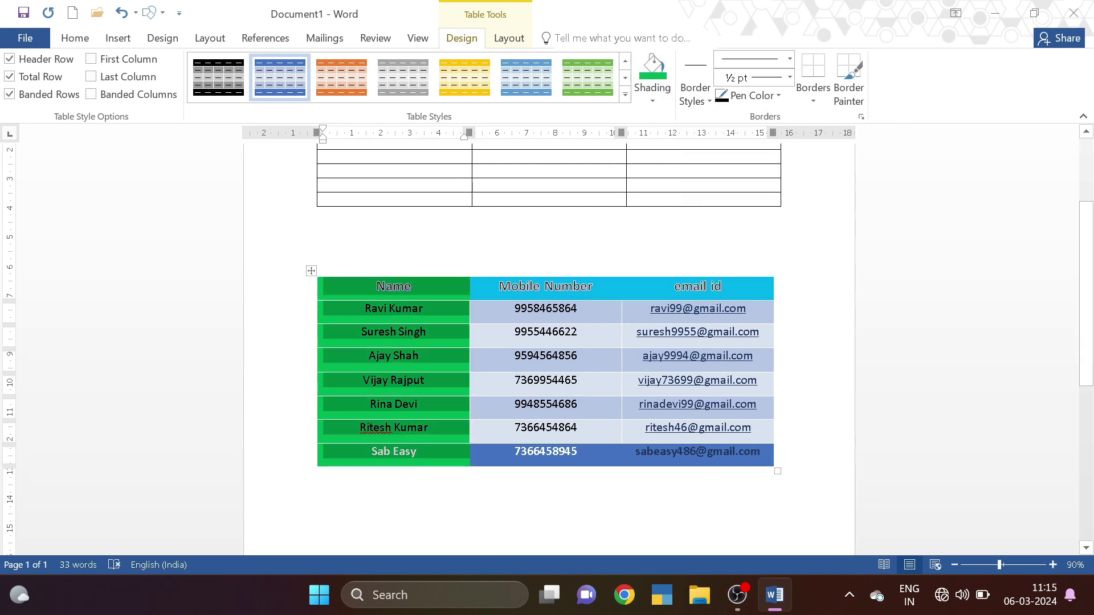
{"action": "left_click", "coordinate": [514, 332]}
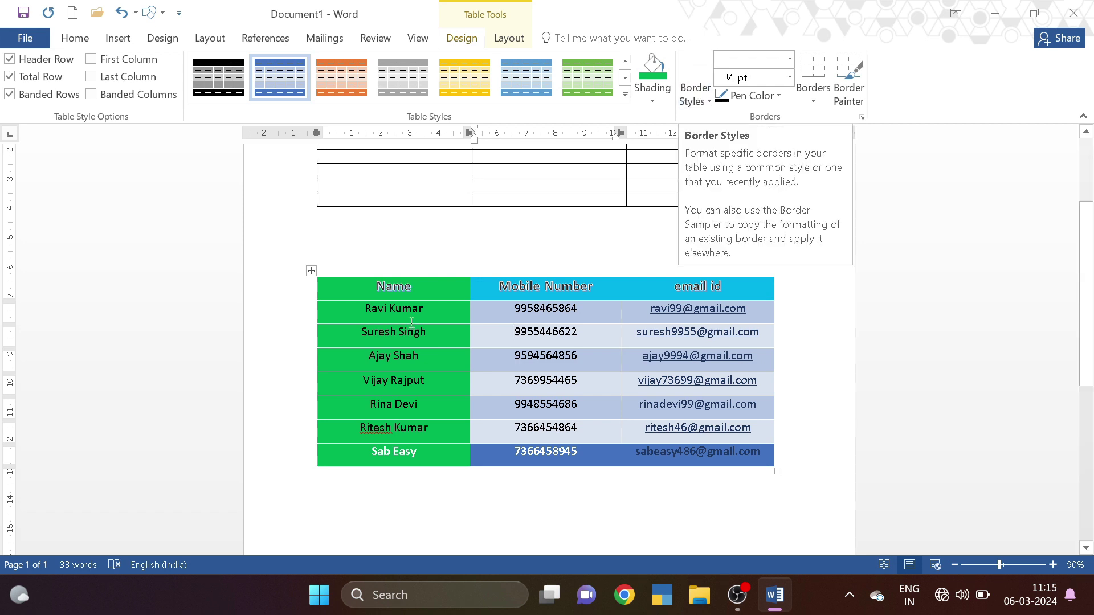
Paint the empty table's upper edge, first-row column dividers and the line below its first-row third cell with the yellow ½ pt theme border.
{"action": "scroll", "coordinate": [547, 342], "scroll_direction": "up", "scroll_amount": 2}
{"action": "scroll", "coordinate": [547, 354], "scroll_direction": "up", "scroll_amount": 1}
{"action": "left_click", "coordinate": [689, 84]}
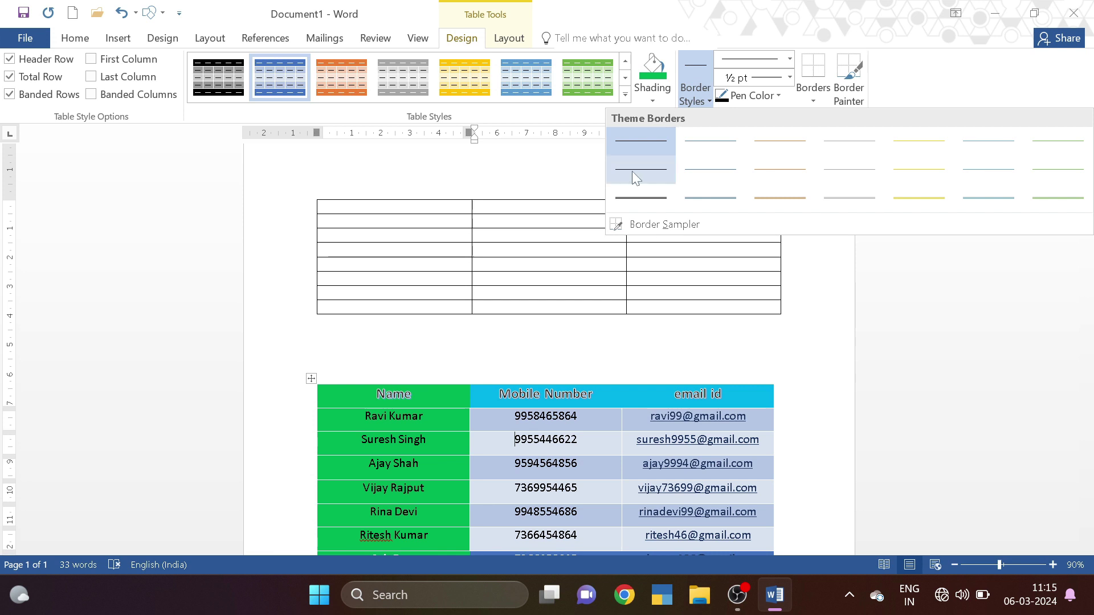
{"action": "left_click", "coordinate": [918, 194]}
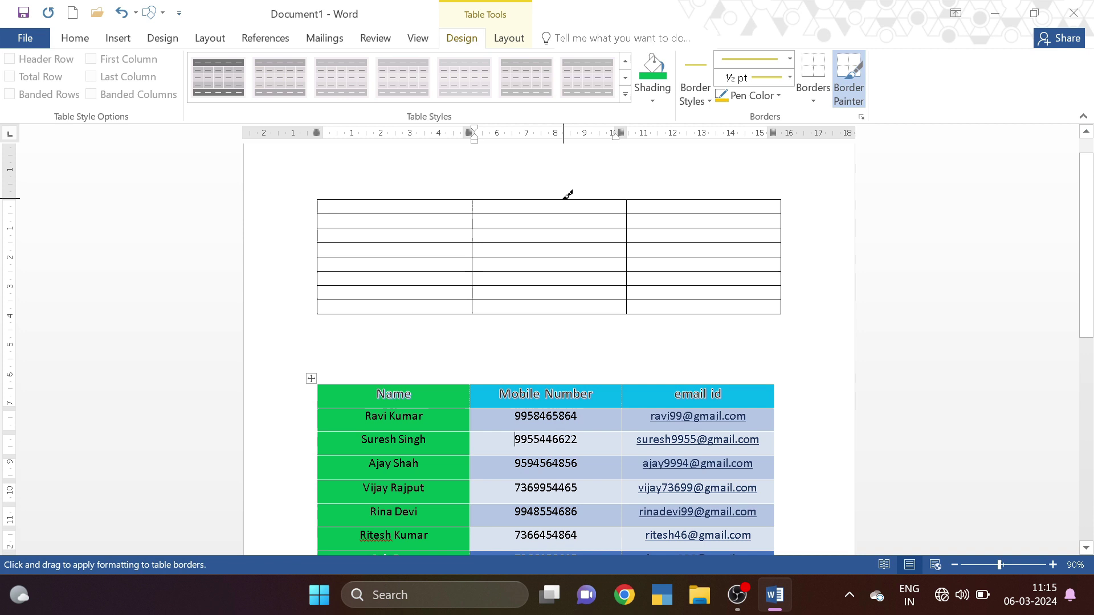
{"action": "left_click_drag", "start_coordinate": [564, 195], "coordinate": [674, 193]}
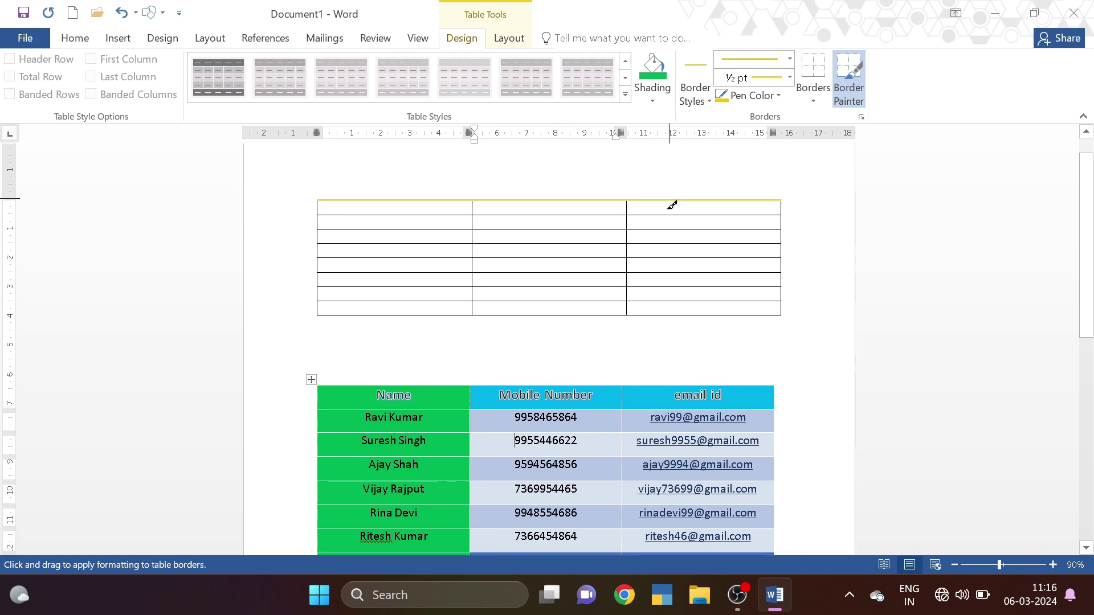
{"action": "left_click", "coordinate": [667, 211]}
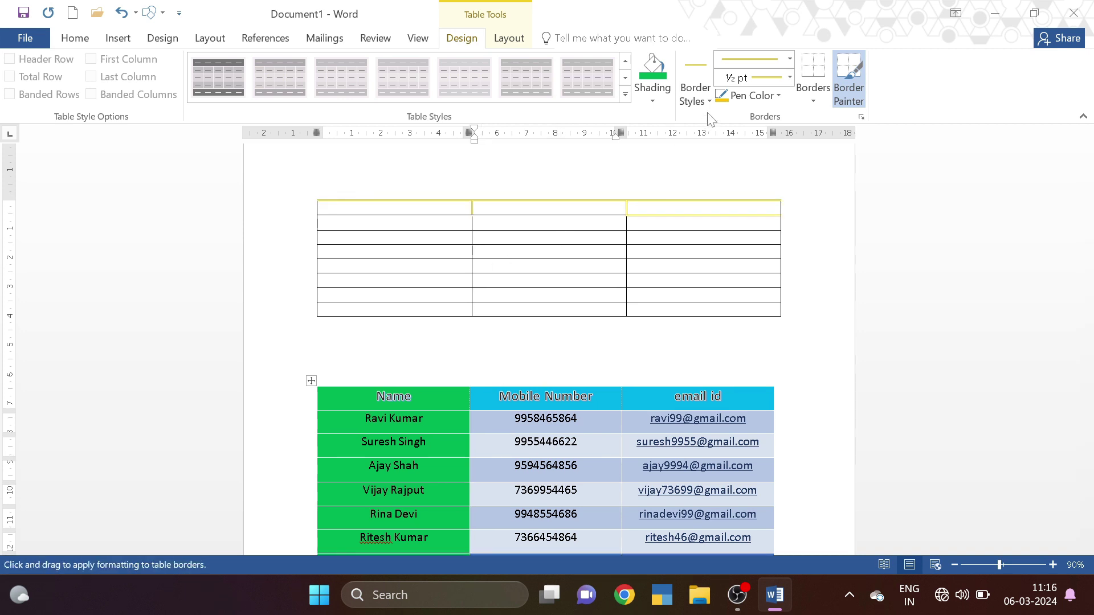
Paint the borders of the third- and fourth-row cells in the empty table's third column with the blue 1 ½ pt theme border.
{"action": "left_click", "coordinate": [699, 99]}
{"action": "left_click", "coordinate": [960, 162]}
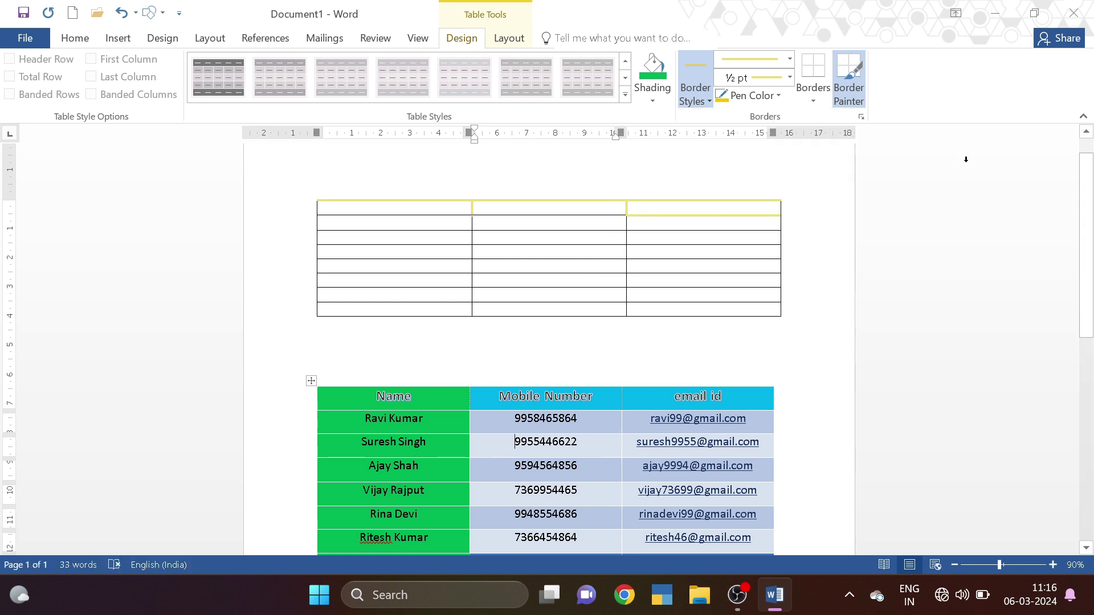
{"action": "left_click", "coordinate": [649, 245]}
{"action": "left_click", "coordinate": [650, 260]}
{"action": "left_click", "coordinate": [780, 249]}
{"action": "left_click", "coordinate": [759, 231]}
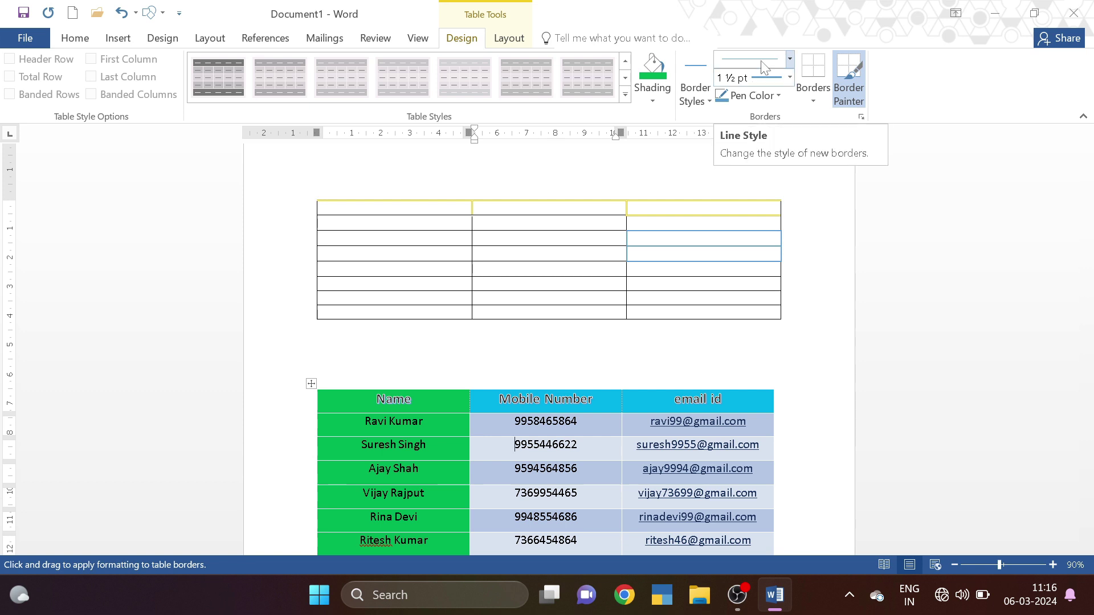
Paint the upper and lower borders of the empty table's second-row middle cell with a blue 3 pt multi-line style.
{"action": "left_click", "coordinate": [790, 59]}
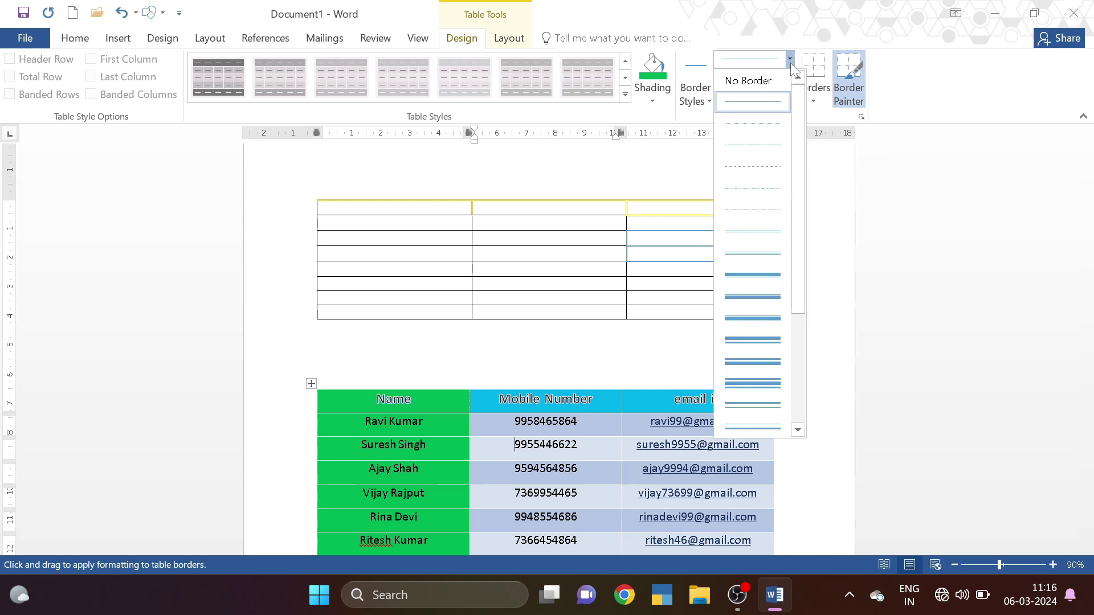
{"action": "left_click", "coordinate": [757, 313]}
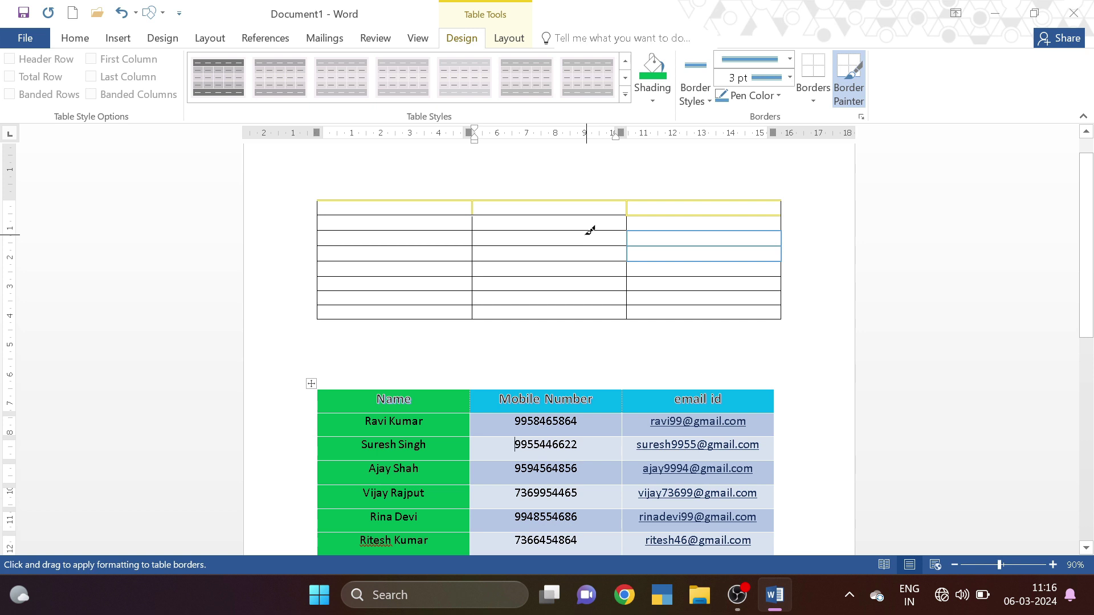
{"action": "left_click_drag", "start_coordinate": [590, 227], "coordinate": [589, 212]}
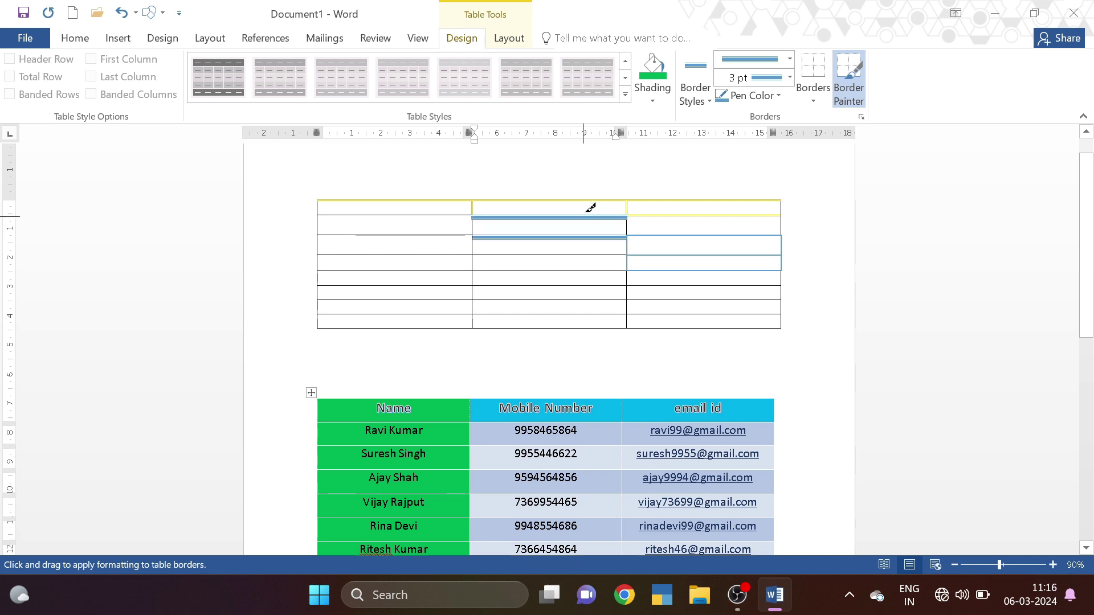
Paint the upper and lower borders of the empty table's second-row first cell with the blue multi-line style at 1 ½ pt.
{"action": "left_click", "coordinate": [771, 80]}
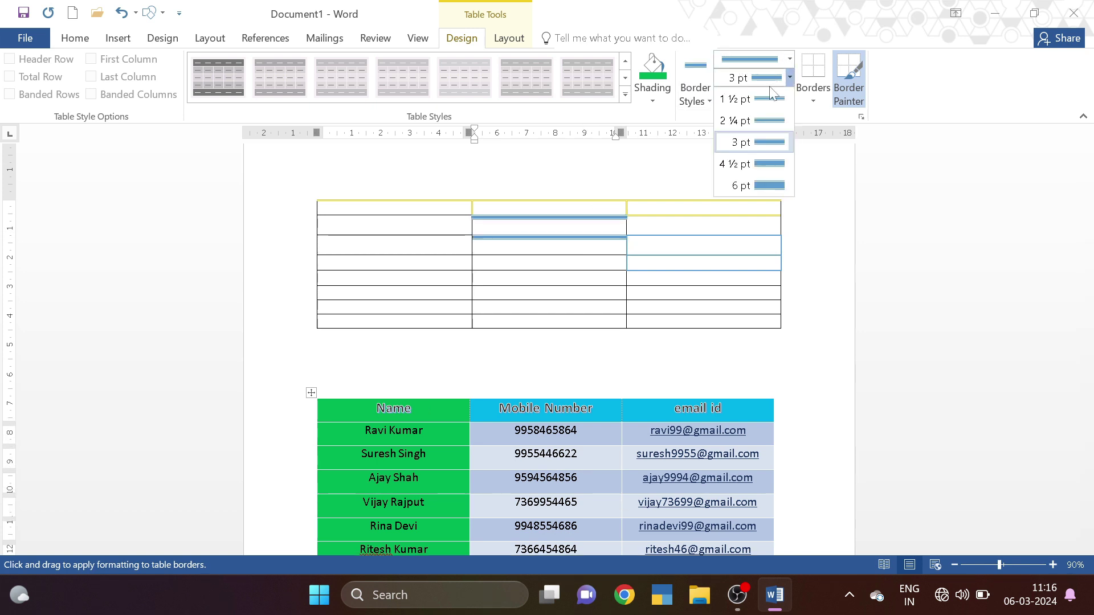
{"action": "left_click", "coordinate": [768, 100]}
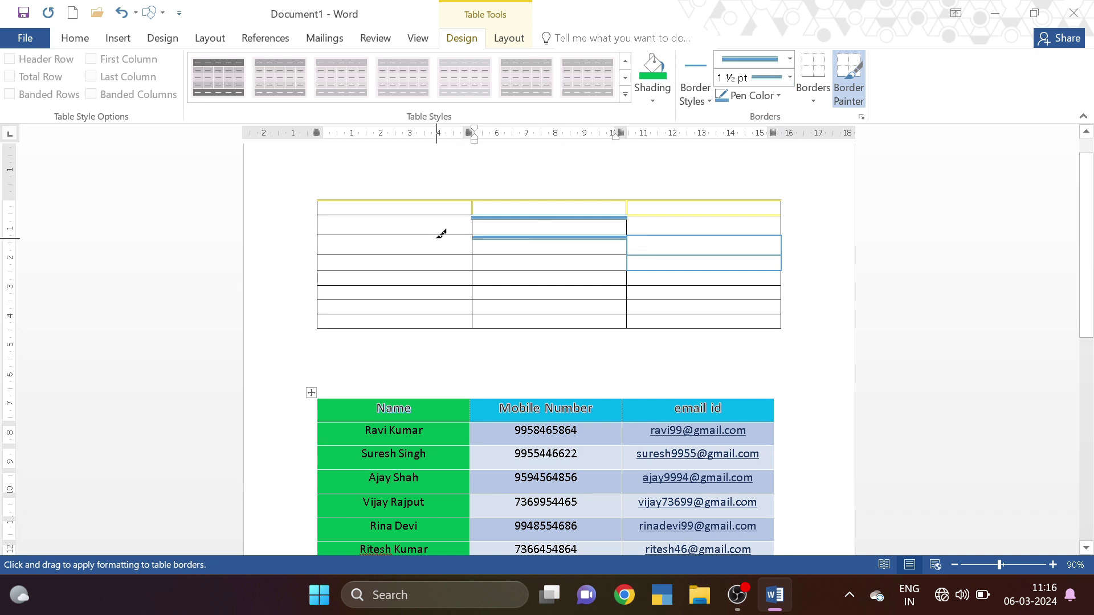
{"action": "left_click_drag", "start_coordinate": [440, 232], "coordinate": [440, 215]}
Paint the empty table's upper edge, first-row column dividers, and the second-row third cell's upper and lower borders in red 1 ½ pt.
{"action": "left_click", "coordinate": [778, 97]}
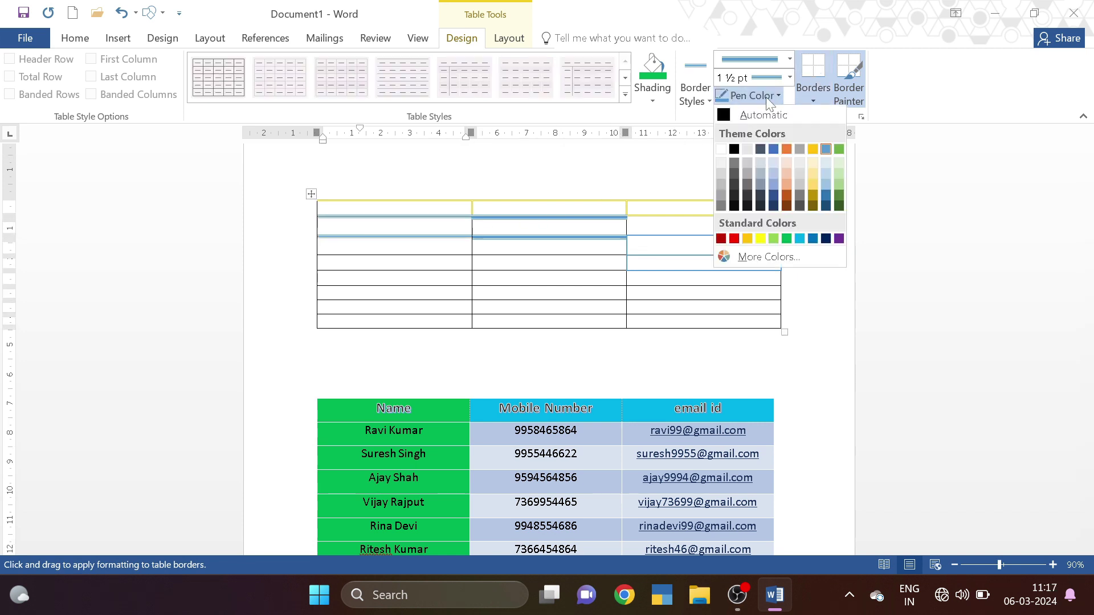
{"action": "left_click", "coordinate": [734, 238]}
{"action": "left_click_drag", "start_coordinate": [738, 232], "coordinate": [745, 210]}
{"action": "left_click", "coordinate": [745, 196]}
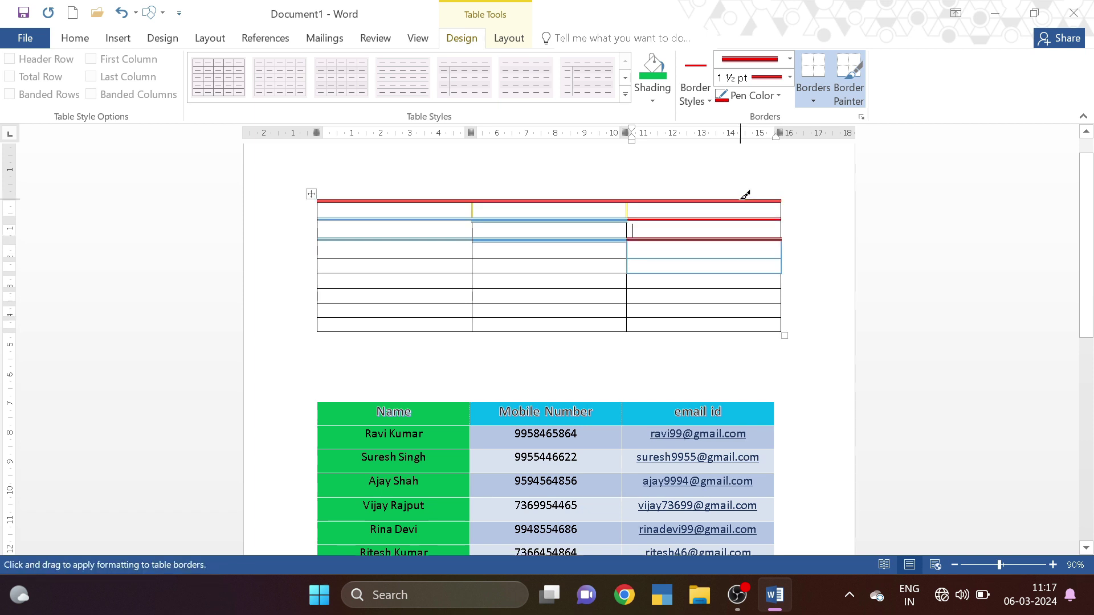
{"action": "left_click", "coordinate": [628, 212]}
{"action": "left_click", "coordinate": [472, 212]}
{"action": "key", "text": "Escape"}
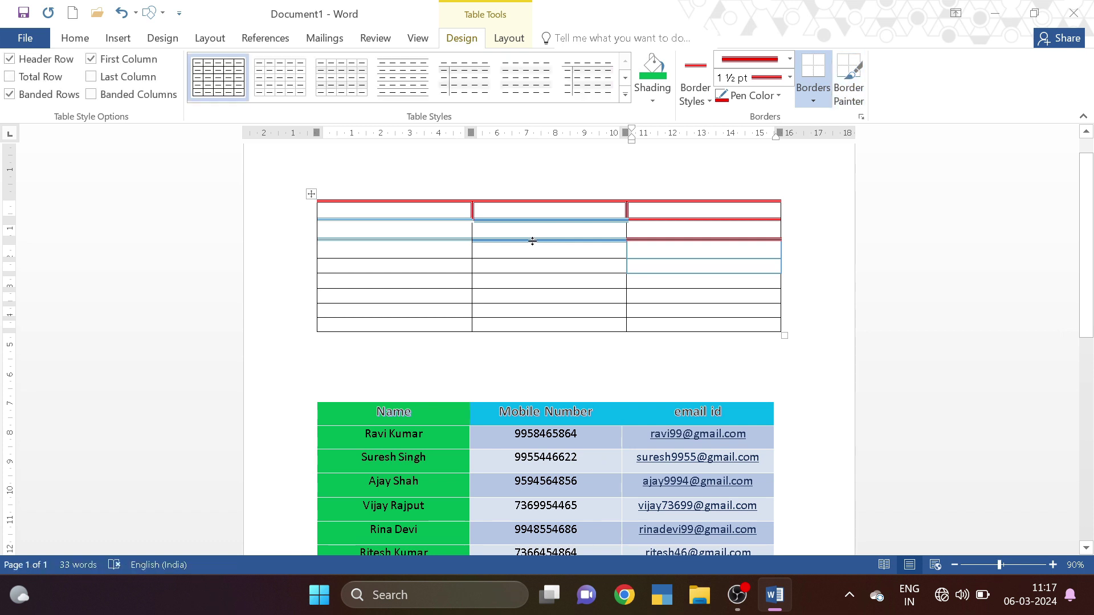
Apply the red 1 ½ pt multi-line style to all borders of the whole empty table.
{"action": "left_click", "coordinate": [284, 206]}
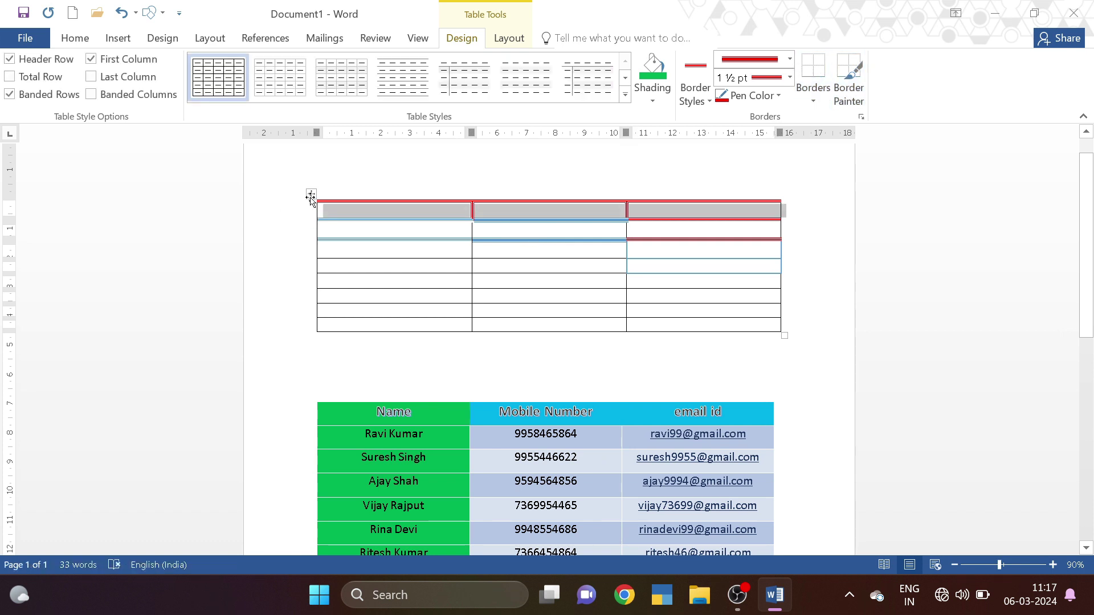
{"action": "left_click", "coordinate": [311, 195]}
{"action": "left_click", "coordinate": [355, 238]}
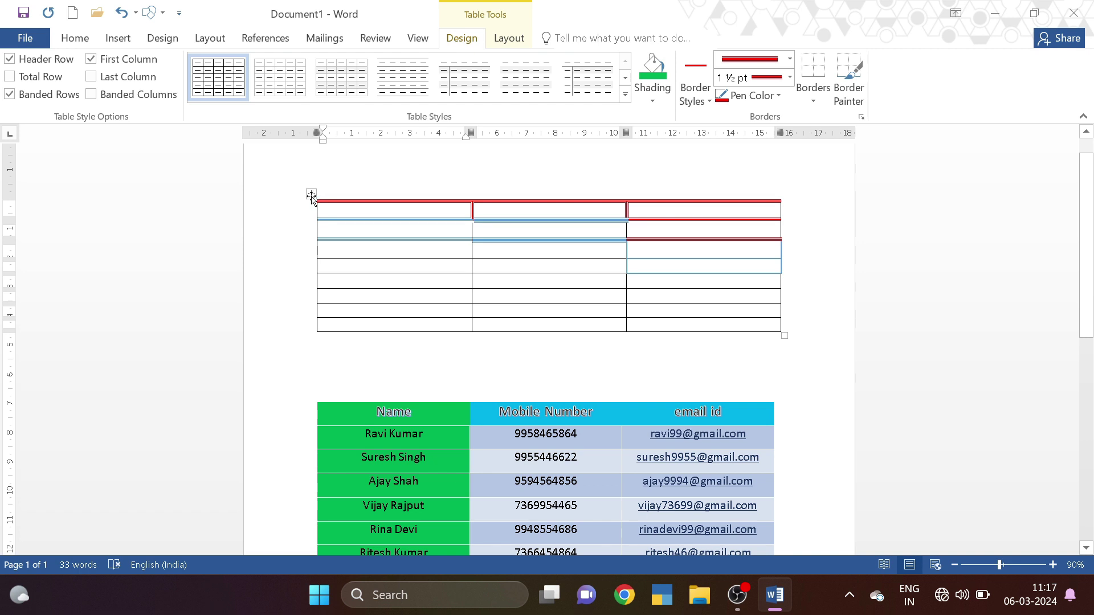
{"action": "left_click", "coordinate": [311, 195]}
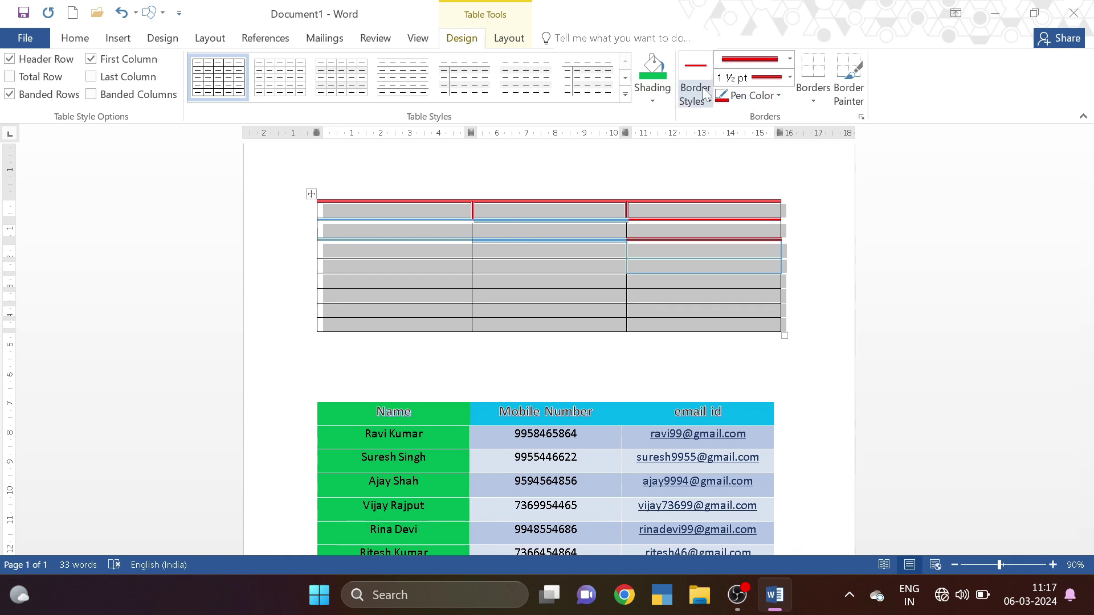
{"action": "left_click", "coordinate": [815, 96]}
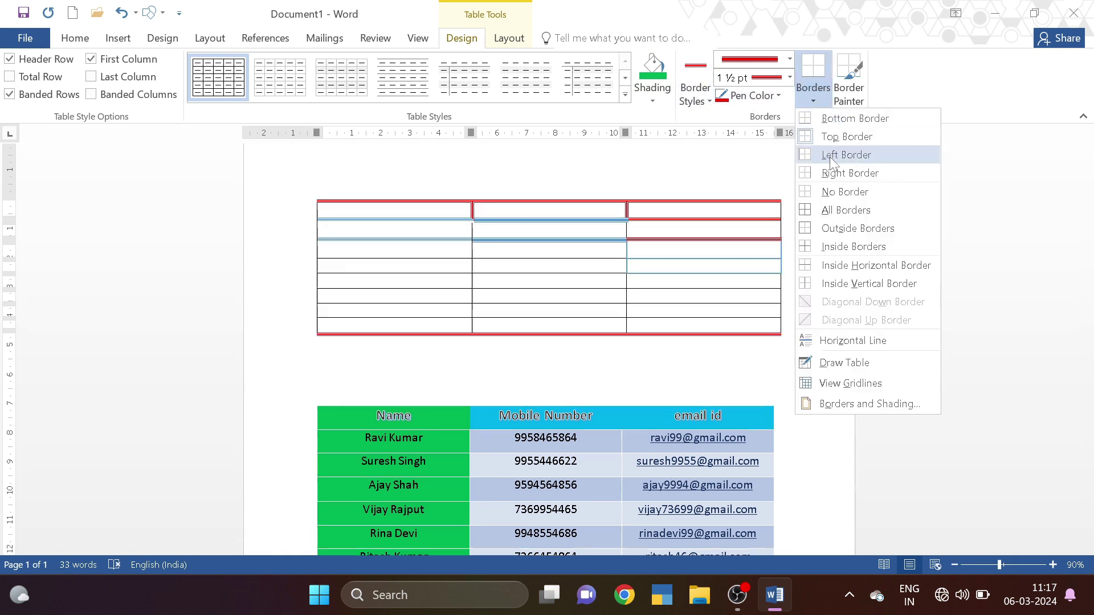
{"action": "left_click", "coordinate": [835, 210]}
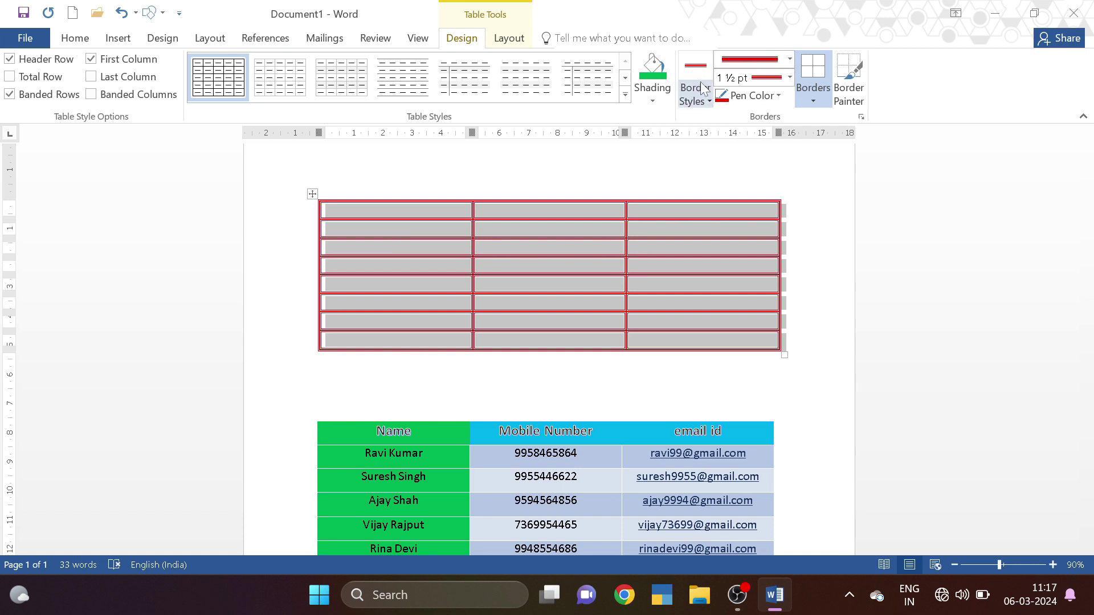
Apply the black single-line theme border at 6 pt to all borders of the whole empty table.
{"action": "left_click", "coordinate": [758, 95]}
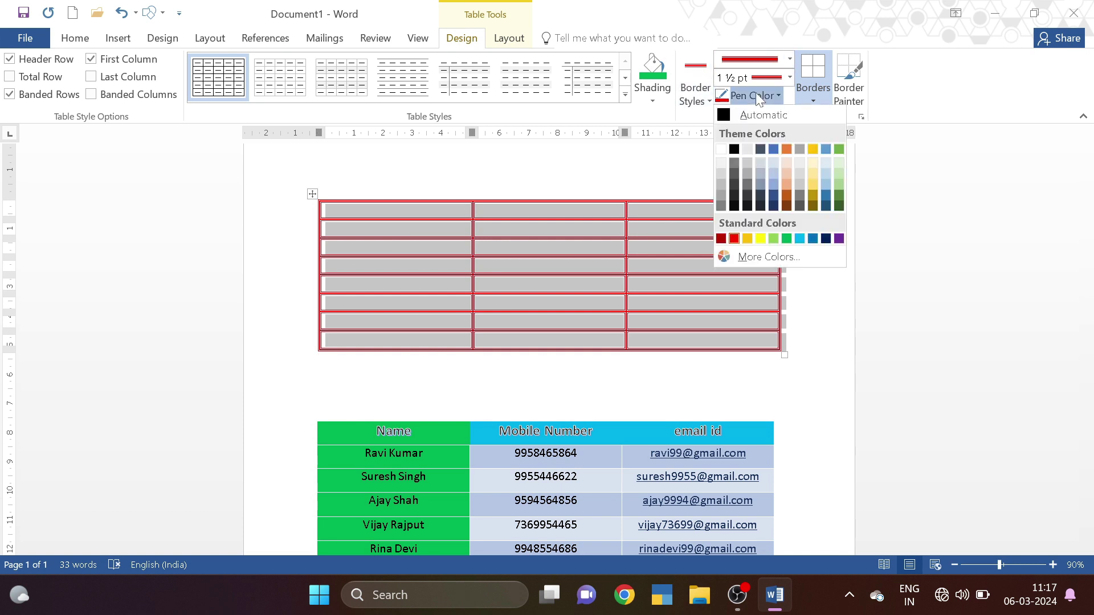
{"action": "left_click", "coordinate": [747, 209]}
{"action": "left_click", "coordinate": [703, 91]}
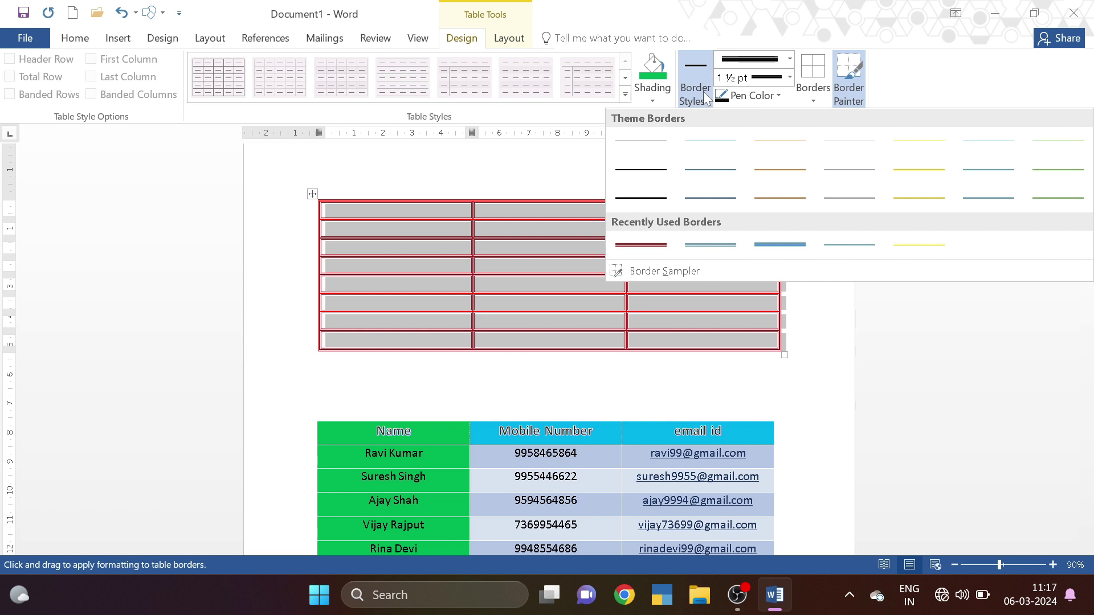
{"action": "left_click", "coordinate": [655, 167]}
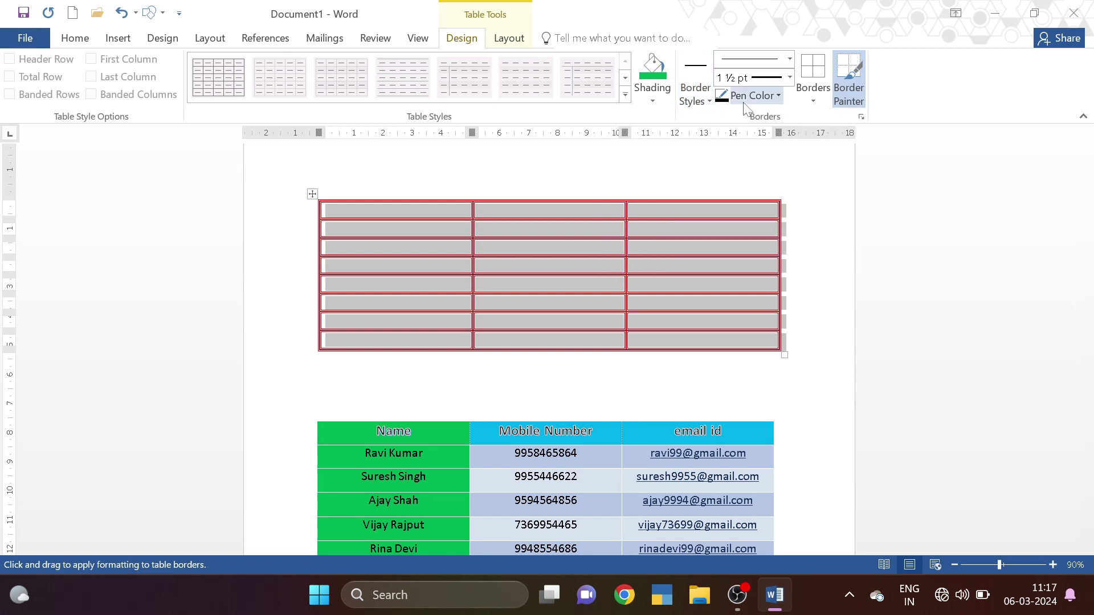
{"action": "left_click", "coordinate": [790, 77]}
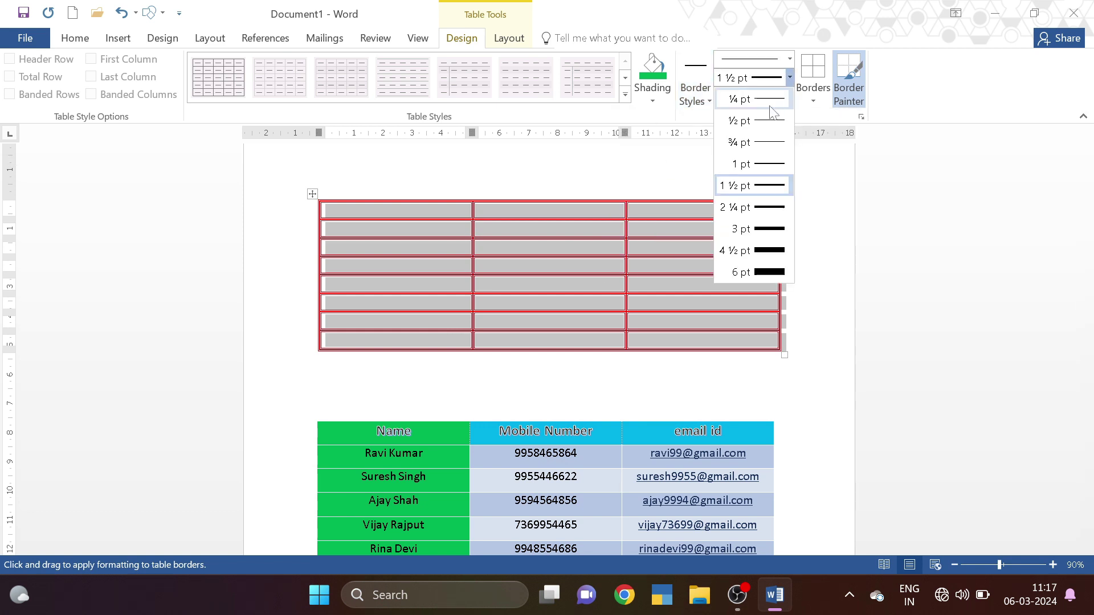
{"action": "left_click", "coordinate": [767, 272]}
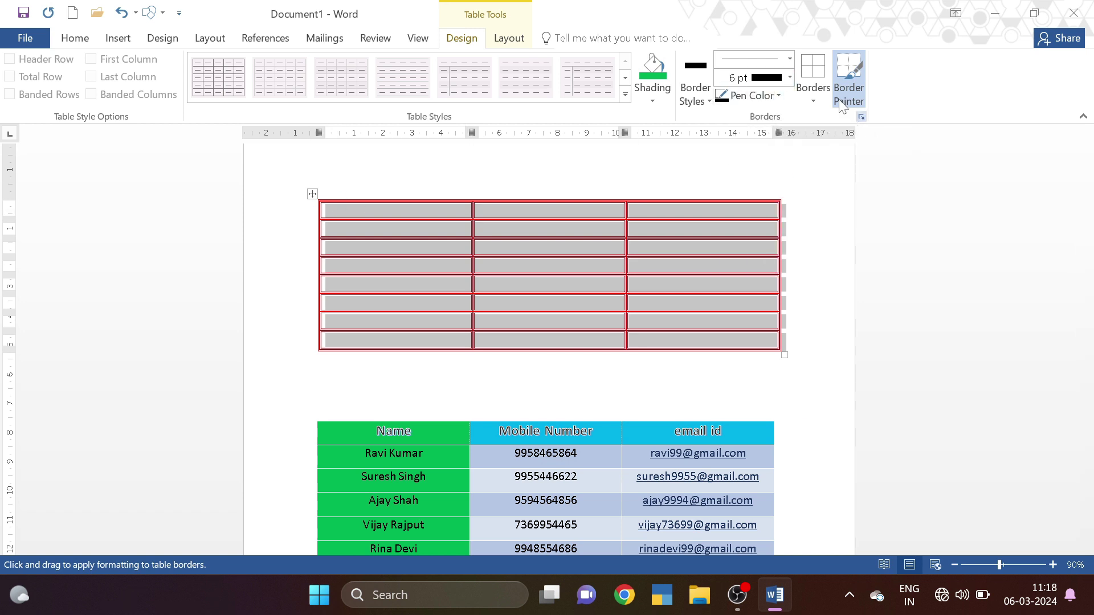
{"action": "left_click", "coordinate": [816, 93]}
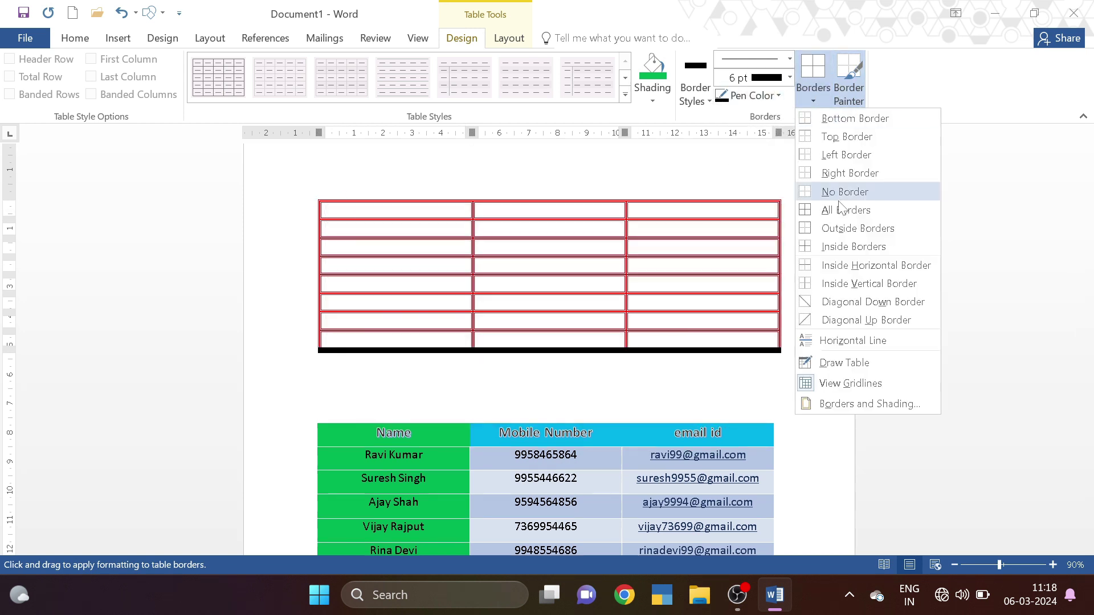
{"action": "left_click", "coordinate": [840, 208]}
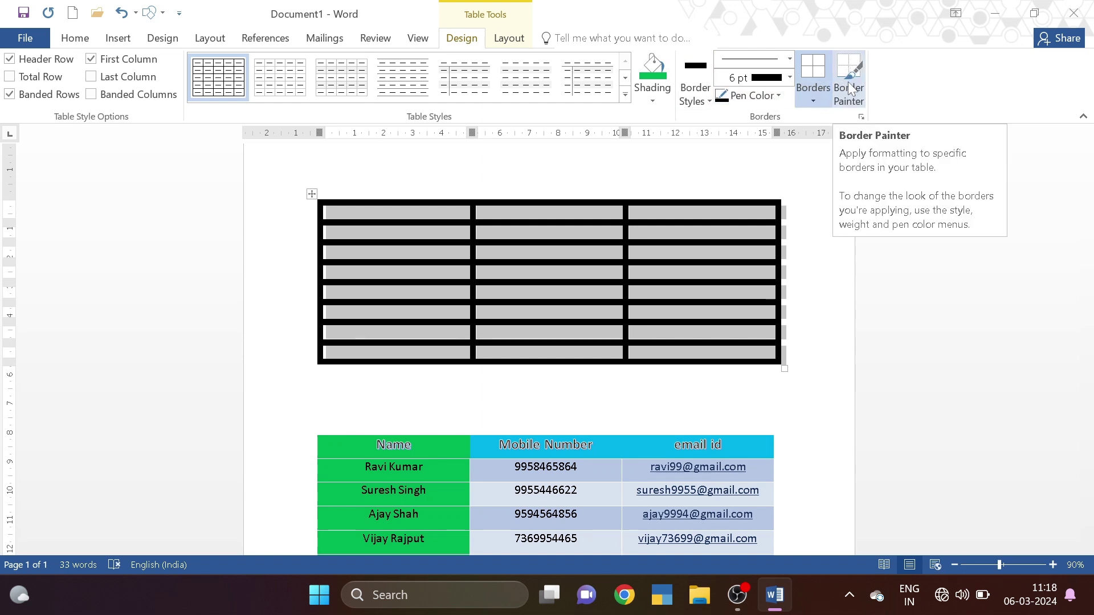
Choose the orange single-line theme border, set its weight to 2 ¼ pt, and turn off Border Painter.
{"action": "left_click", "coordinate": [703, 96]}
{"action": "left_click", "coordinate": [778, 160]}
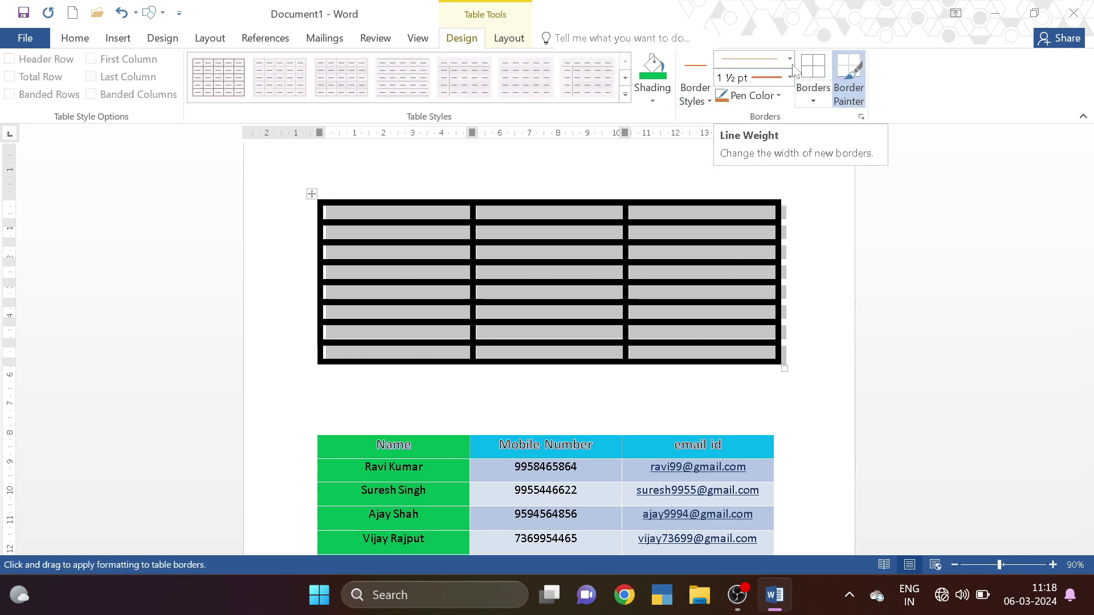
{"action": "left_click", "coordinate": [790, 78]}
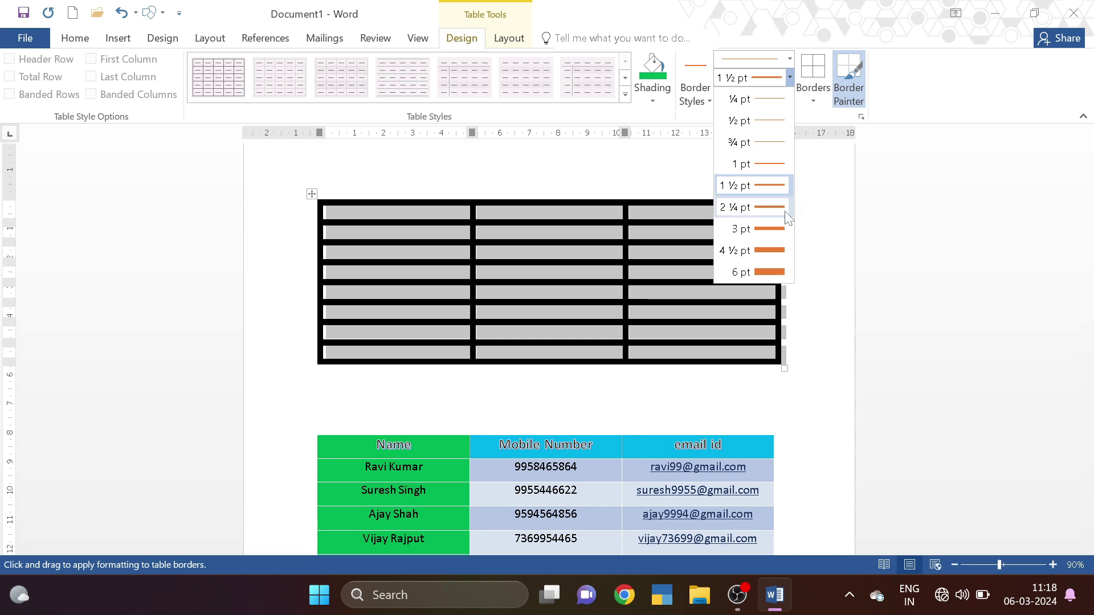
{"action": "left_click", "coordinate": [766, 209]}
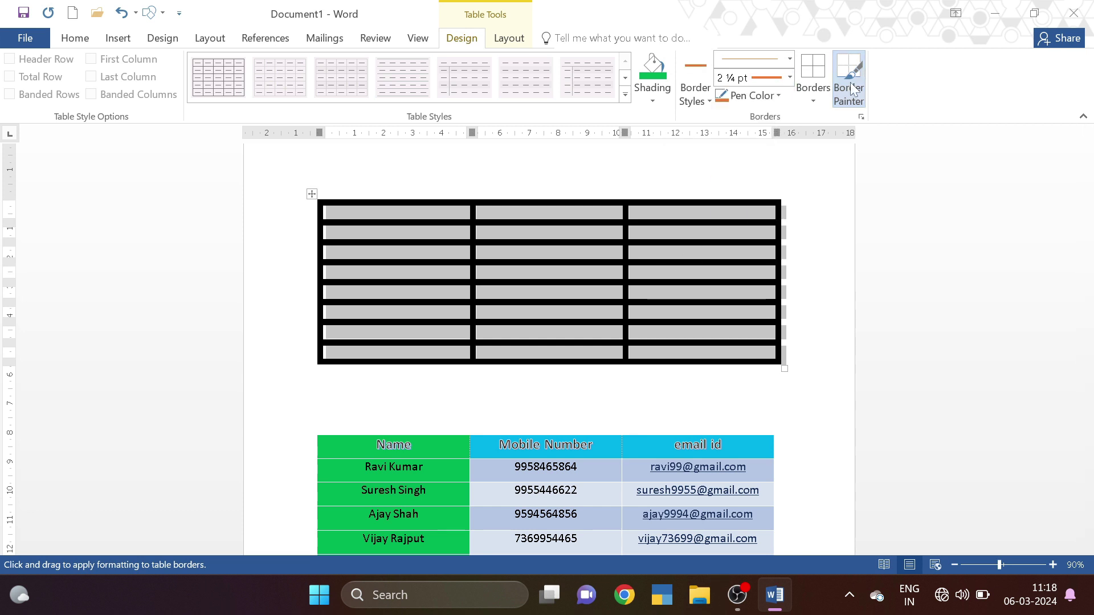
{"action": "left_click", "coordinate": [701, 216]}
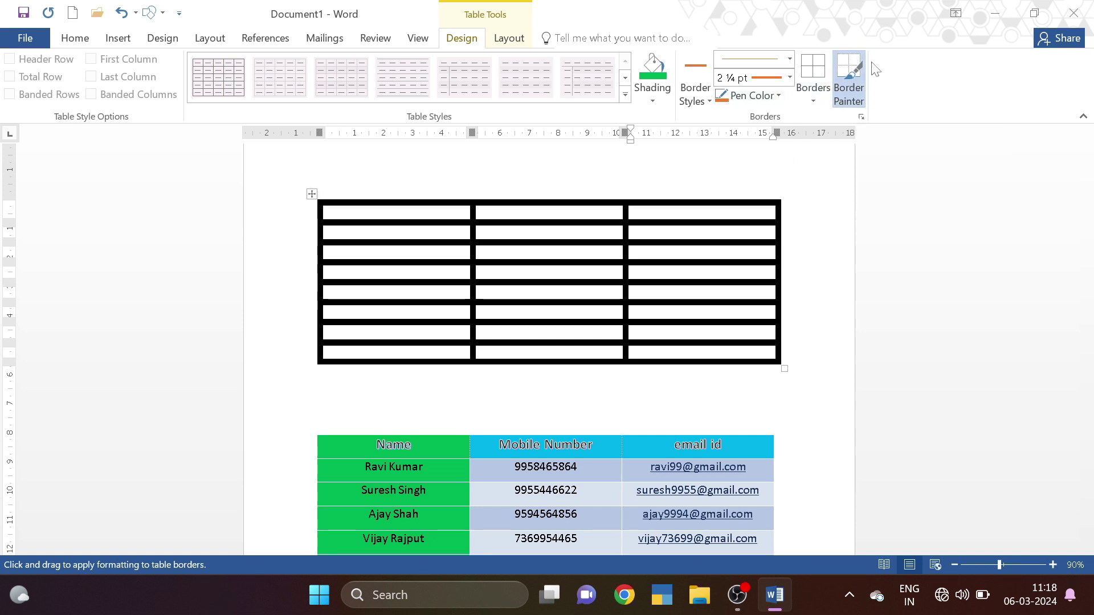
{"action": "left_click", "coordinate": [849, 70]}
{"action": "left_click", "coordinate": [861, 86]}
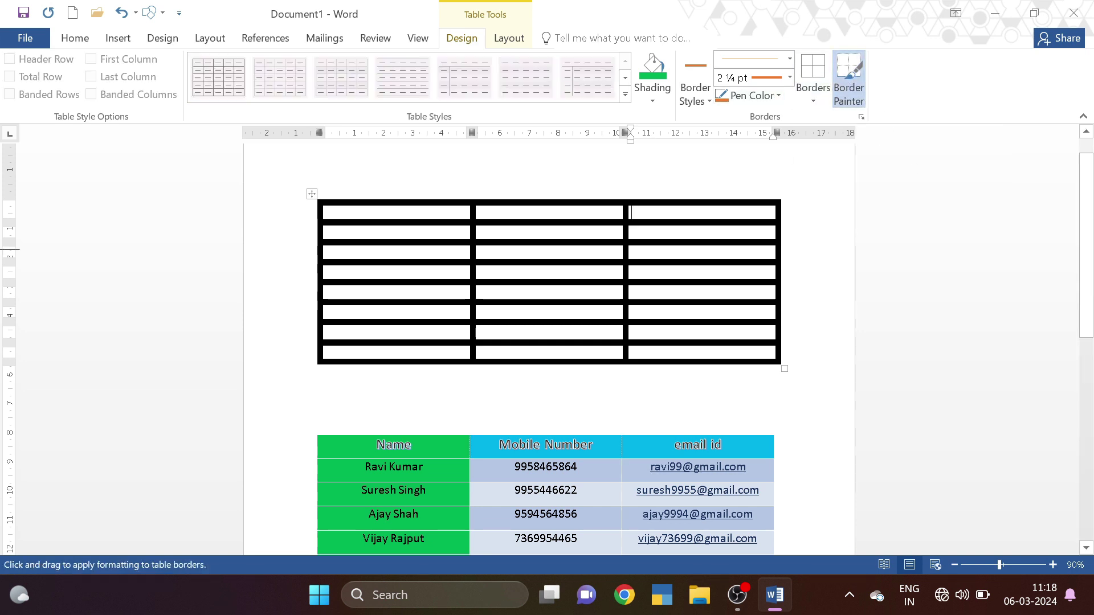
{"action": "left_click", "coordinate": [860, 74]}
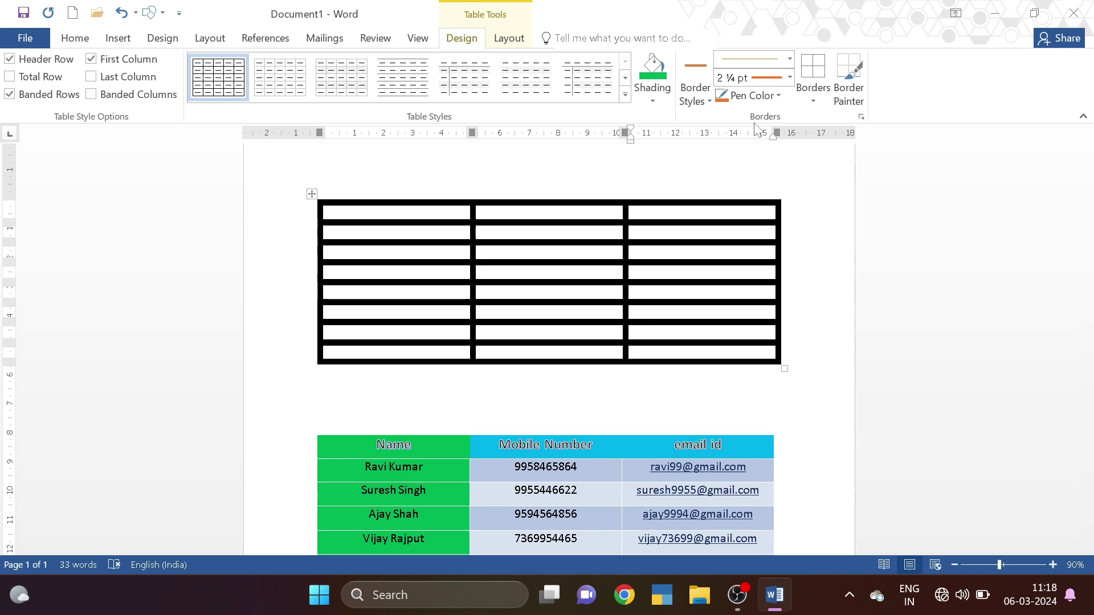
Change the border pen colour to standard red and leave Border Painter mode.
{"action": "left_click", "coordinate": [723, 96]}
{"action": "left_click", "coordinate": [766, 96]}
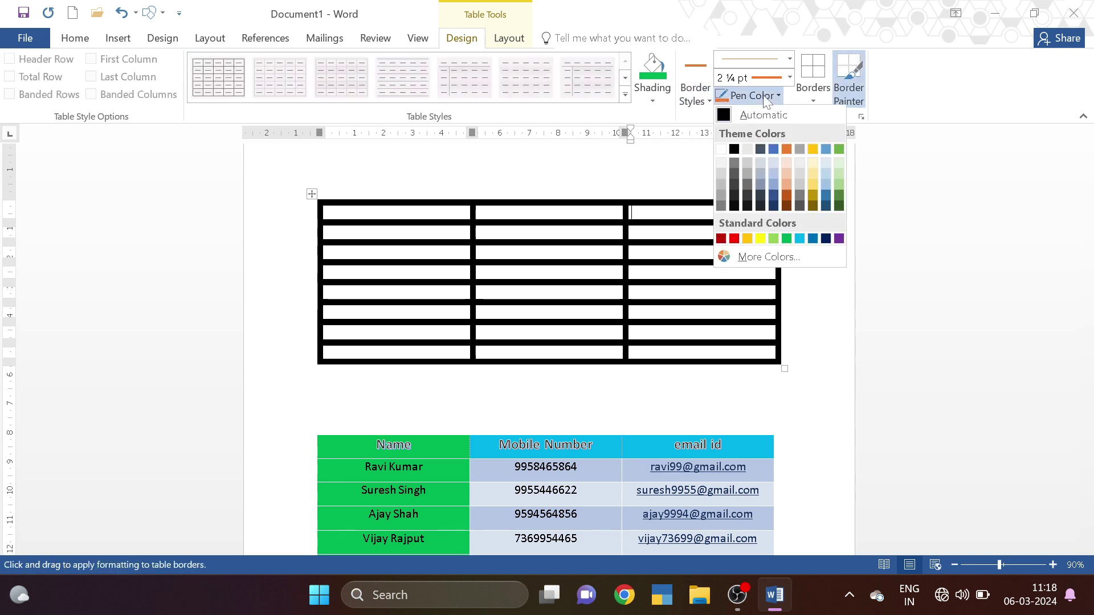
{"action": "left_click", "coordinate": [734, 238]}
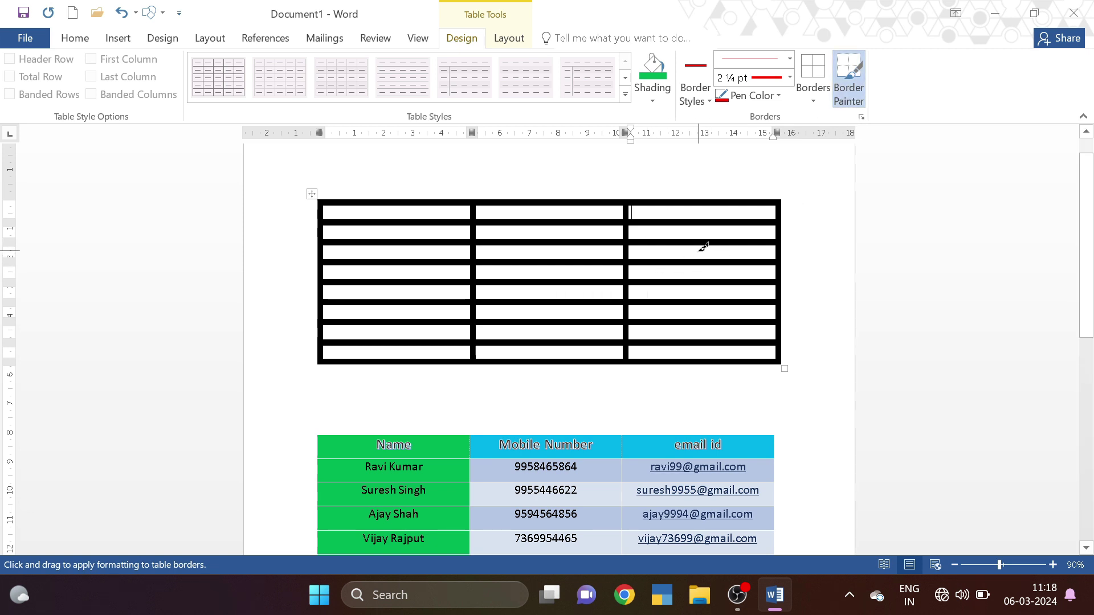
{"action": "left_click", "coordinate": [849, 80]}
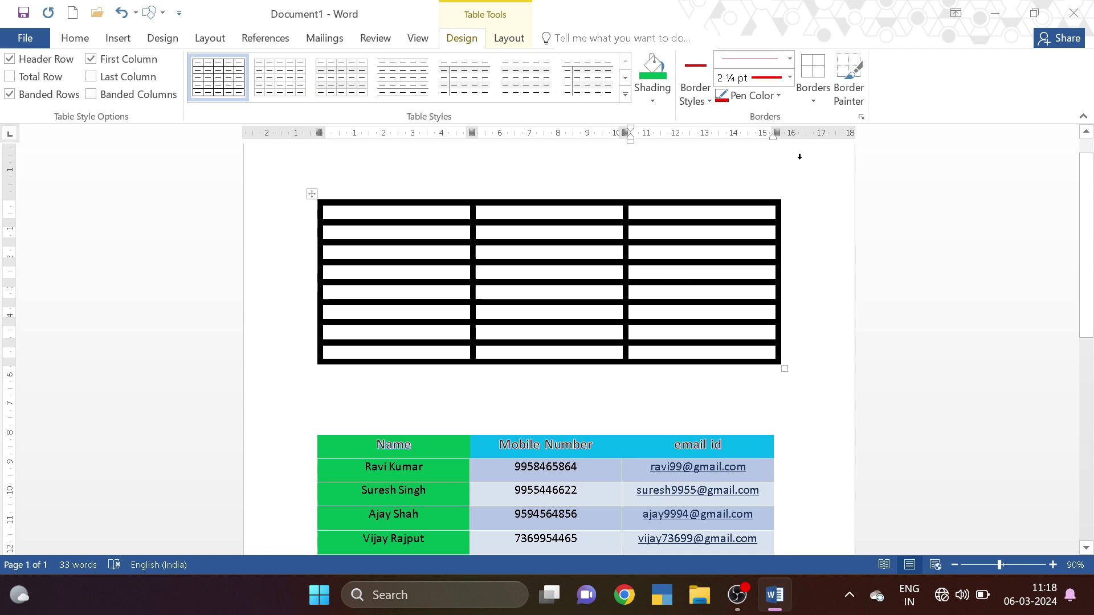
Try to apply the red 2 ¼ pt line as the right border of the whole empty table.
{"action": "left_click", "coordinate": [310, 194]}
{"action": "left_click", "coordinate": [815, 91]}
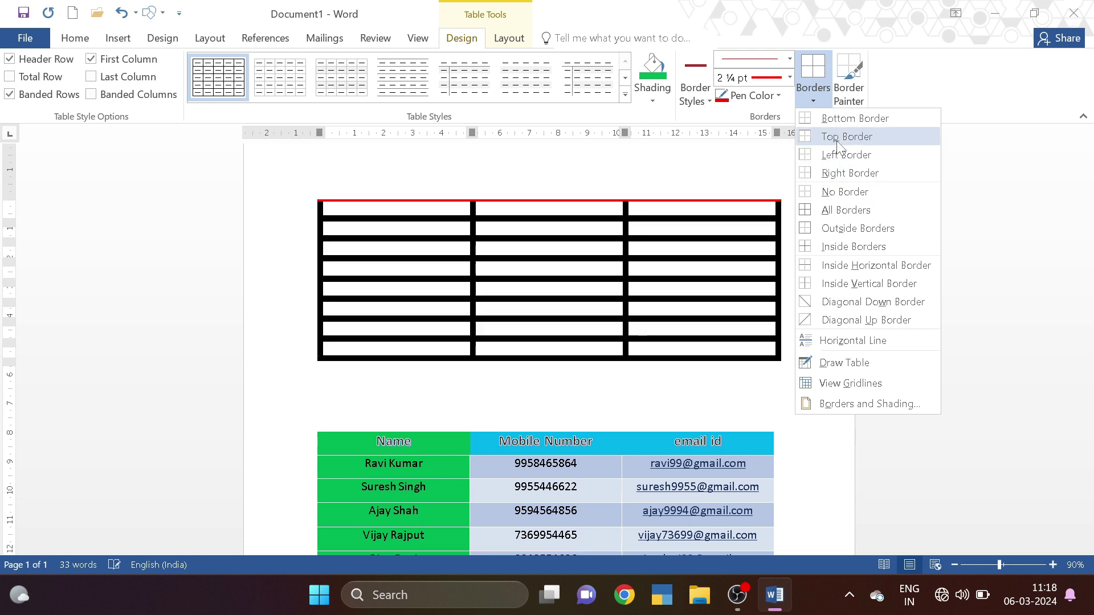
{"action": "left_click", "coordinate": [846, 173]}
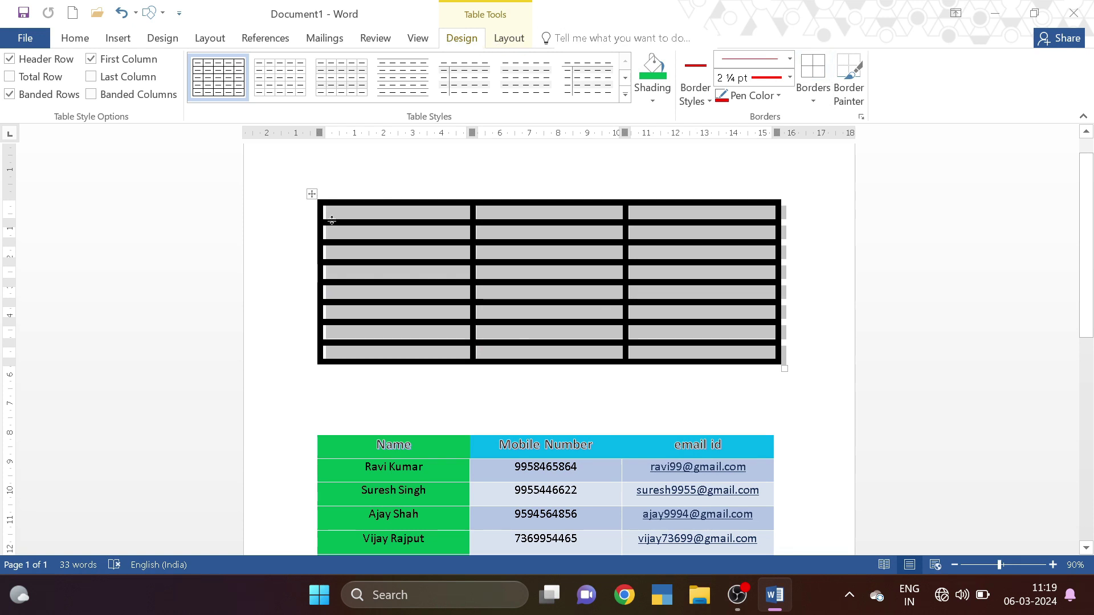
Examine the table layout options for selecting a cell, column, row or the whole table from within the empty table.
{"action": "left_click", "coordinate": [508, 40]}
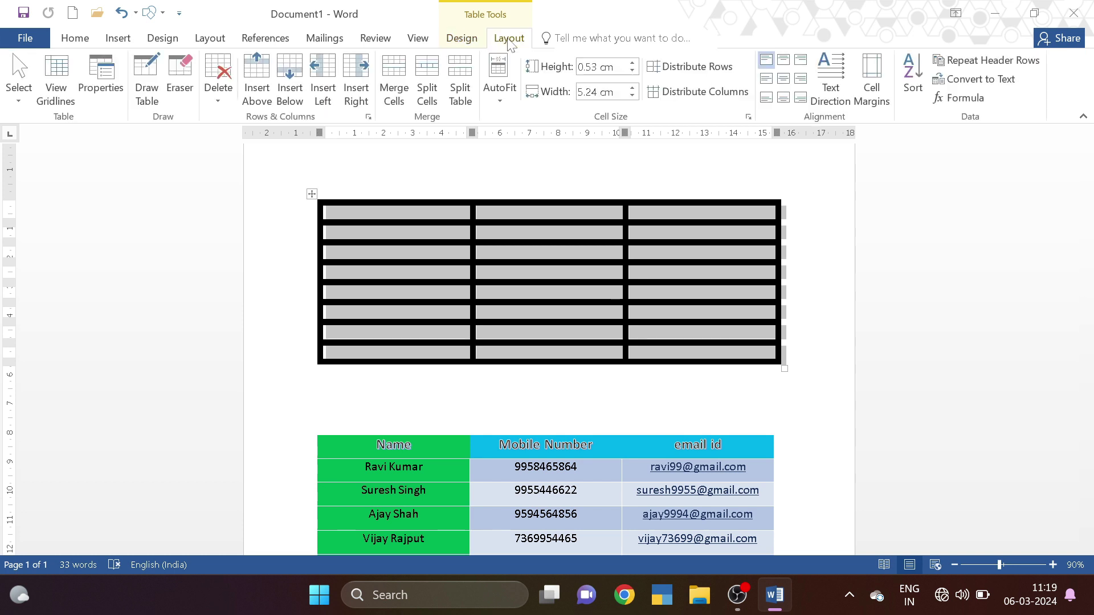
{"action": "left_click", "coordinate": [398, 272]}
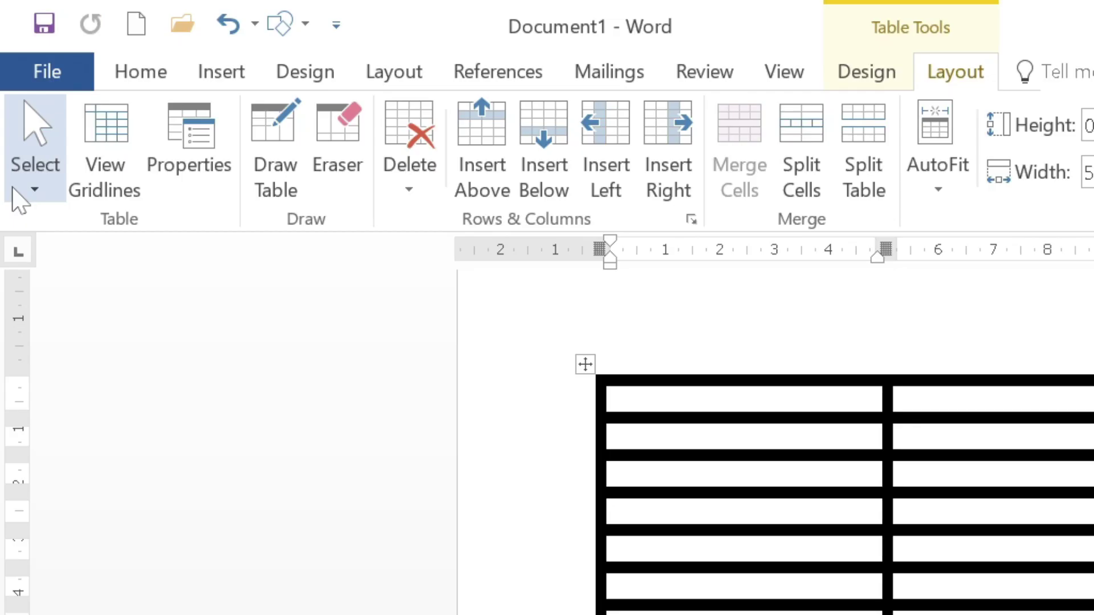
{"action": "left_click", "coordinate": [8, 100]}
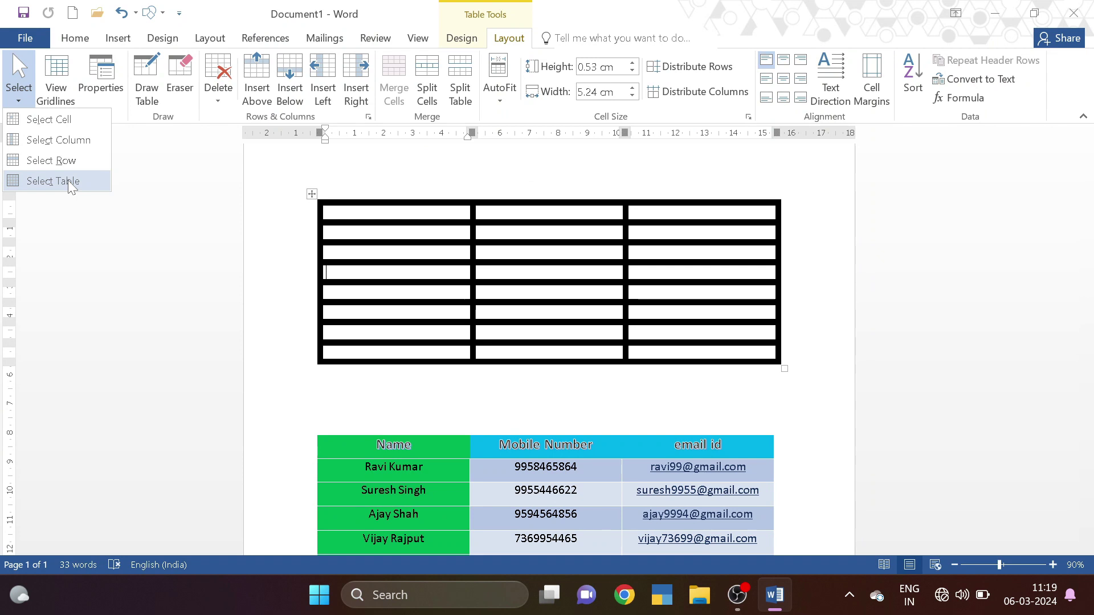
{"action": "scroll", "coordinate": [767, 459], "scroll_direction": "down", "scroll_amount": 3}
{"action": "scroll", "coordinate": [412, 245], "scroll_direction": "down", "scroll_amount": 2}
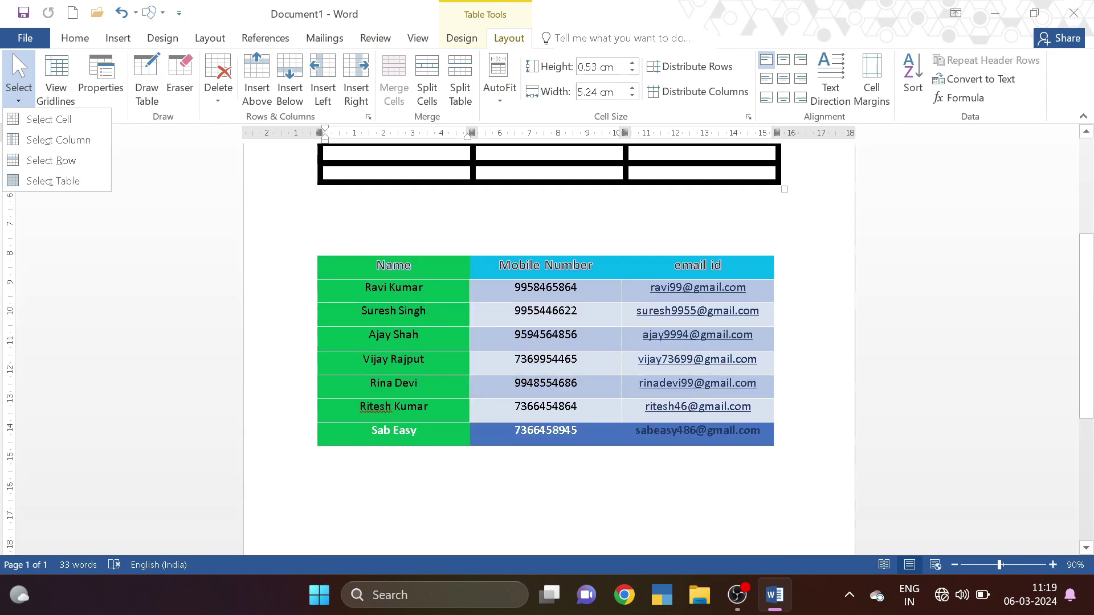
{"action": "key", "text": "Escape"}
Select the Mobile Number cell of the fourth contact in the contact table using Select Cell.
{"action": "left_click", "coordinate": [577, 251]}
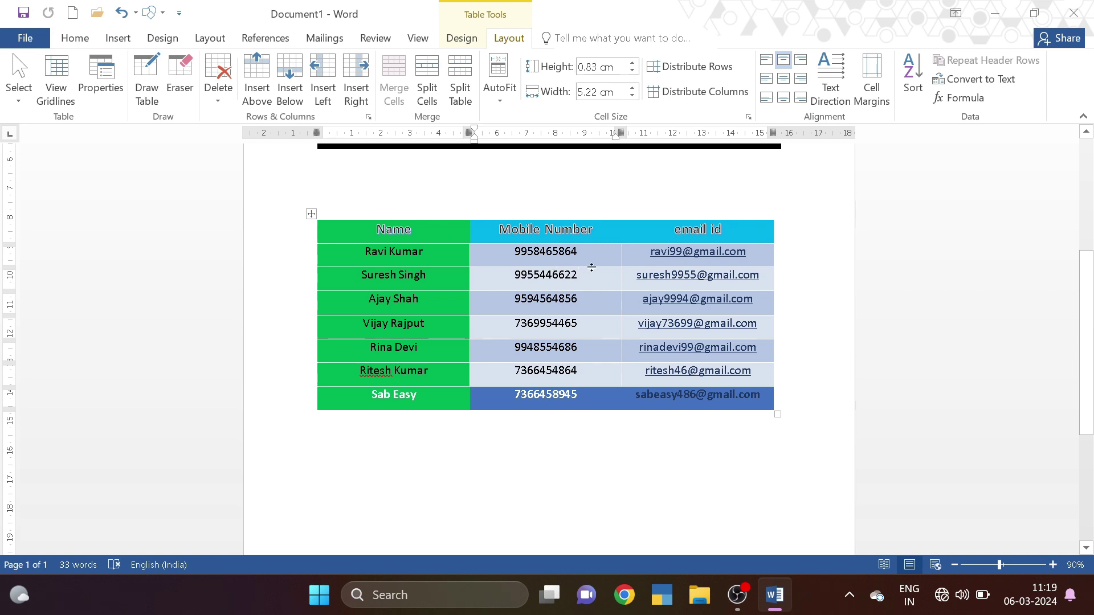
{"action": "left_click", "coordinate": [12, 94]}
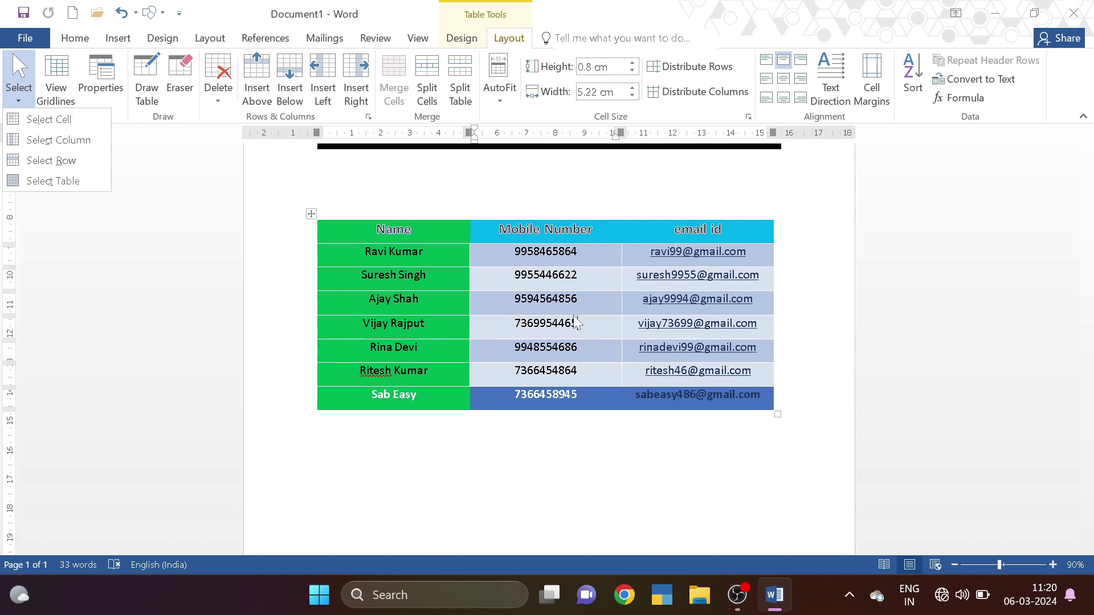
{"action": "left_click", "coordinate": [50, 121]}
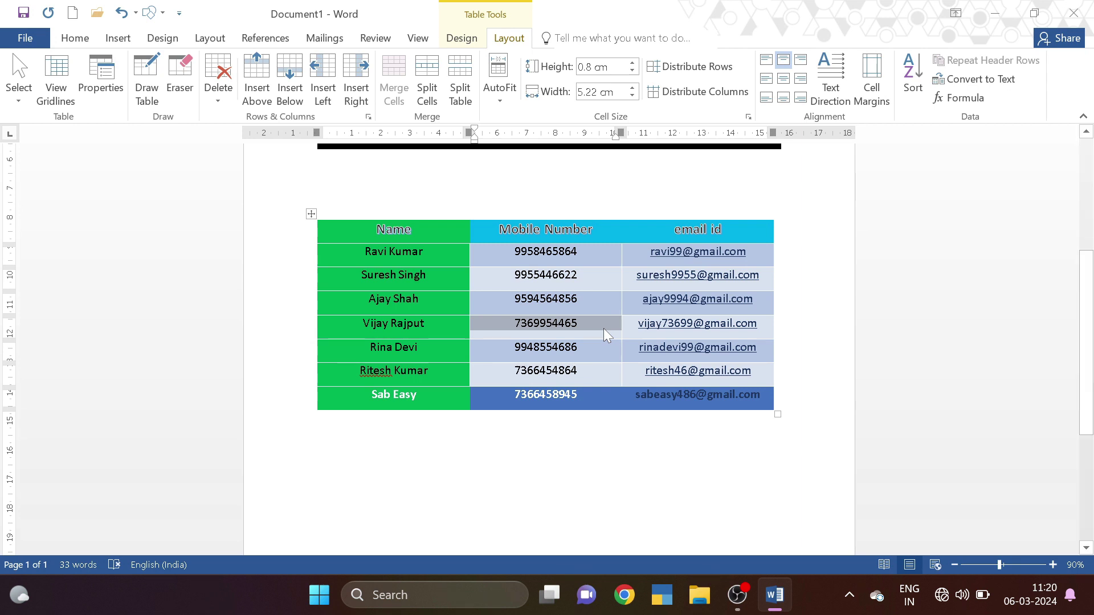
Select the second contact's Mobile Number cell directly, and the third contact's Mobile Number cell using Select Cell.
{"action": "left_click", "coordinate": [492, 316]}
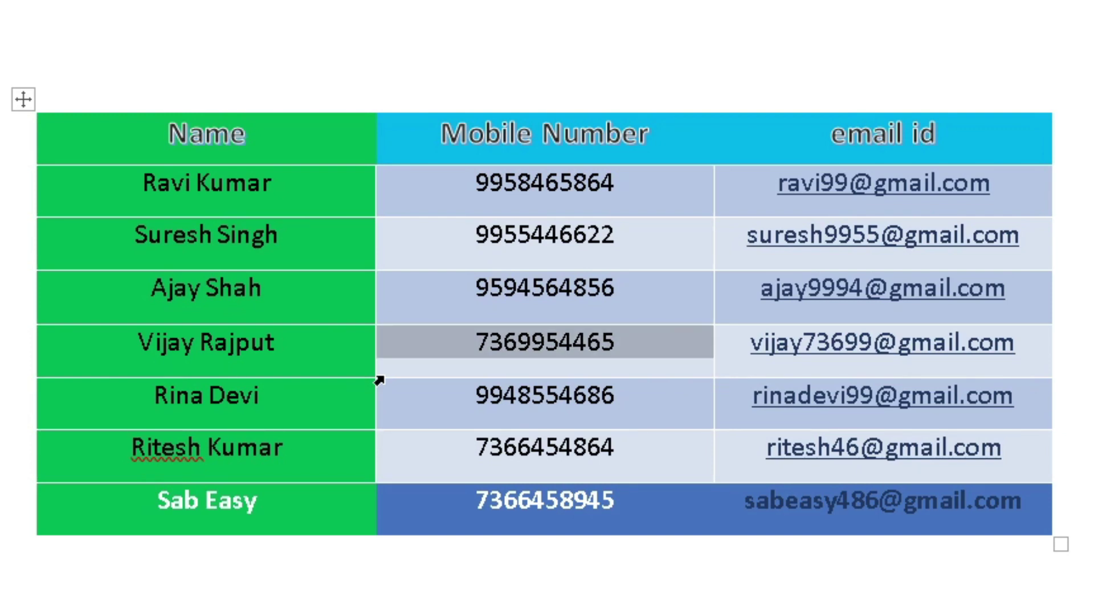
{"action": "left_click", "coordinate": [380, 265]}
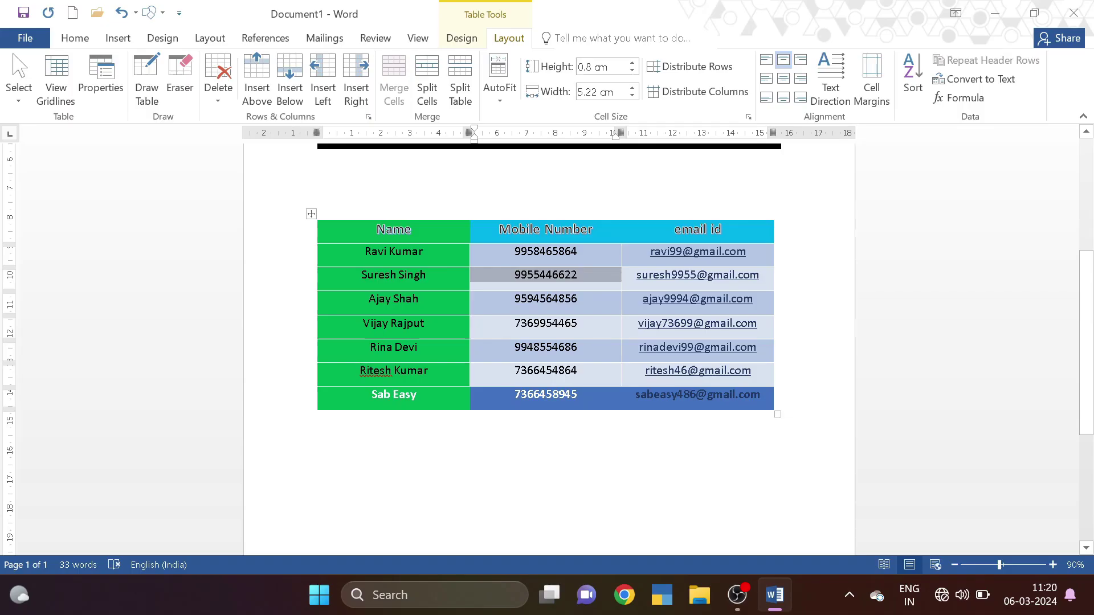
{"action": "left_click", "coordinate": [454, 314]}
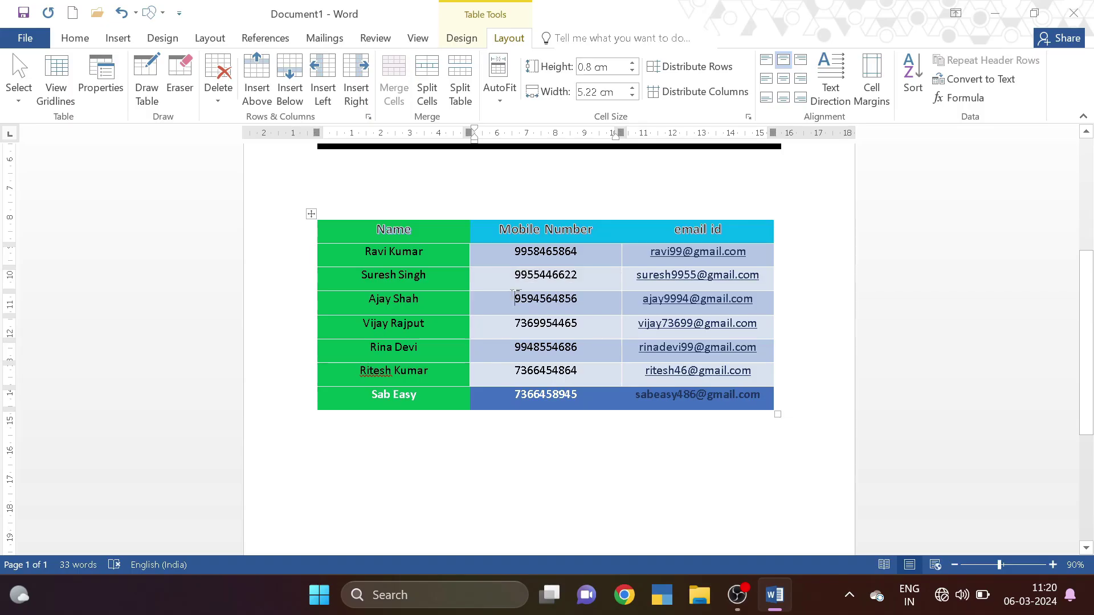
{"action": "left_click", "coordinate": [20, 98]}
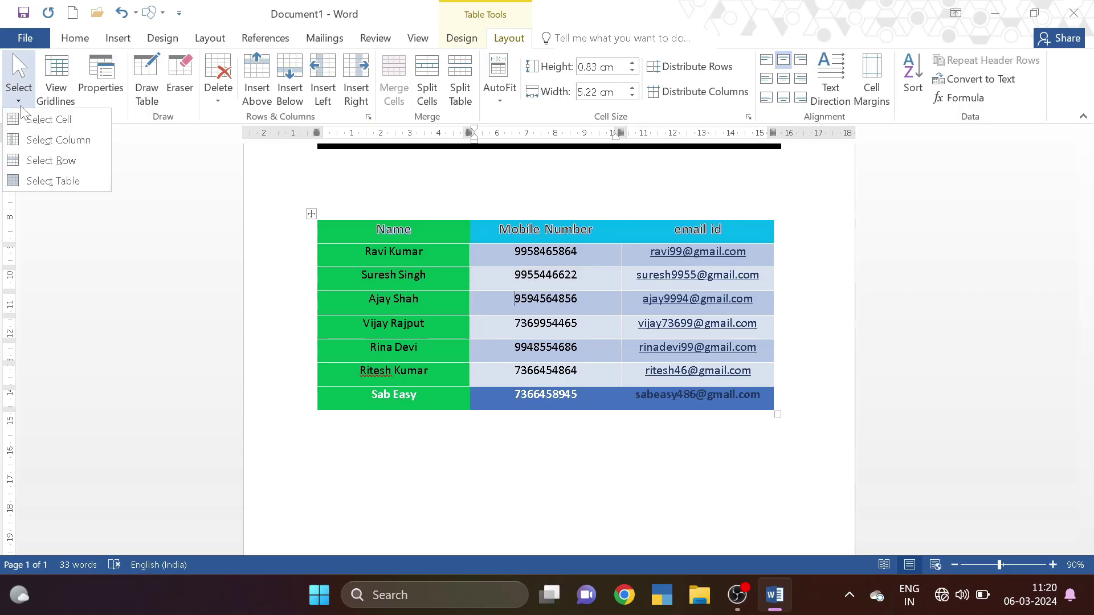
{"action": "left_click", "coordinate": [57, 121]}
{"action": "left_click", "coordinate": [381, 262]}
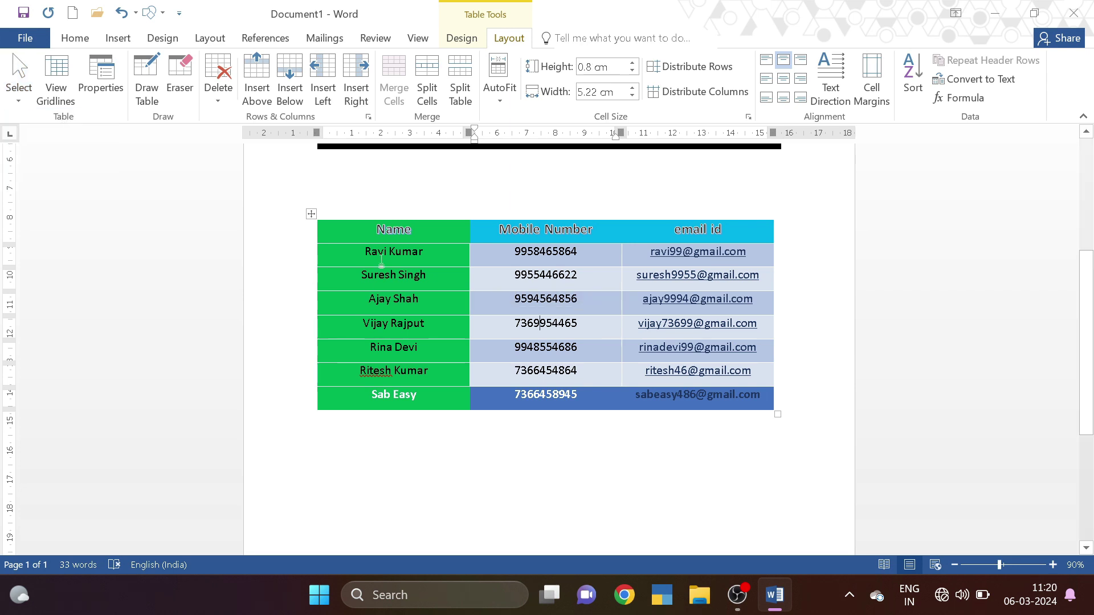
Select the whole contact table, including with Select Table, and clear the selection.
{"action": "left_click", "coordinate": [23, 85]}
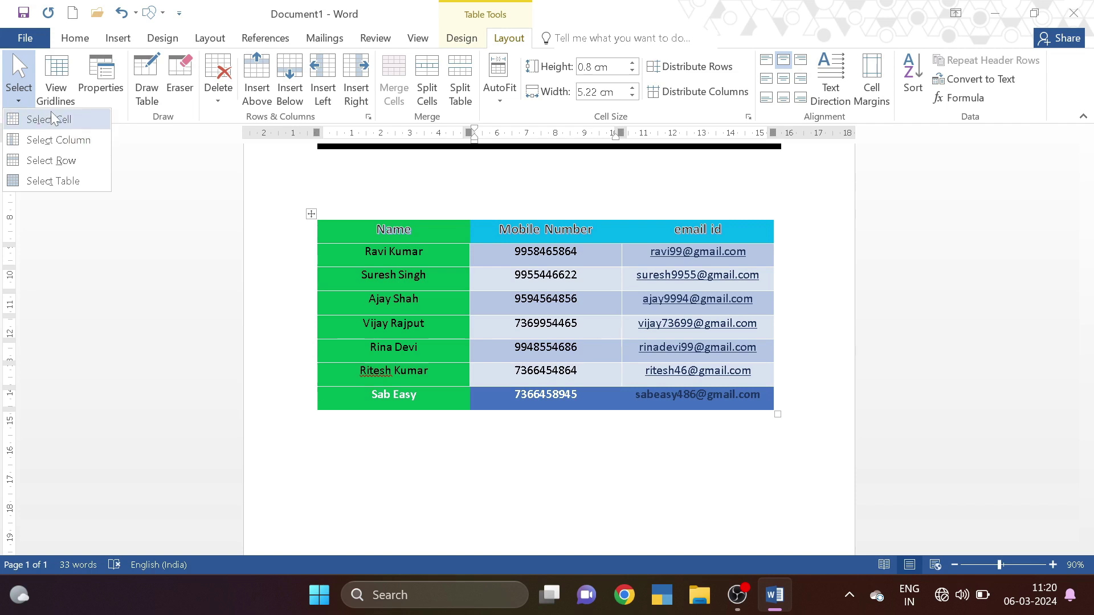
{"action": "left_click", "coordinate": [75, 182]}
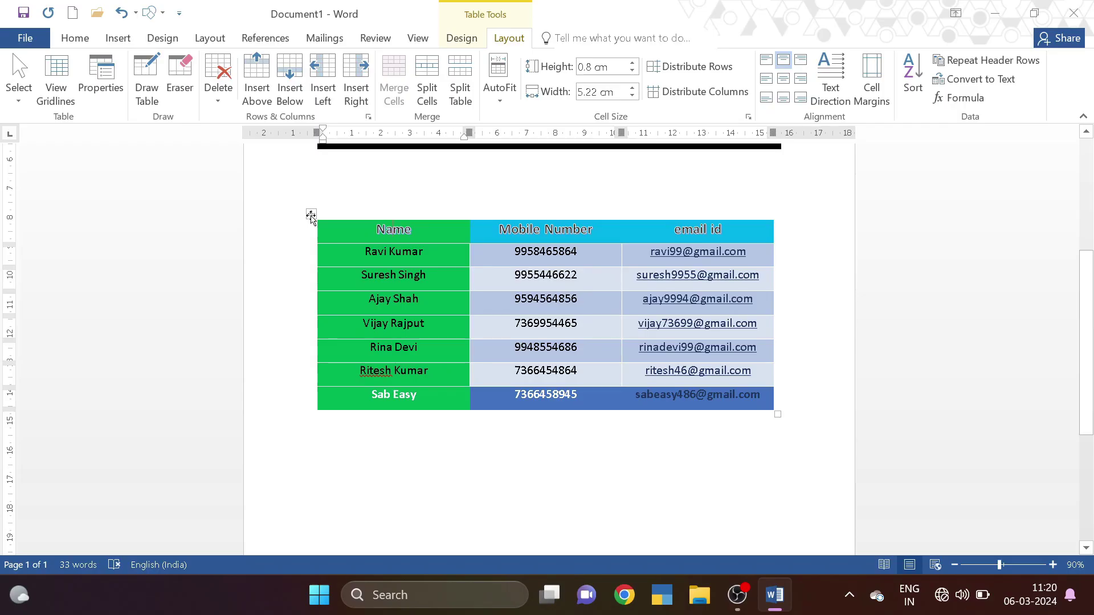
{"action": "left_click", "coordinate": [311, 214]}
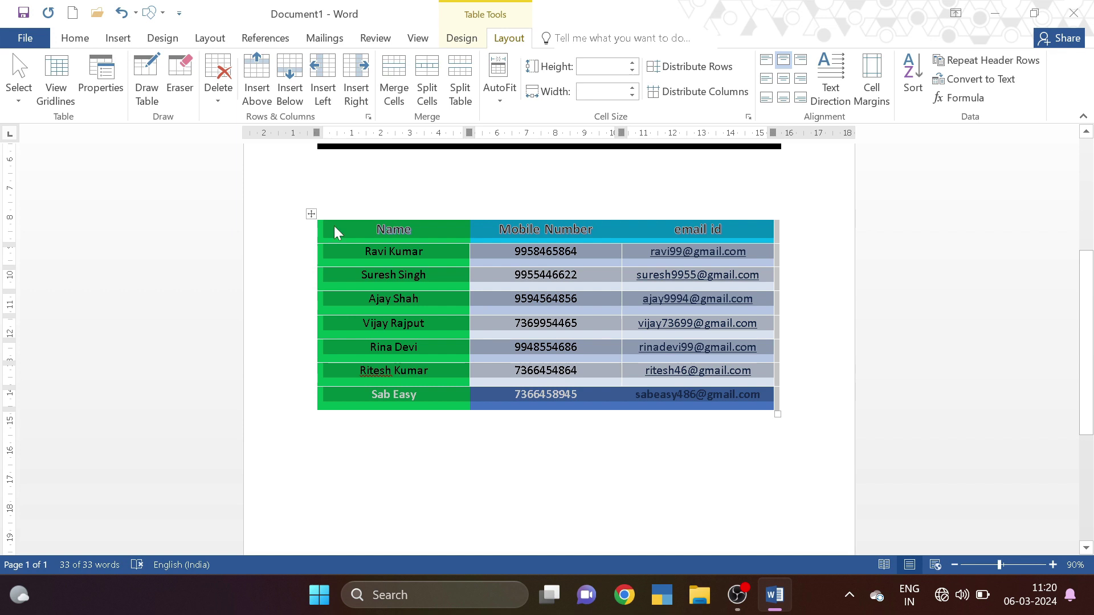
{"action": "left_click", "coordinate": [448, 252]}
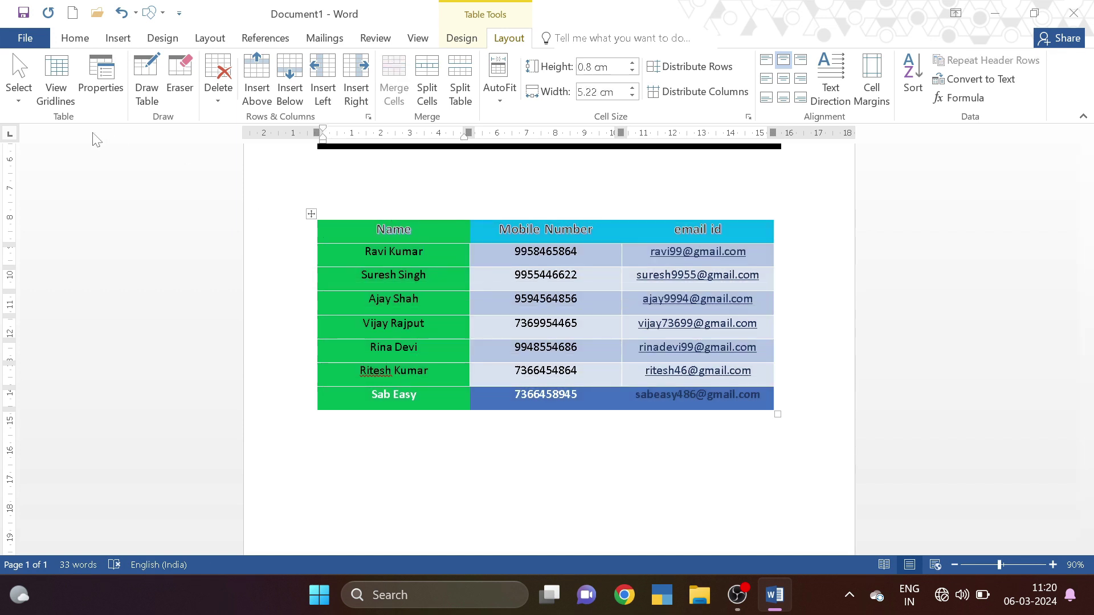
Select the Name and Mobile Number columns of the contact table together, and clear the selection.
{"action": "left_click", "coordinate": [19, 94]}
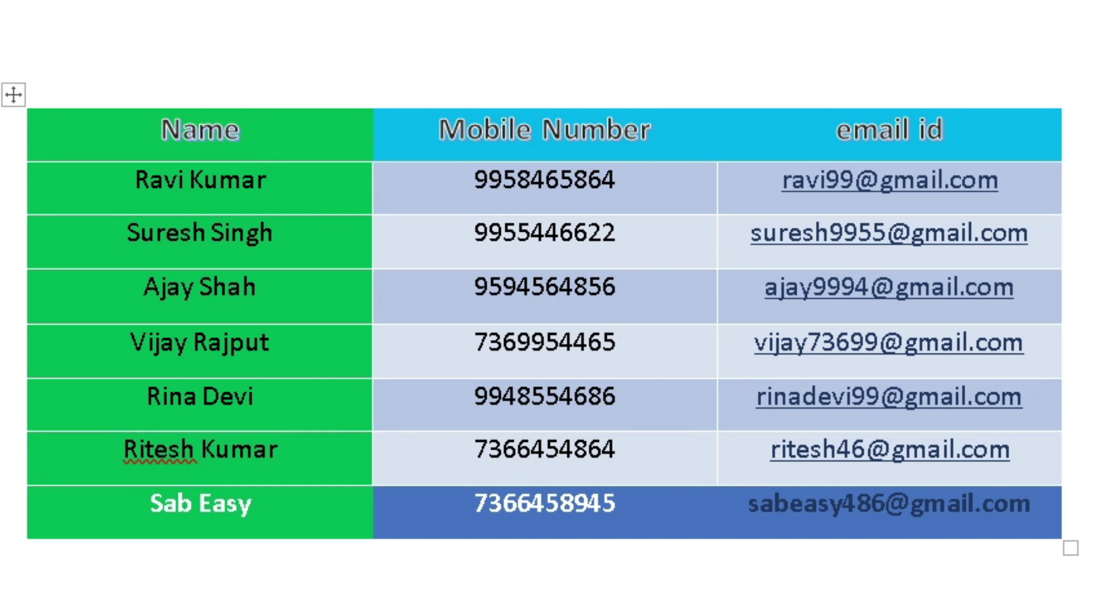
{"action": "left_click", "coordinate": [182, 103]}
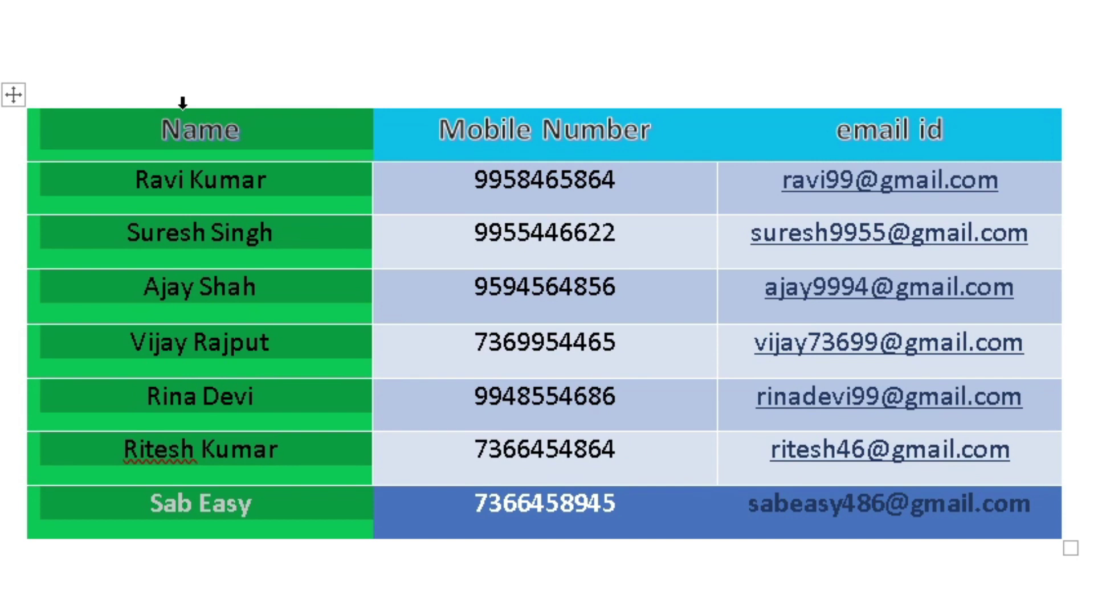
{"action": "left_click", "coordinate": [513, 106]}
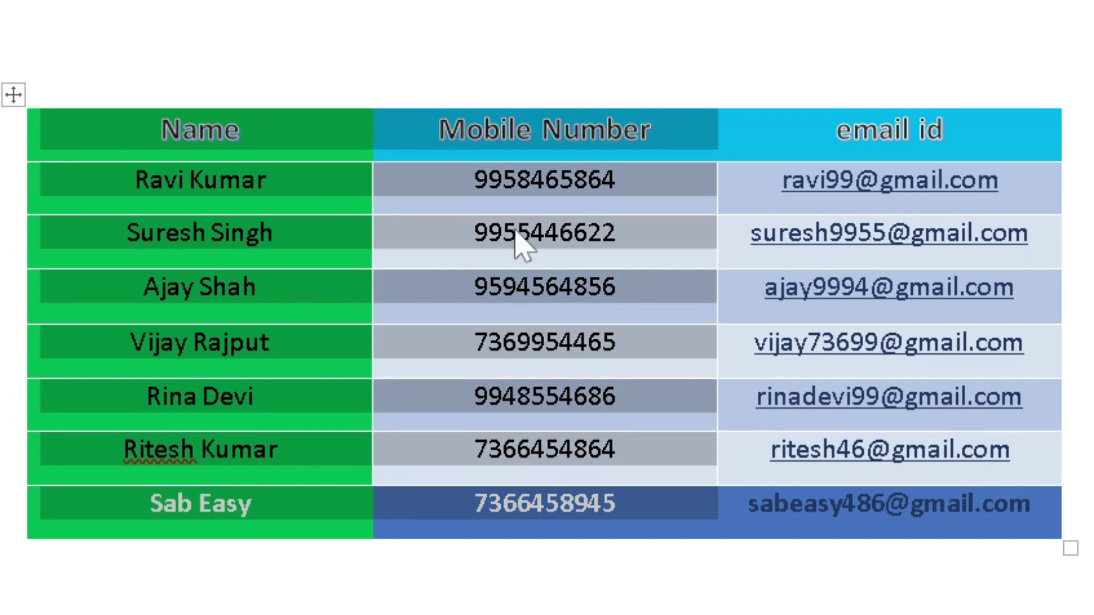
{"action": "left_click", "coordinate": [199, 287]}
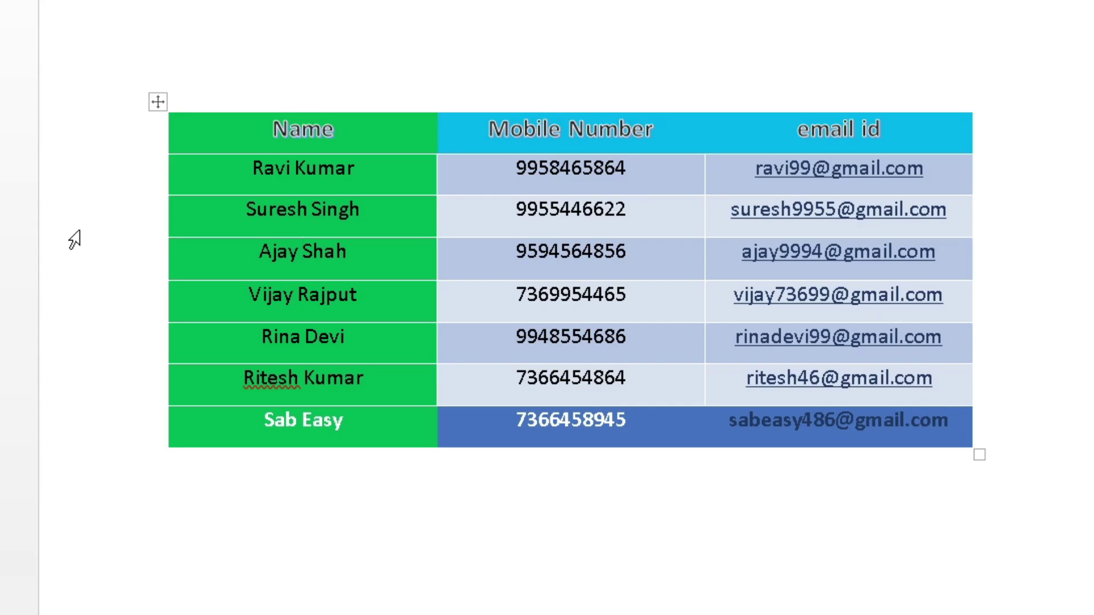
Select the separate rows of the first and fourth contacts together in the contact table.
{"action": "left_click", "coordinate": [257, 260]}
{"action": "left_click", "coordinate": [57, 299]}
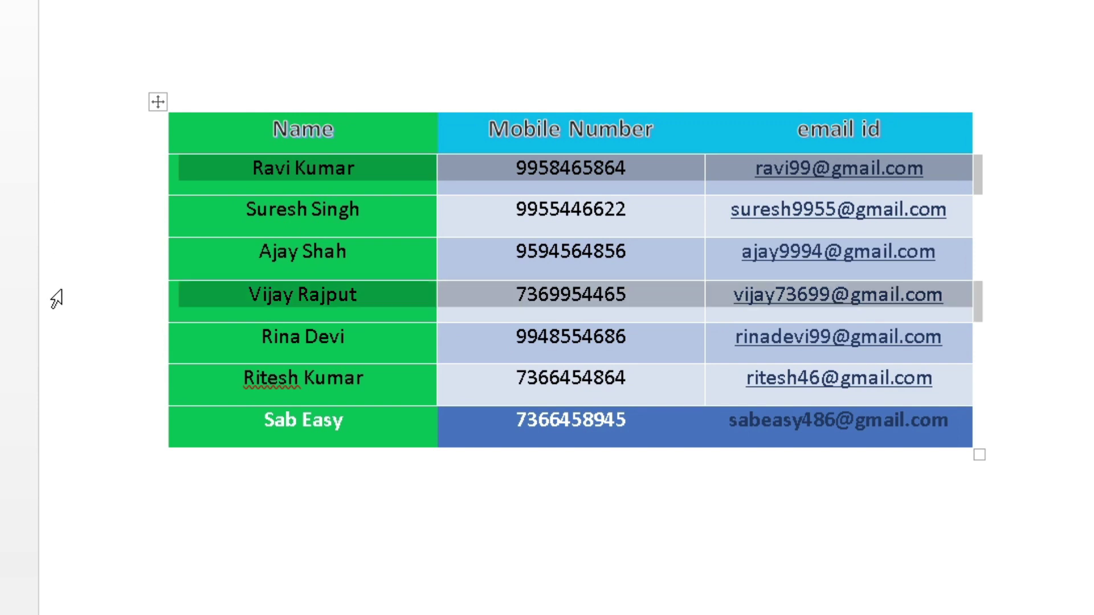
{"action": "left_click", "coordinate": [59, 390]}
{"action": "left_click", "coordinate": [43, 308]}
Shade the rows of the first, third and sixth contacts in the contact table with standard yellow.
{"action": "left_click", "coordinate": [62, 191]}
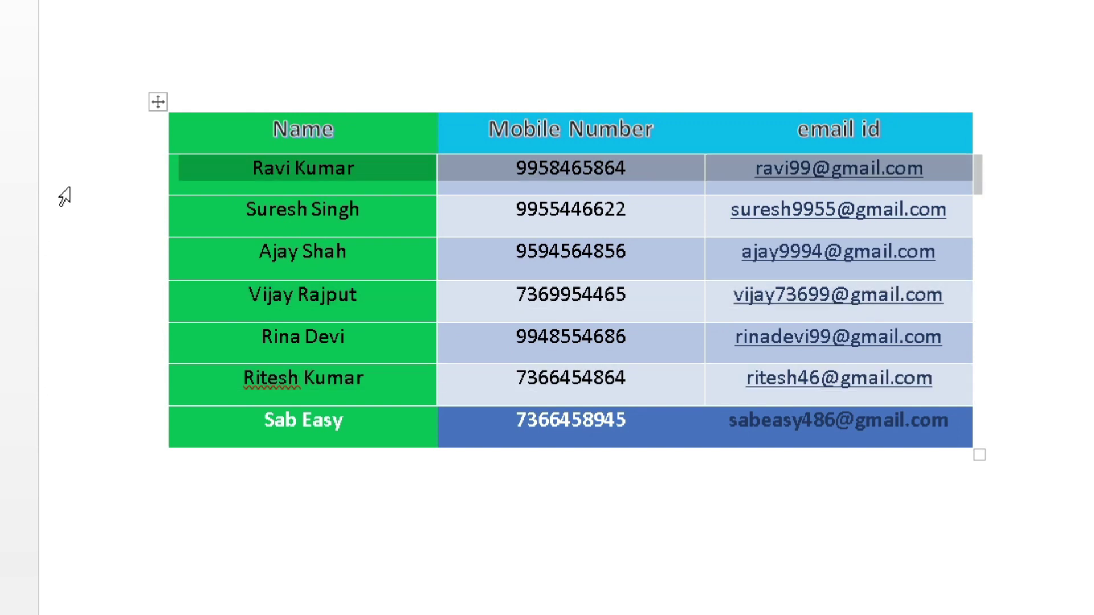
{"action": "left_click", "coordinate": [93, 398], "text": "ctrl"}
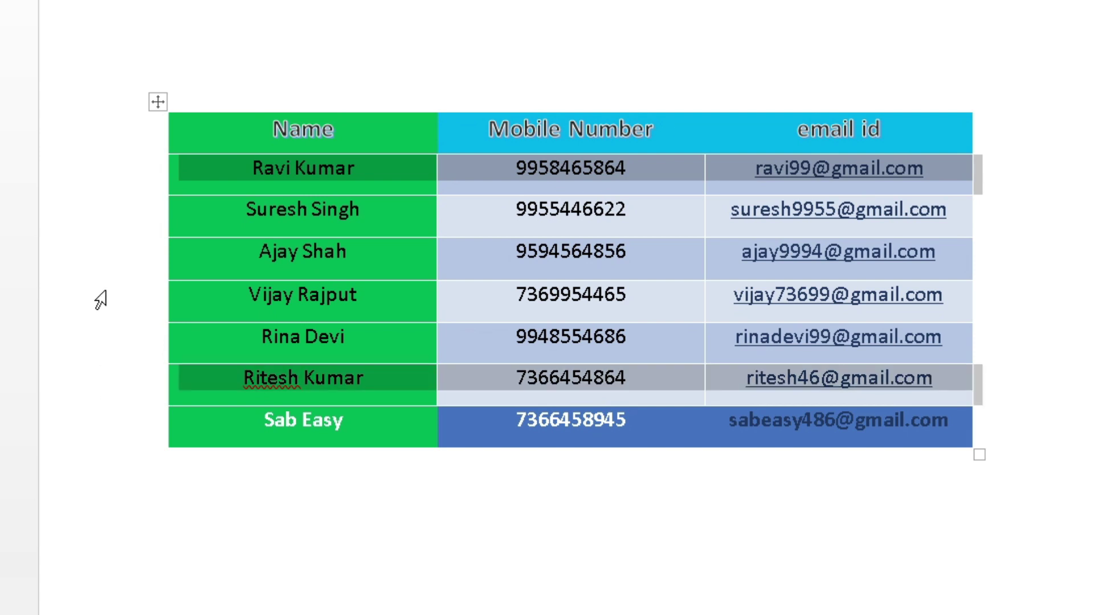
{"action": "left_click", "coordinate": [94, 274], "text": "ctrl"}
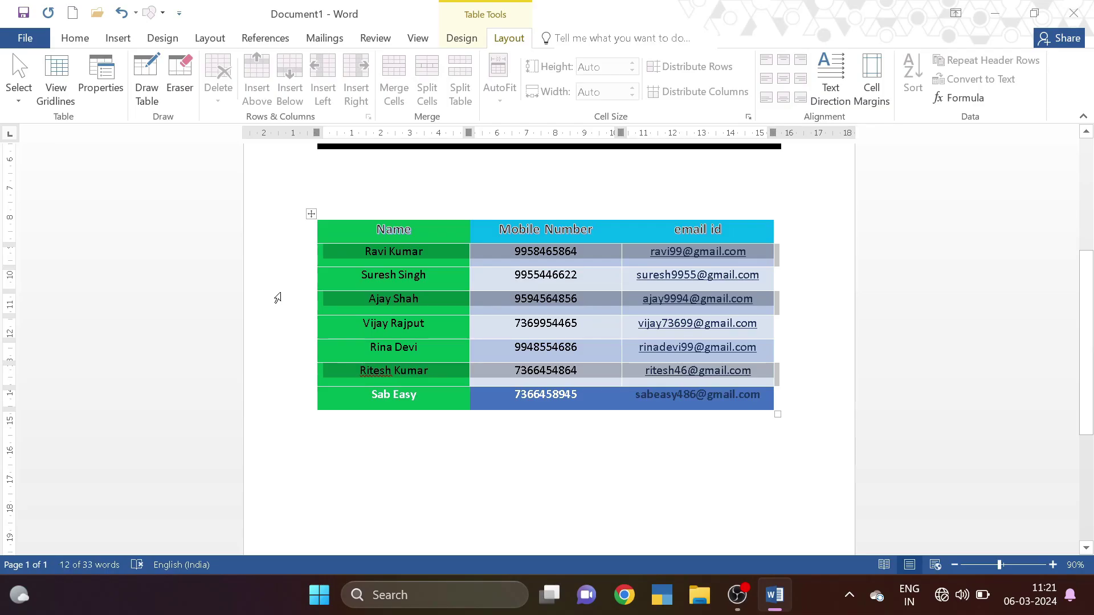
{"action": "left_click", "coordinate": [457, 39]}
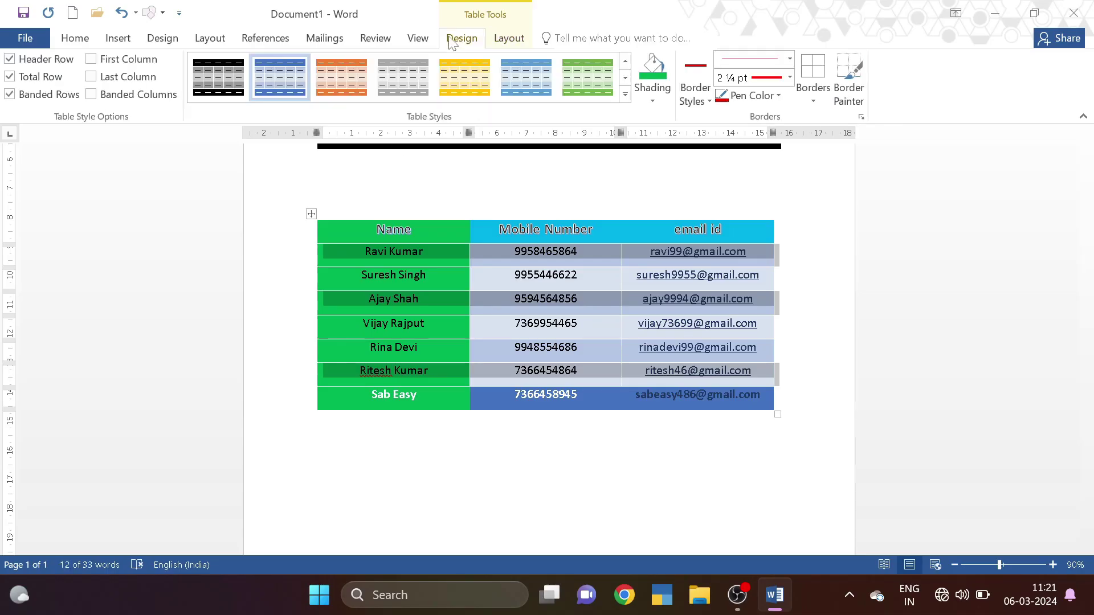
{"action": "left_click", "coordinate": [665, 95]}
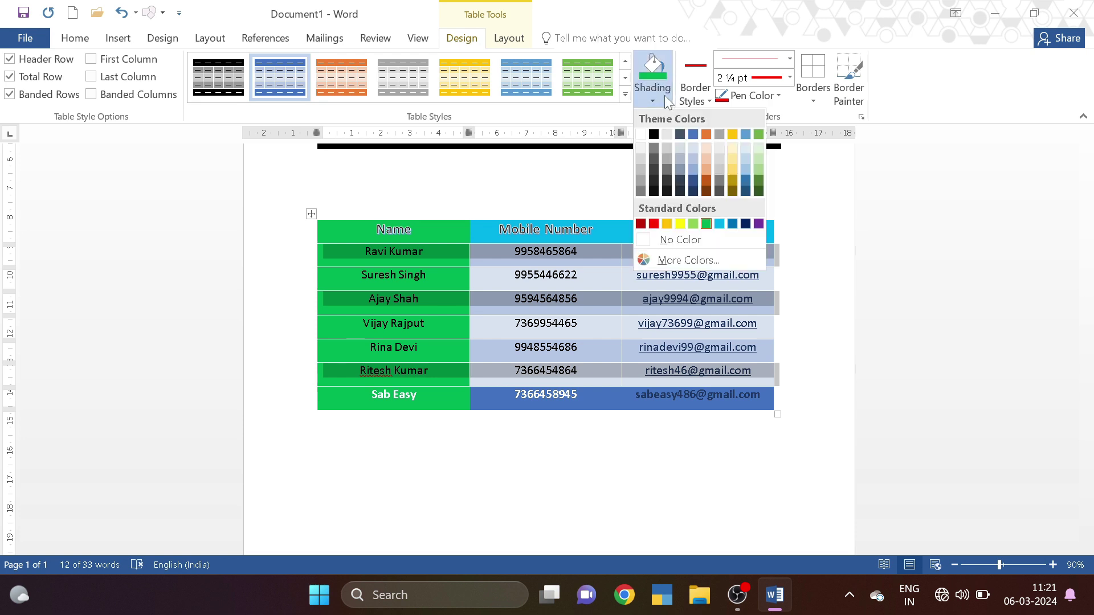
{"action": "left_click", "coordinate": [680, 223]}
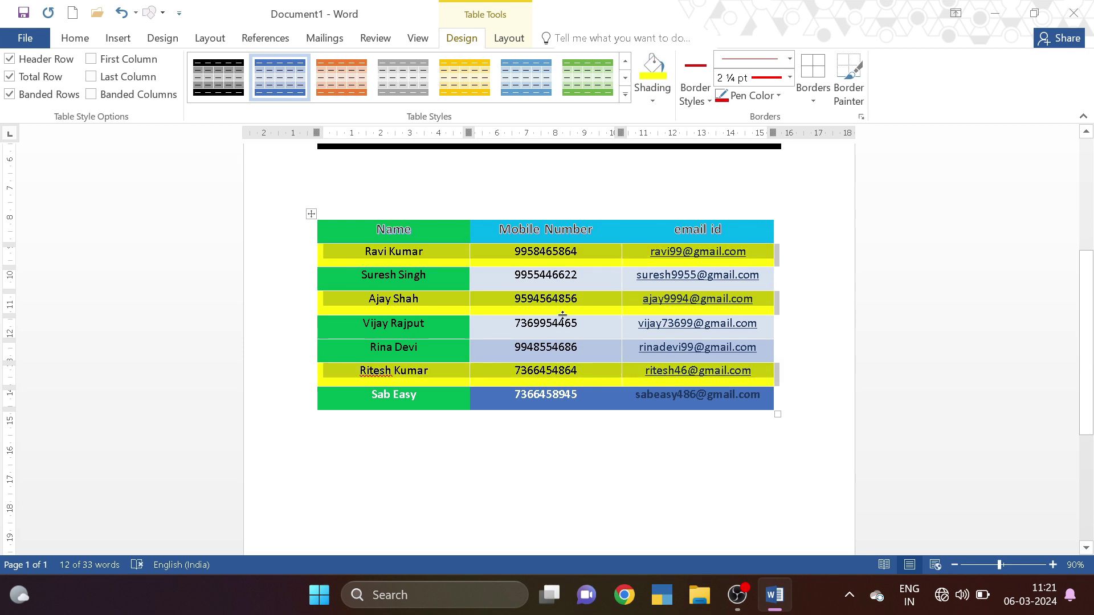
{"action": "left_click", "coordinate": [577, 276]}
Select the whole contact table and apply the Plain Table 3 style to it.
{"action": "left_click", "coordinate": [509, 38]}
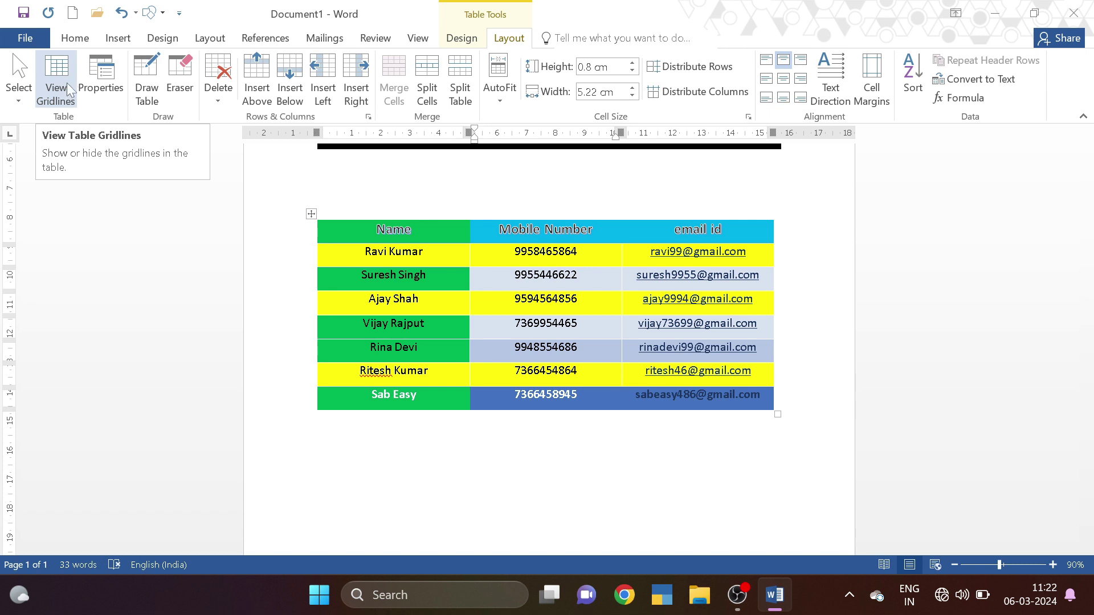
{"action": "key", "text": "ctrl+a"}
{"action": "left_click", "coordinate": [454, 40]}
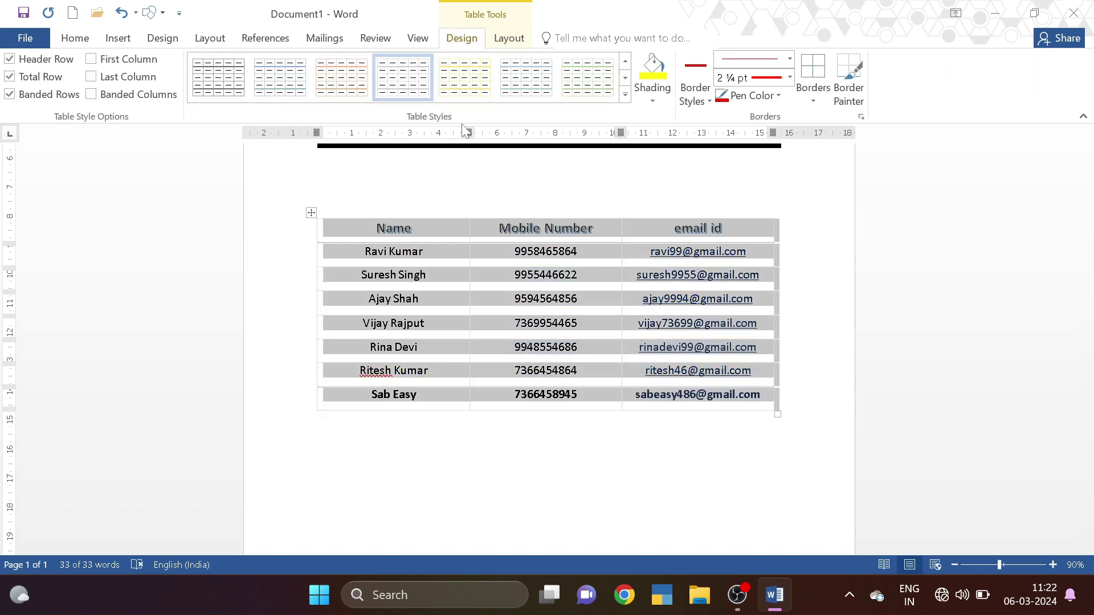
{"action": "left_click", "coordinate": [627, 99]}
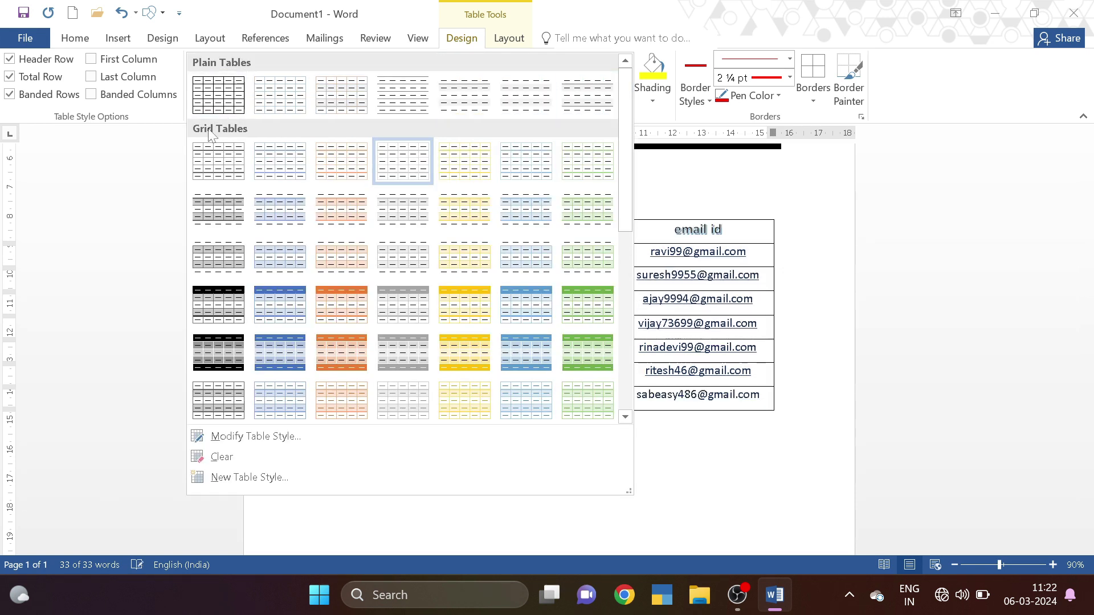
{"action": "scroll", "coordinate": [251, 171], "scroll_direction": "down", "scroll_amount": 5}
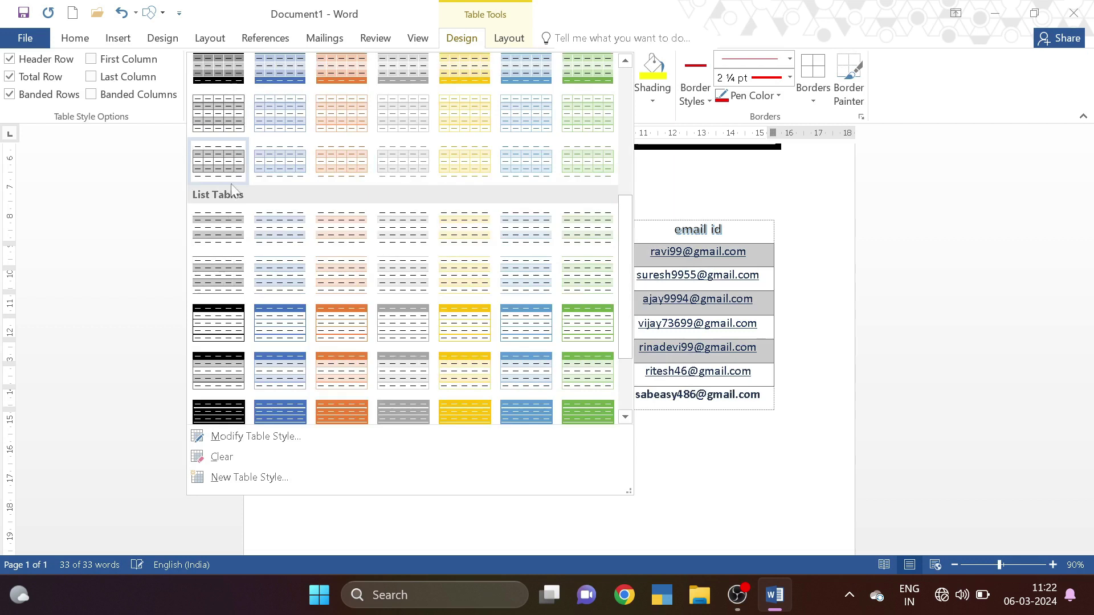
{"action": "scroll", "coordinate": [327, 108], "scroll_direction": "up", "scroll_amount": 5}
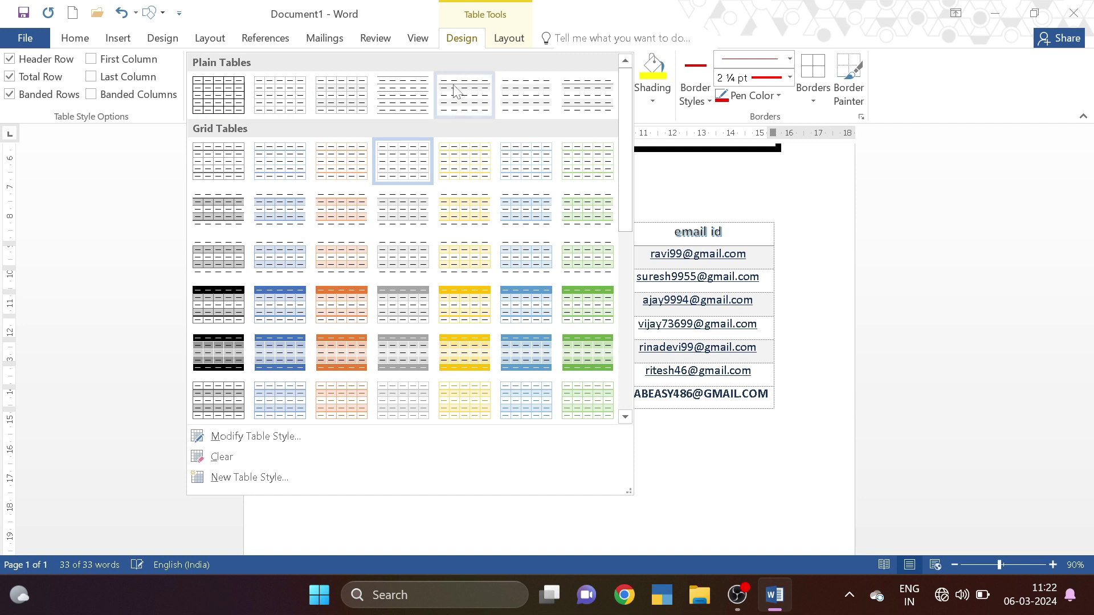
{"action": "left_click", "coordinate": [473, 106]}
{"action": "left_click", "coordinate": [447, 285]}
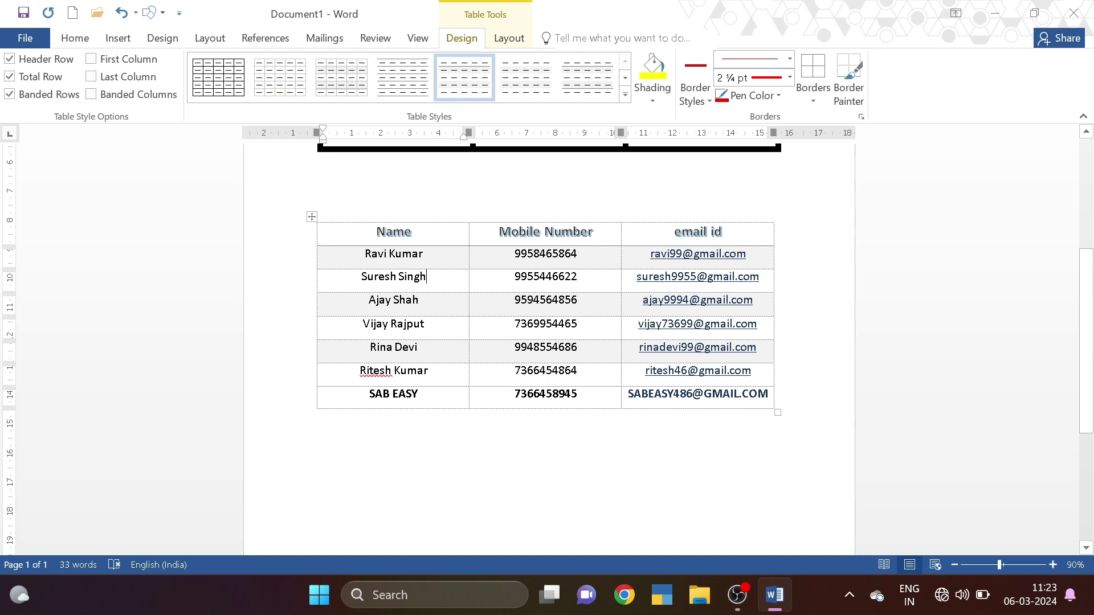
Hide the contact table's gridlines and show them again.
{"action": "left_click", "coordinate": [509, 38]}
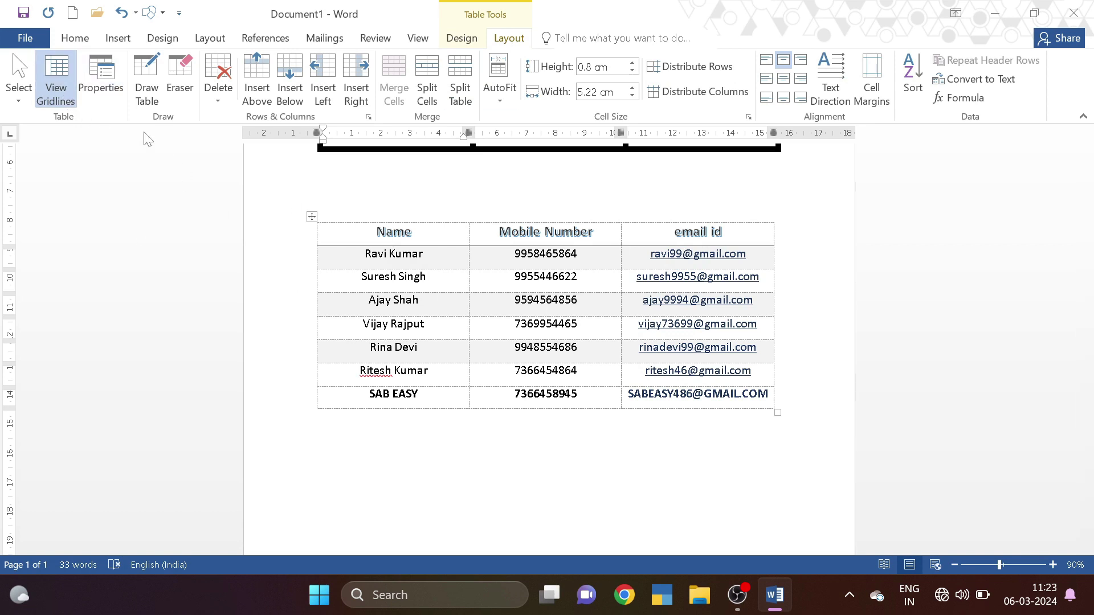
{"action": "left_click", "coordinate": [56, 80]}
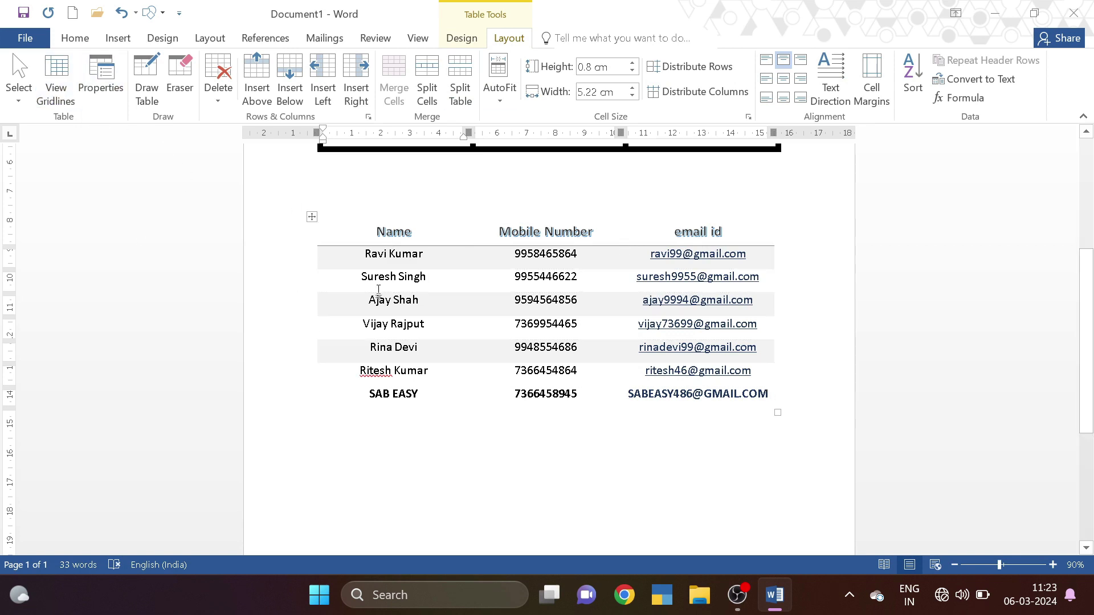
{"action": "left_click", "coordinate": [57, 91]}
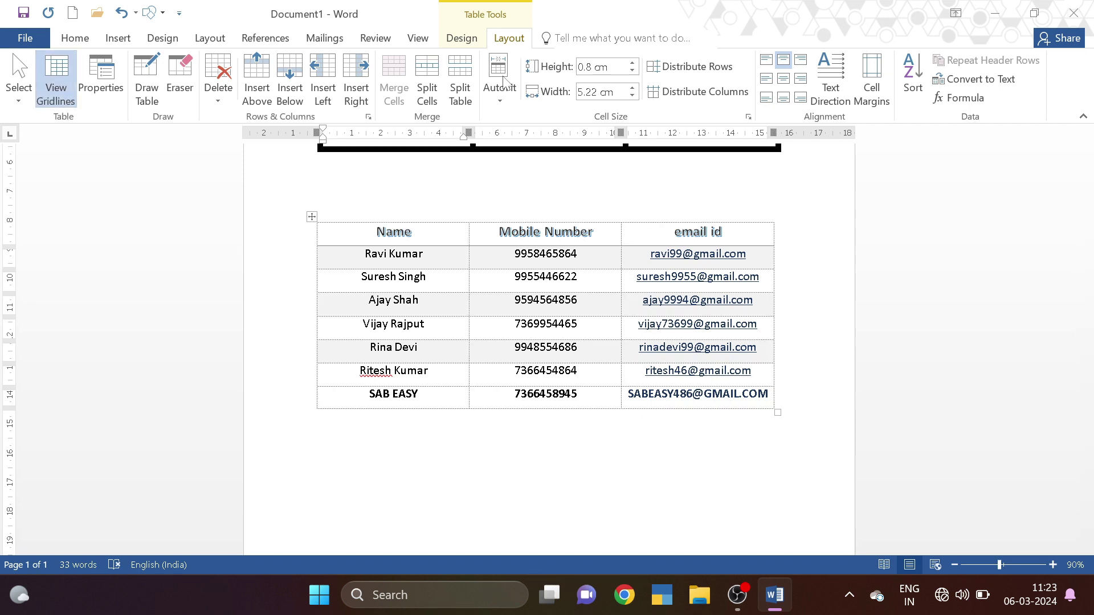
Apply the Plain Table 5 style to the contact table.
{"action": "left_click", "coordinate": [463, 38]}
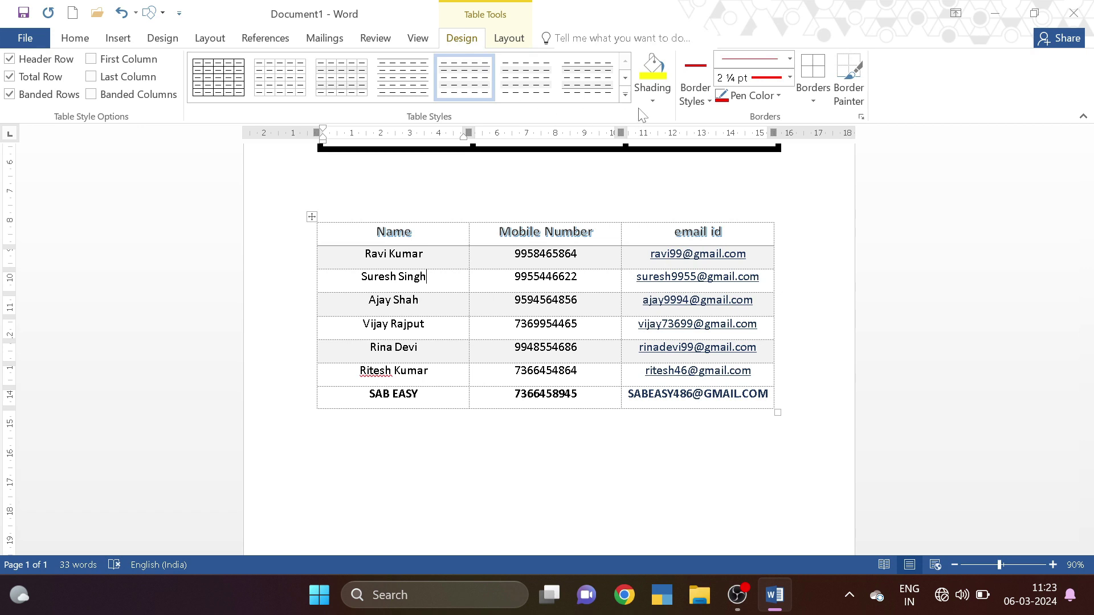
{"action": "left_click", "coordinate": [626, 95]}
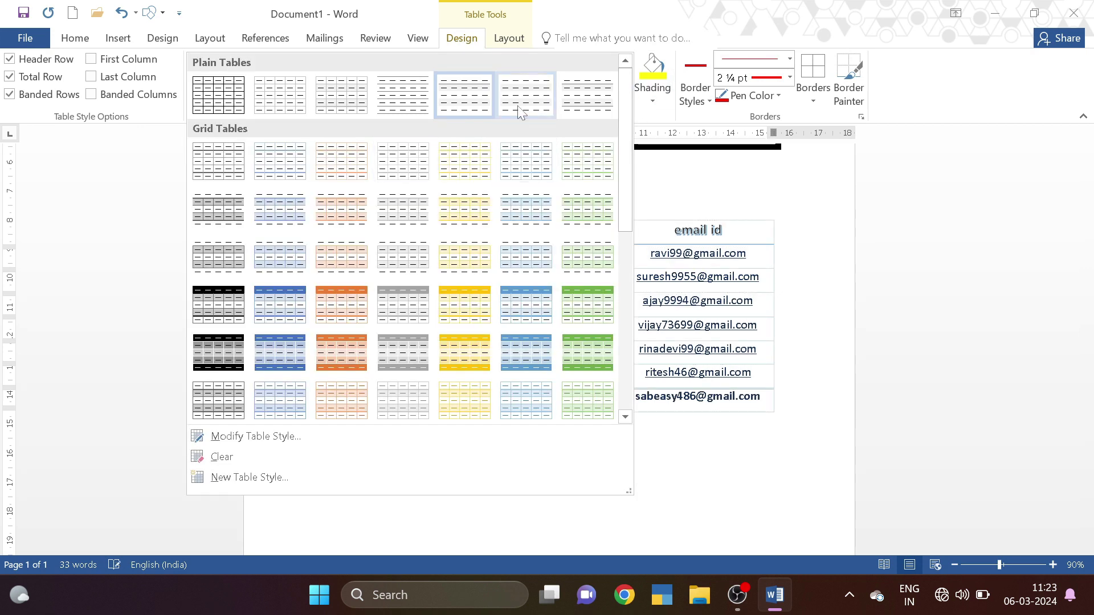
{"action": "left_click", "coordinate": [580, 100]}
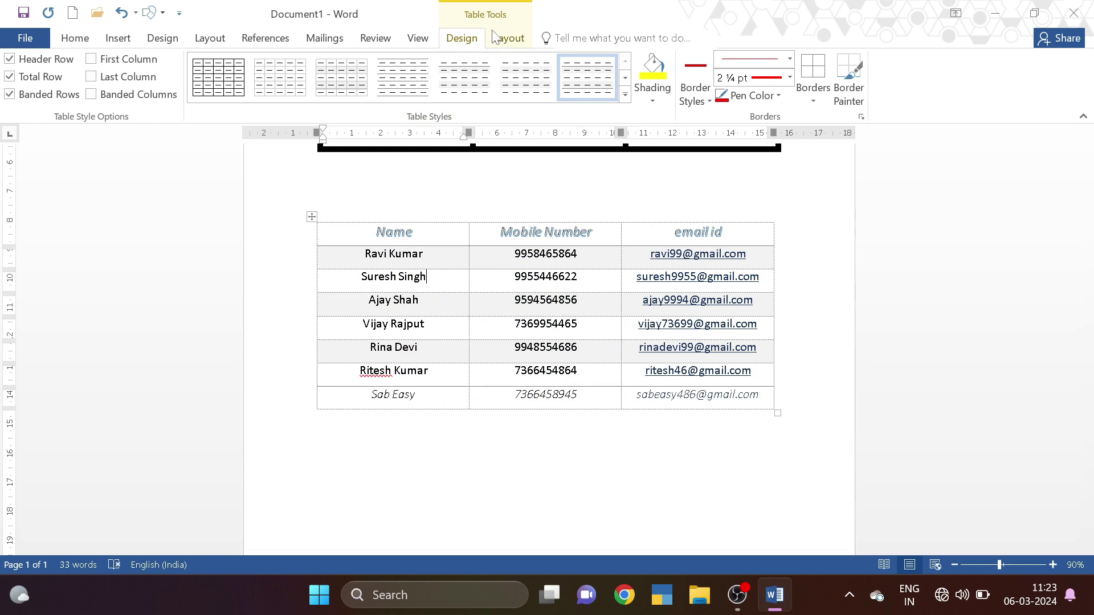
Turn the gridlines of the restyled contact table off and back on.
{"action": "left_click", "coordinate": [505, 38]}
{"action": "left_click", "coordinate": [57, 94]}
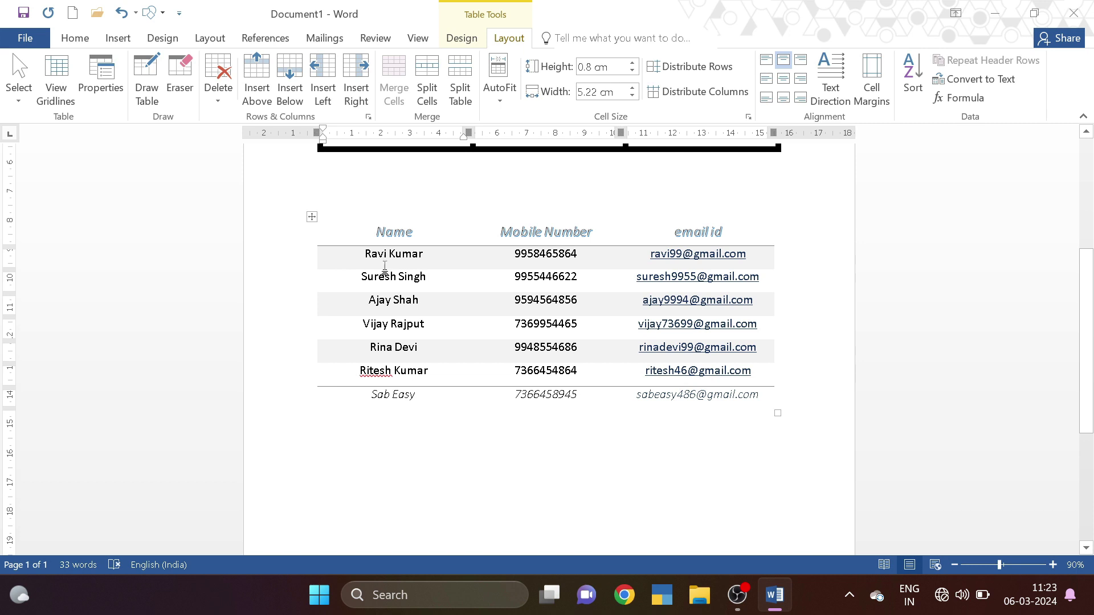
{"action": "left_click", "coordinate": [56, 85]}
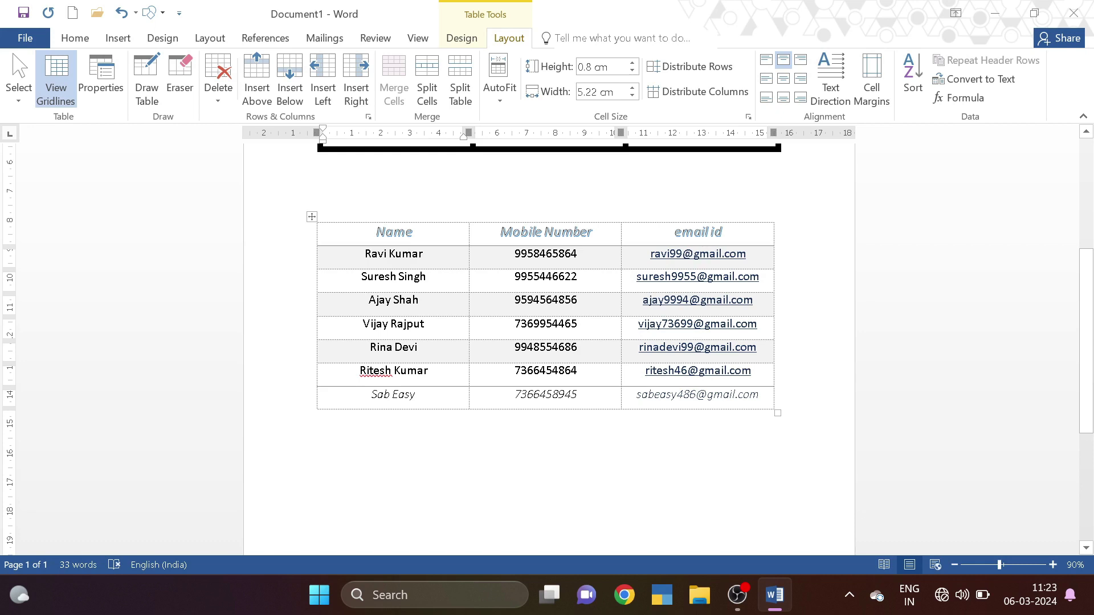
Open the contact table's properties and try the Center and Right table alignments before returning to Left.
{"action": "left_click", "coordinate": [97, 86]}
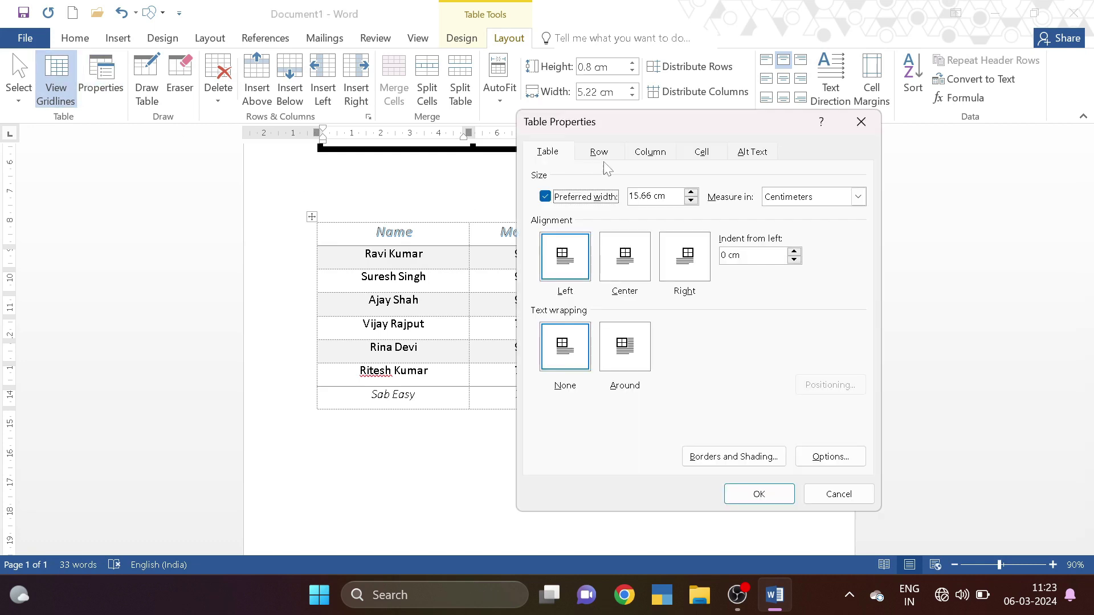
{"action": "left_click_drag", "start_coordinate": [652, 120], "coordinate": [535, 109]}
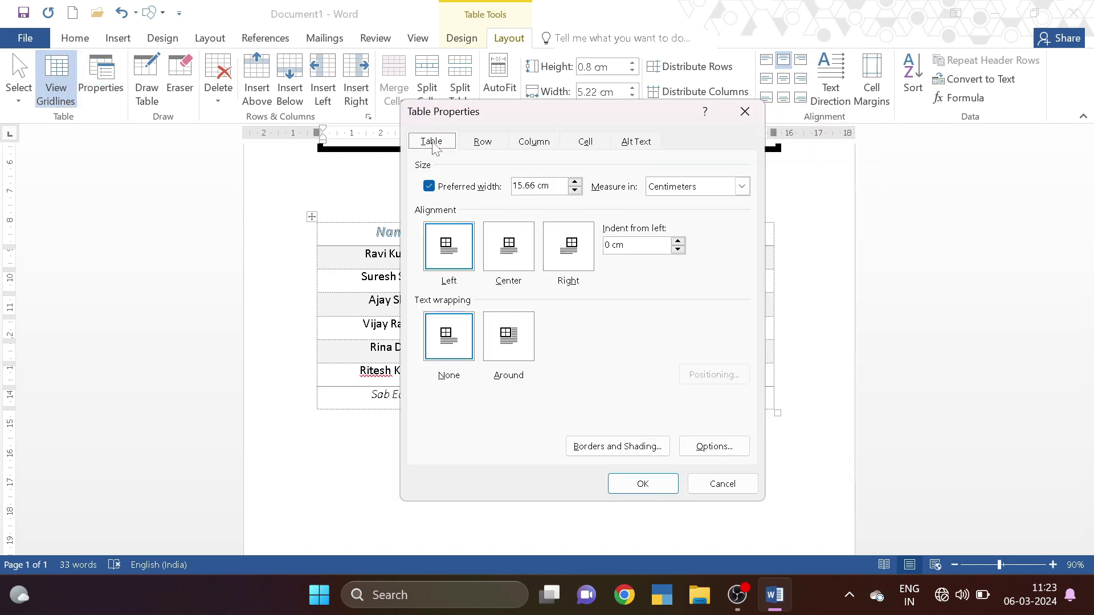
{"action": "left_click", "coordinate": [523, 248]}
{"action": "left_click", "coordinate": [450, 255]}
{"action": "left_click", "coordinate": [575, 267]}
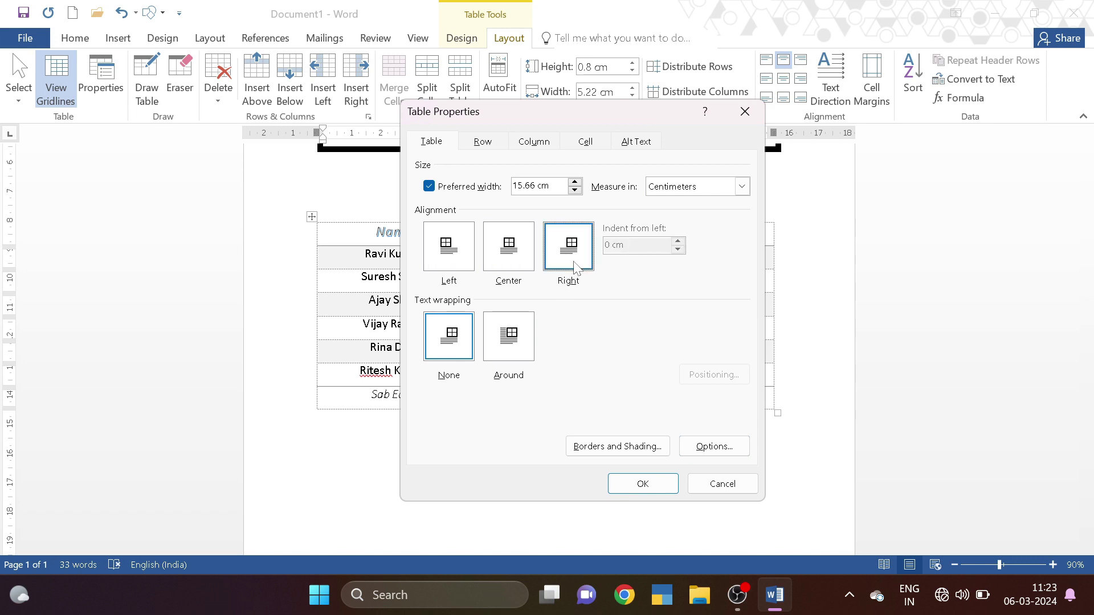
{"action": "left_click", "coordinate": [461, 267]}
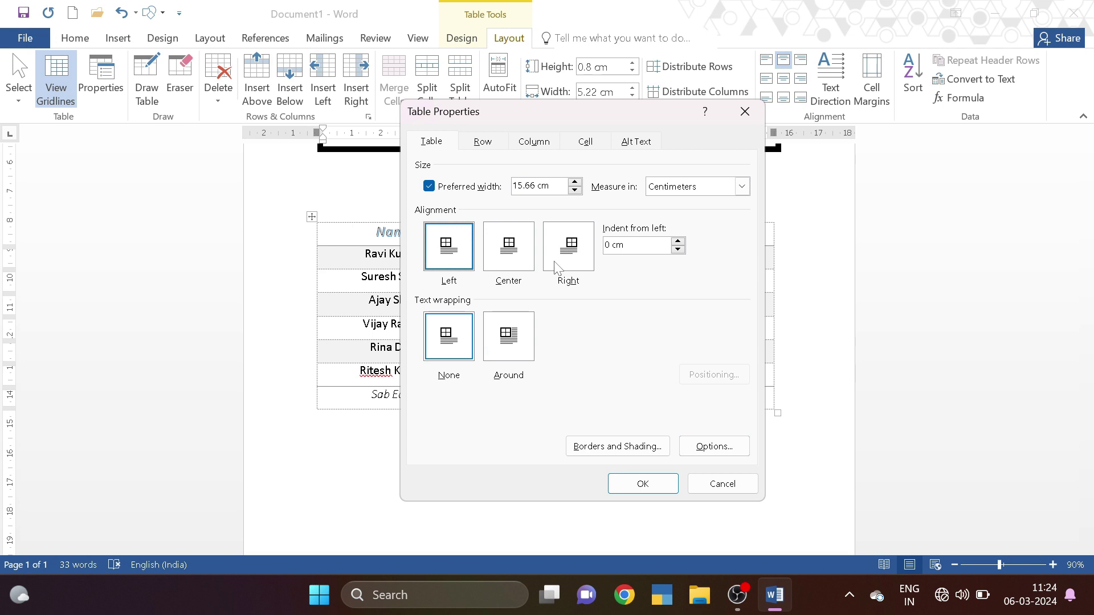
Examine the row, column, cell and alternative text settings in the table properties, and leave them without changes.
{"action": "left_click", "coordinate": [502, 143]}
{"action": "left_click", "coordinate": [584, 144]}
{"action": "left_click", "coordinate": [484, 151]}
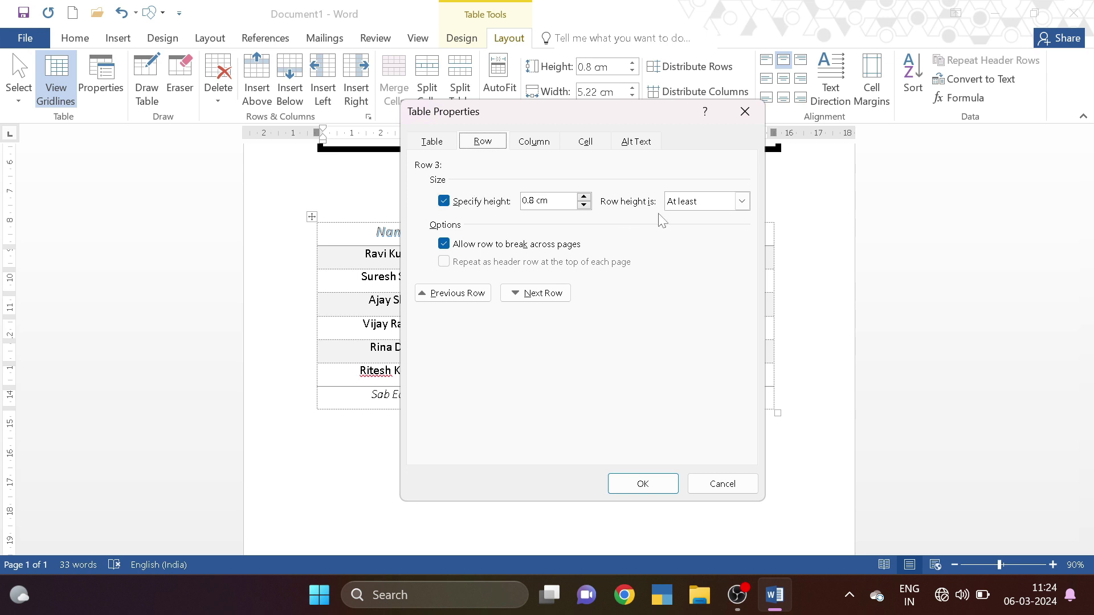
{"action": "left_click", "coordinate": [534, 143]}
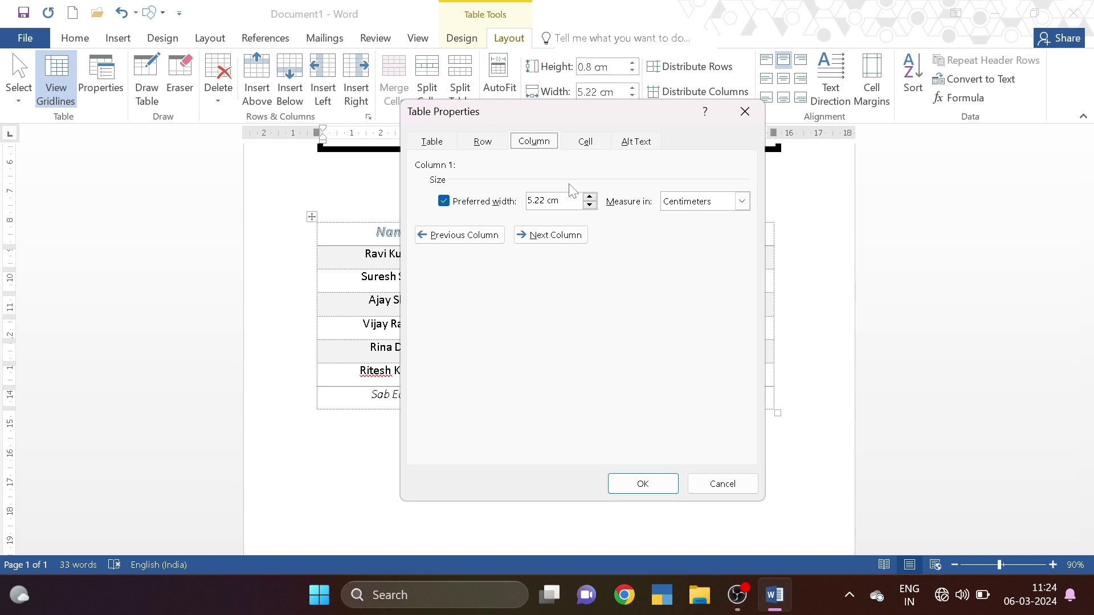
{"action": "left_click", "coordinate": [597, 148]}
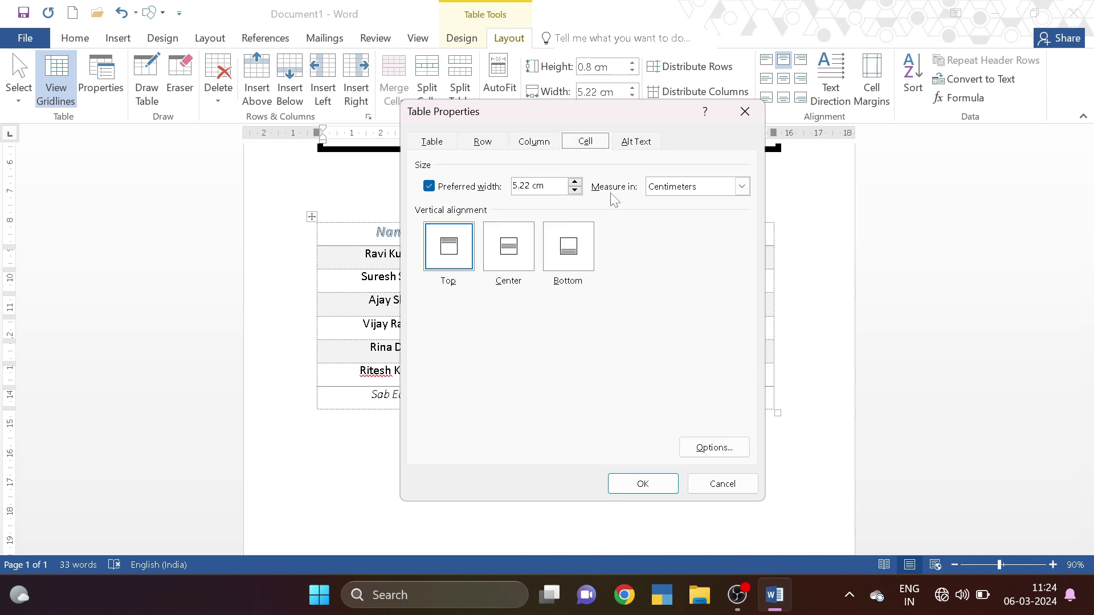
{"action": "left_click", "coordinate": [631, 147]}
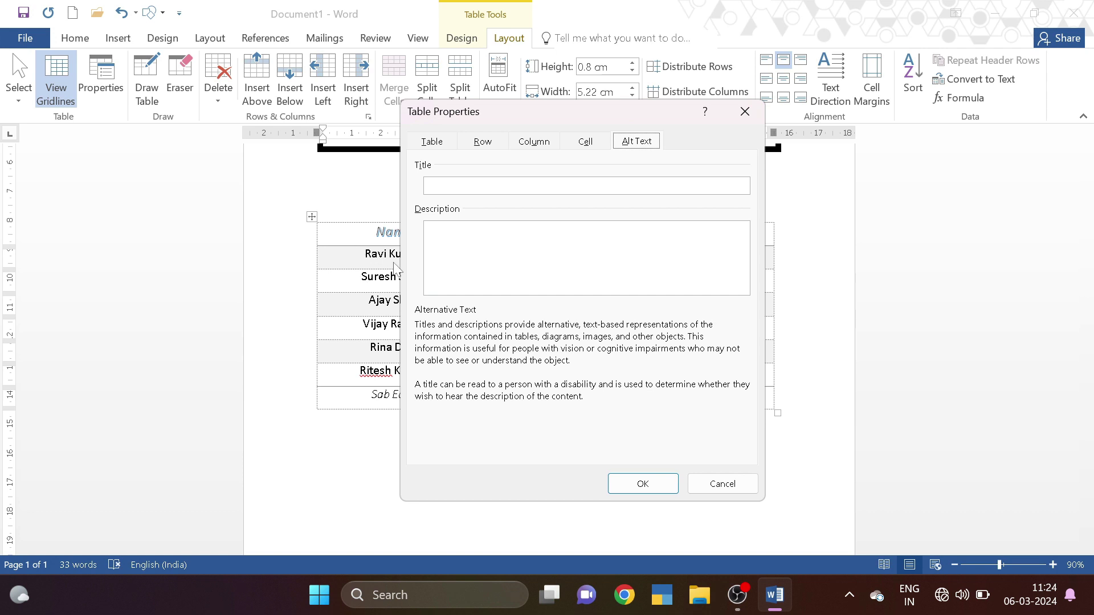
{"action": "left_click", "coordinate": [587, 186]}
{"action": "left_click", "coordinate": [426, 143]}
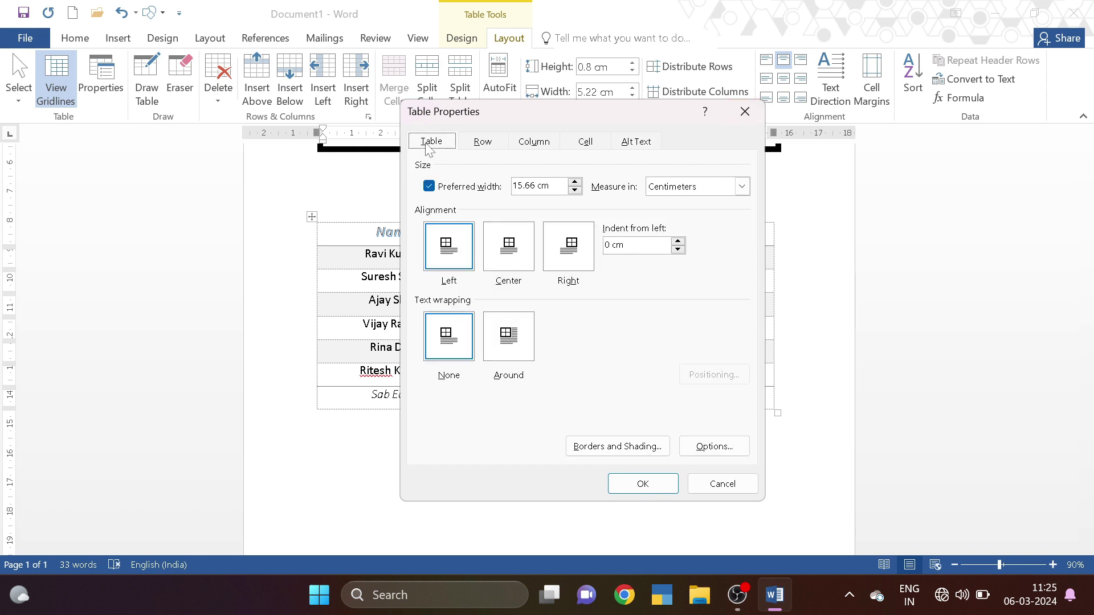
{"action": "left_click", "coordinate": [748, 112]}
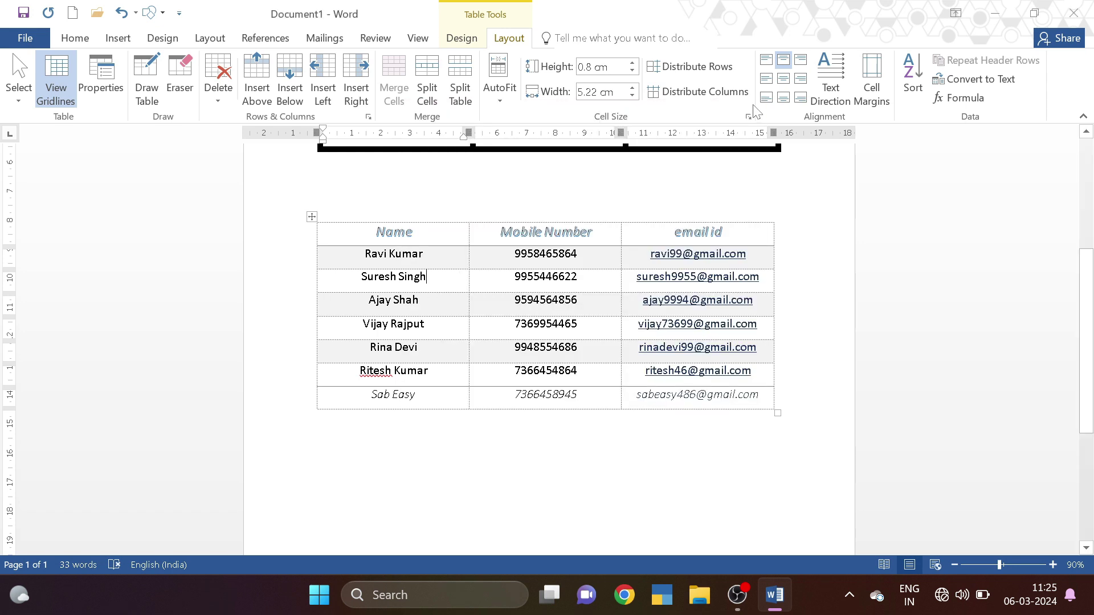
Fill the empty line above the contact table with five paragraphs of sample text.
{"action": "left_click", "coordinate": [317, 205]}
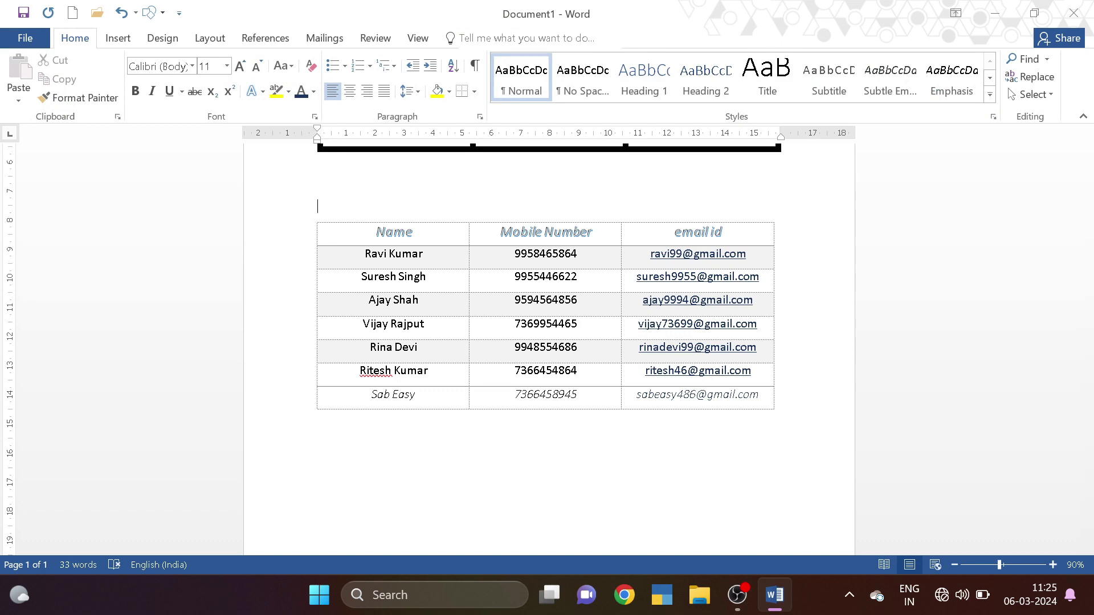
{"action": "scroll", "coordinate": [567, 402], "scroll_direction": "down", "scroll_amount": 4}
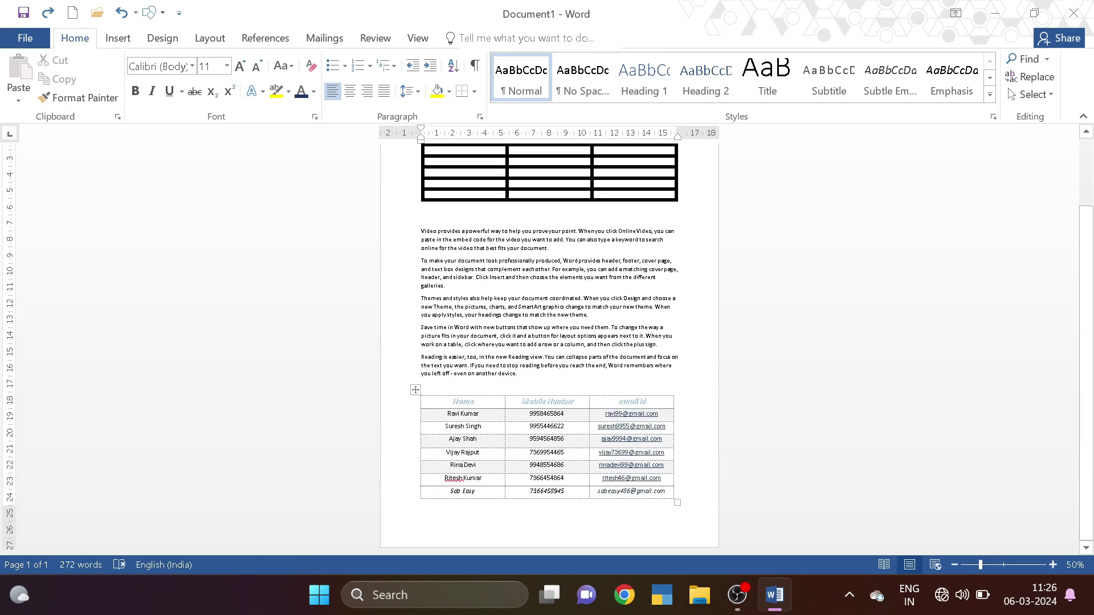
{"action": "left_click", "coordinate": [506, 299]}
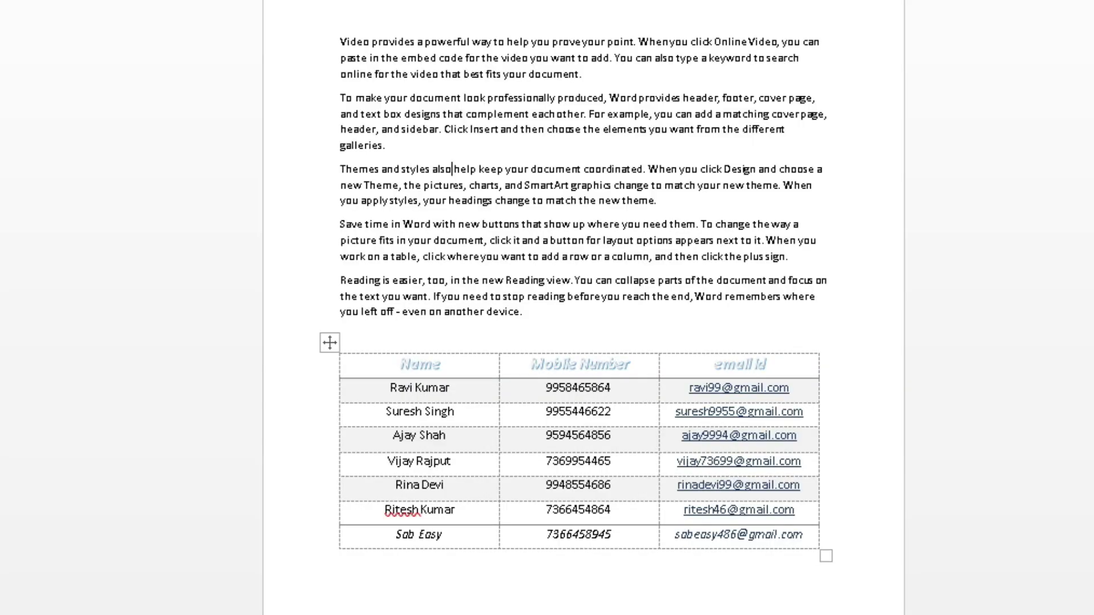
Shrink the contact table to about 11.7 cm wide and move it into the "Save time in Word" paragraph.
{"action": "left_click_drag", "start_coordinate": [826, 554], "coordinate": [703, 503]}
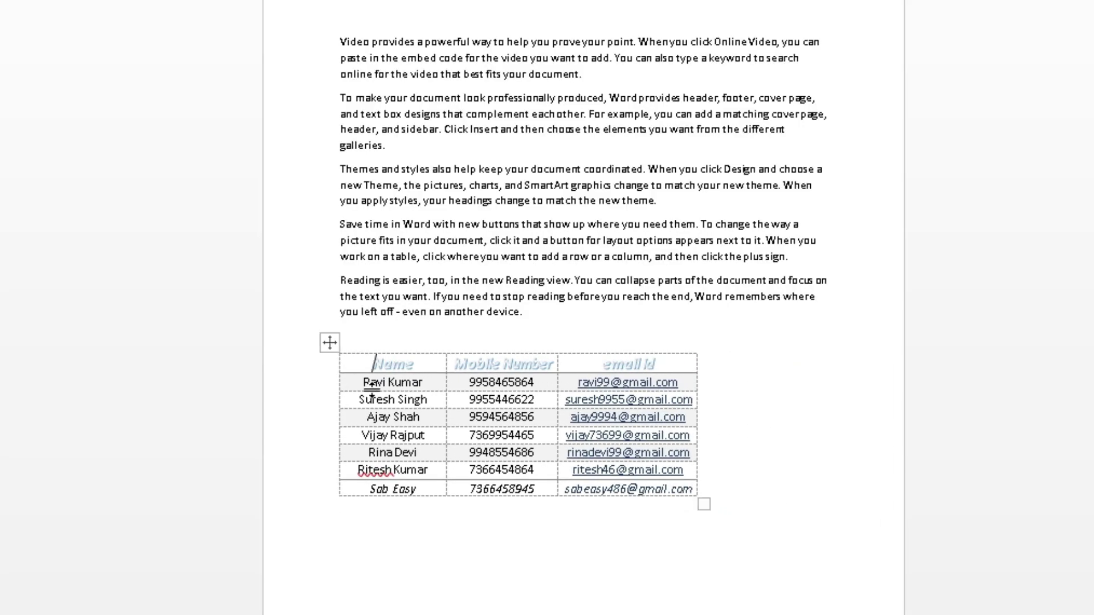
{"action": "left_click_drag", "start_coordinate": [329, 342], "coordinate": [423, 222]}
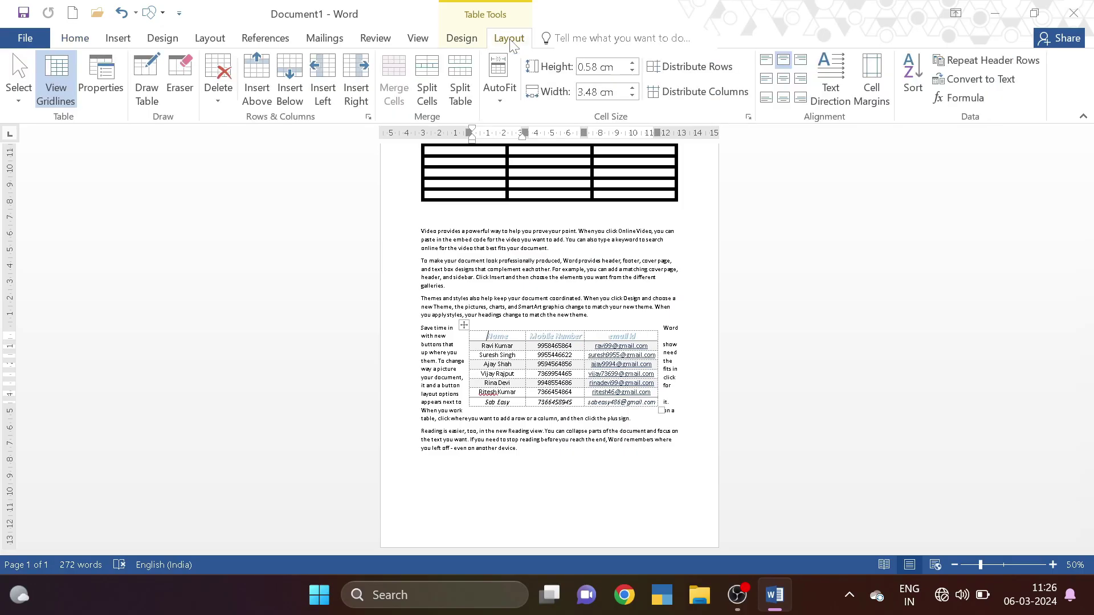
Set the contact table's text wrapping to None.
{"action": "left_click", "coordinate": [95, 91]}
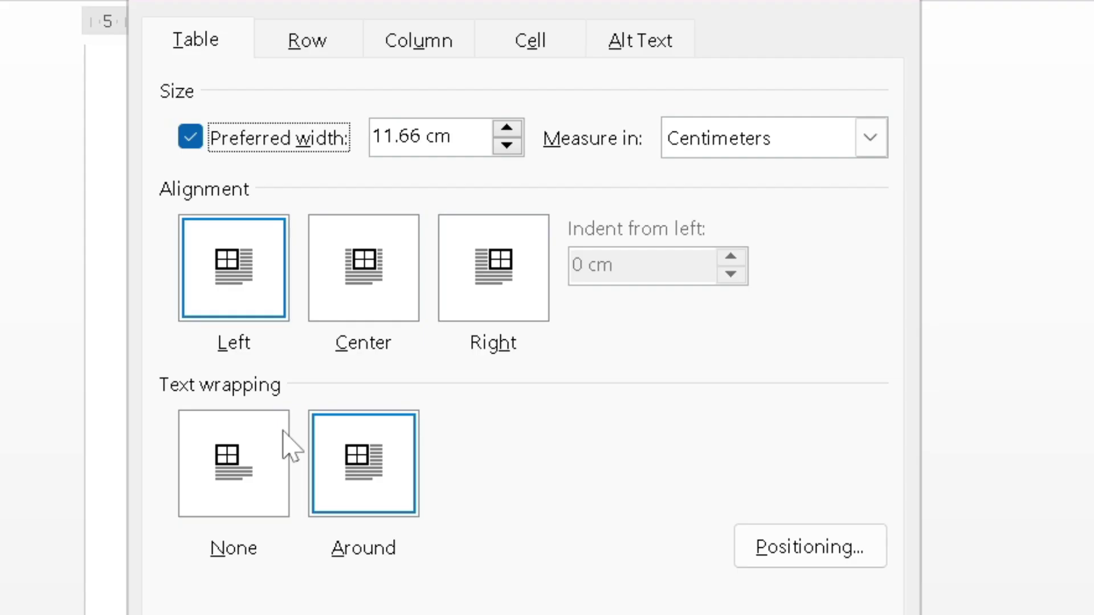
{"action": "left_click", "coordinate": [237, 479]}
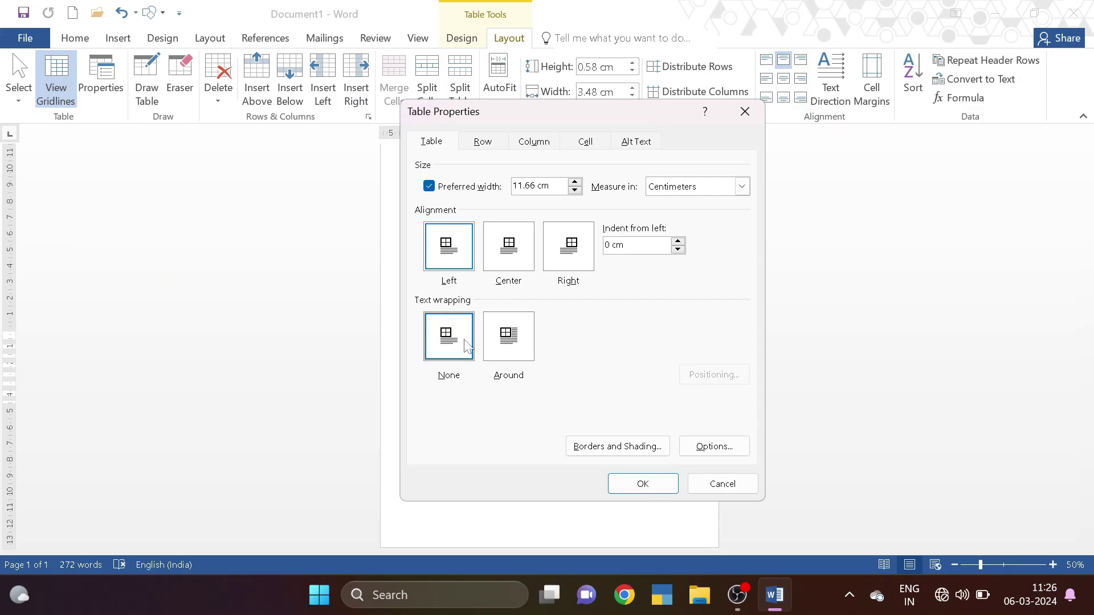
{"action": "left_click", "coordinate": [643, 485]}
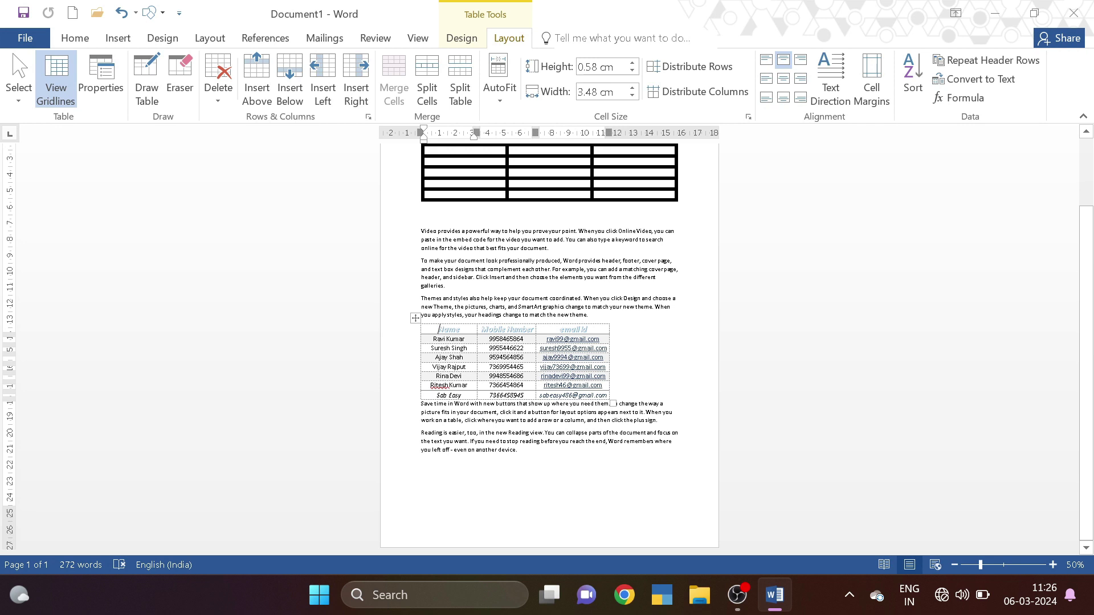
Look through the resized table's row, column, cell and alt text properties, and close them without changes.
{"action": "left_click", "coordinate": [117, 91]}
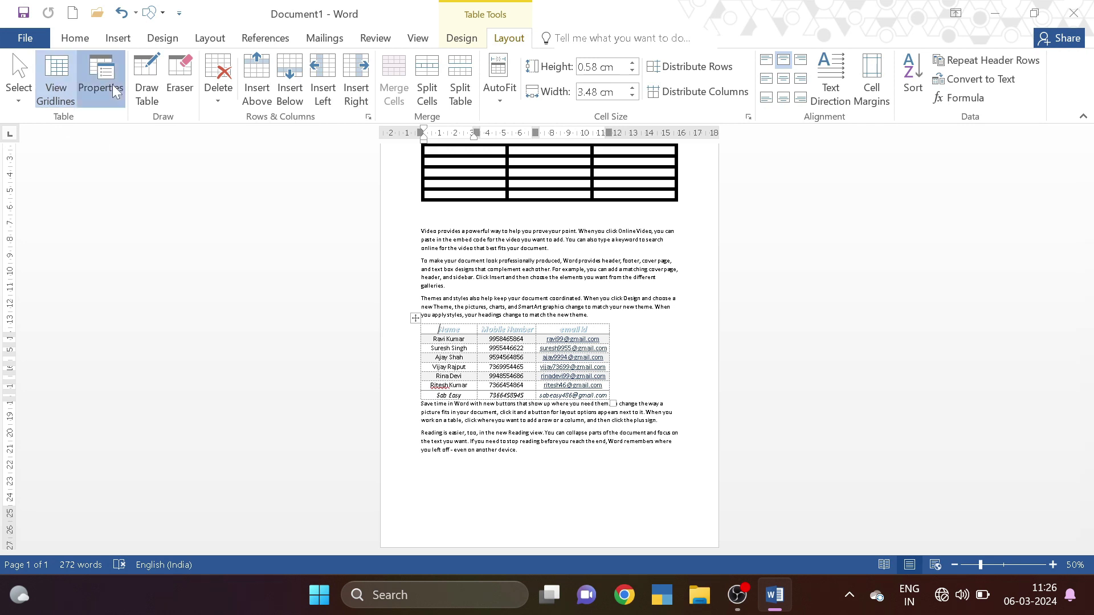
{"action": "left_click", "coordinate": [482, 144]}
{"action": "left_click", "coordinate": [533, 144]}
{"action": "left_click", "coordinate": [577, 147]}
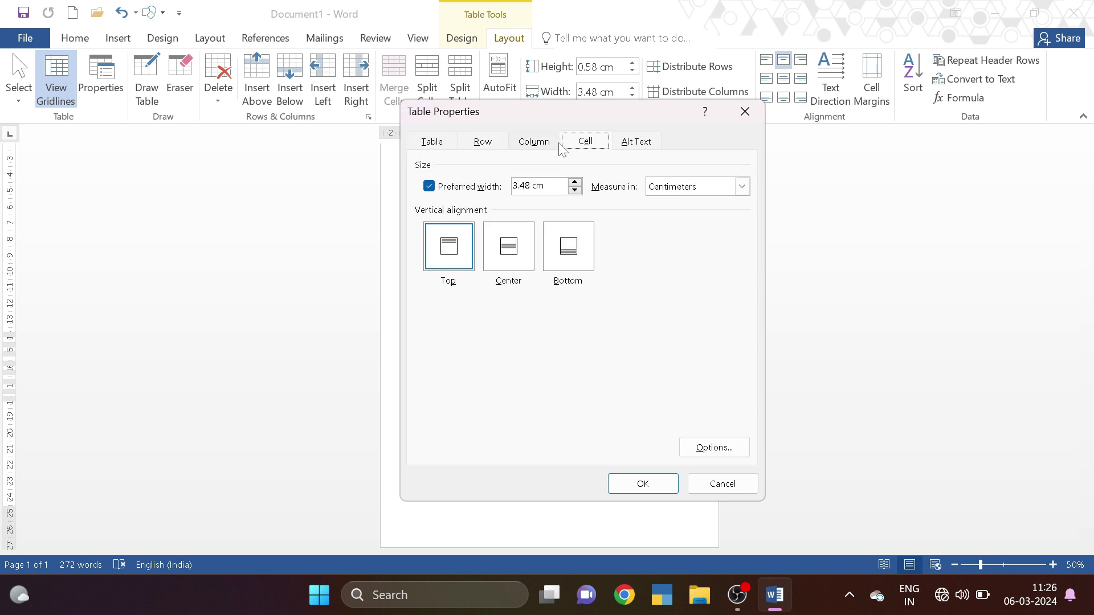
{"action": "left_click", "coordinate": [650, 143]}
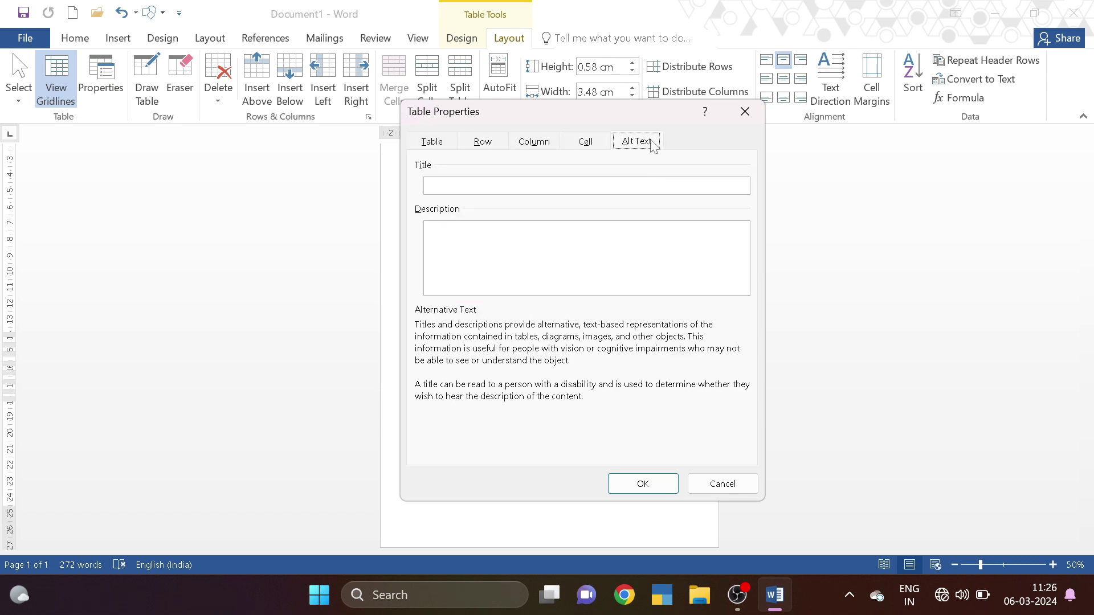
{"action": "key", "text": "Escape"}
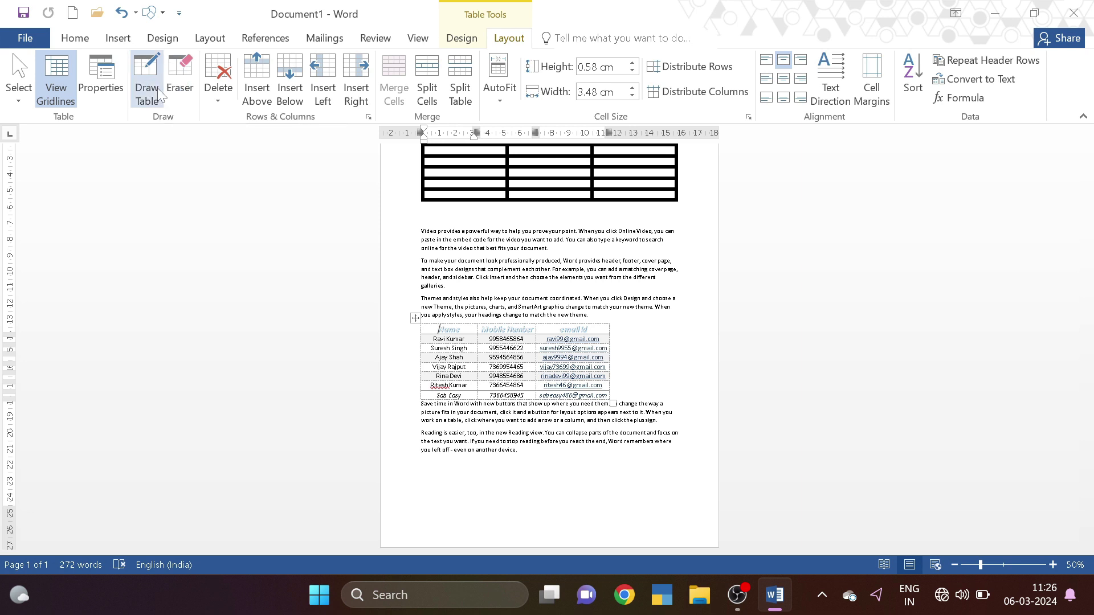
{"action": "left_click", "coordinate": [466, 269]}
{"action": "left_click", "coordinate": [118, 38]}
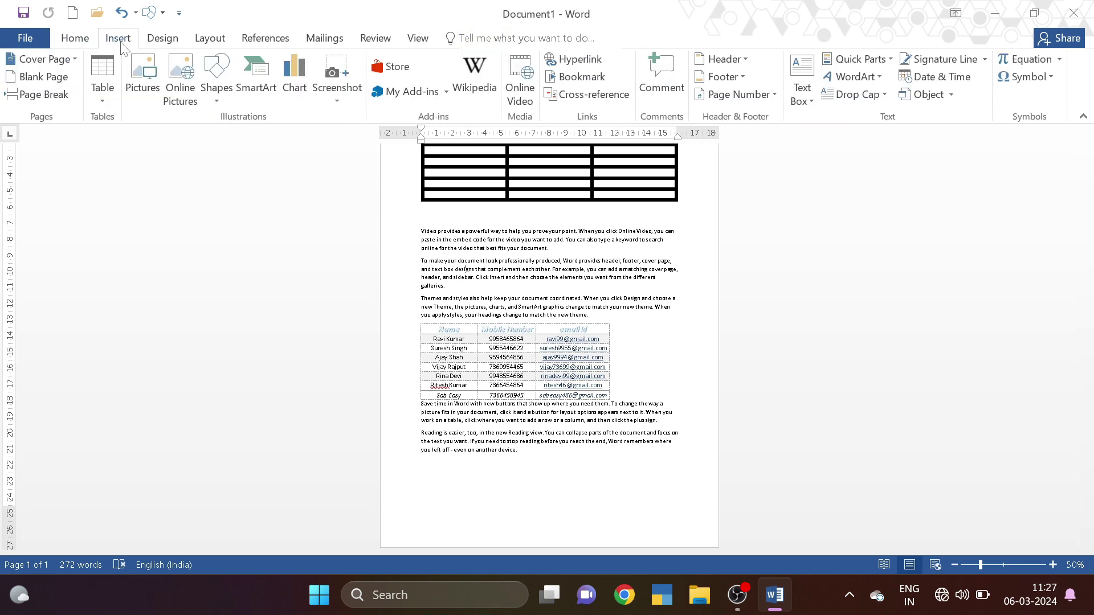
{"action": "left_click", "coordinate": [105, 101]}
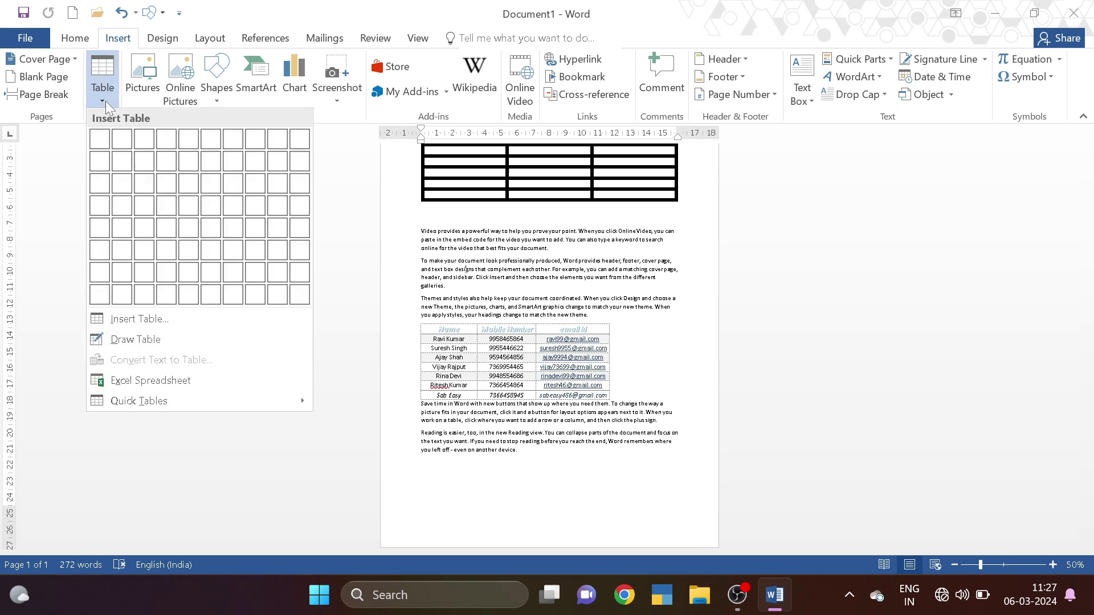
{"action": "left_click", "coordinate": [142, 348]}
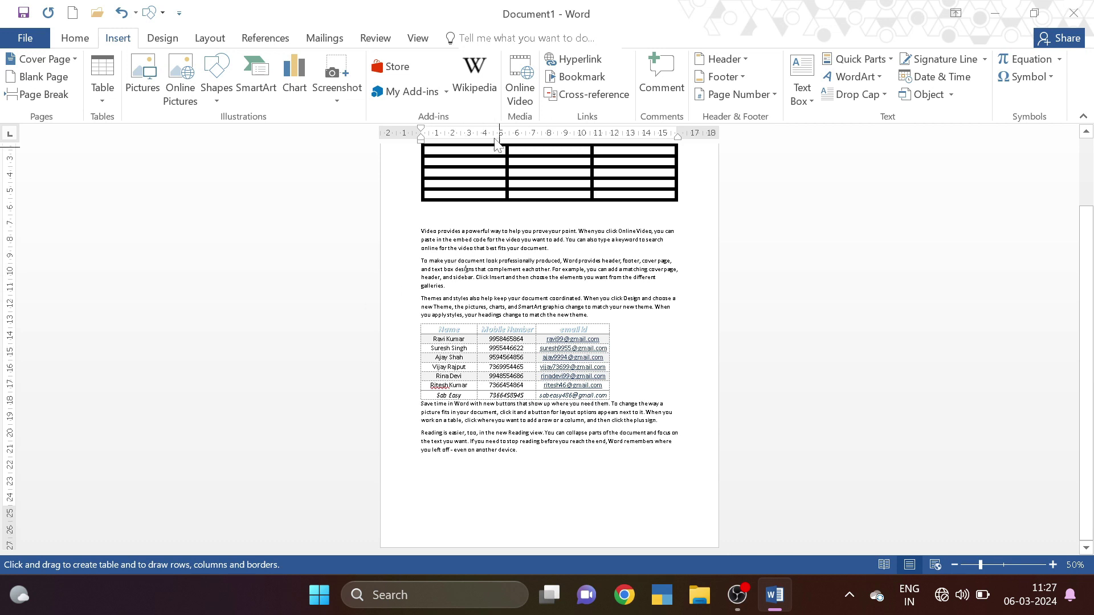
{"action": "key", "text": "Escape"}
Draw a red 2 ¼ pt border along the top edge of the email id header cell with Draw Table.
{"action": "scroll", "coordinate": [482, 308], "scroll_direction": "up", "scroll_amount": 4}
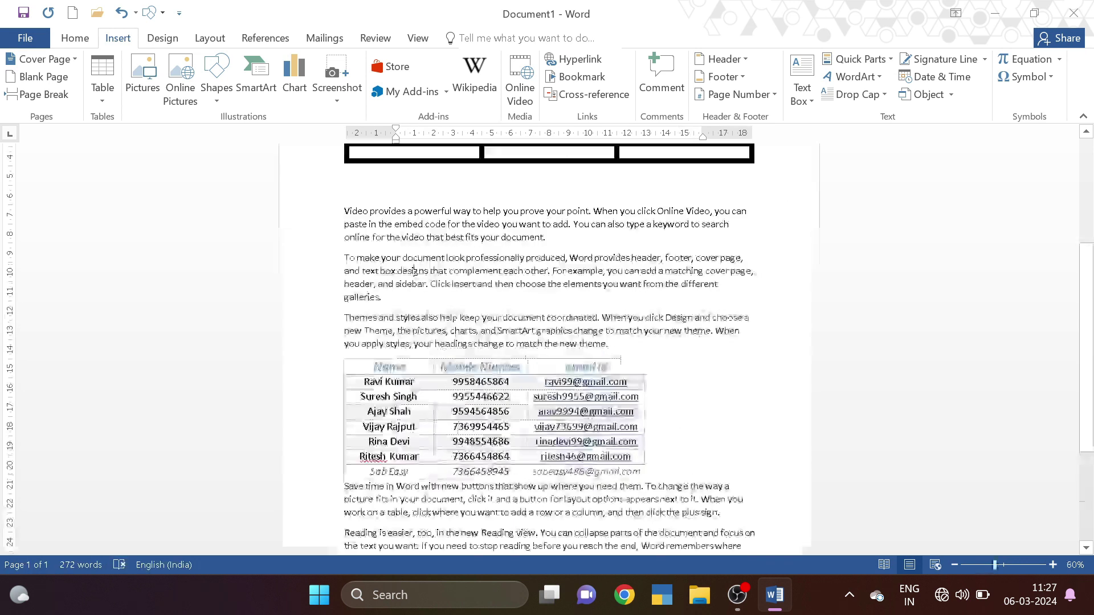
{"action": "scroll", "coordinate": [473, 388], "scroll_direction": "down", "scroll_amount": 1}
{"action": "left_click", "coordinate": [472, 387]}
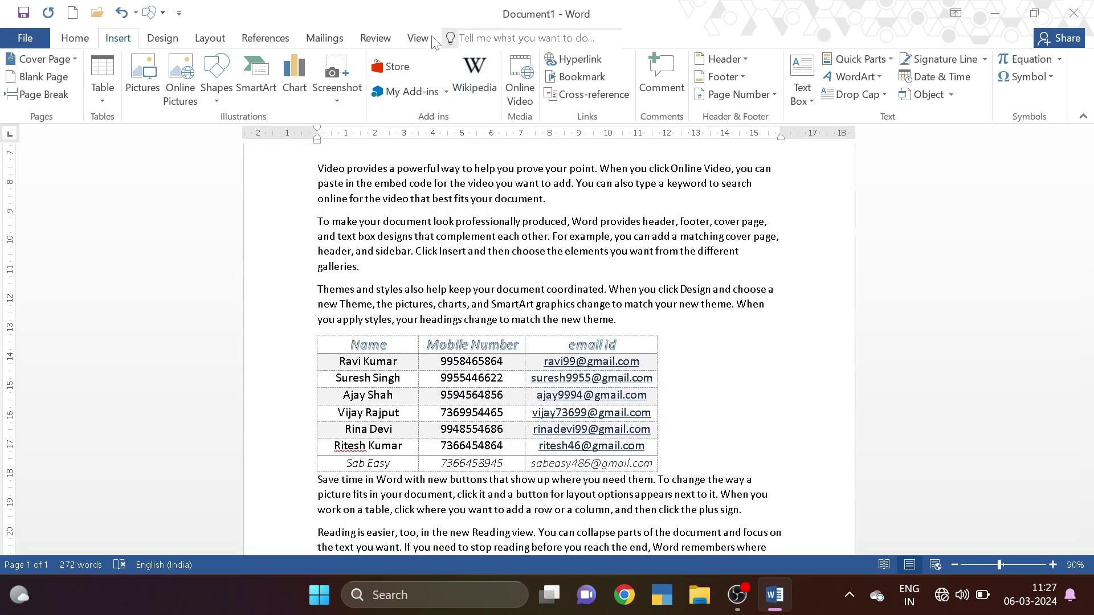
{"action": "left_click", "coordinate": [499, 39]}
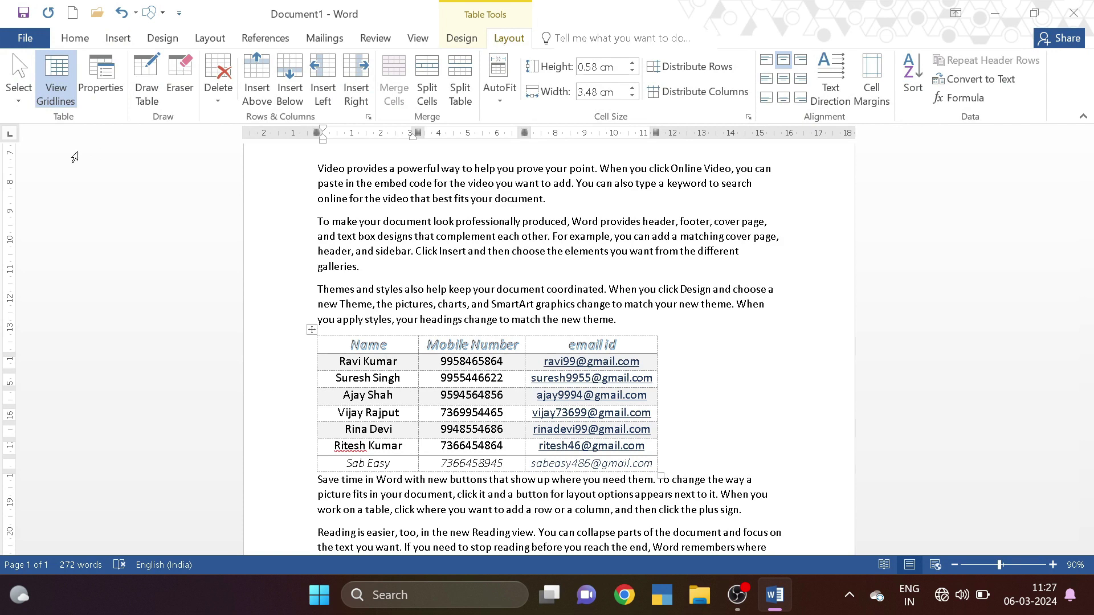
{"action": "left_click", "coordinate": [147, 82]}
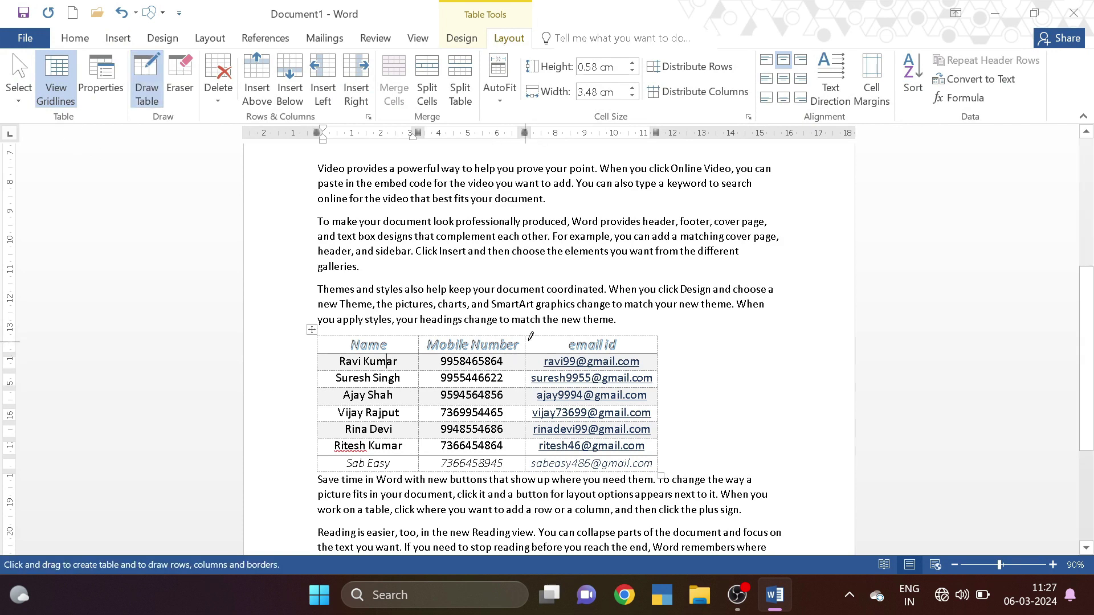
{"action": "left_click", "coordinate": [571, 331]}
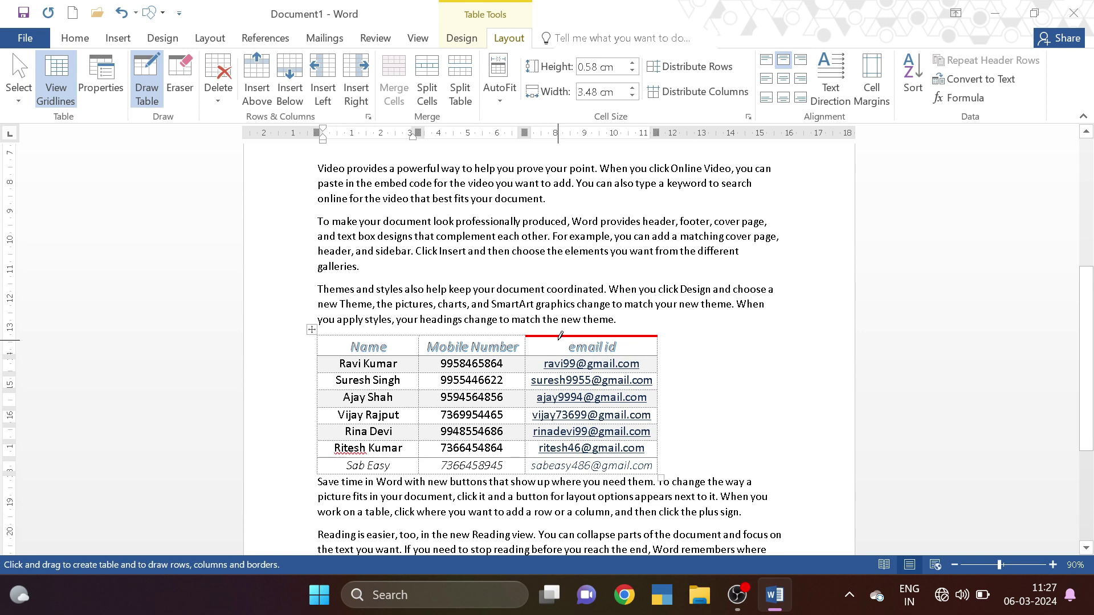
Set the border pen color to a black shade from the theme colors and check the border line styles.
{"action": "left_click", "coordinate": [463, 40]}
{"action": "left_click", "coordinate": [743, 97]}
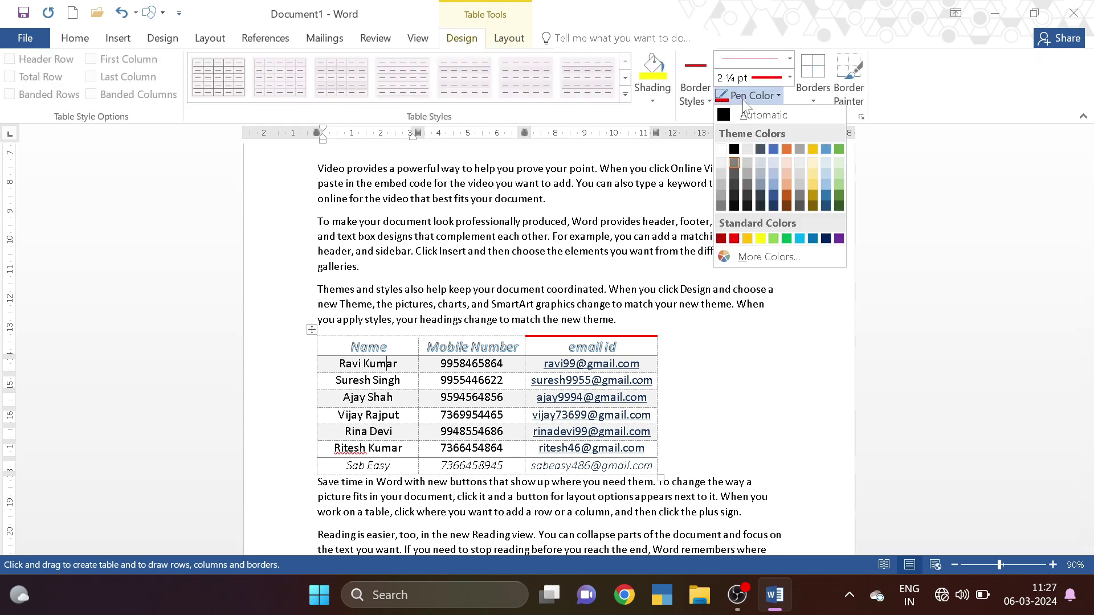
{"action": "left_click", "coordinate": [737, 184]}
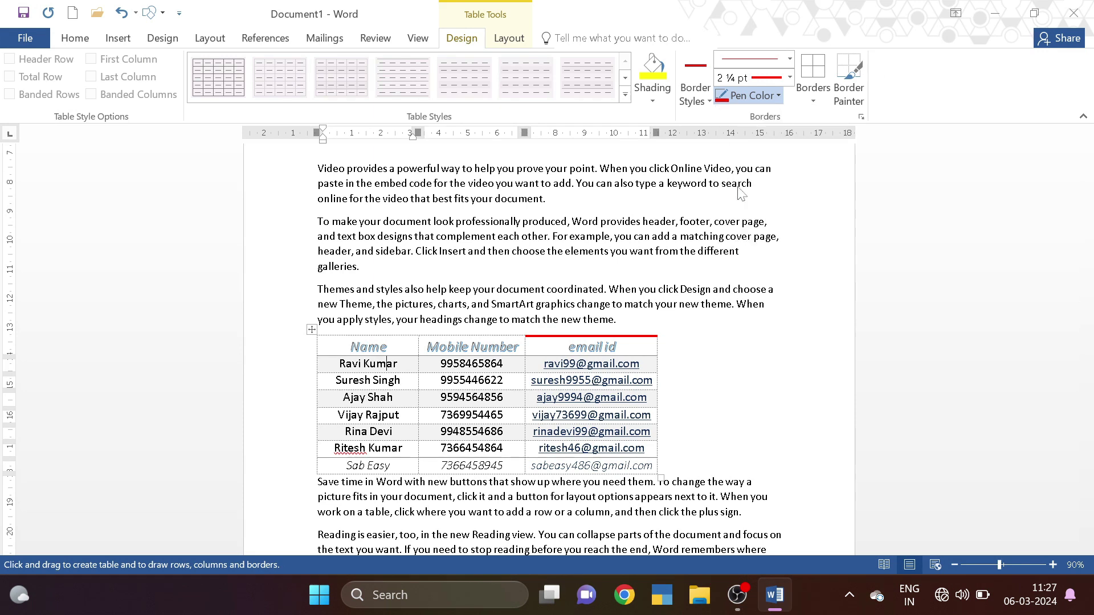
{"action": "left_click", "coordinate": [774, 63]}
{"action": "left_click", "coordinate": [755, 318]}
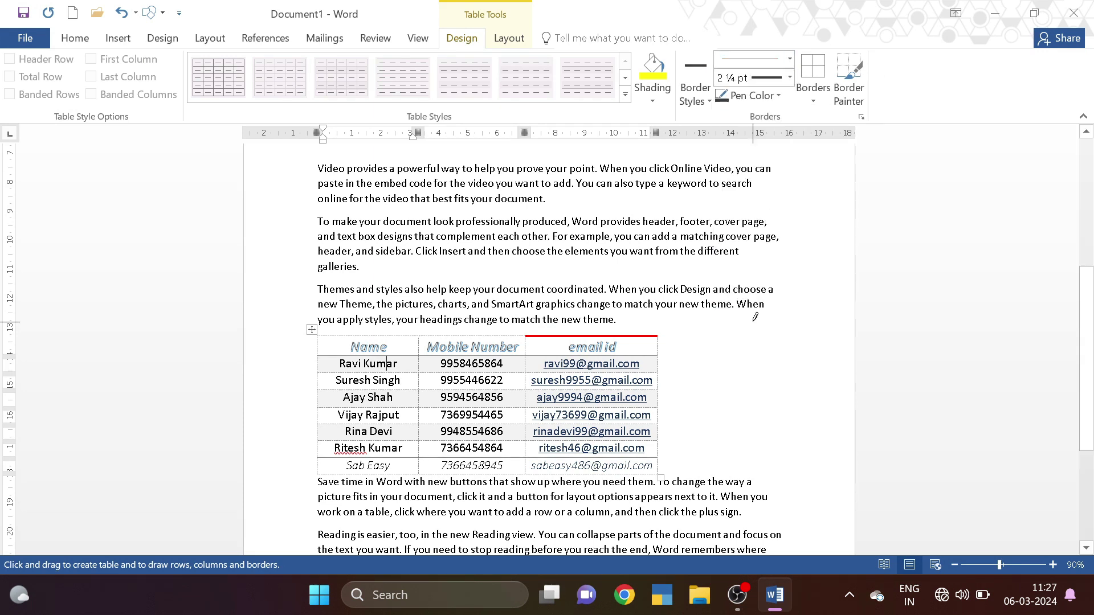
Draw a black 2 ¼ pt border along the top edge of the Mobile Number header cell with Draw Table.
{"action": "left_click", "coordinate": [509, 38]}
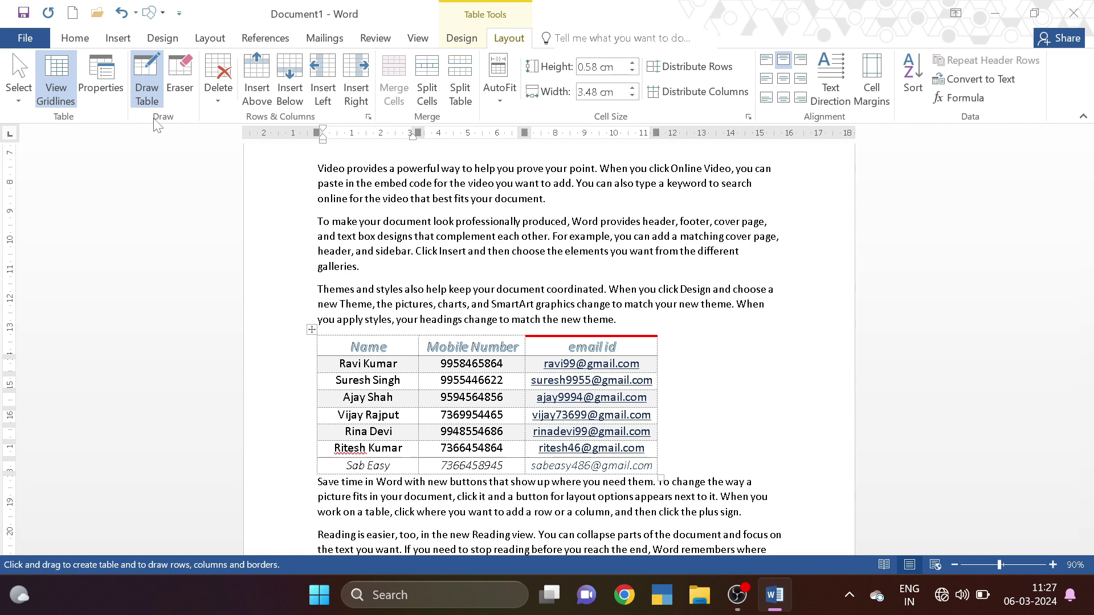
{"action": "left_click", "coordinate": [179, 80]}
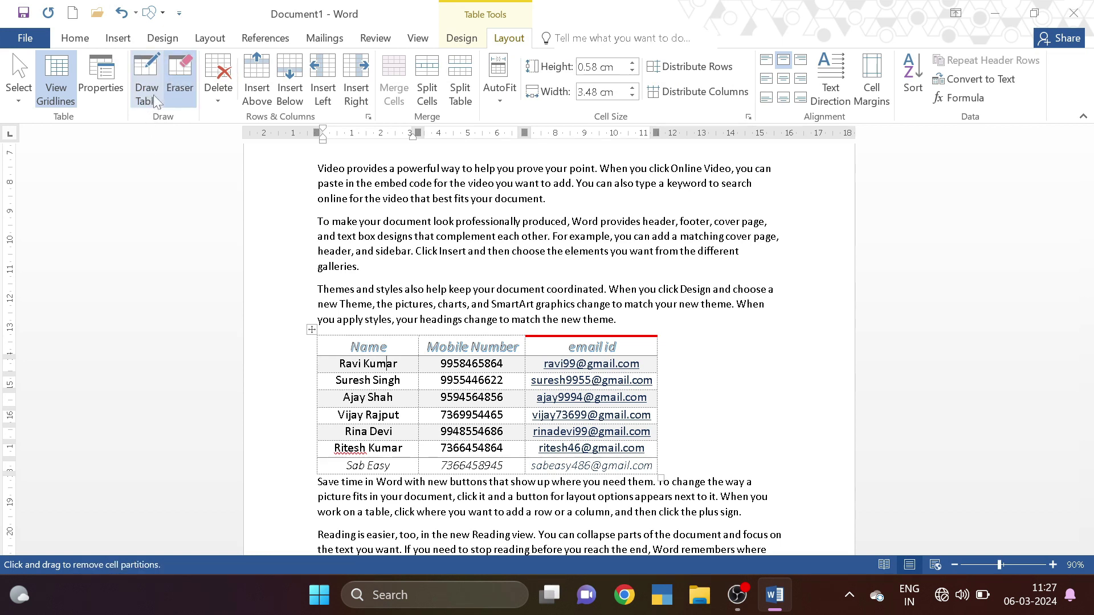
{"action": "left_click", "coordinate": [151, 98]}
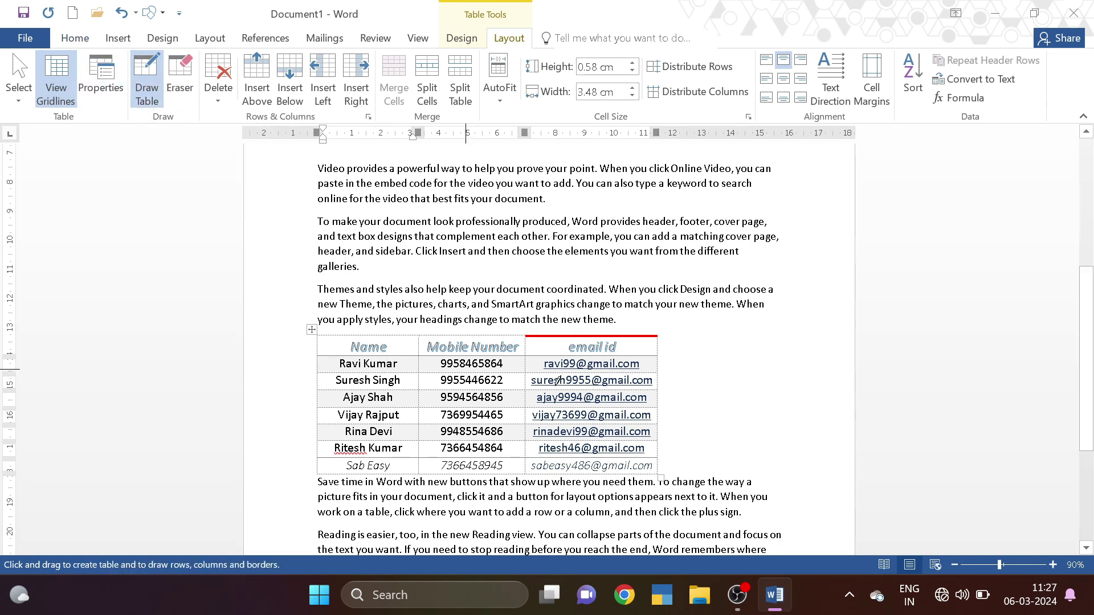
{"action": "left_click_drag", "start_coordinate": [452, 338], "coordinate": [472, 342]}
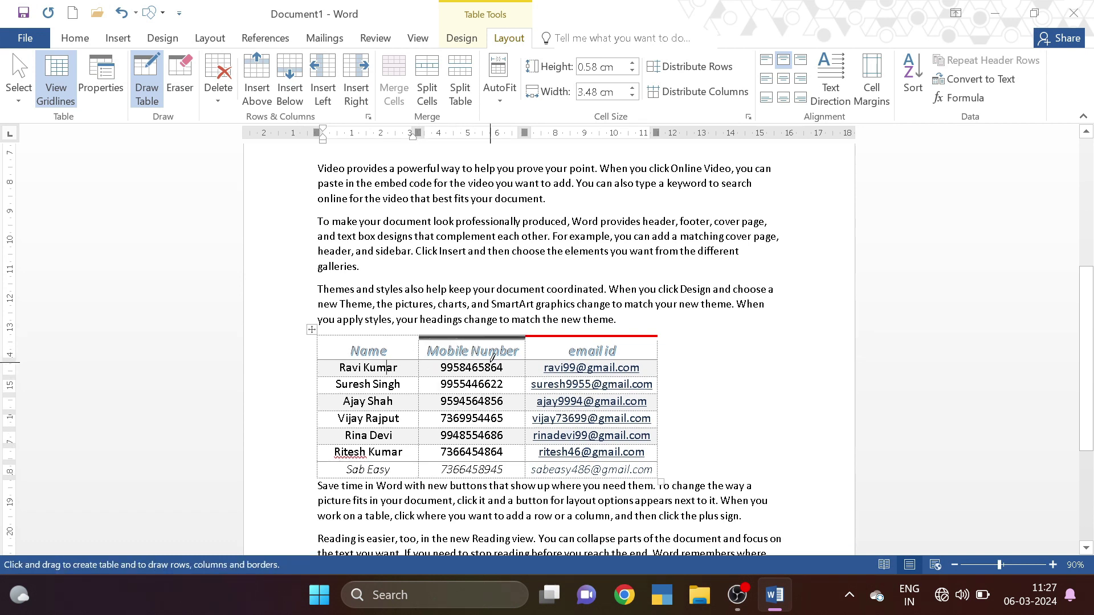
Erase the top borders of the Mobile Number and email id header cells with the Eraser, and leave the tool.
{"action": "left_click", "coordinate": [181, 86]}
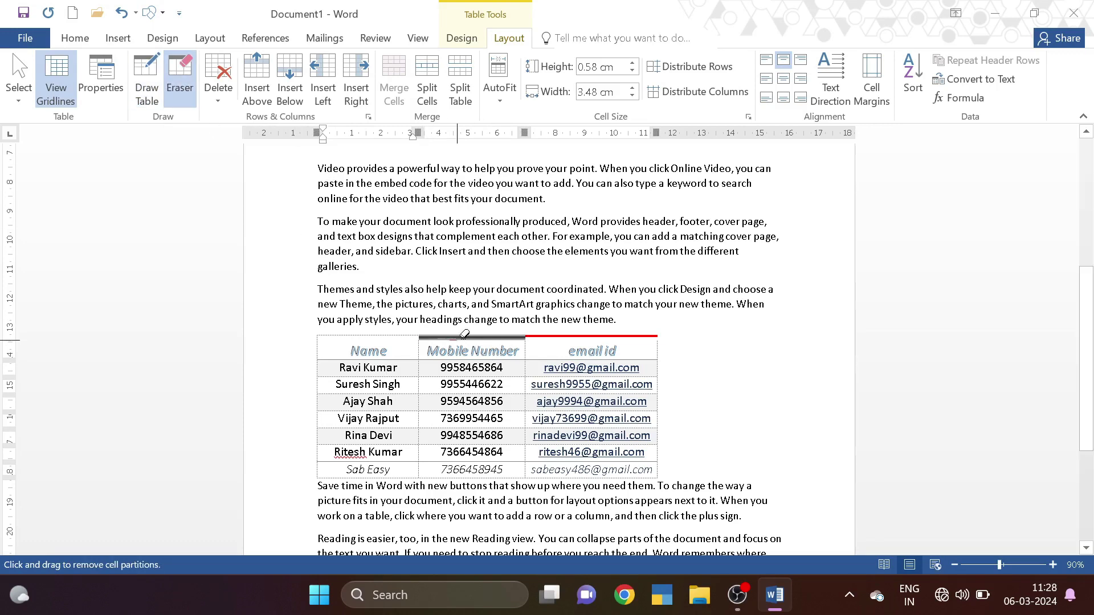
{"action": "left_click_drag", "start_coordinate": [465, 334], "coordinate": [520, 349]}
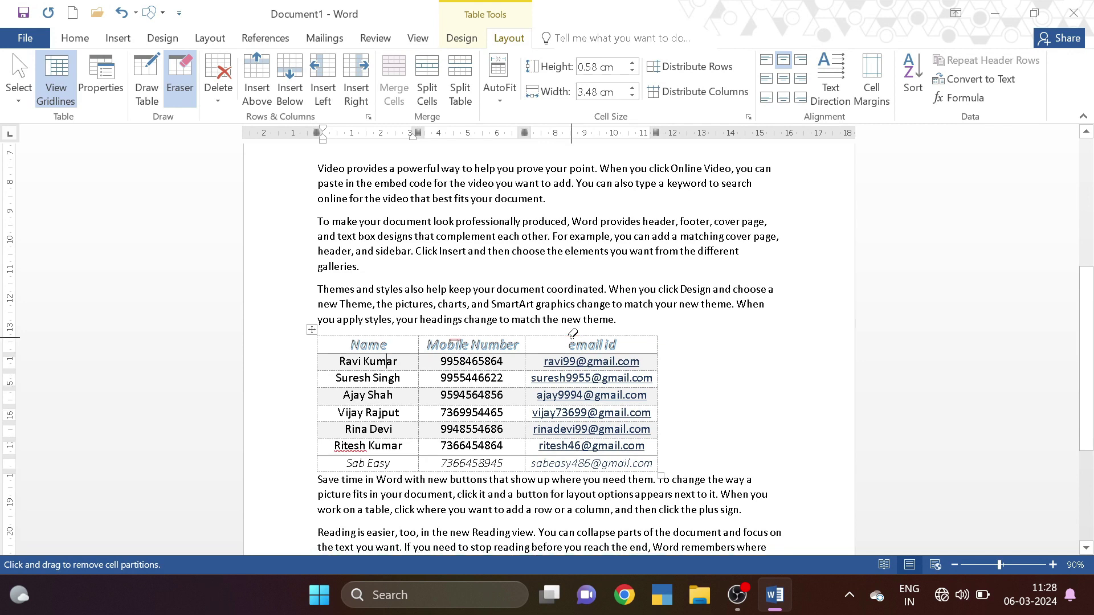
{"action": "left_click", "coordinate": [231, 99]}
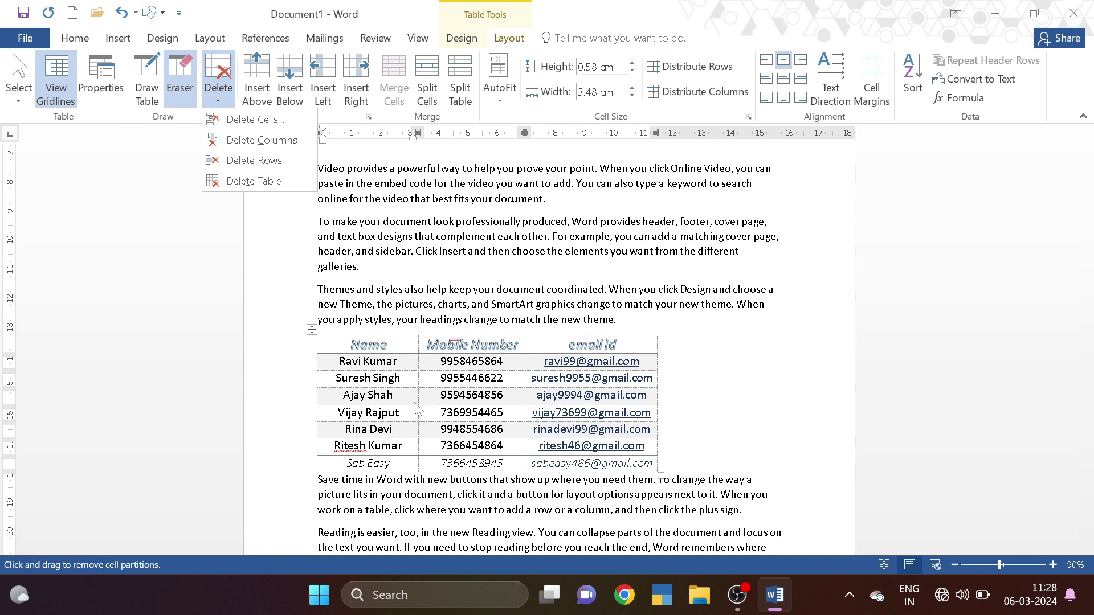
{"action": "left_click", "coordinate": [398, 371]}
{"action": "key", "text": "Escape"}
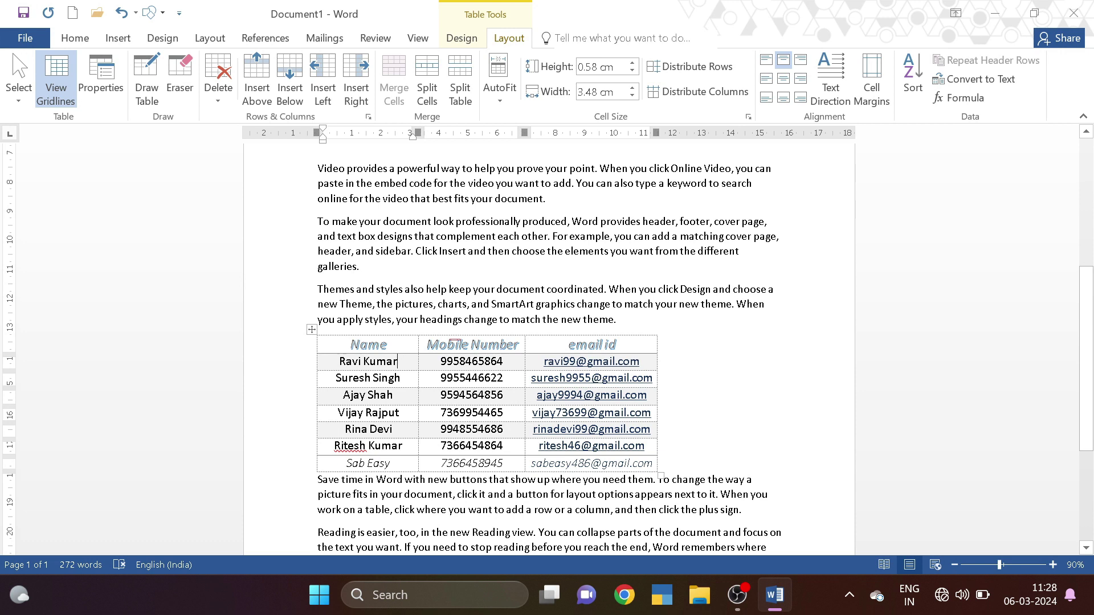
Delete the Name column from the contact table and undo the deletion.
{"action": "left_click", "coordinate": [399, 347]}
{"action": "scroll", "coordinate": [399, 346], "scroll_direction": "up", "scroll_amount": 4}
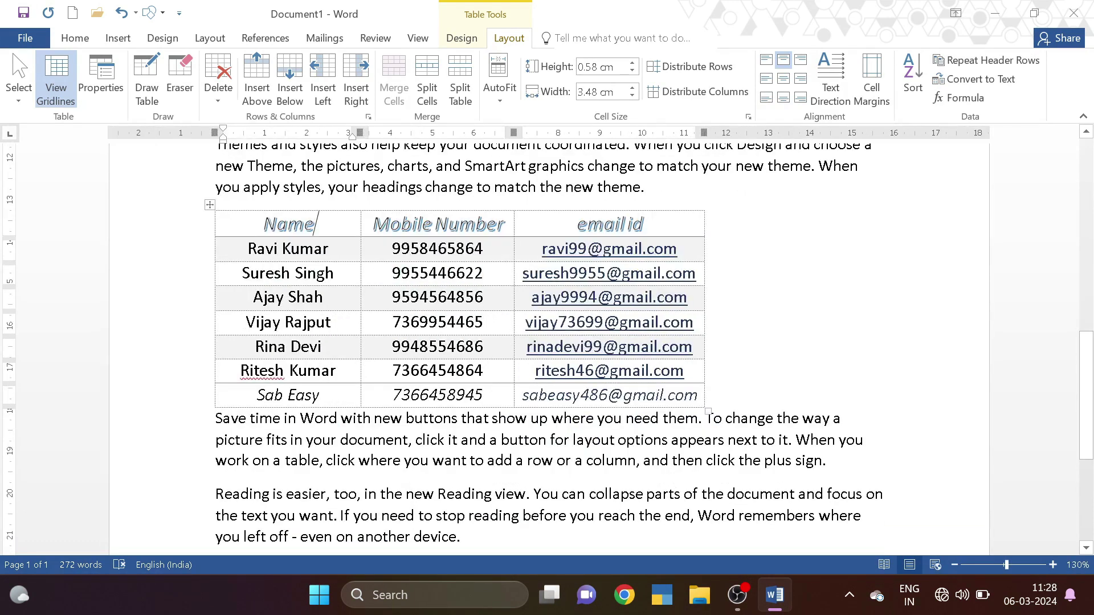
{"action": "left_click", "coordinate": [217, 102]}
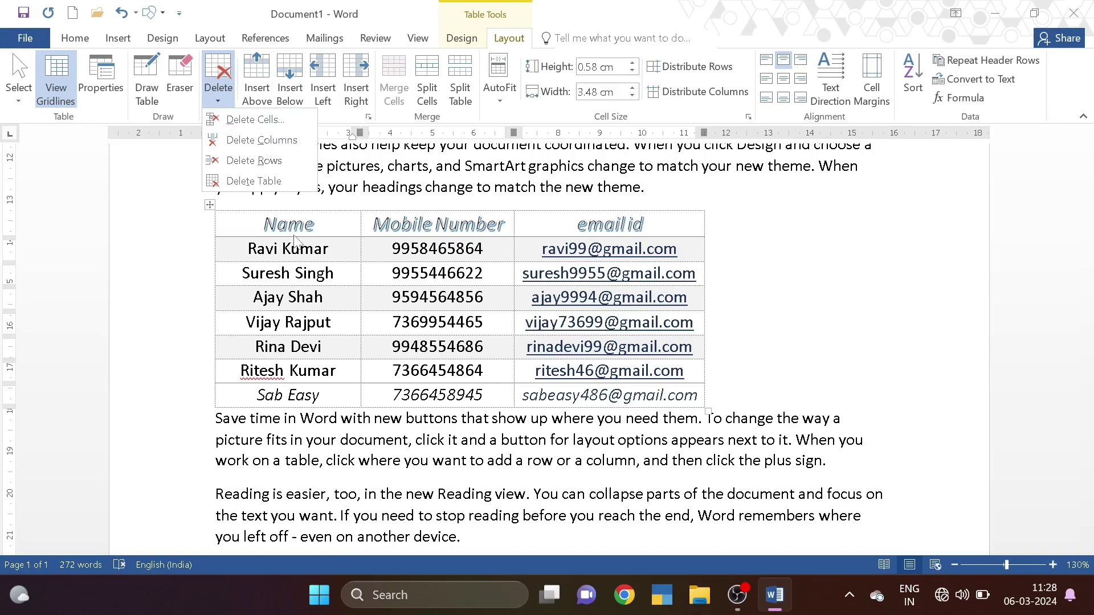
{"action": "left_click", "coordinate": [275, 140]}
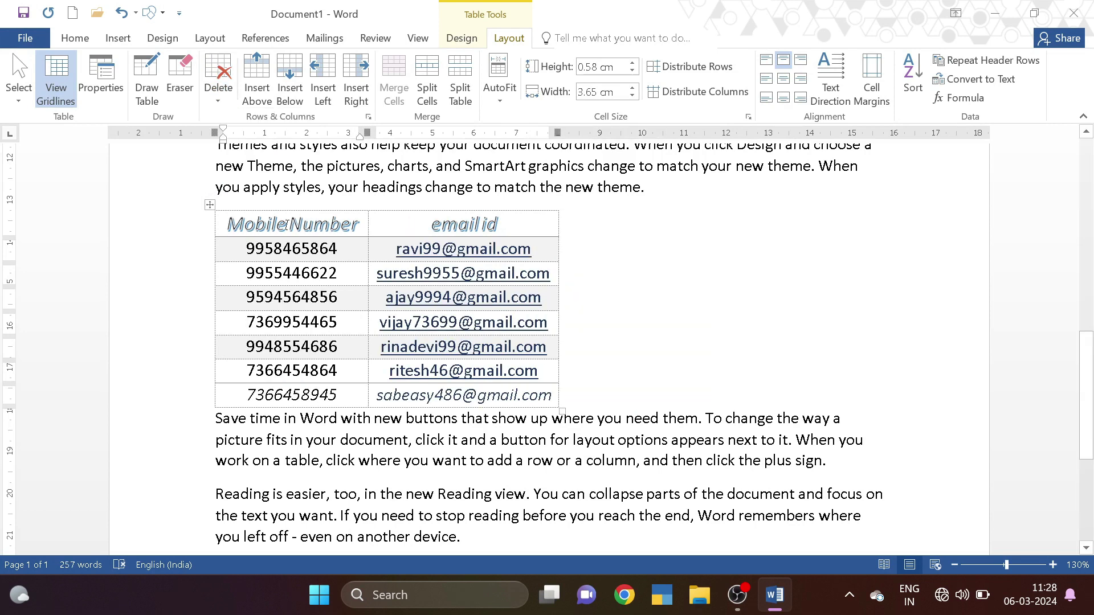
{"action": "key", "text": "ctrl+z"}
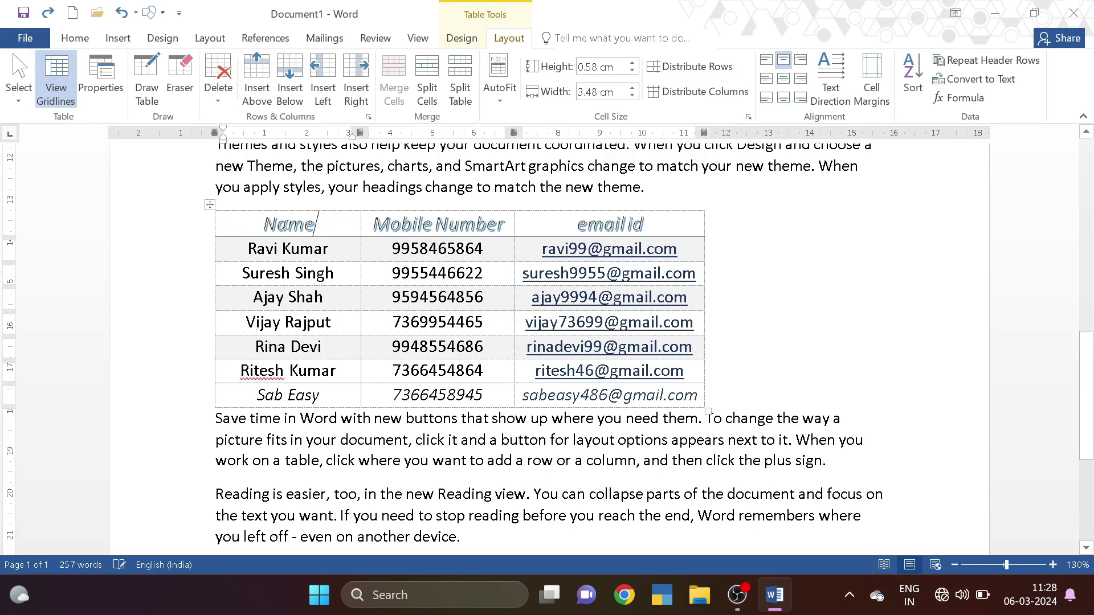
Delete the entire contact table and undo the deletion.
{"action": "left_click", "coordinate": [217, 91]}
{"action": "left_click", "coordinate": [216, 96]}
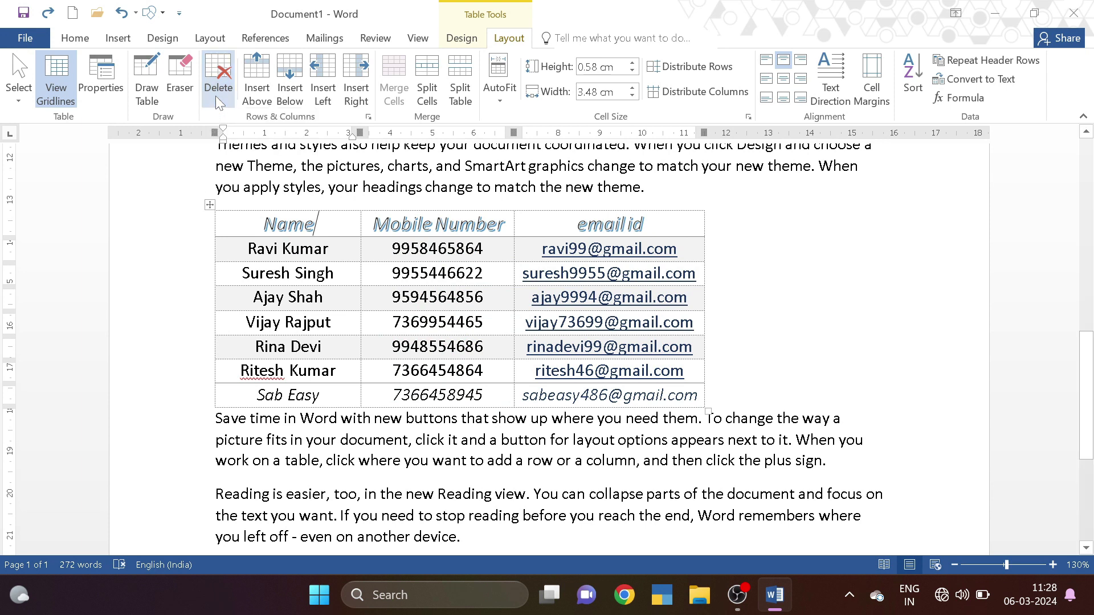
{"action": "left_click", "coordinate": [228, 98]}
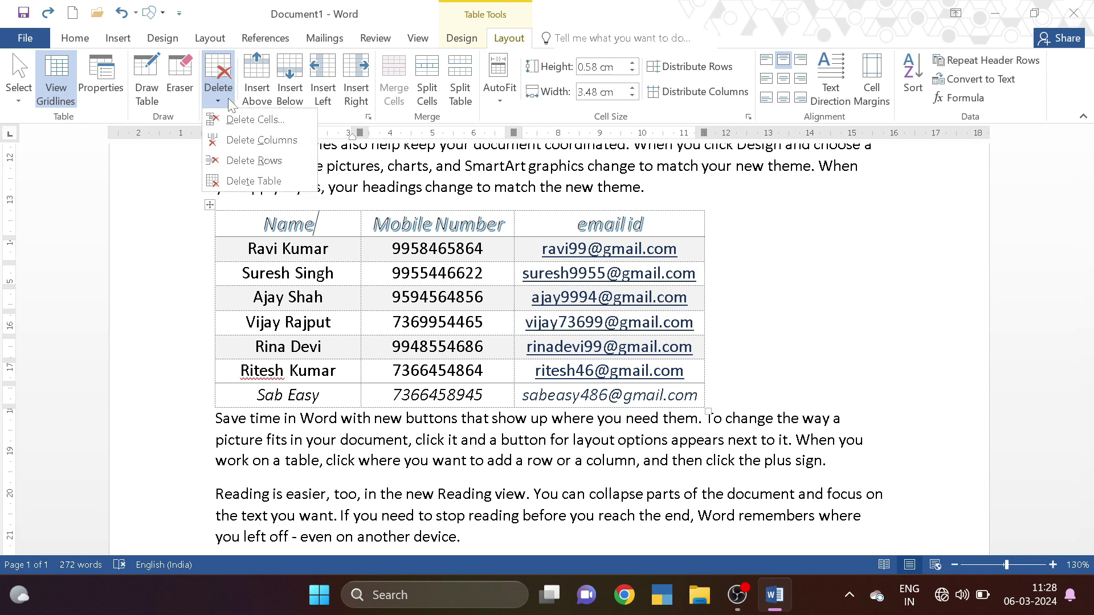
{"action": "left_click", "coordinate": [245, 182]}
{"action": "key", "text": "ctrl+z"}
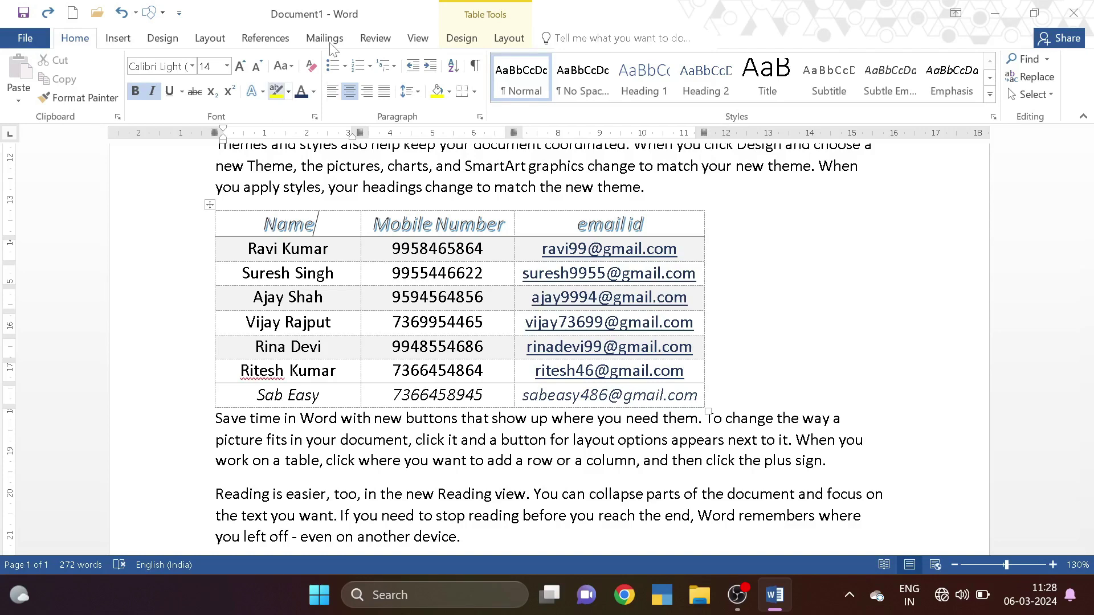
Delete the header row of the contact table and undo the deletion.
{"action": "left_click", "coordinate": [509, 38]}
{"action": "left_click", "coordinate": [218, 85]}
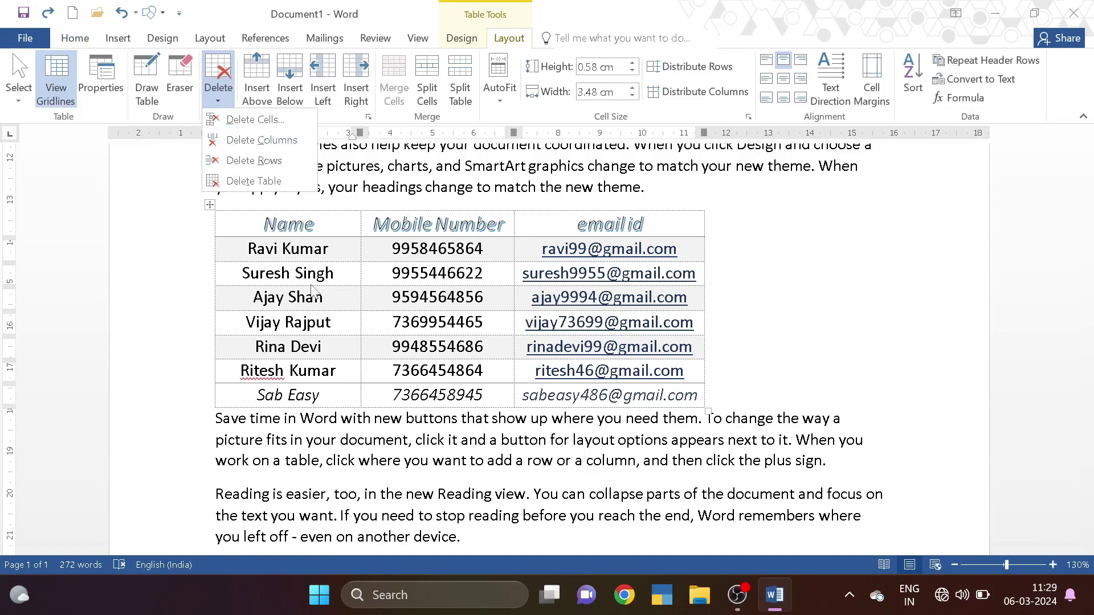
{"action": "left_click", "coordinate": [325, 274]}
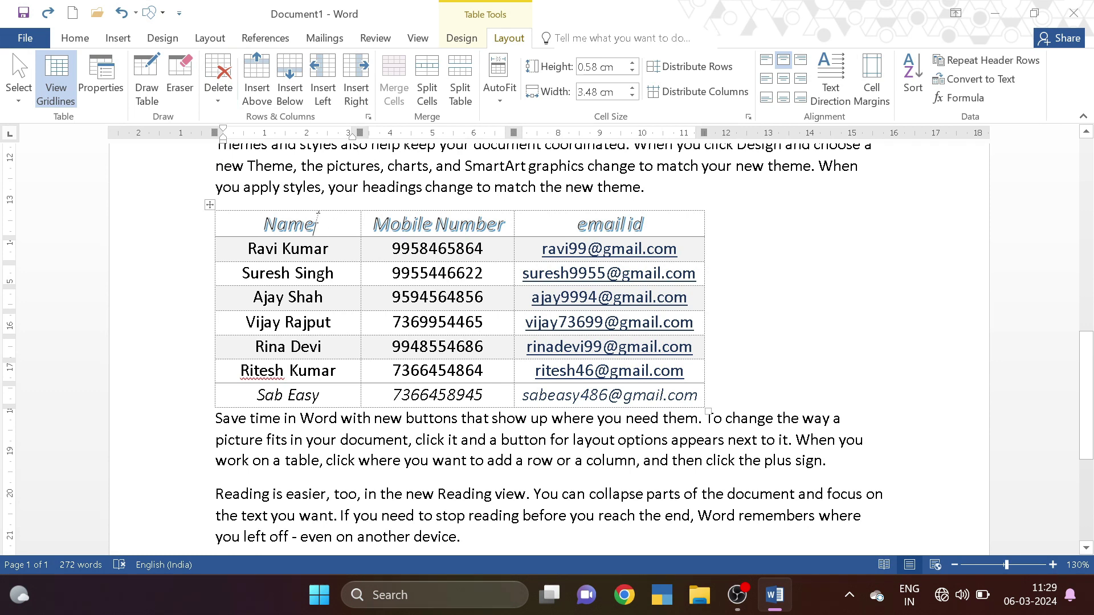
{"action": "left_click", "coordinate": [196, 230]}
{"action": "left_click", "coordinate": [332, 225]}
{"action": "left_click", "coordinate": [218, 91]}
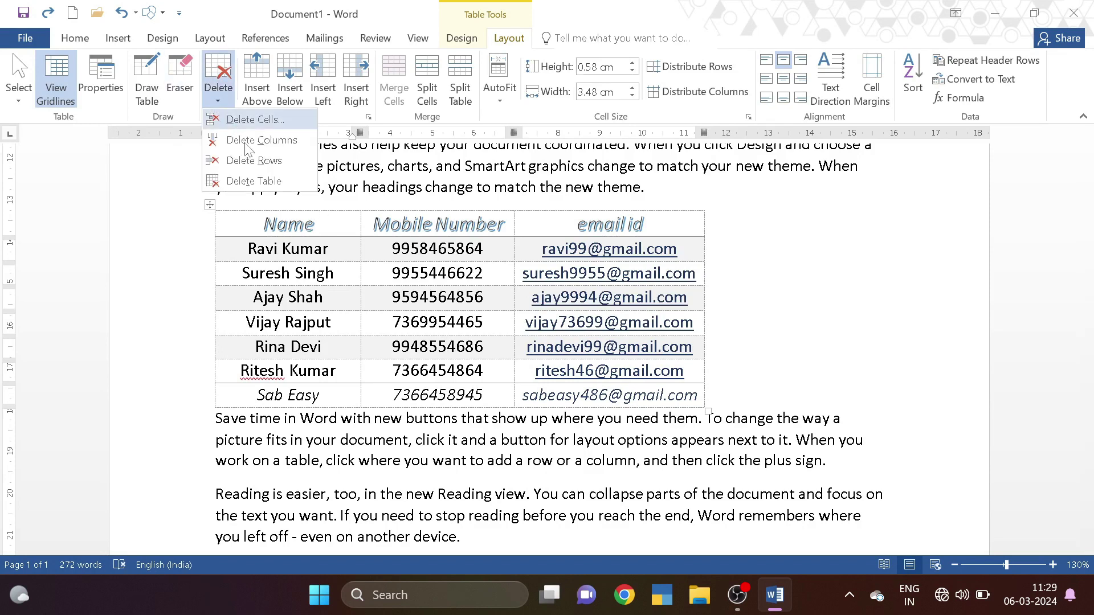
{"action": "left_click", "coordinate": [249, 160]}
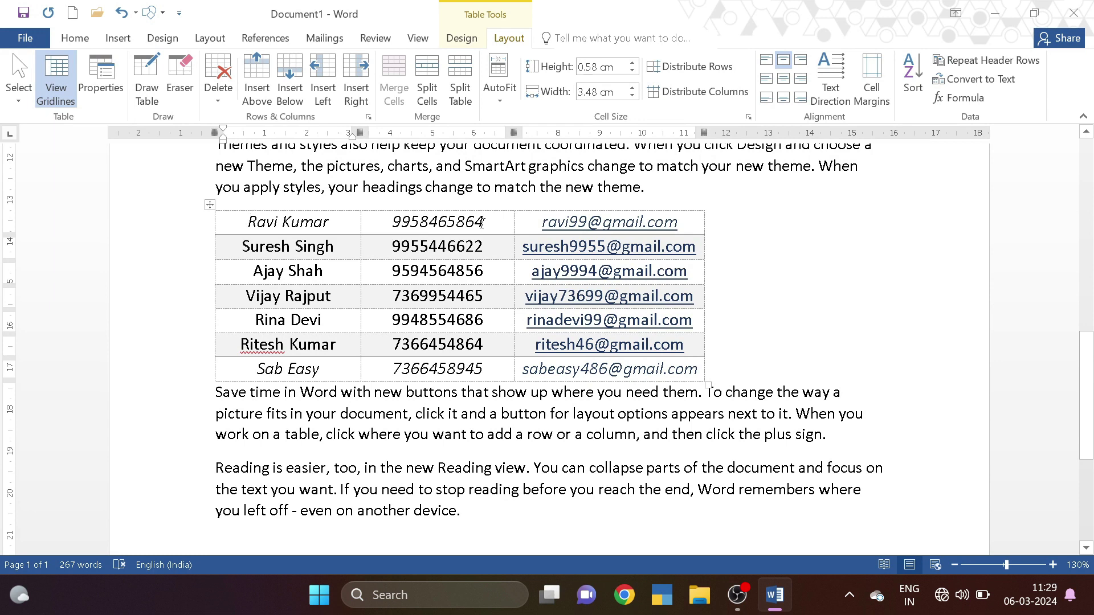
{"action": "key", "text": "ctrl+z"}
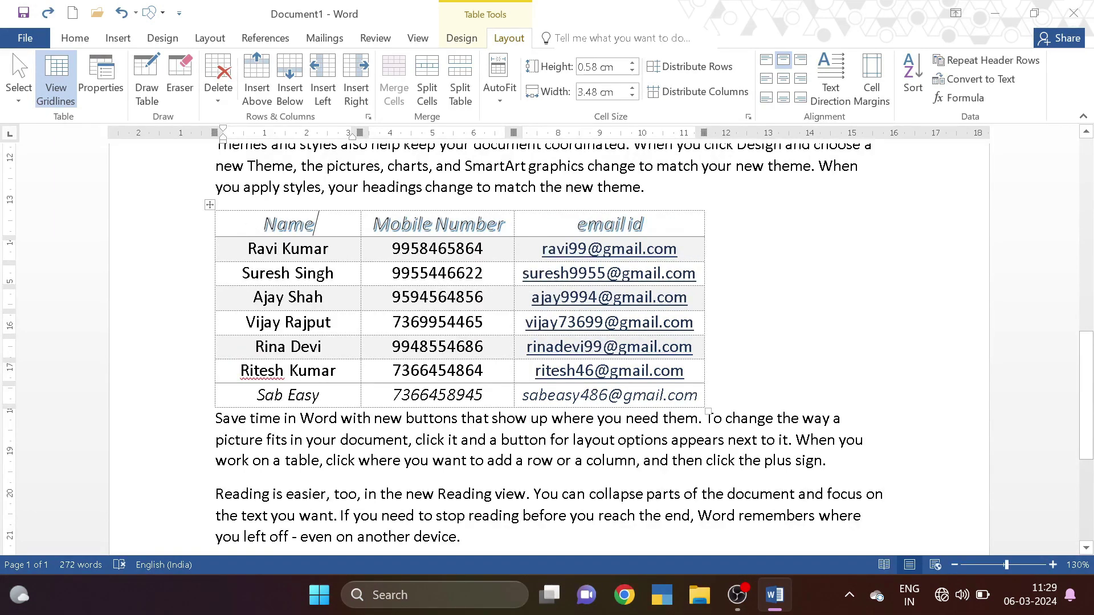
Delete the name cell in the first row below the header with Shift cells left, and undo the deletion.
{"action": "left_click", "coordinate": [220, 98]}
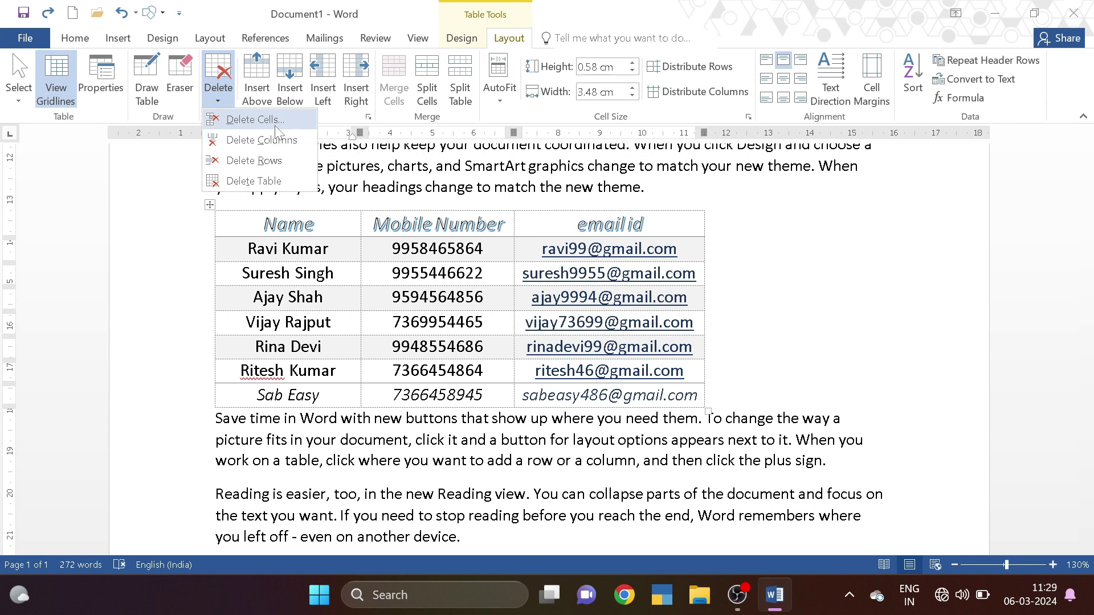
{"action": "left_click", "coordinate": [329, 248]}
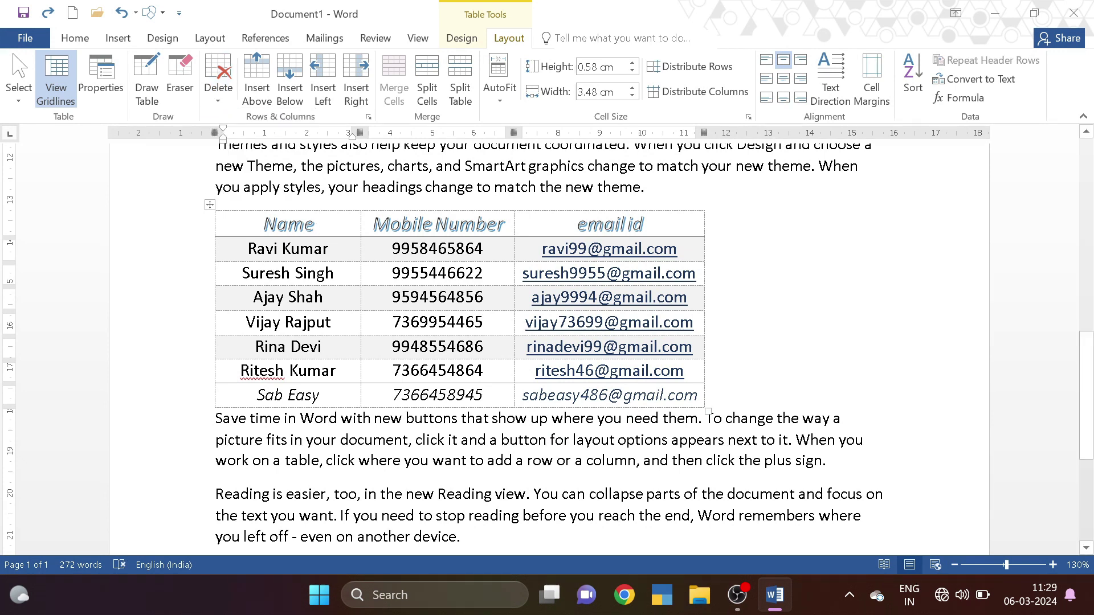
{"action": "left_click", "coordinate": [218, 94]}
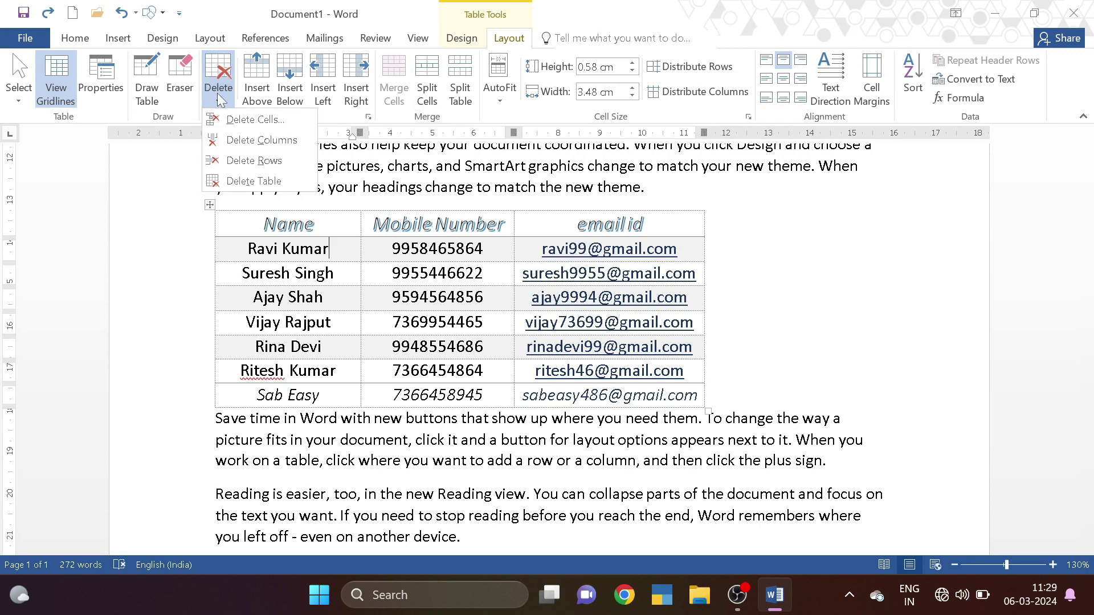
{"action": "left_click", "coordinate": [255, 119]}
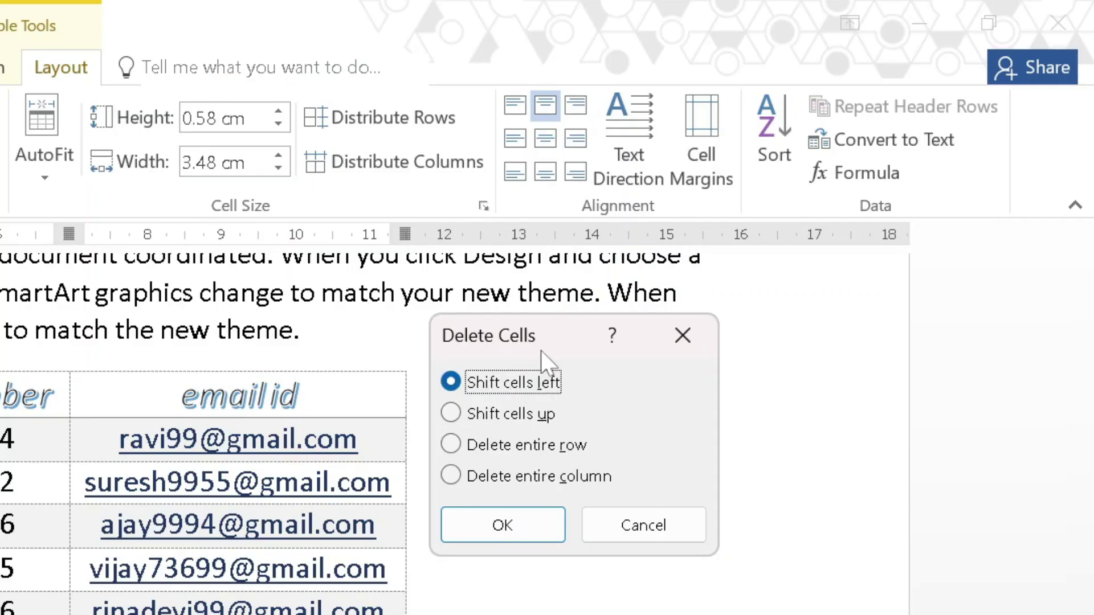
{"action": "left_click_drag", "start_coordinate": [541, 352], "coordinate": [523, 334]}
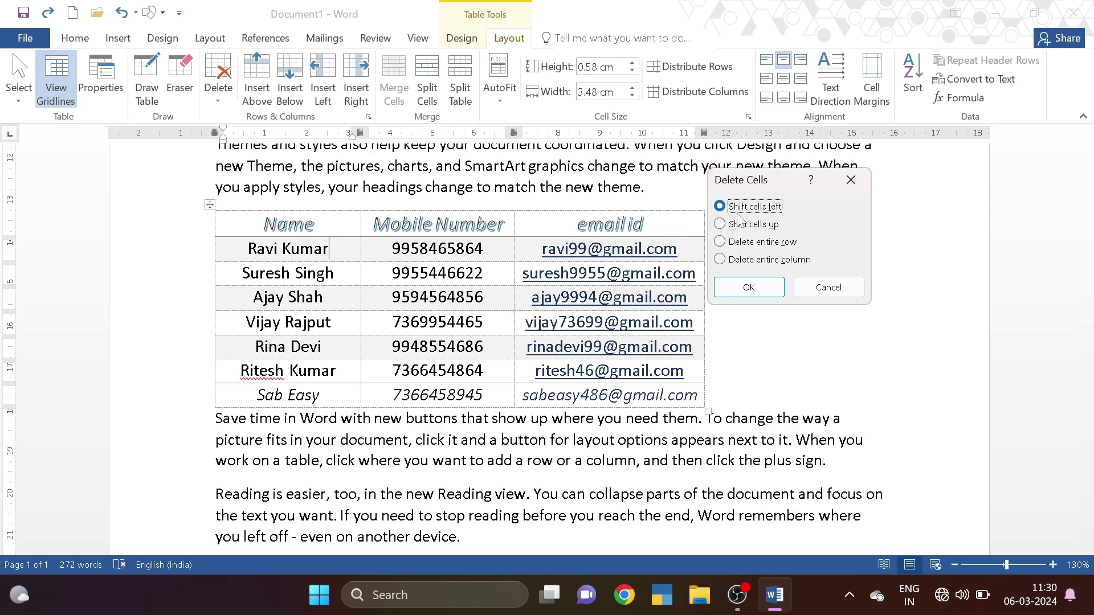
{"action": "left_click", "coordinate": [747, 285]}
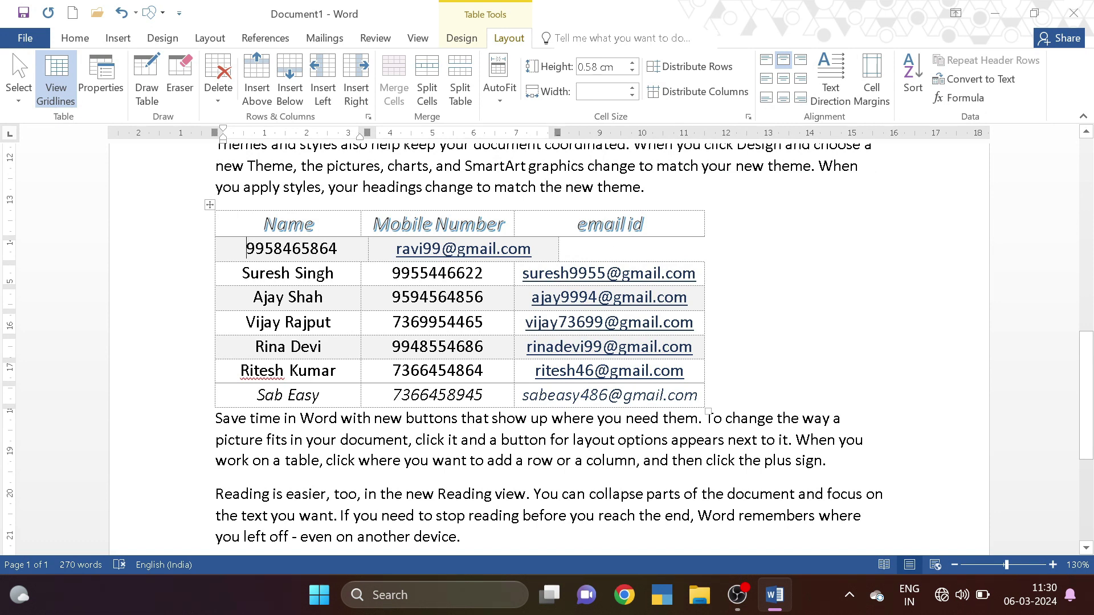
{"action": "key", "text": "ctrl+z"}
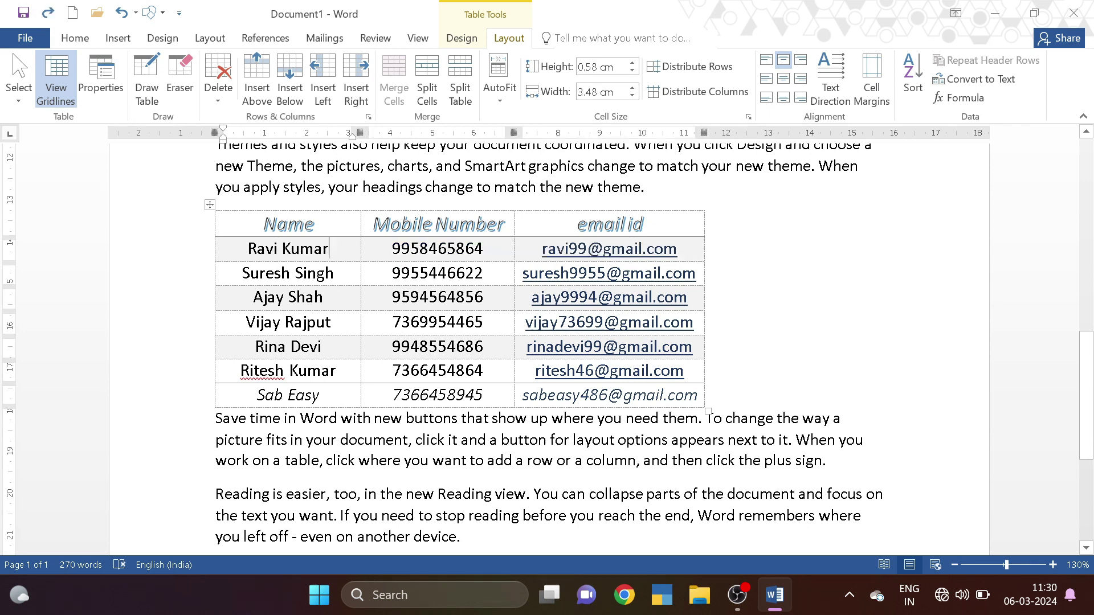
Delete the first name cell below the Name header with the Shift cells up option.
{"action": "left_click", "coordinate": [216, 93]}
{"action": "left_click", "coordinate": [236, 116]}
{"action": "left_click", "coordinate": [772, 225]}
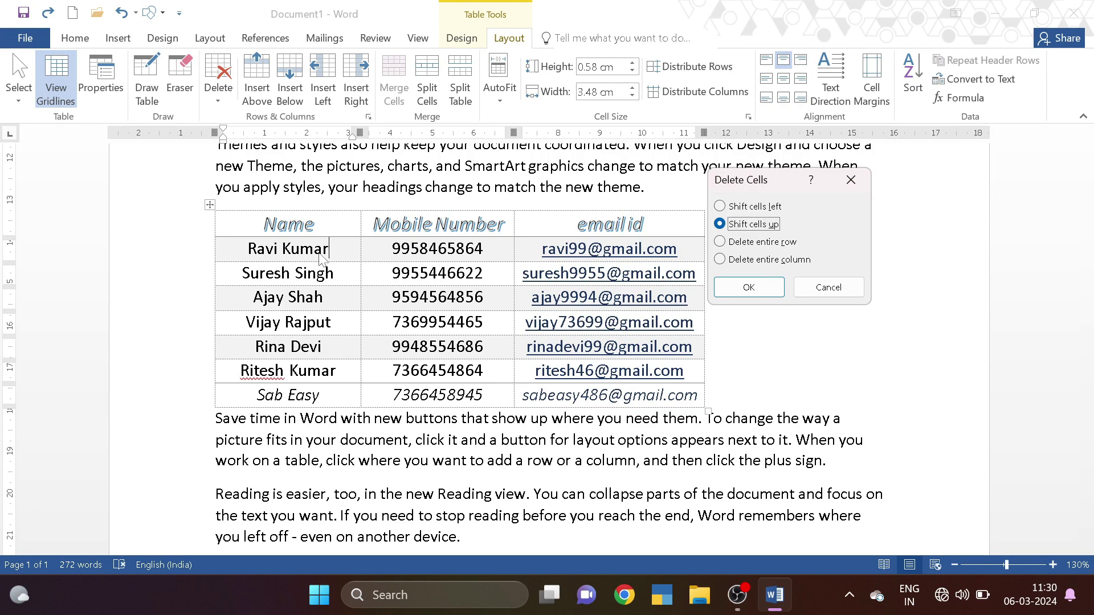
{"action": "left_click", "coordinate": [749, 288]}
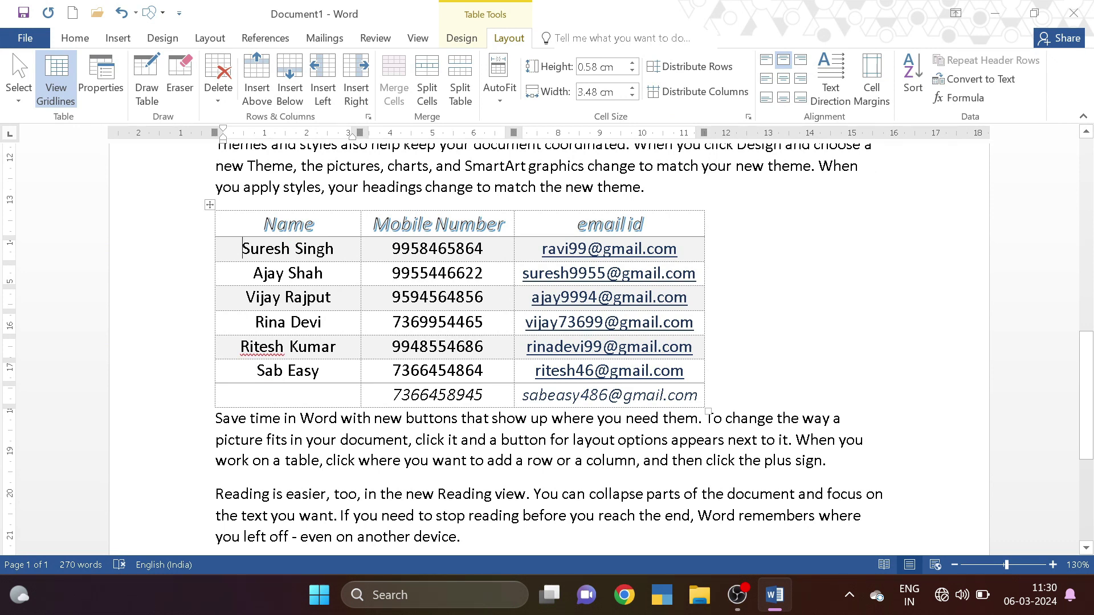
Delete the first row below the header with Delete entire row, and undo both this and the preceding cell deletion.
{"action": "left_click", "coordinate": [216, 95]}
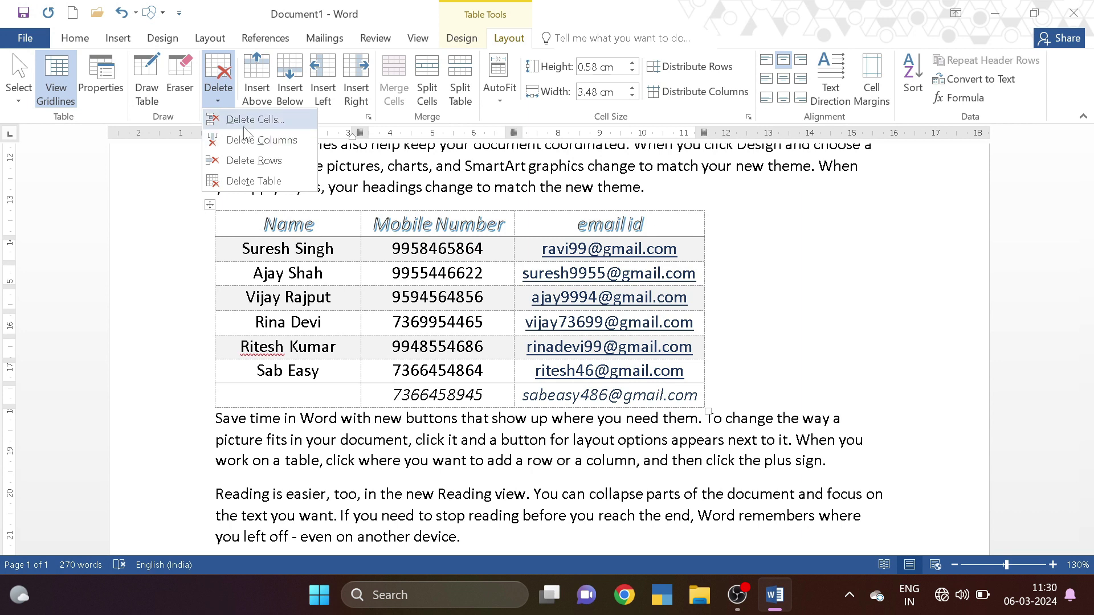
{"action": "left_click", "coordinate": [245, 120]}
{"action": "left_click", "coordinate": [755, 244]}
{"action": "left_click", "coordinate": [747, 260]}
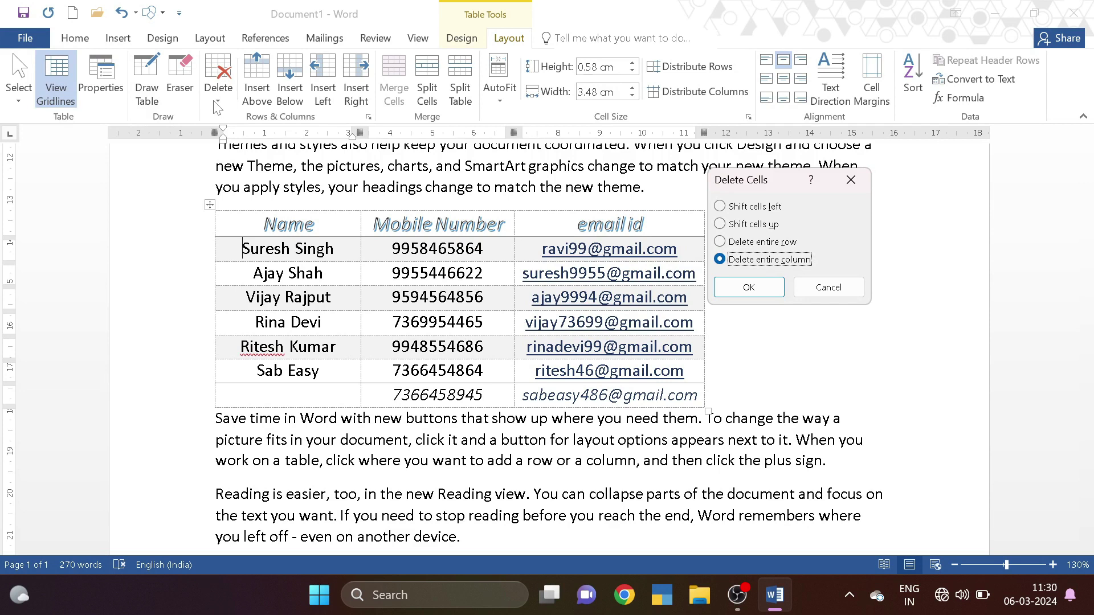
{"action": "left_click", "coordinate": [764, 242]}
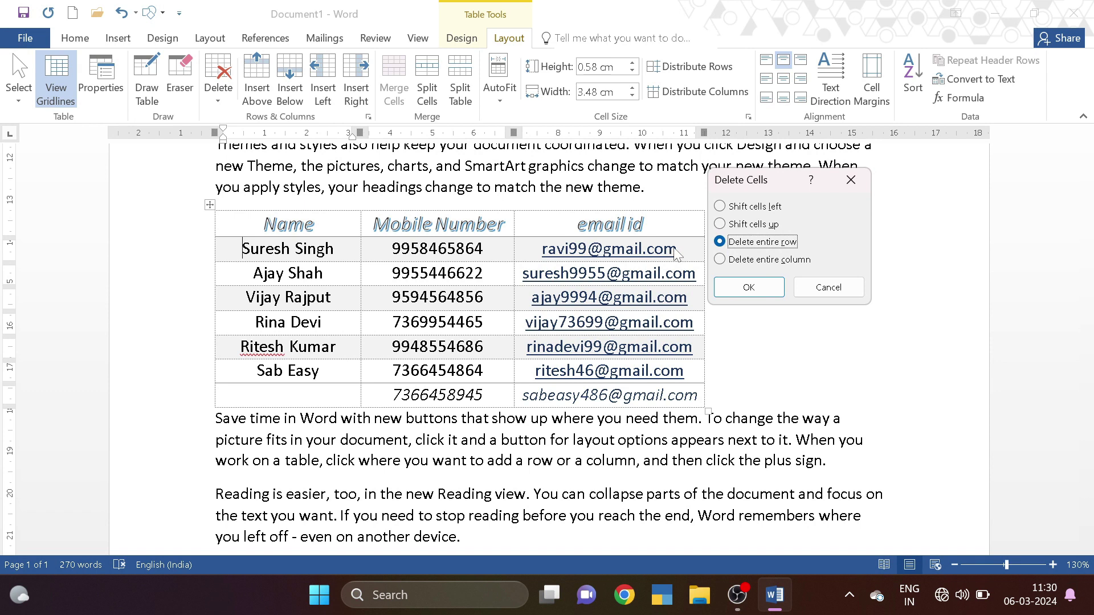
{"action": "left_click", "coordinate": [745, 284]}
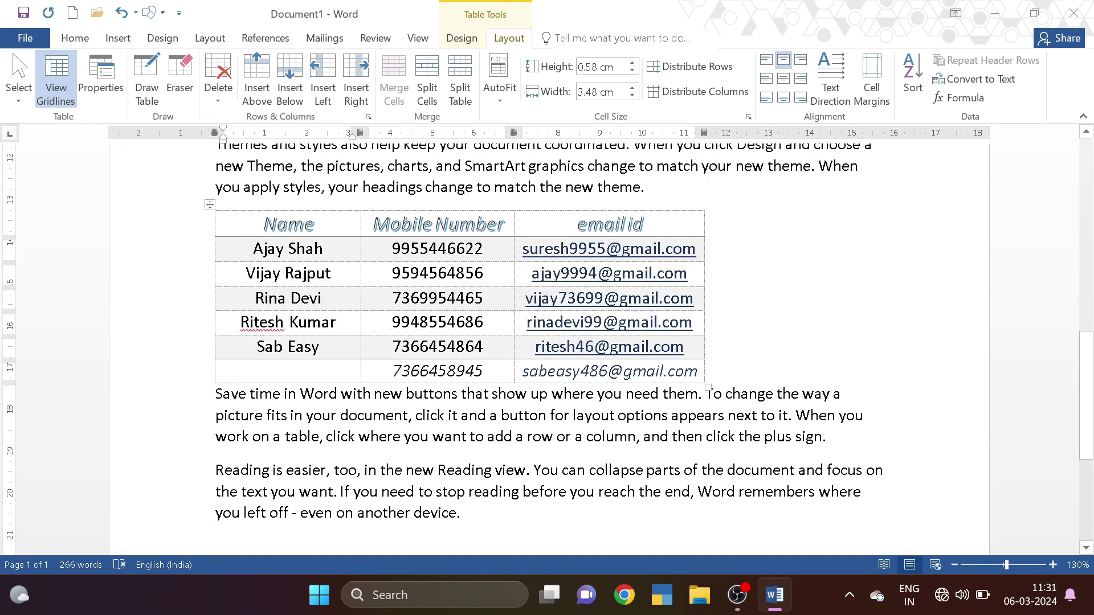
{"action": "key", "text": "ctrl+z"}
{"action": "key", "text": "ctrl+z"}
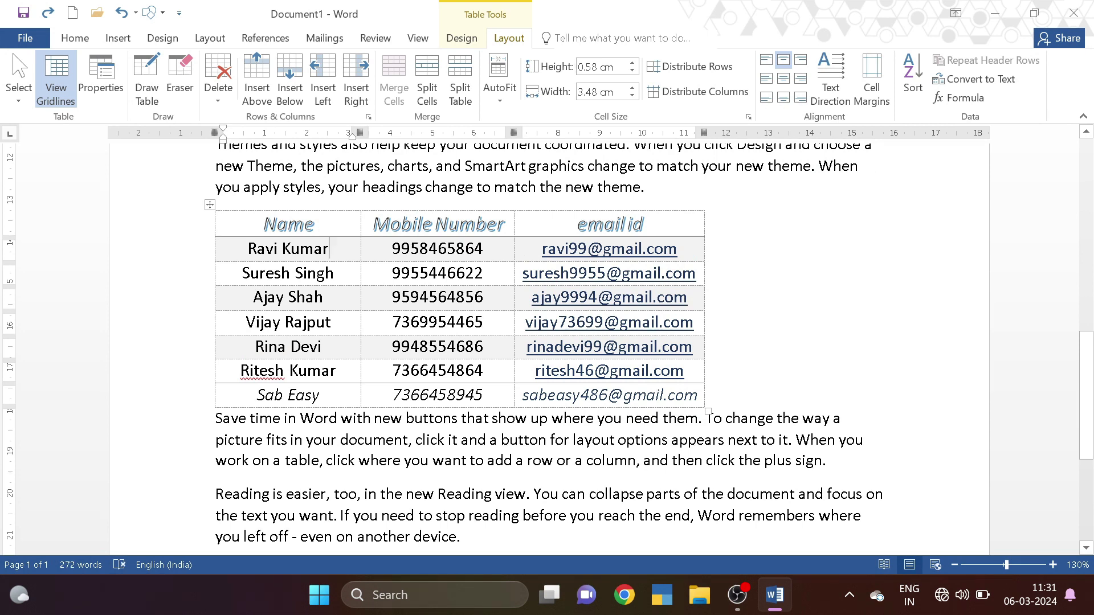
Delete the Name column from the contact table with the Delete entire column option, and undo the deletion.
{"action": "left_click", "coordinate": [219, 91]}
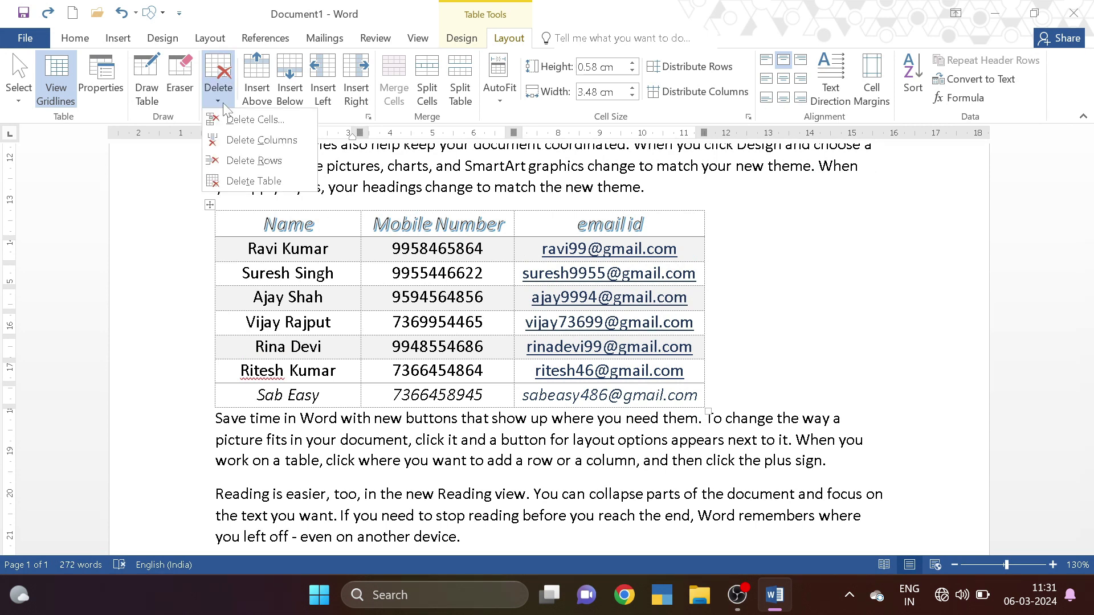
{"action": "left_click", "coordinate": [244, 124]}
{"action": "left_click", "coordinate": [746, 263]}
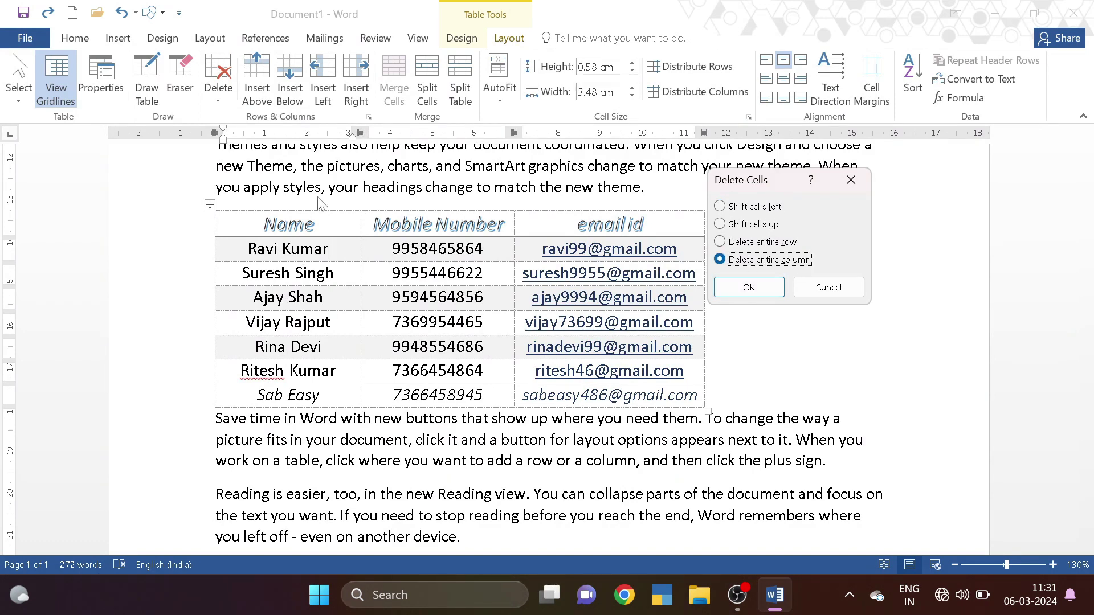
{"action": "left_click", "coordinate": [755, 287]}
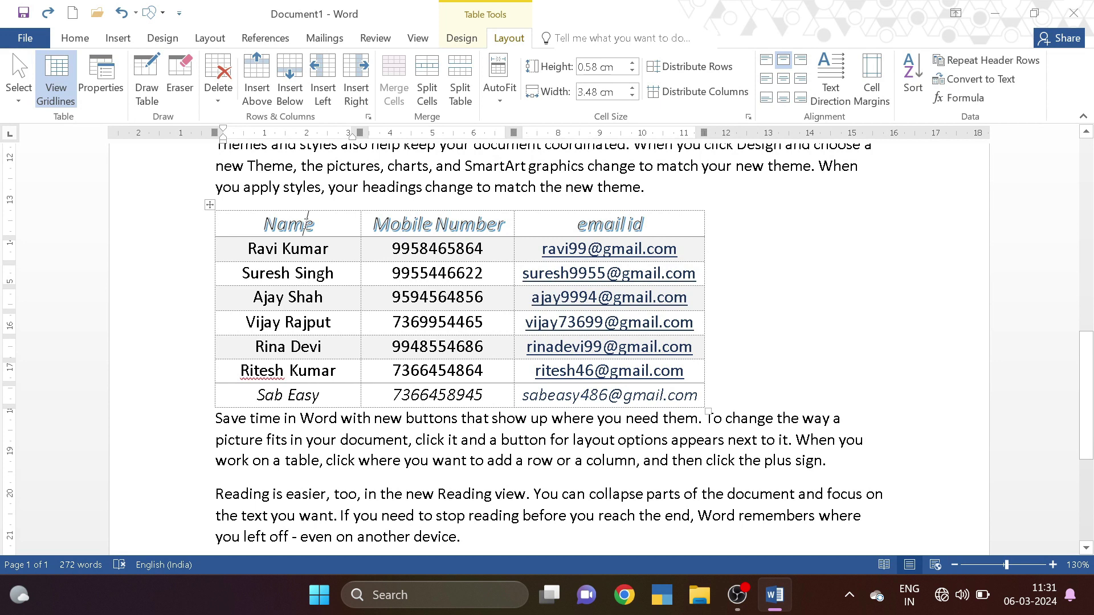
Insert a blank column to the right of Name and another to the left of email id, undoing each insertion.
{"action": "left_click", "coordinate": [351, 90]}
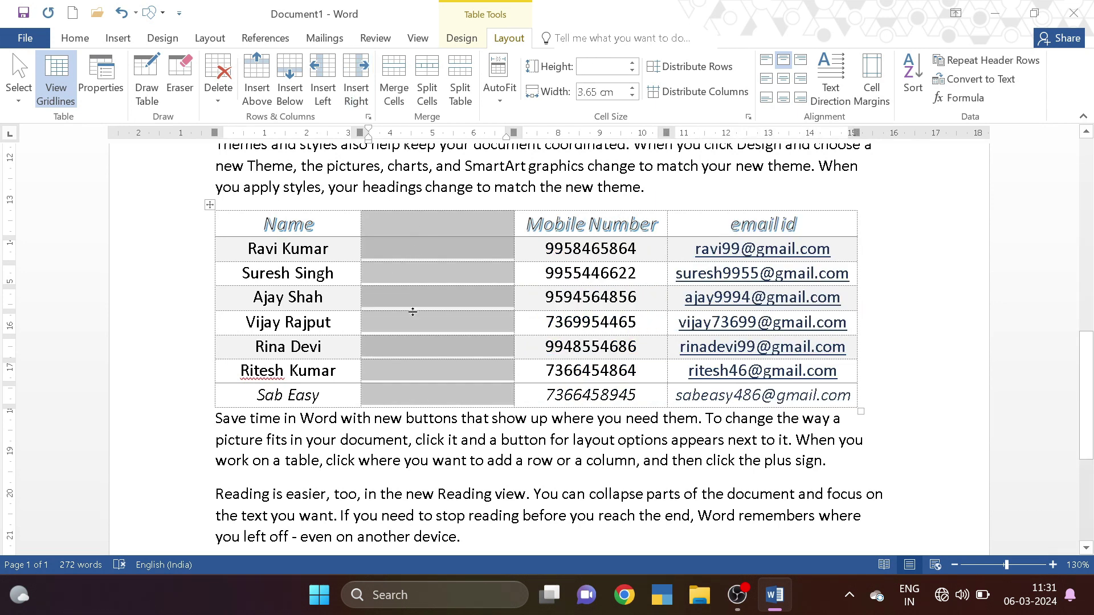
{"action": "key", "text": "ctrl+z"}
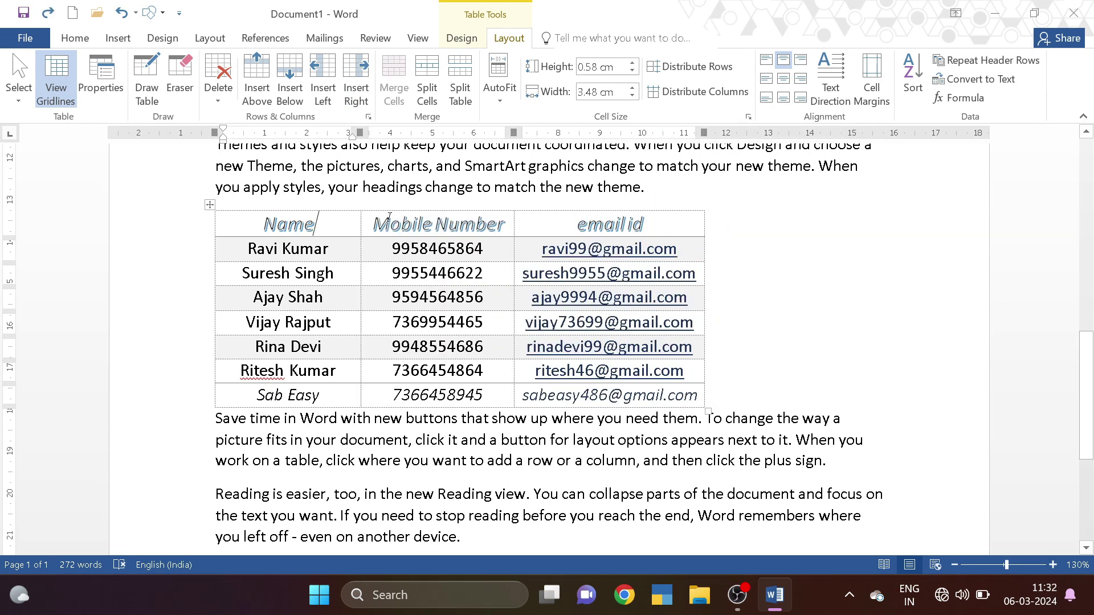
{"action": "left_click", "coordinate": [576, 222]}
{"action": "left_click", "coordinate": [331, 98]}
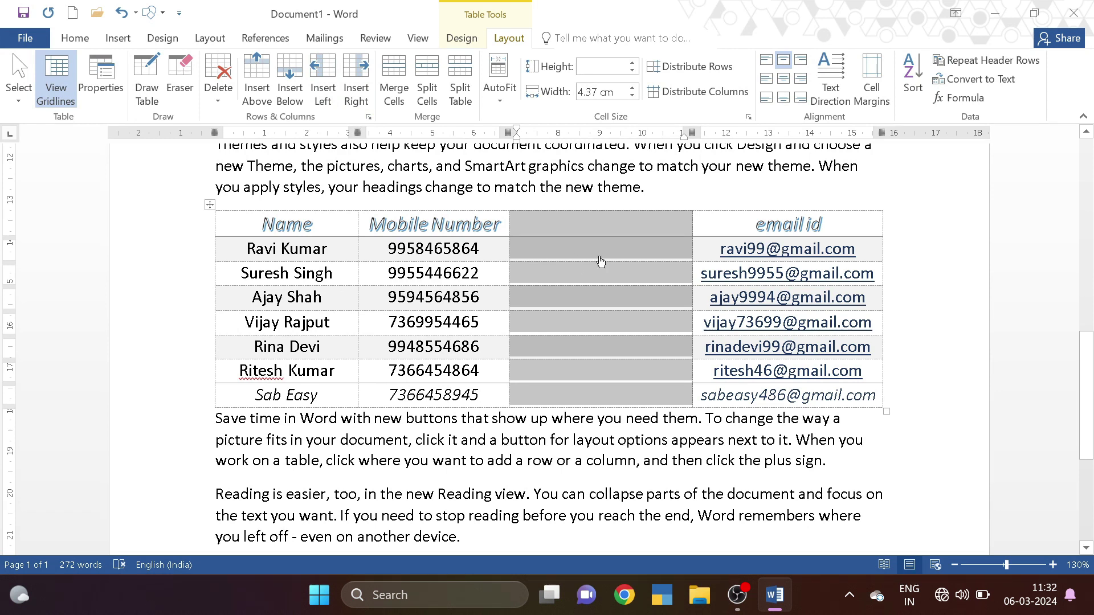
{"action": "key", "text": "ctrl+z"}
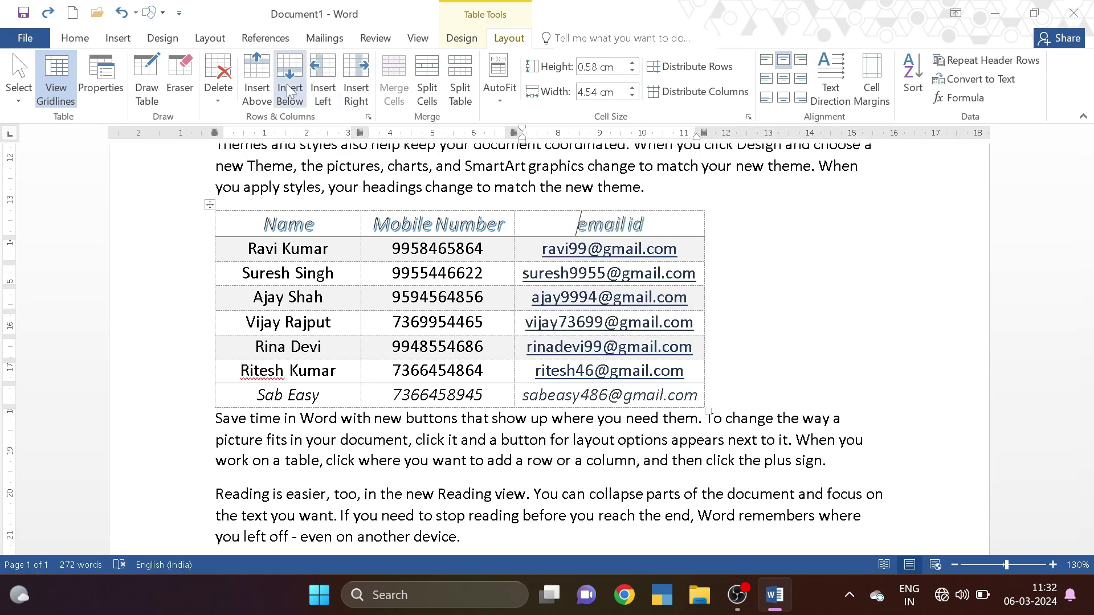
Insert a blank row above the first contact row and another blank row below the third contact row.
{"action": "left_click", "coordinate": [291, 248]}
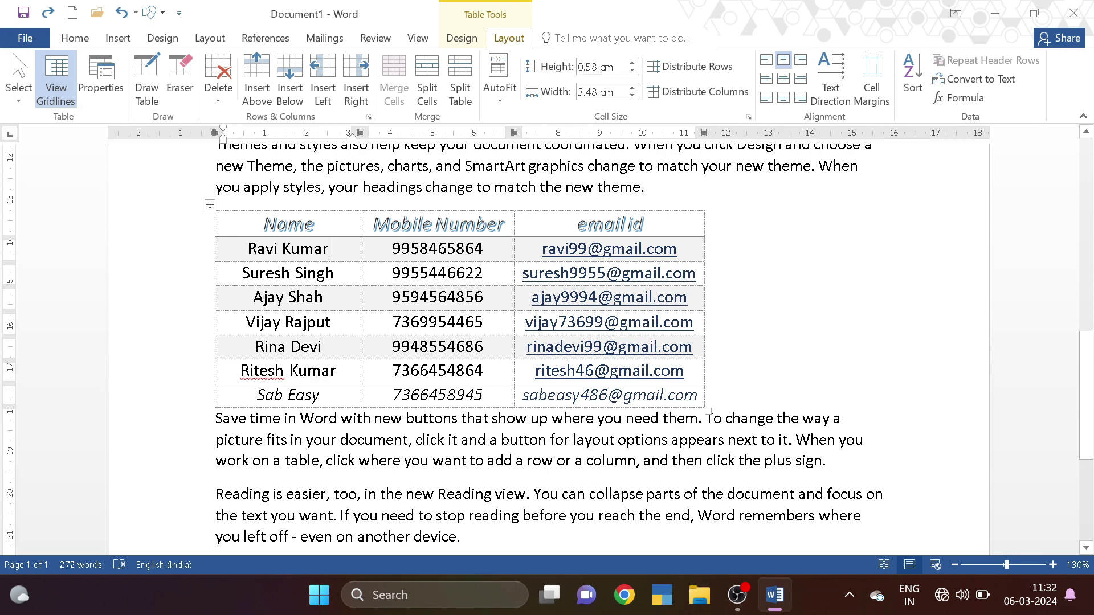
{"action": "left_click", "coordinate": [257, 80]}
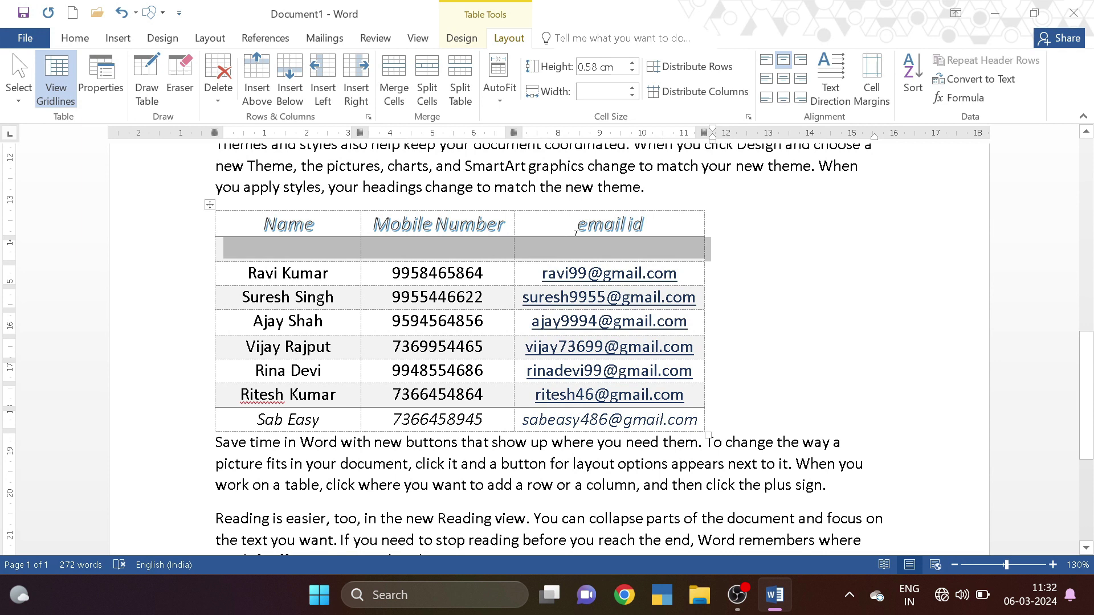
{"action": "left_click", "coordinate": [335, 297]}
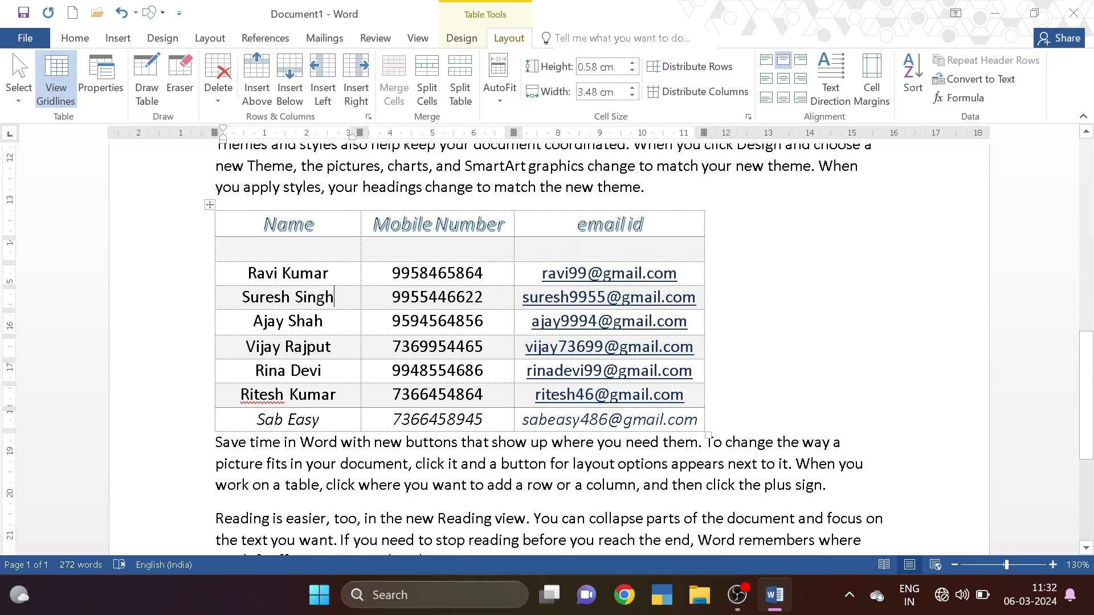
{"action": "mouse_move", "coordinate": [210, 344]}
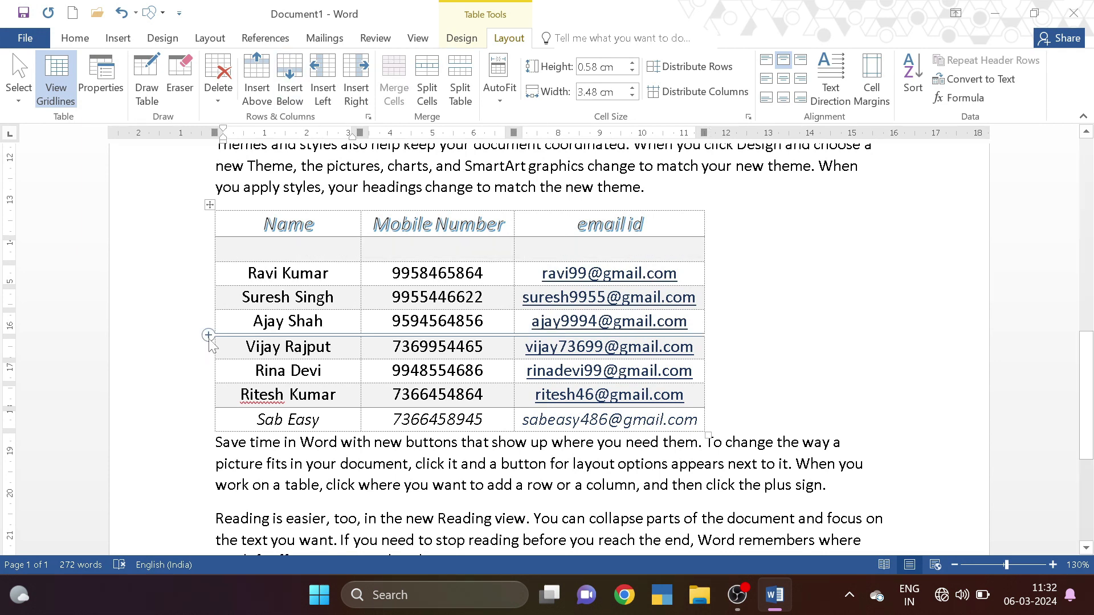
{"action": "left_click", "coordinate": [327, 320]}
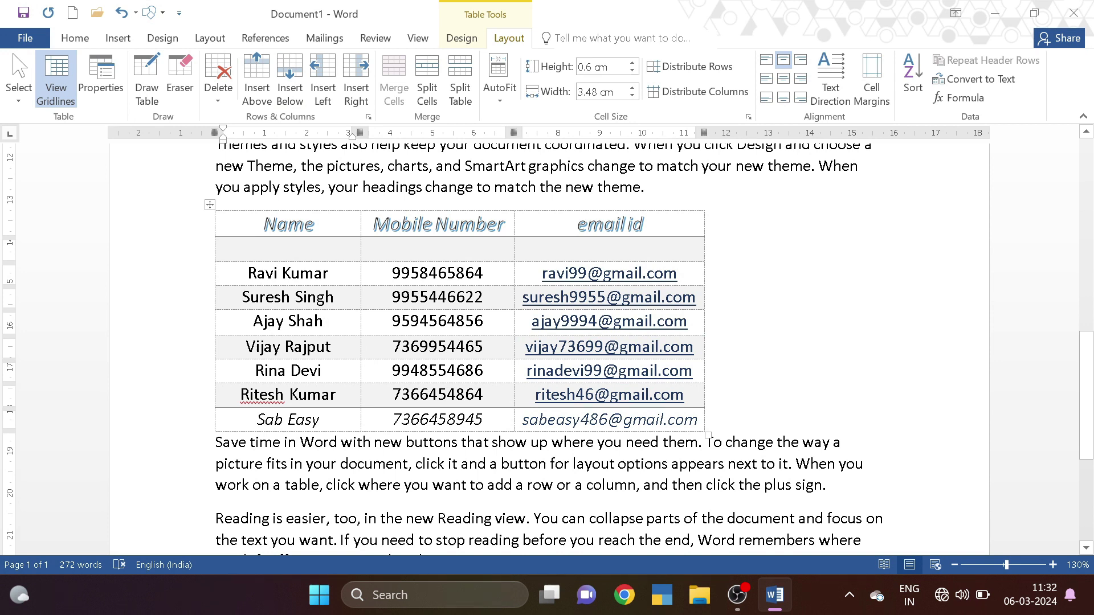
{"action": "left_click", "coordinate": [299, 102]}
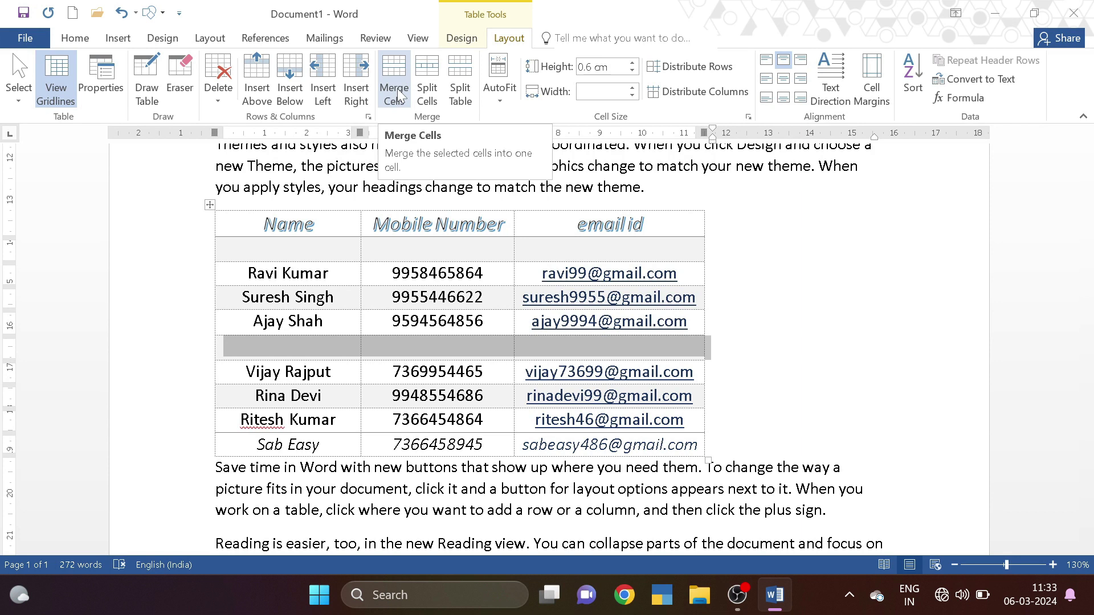
Merge the three cells of the blank row directly below the header into one cell.
{"action": "left_click", "coordinate": [437, 249]}
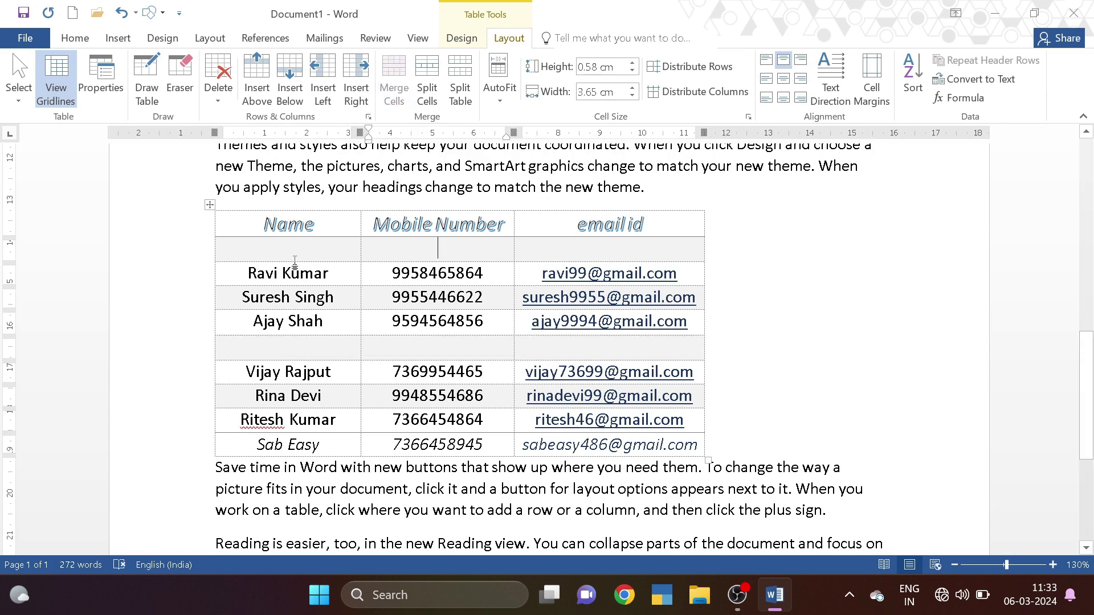
{"action": "left_click", "coordinate": [387, 222]}
{"action": "left_click", "coordinate": [594, 227]}
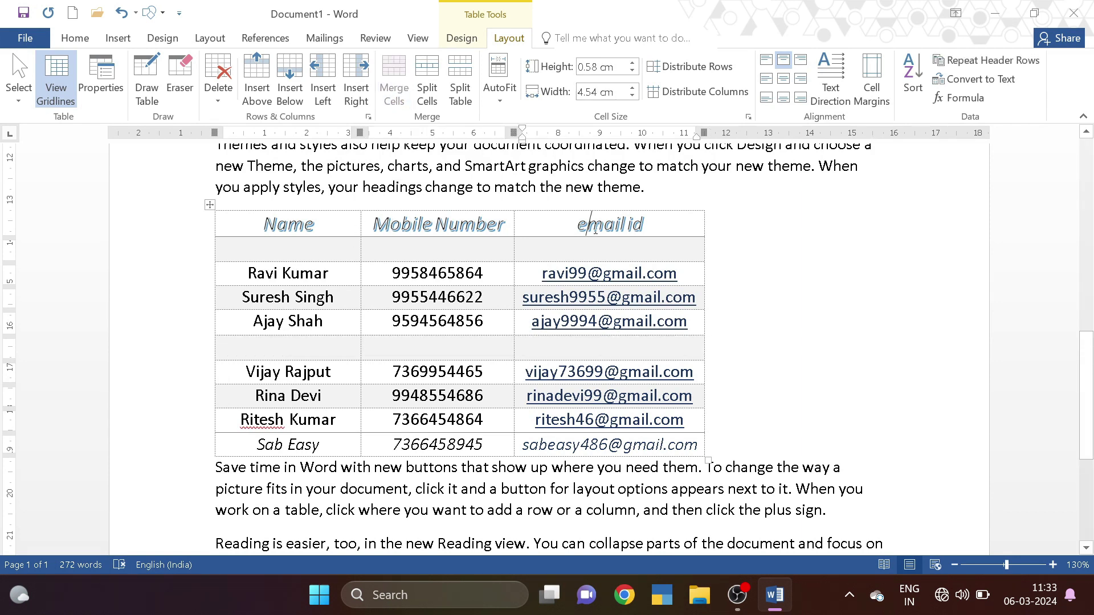
{"action": "left_click", "coordinate": [189, 257]}
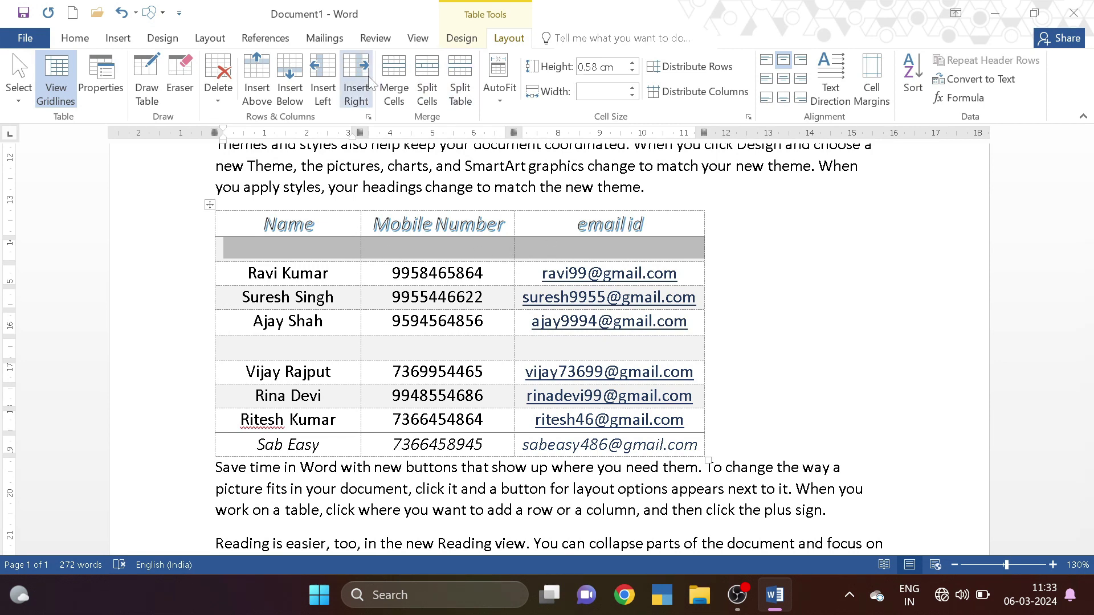
{"action": "left_click", "coordinate": [394, 83]}
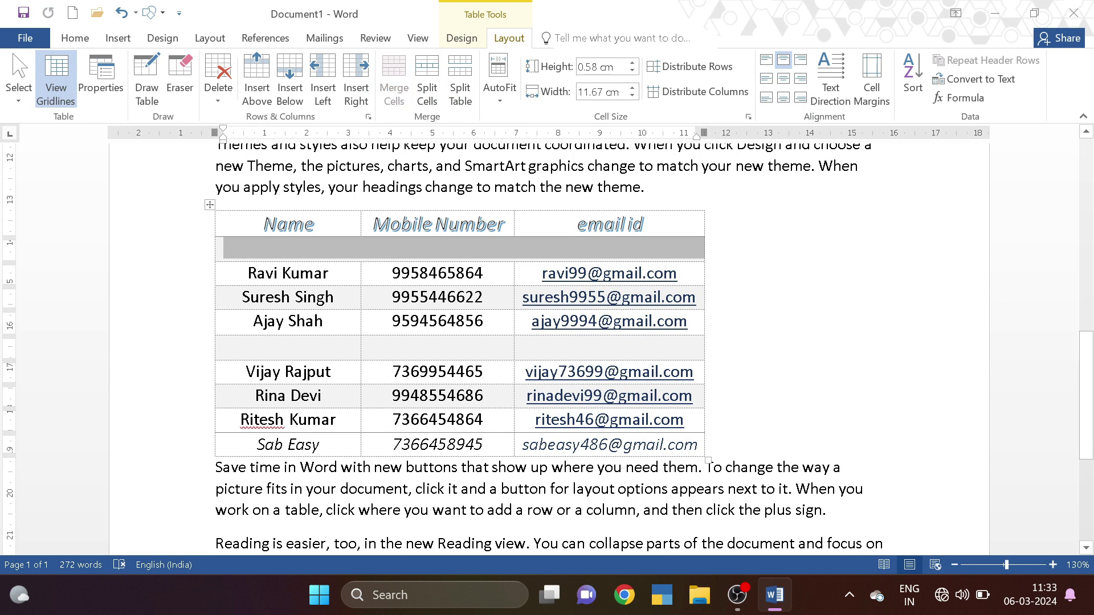
{"action": "left_click", "coordinate": [329, 320]}
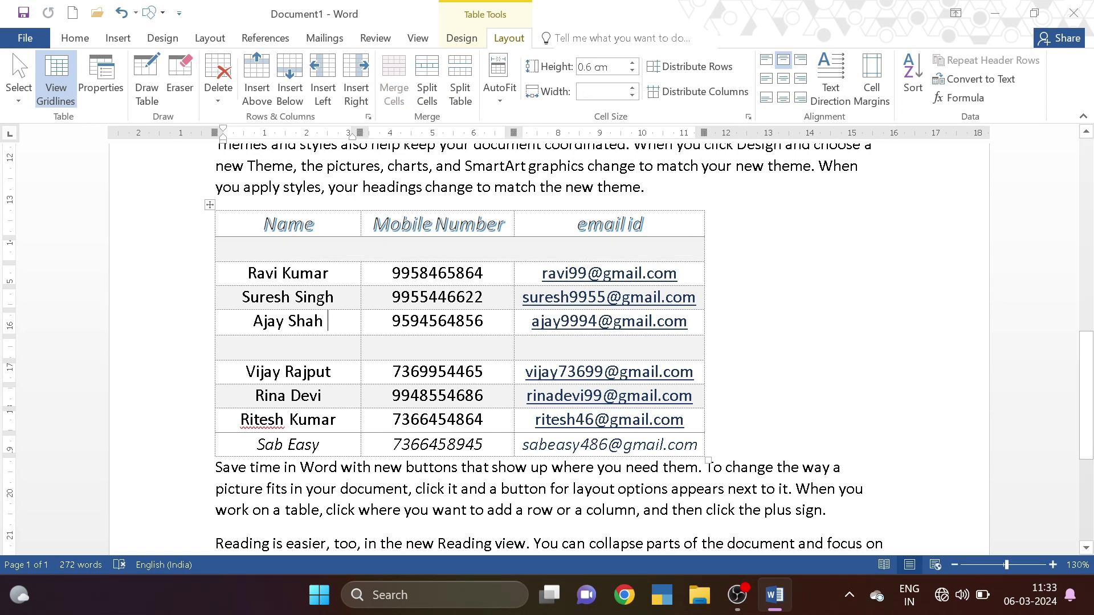
Apply All Borders to the whole table using a single solid ½ pt line.
{"action": "left_click", "coordinate": [210, 206]}
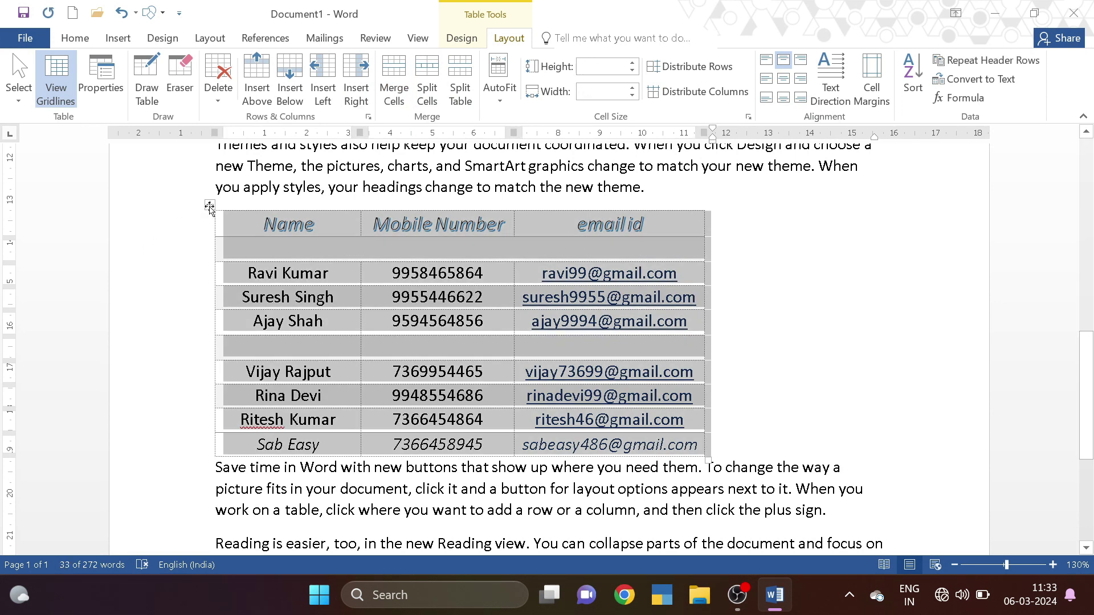
{"action": "left_click", "coordinate": [462, 37]}
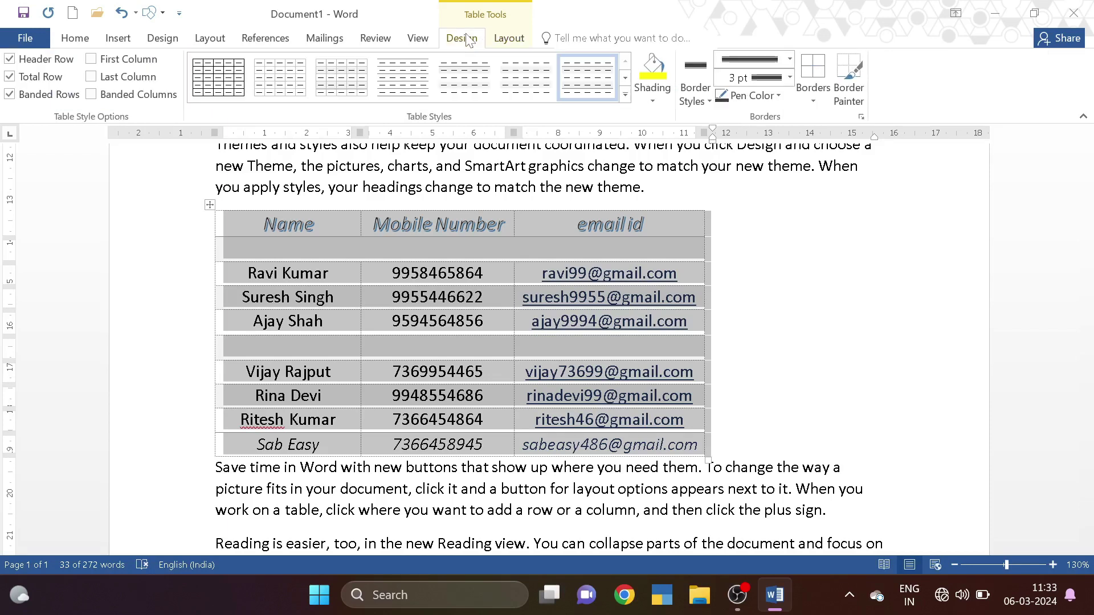
{"action": "left_click", "coordinate": [774, 66]}
{"action": "left_click", "coordinate": [763, 113]}
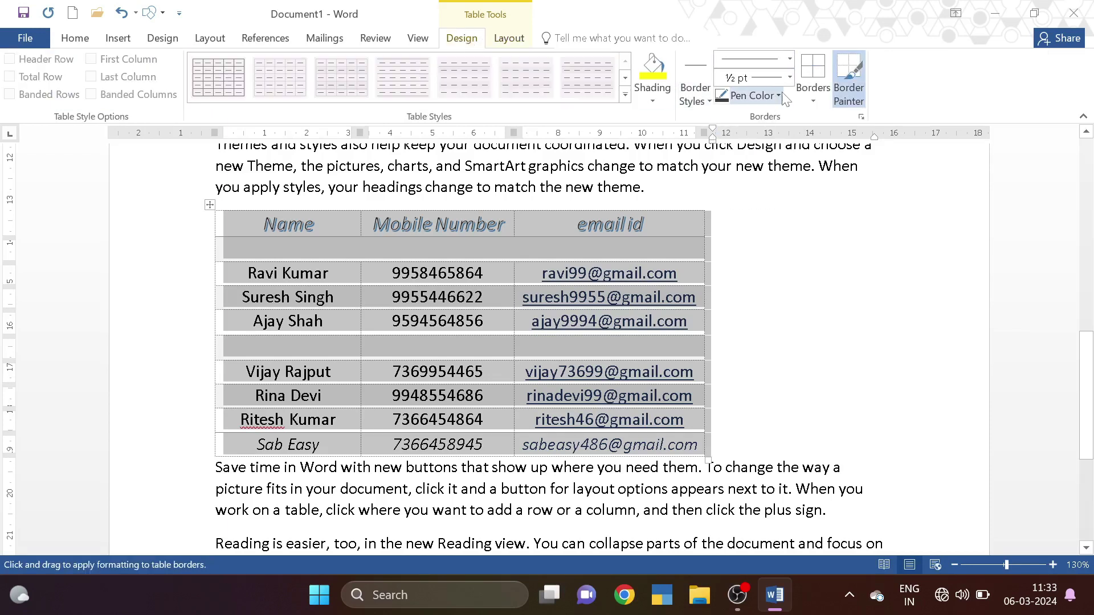
{"action": "left_click", "coordinate": [780, 97]}
{"action": "left_click", "coordinate": [735, 207]}
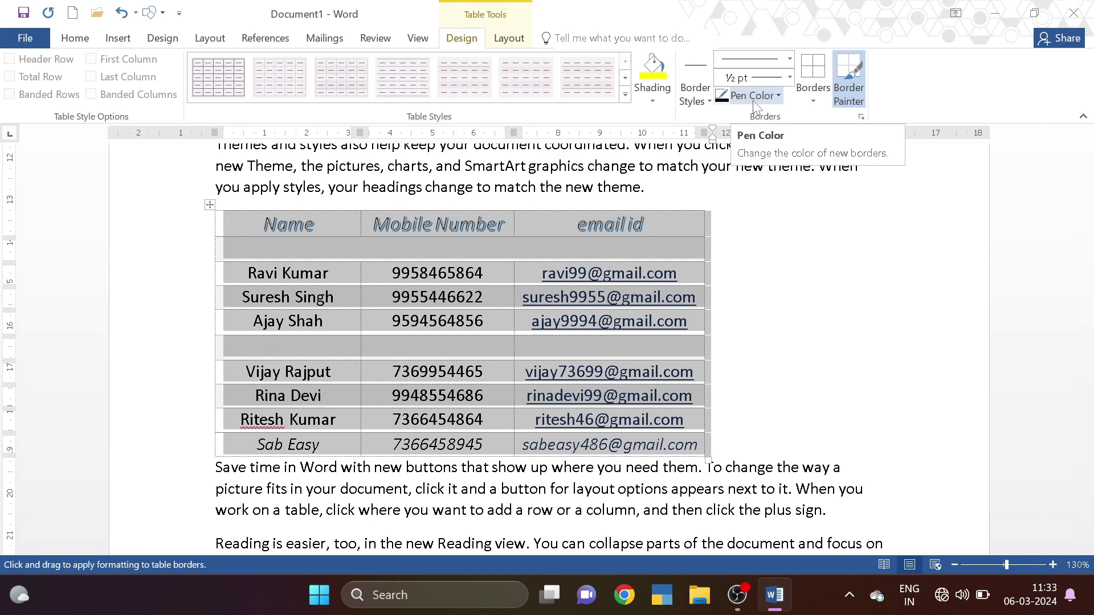
{"action": "left_click", "coordinate": [811, 97]}
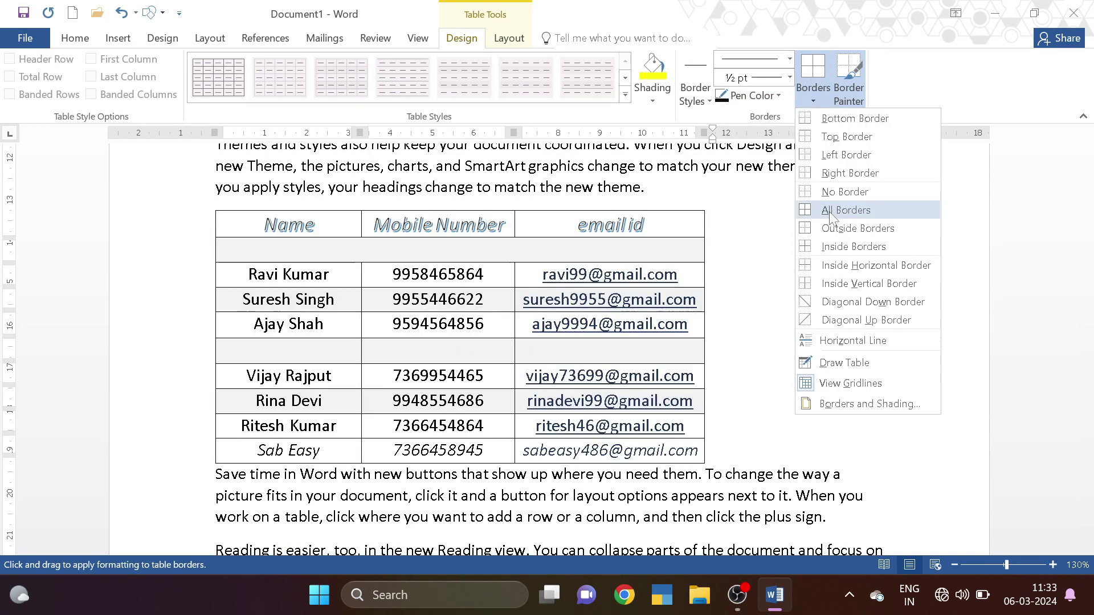
{"action": "left_click", "coordinate": [830, 210]}
{"action": "left_click", "coordinate": [362, 268]}
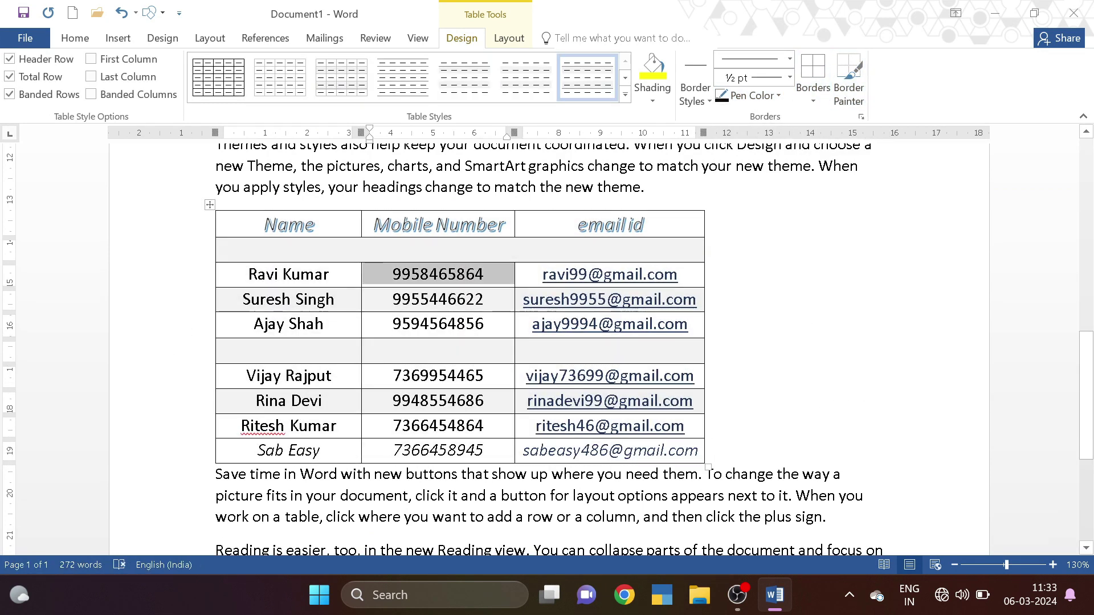
Split the merged cell below the header into 3 columns and 1 row.
{"action": "left_click", "coordinate": [570, 248]}
{"action": "left_click", "coordinate": [509, 38]}
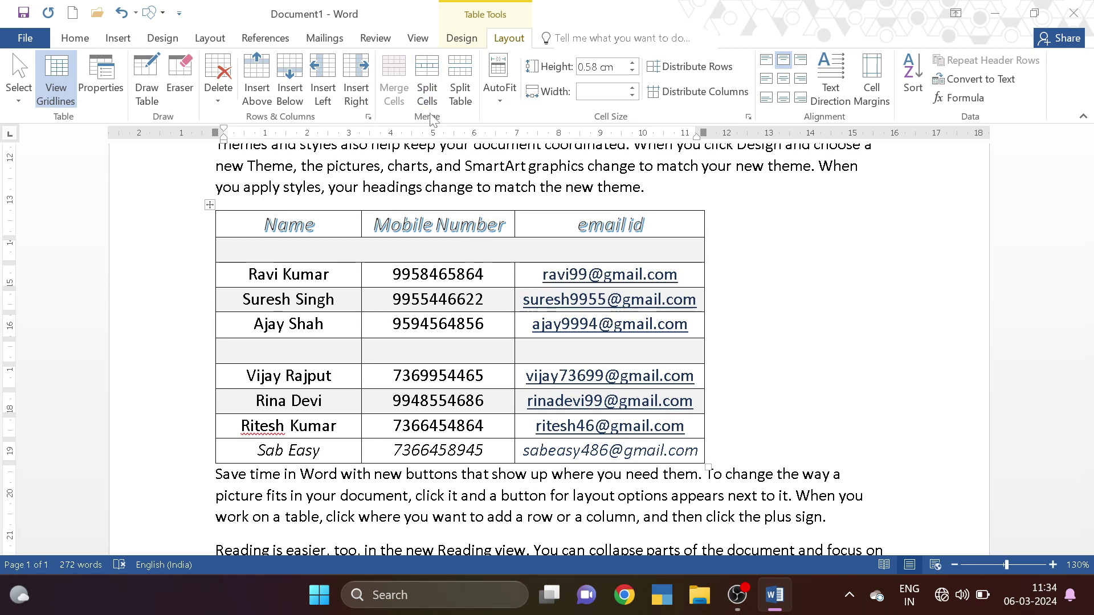
{"action": "left_click", "coordinate": [435, 94]}
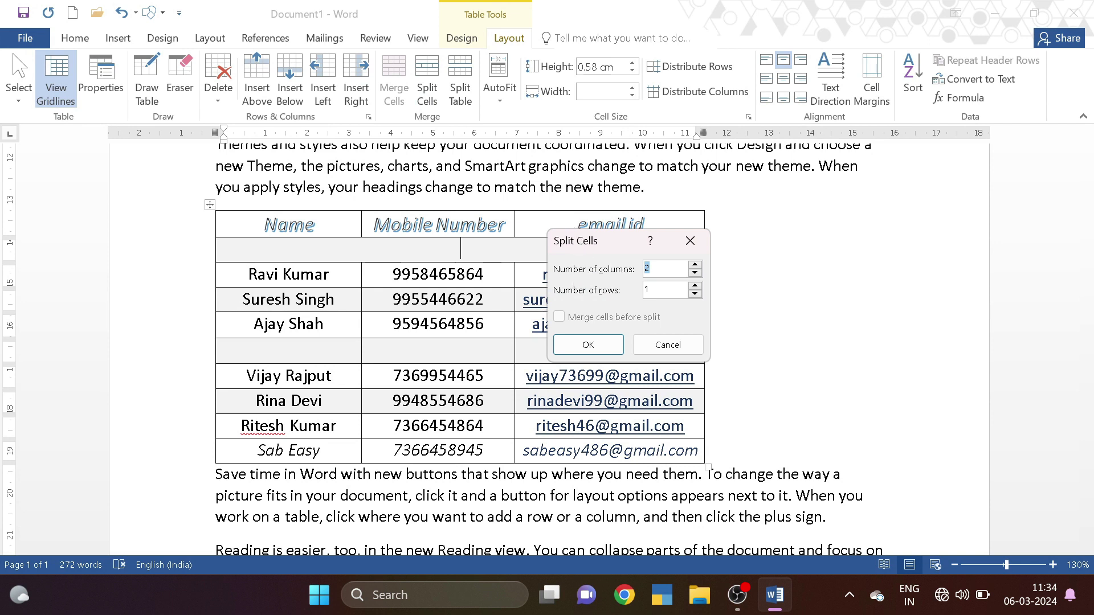
{"action": "left_click_drag", "start_coordinate": [613, 242], "coordinate": [607, 286]}
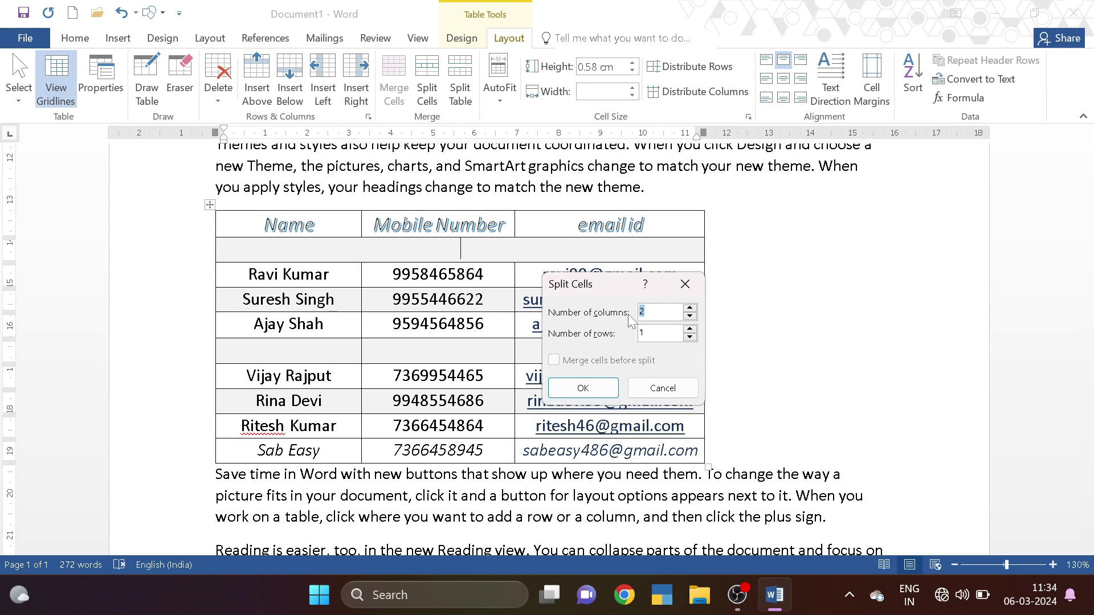
{"action": "type", "text": "3"}
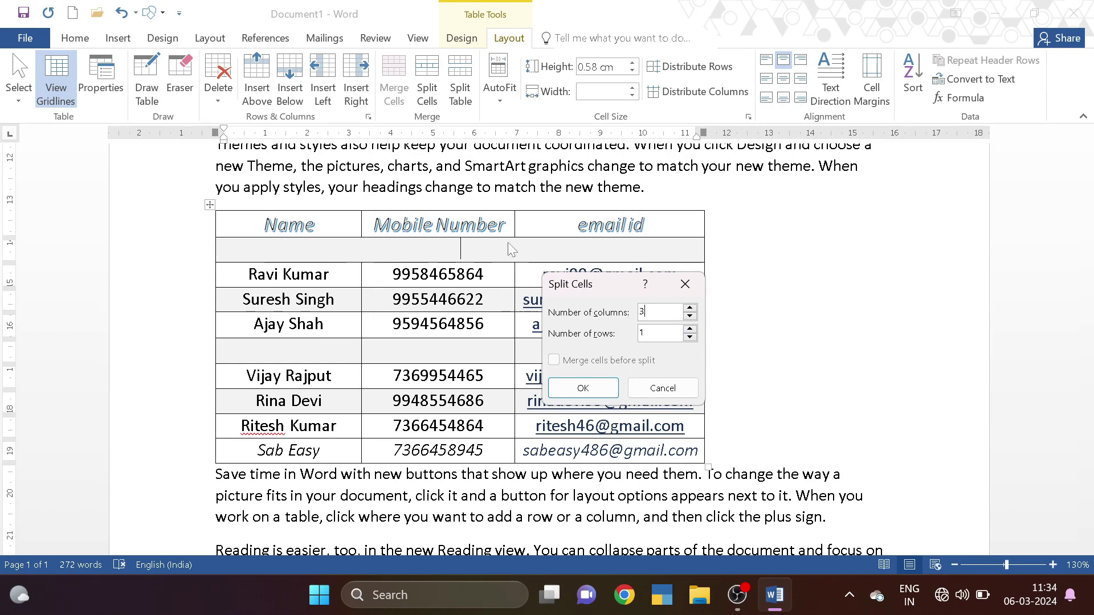
{"action": "left_click", "coordinate": [587, 387]}
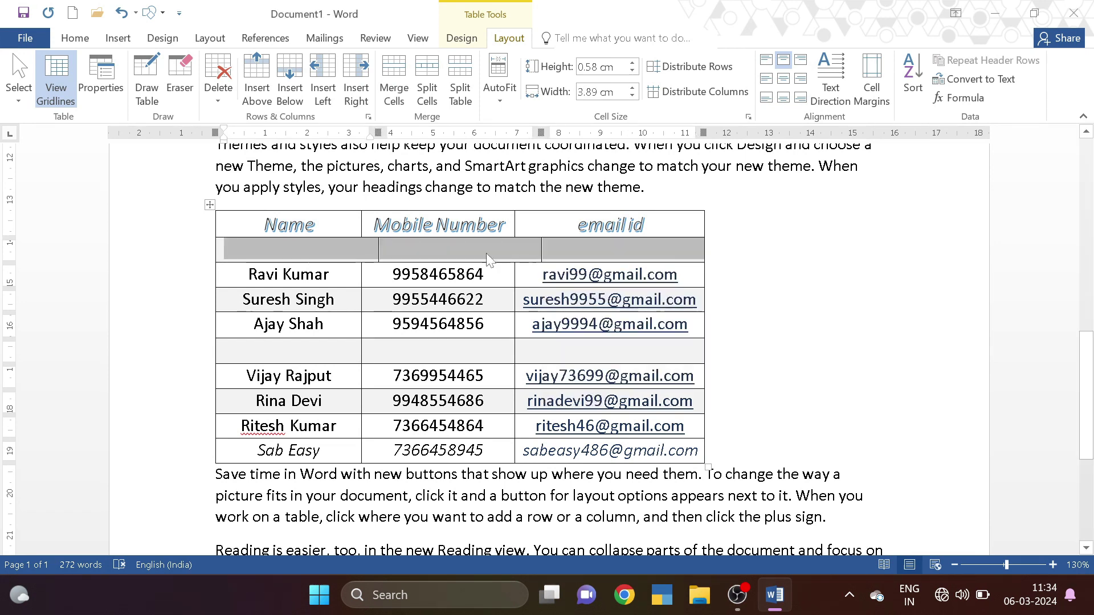
Move the divider between the second and third split cells slightly left, and undo both this move and the split.
{"action": "left_click", "coordinate": [528, 251]}
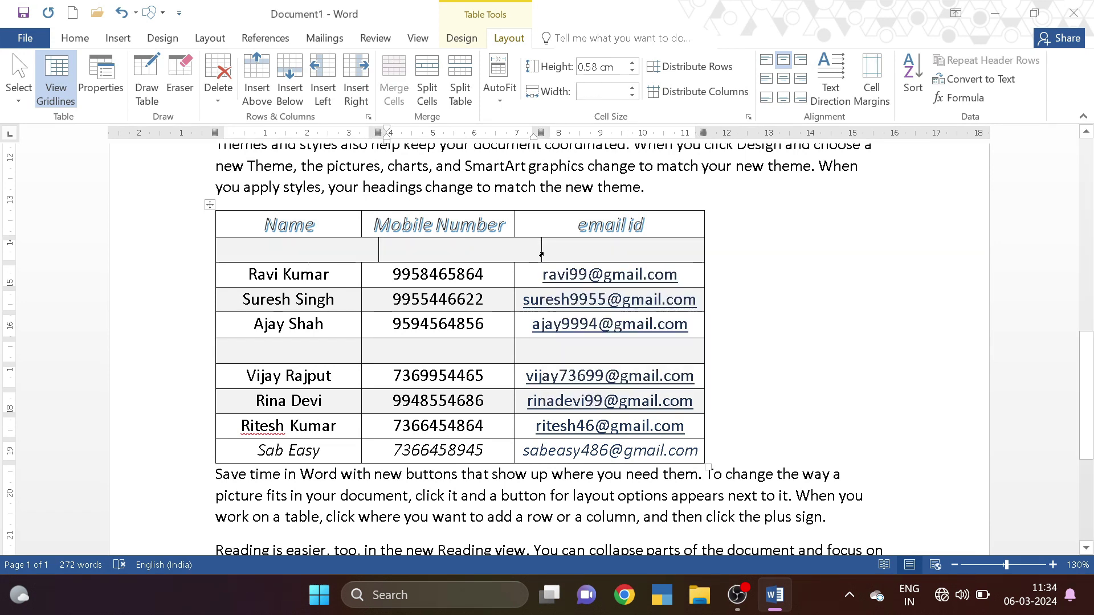
{"action": "left_click_drag", "start_coordinate": [461, 251], "coordinate": [541, 252]}
{"action": "left_click_drag", "start_coordinate": [540, 253], "coordinate": [530, 253]}
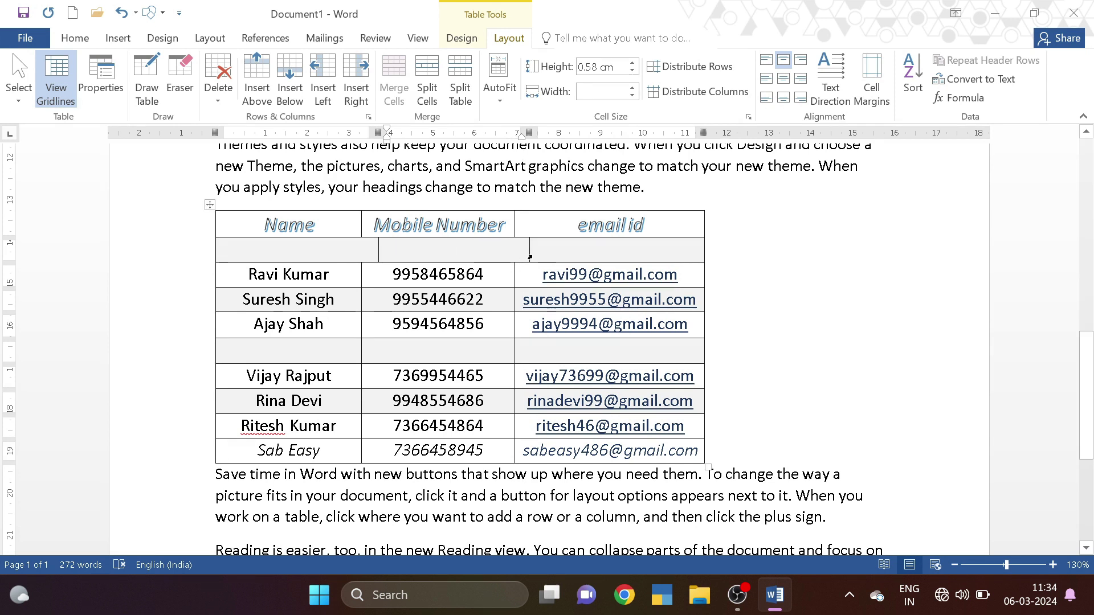
{"action": "key", "text": "ctrl+z"}
{"action": "key", "text": "ctrl+z"}
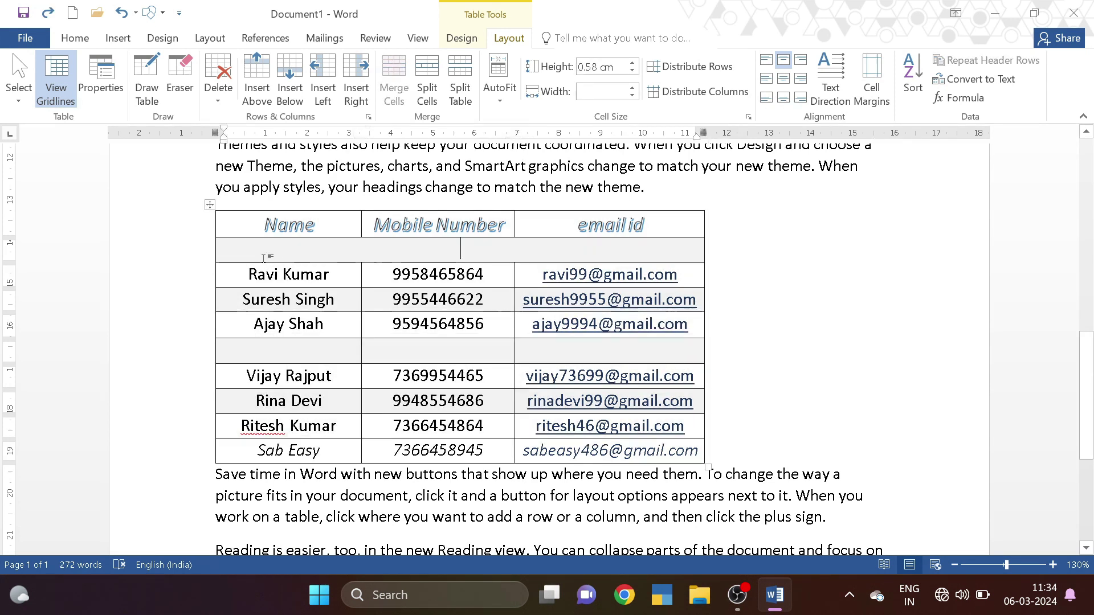
Split the merged row below the header into 3 columns and 2 rows, with Merge cells before split enabled.
{"action": "left_click", "coordinate": [217, 252]}
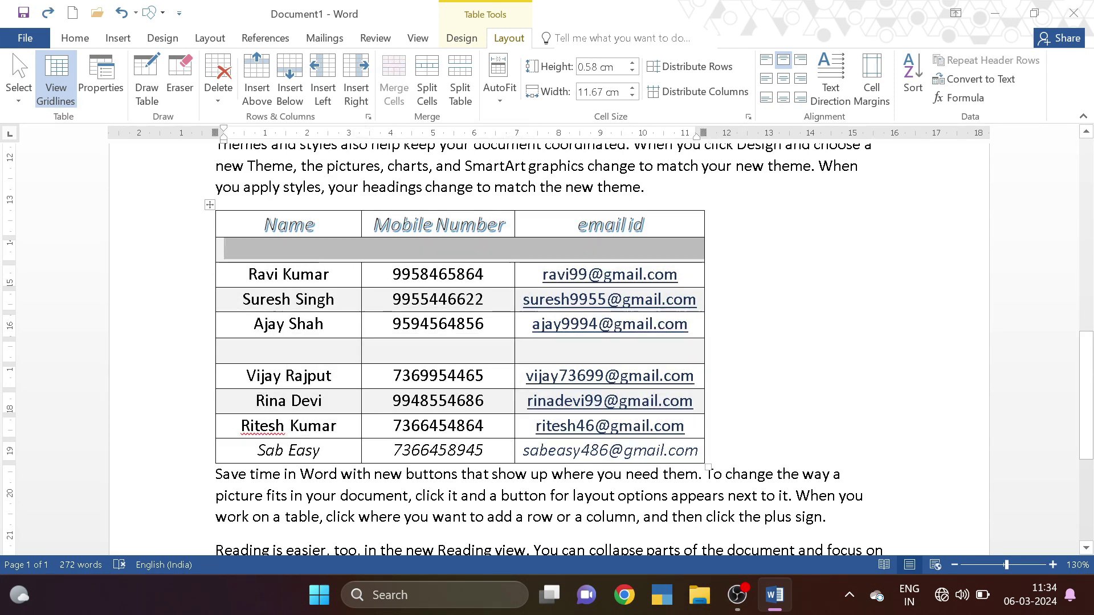
{"action": "left_click", "coordinate": [427, 93]}
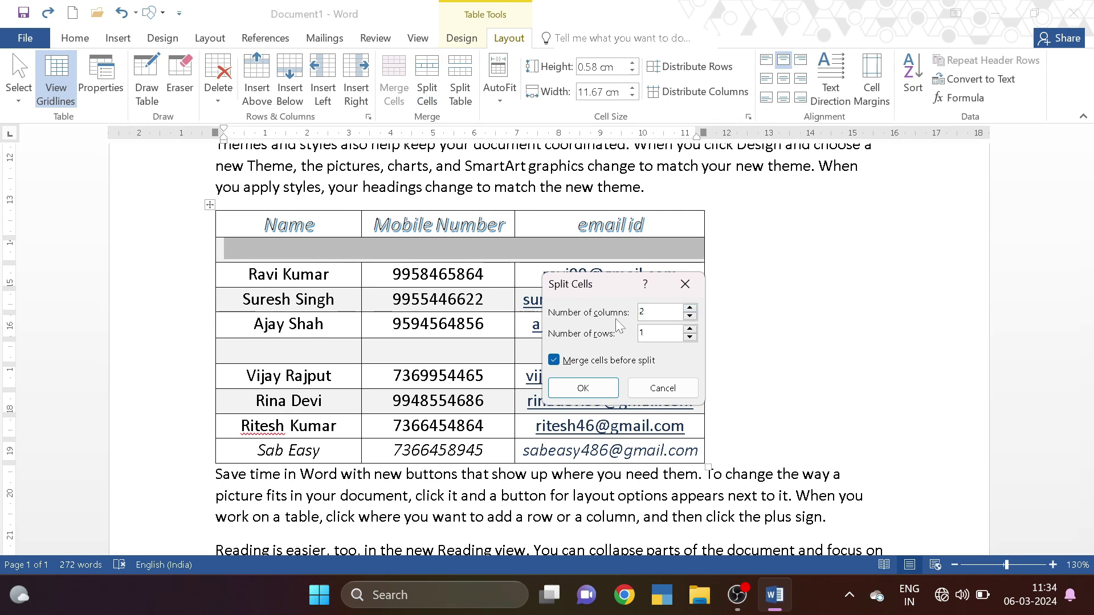
{"action": "key", "text": "BackSpace"}
{"action": "type", "text": "3"}
{"action": "key", "text": "Tab"}
{"action": "type", "text": "2"}
{"action": "left_click", "coordinate": [583, 389]}
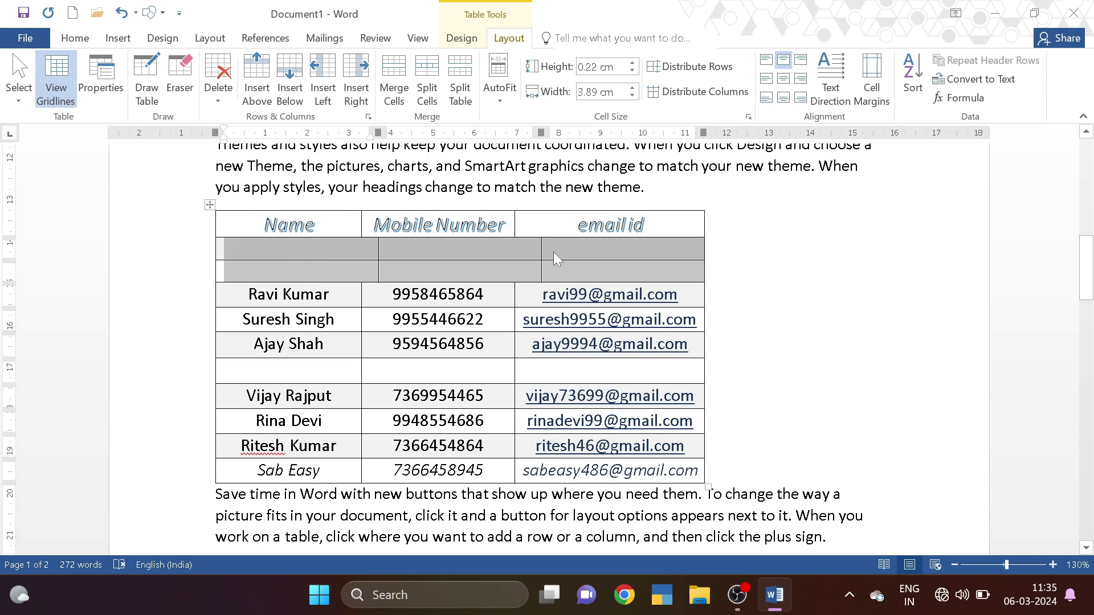
{"action": "left_click", "coordinate": [185, 291]}
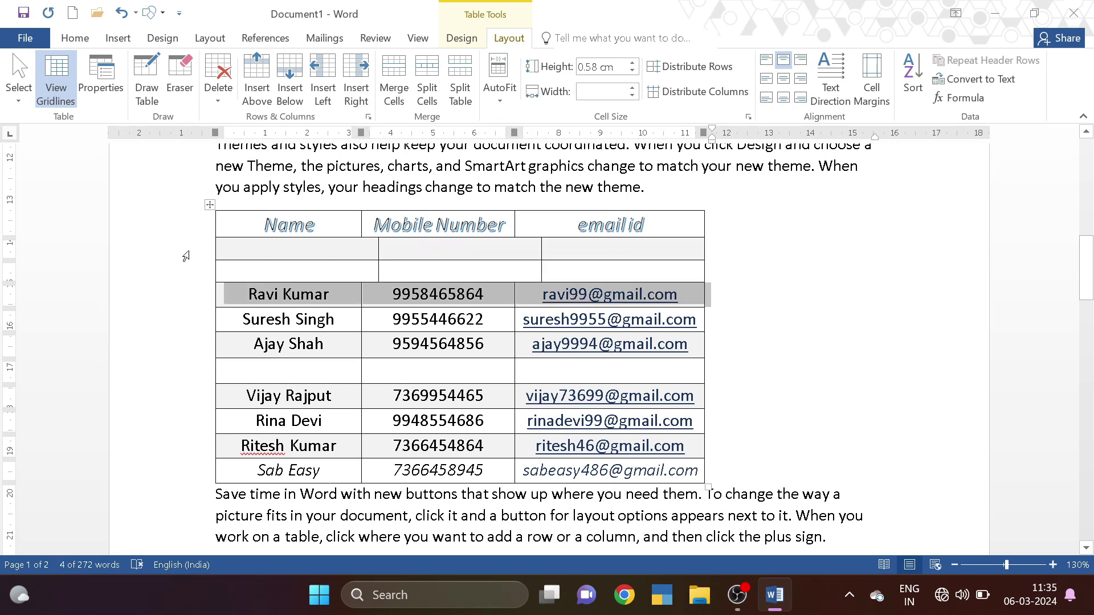
{"action": "left_click", "coordinate": [195, 264]}
{"action": "left_click", "coordinate": [193, 272]}
{"action": "left_click", "coordinate": [556, 267]}
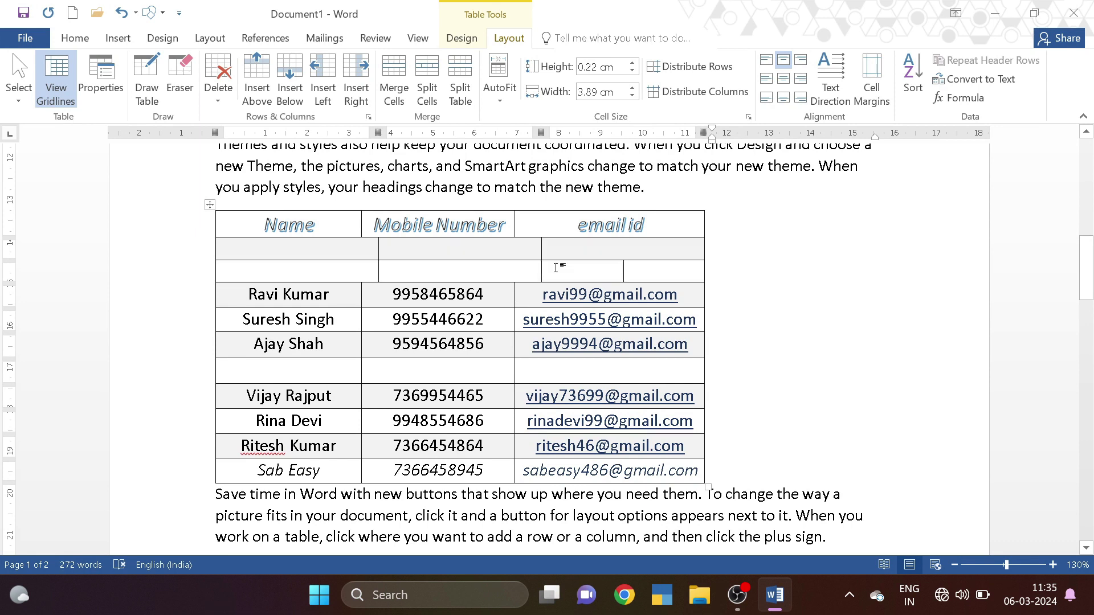
{"action": "left_click", "coordinate": [432, 102]}
{"action": "key", "text": "Return"}
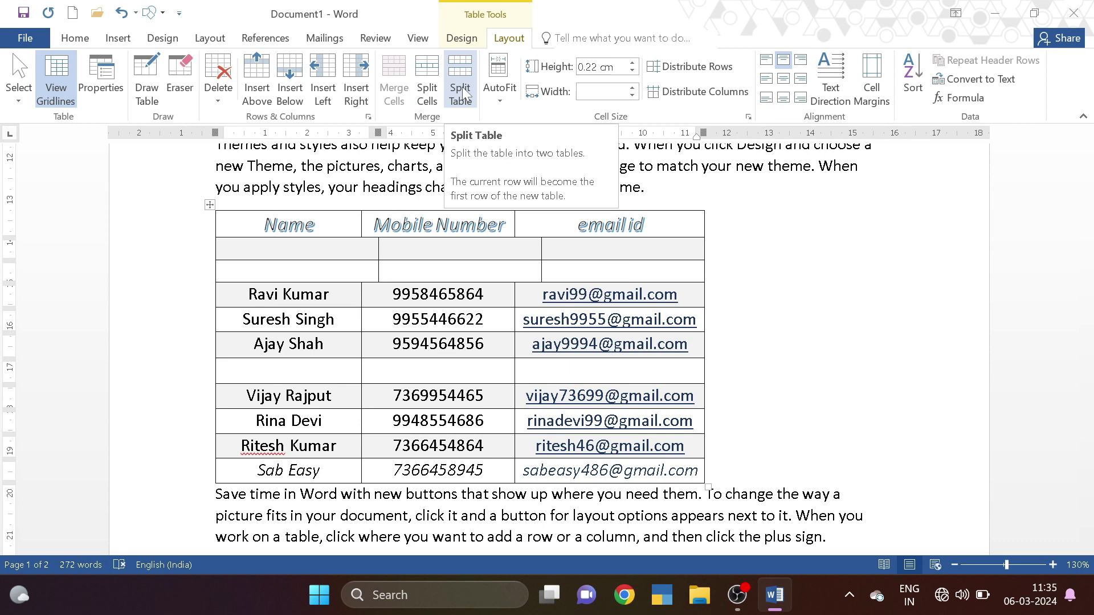
Split the contact table into two tables so that its sixth row becomes the first row of the second table.
{"action": "left_click", "coordinate": [189, 353]}
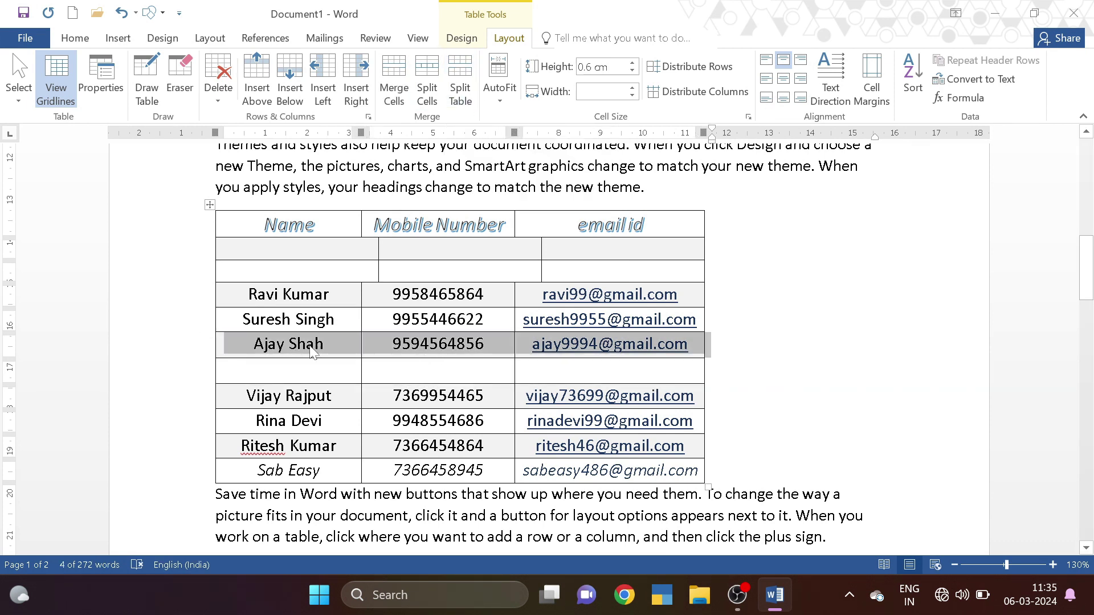
{"action": "left_click", "coordinate": [455, 94]}
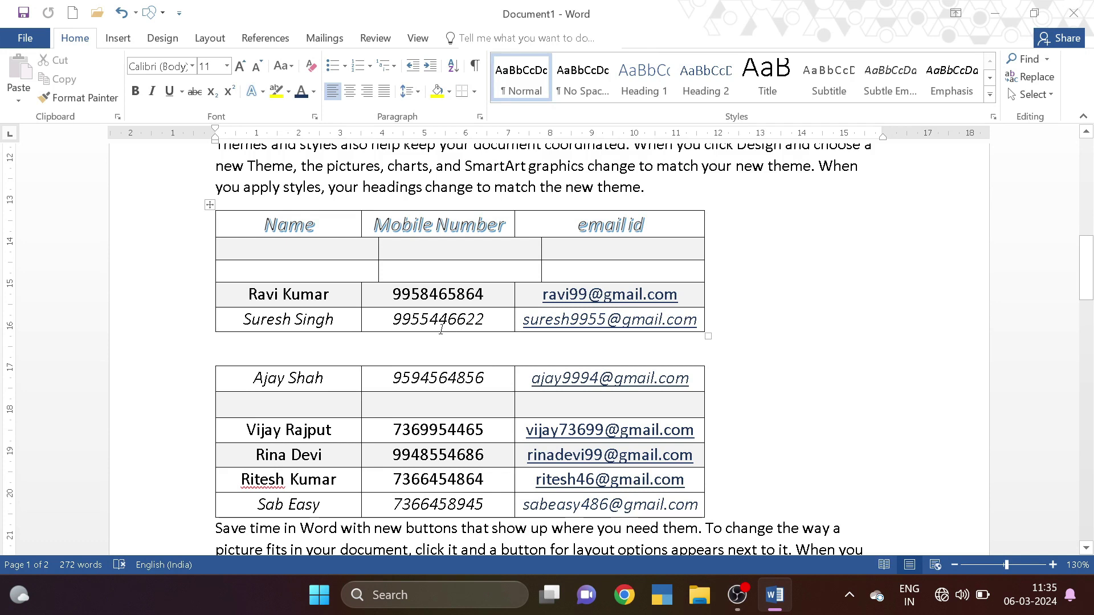
{"action": "left_click", "coordinate": [460, 271]}
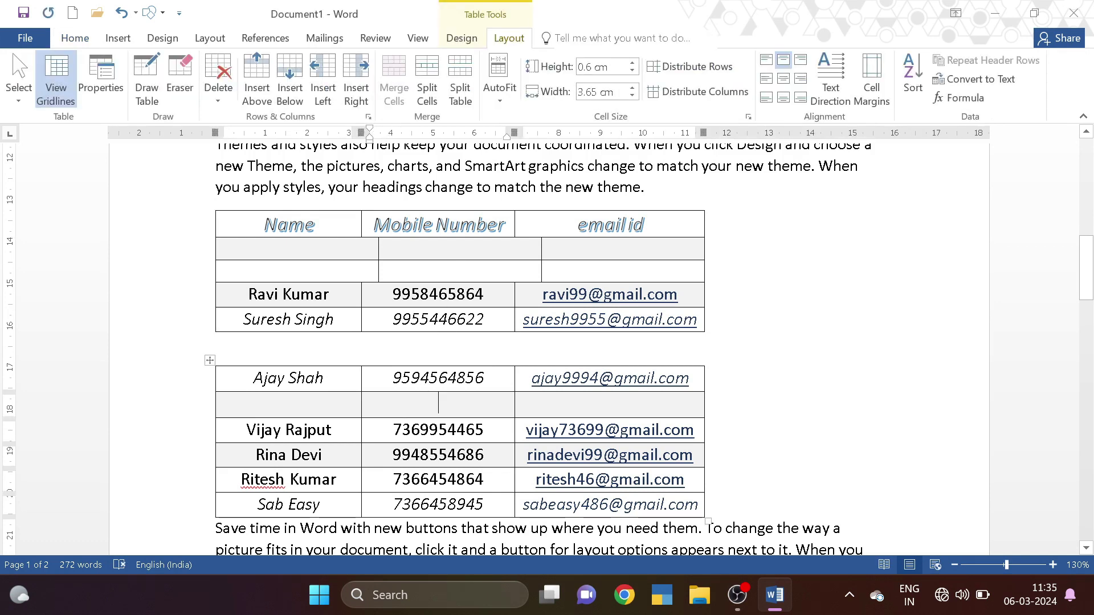
Apply AutoFit Contents to the upper of the two split tables.
{"action": "left_click", "coordinate": [403, 248]}
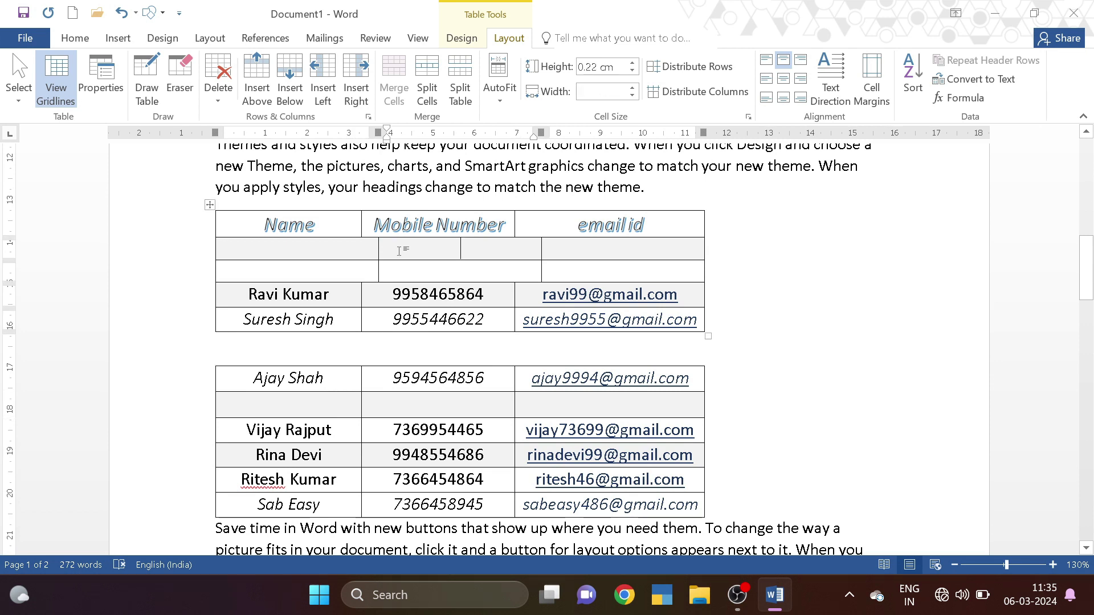
{"action": "left_click", "coordinate": [509, 94]}
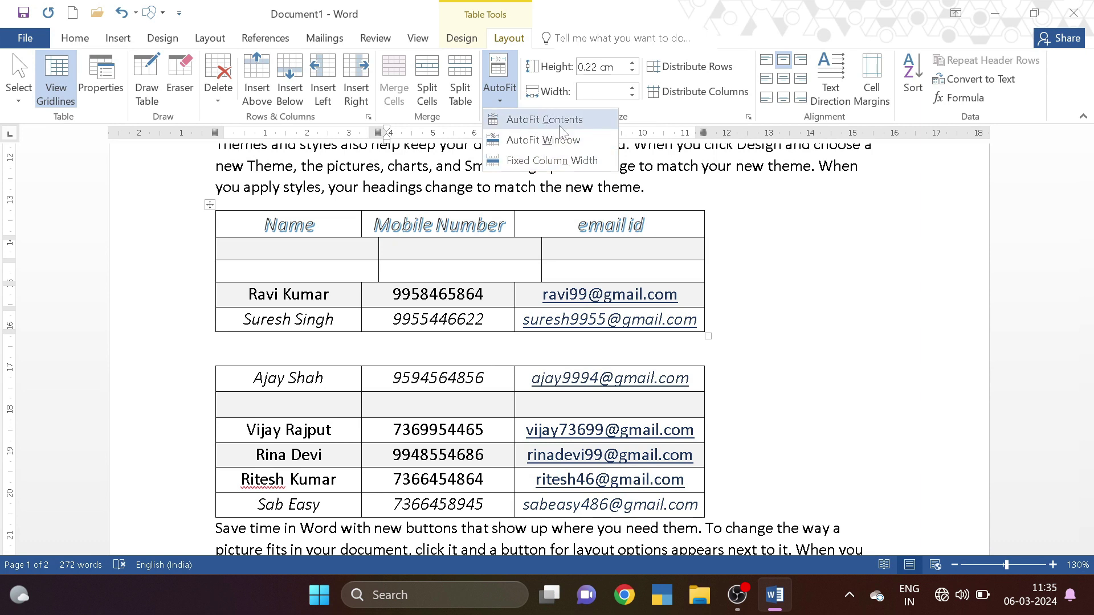
{"action": "left_click", "coordinate": [573, 120]}
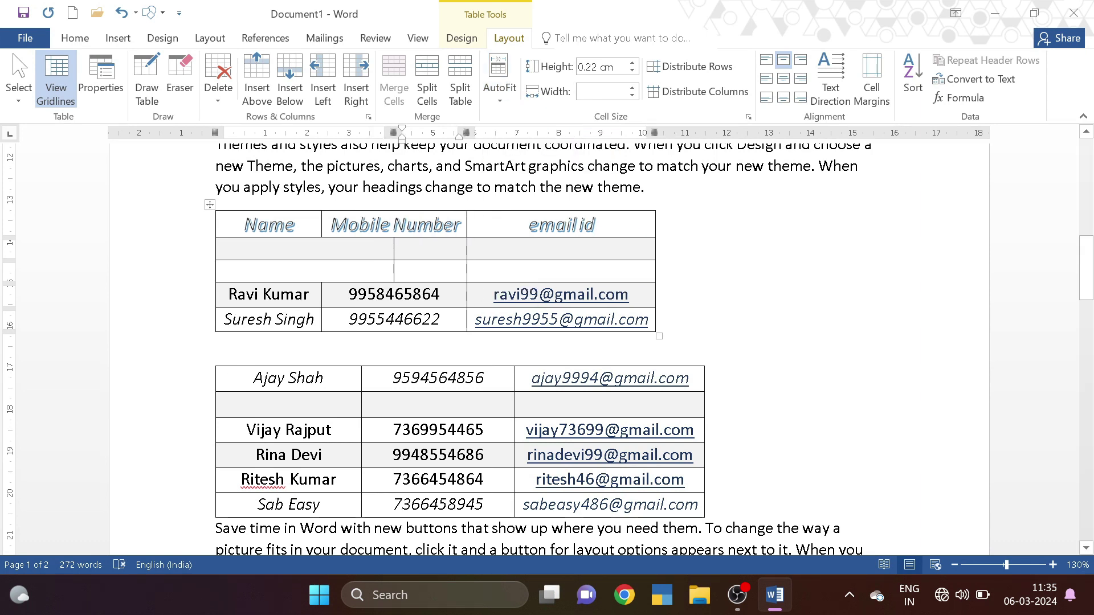
{"action": "left_click", "coordinate": [300, 230]}
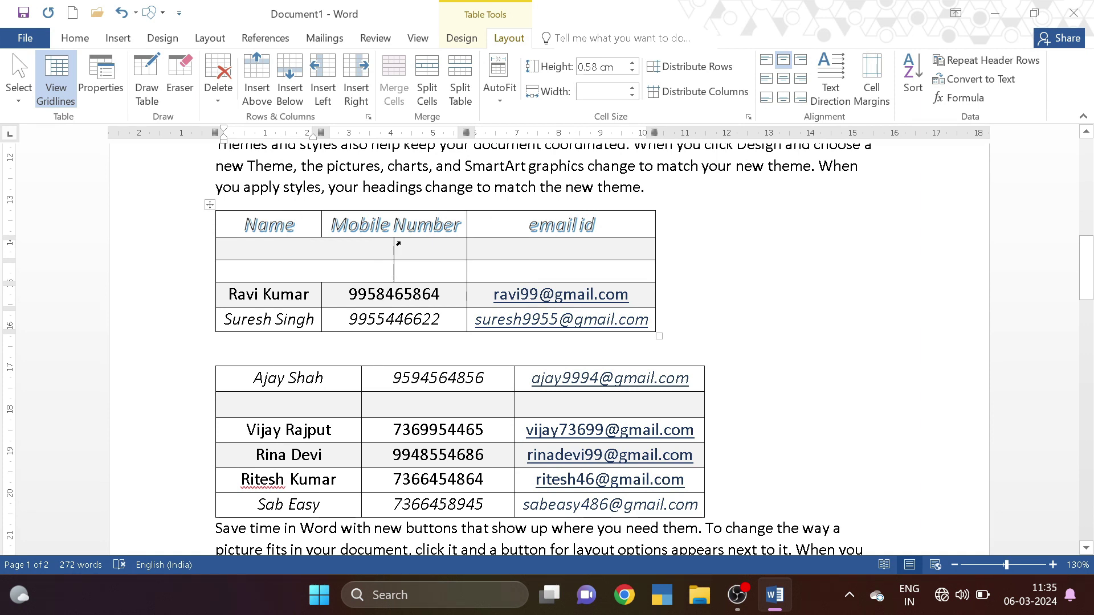
Insert a new table with 3 columns and 6 rows at the end of the document on page 2.
{"action": "key", "text": "ctrl+End"}
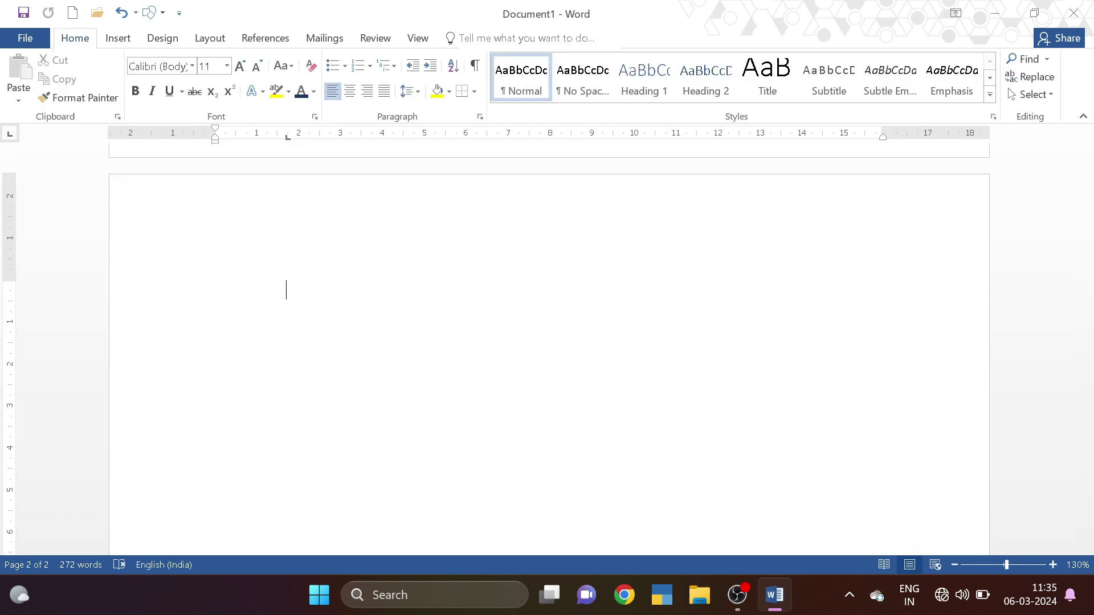
{"action": "left_click", "coordinate": [126, 40]}
{"action": "left_click", "coordinate": [111, 104]}
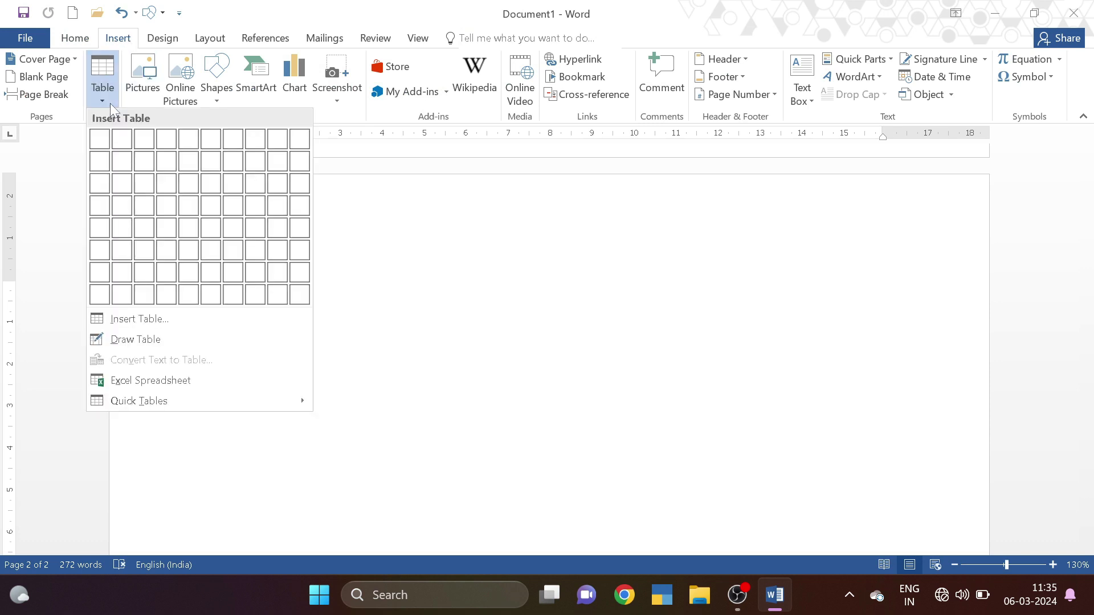
{"action": "left_click", "coordinate": [144, 250]}
Apply AutoFit Contents to the new empty table.
{"action": "left_click", "coordinate": [509, 37]}
{"action": "left_click", "coordinate": [500, 91]}
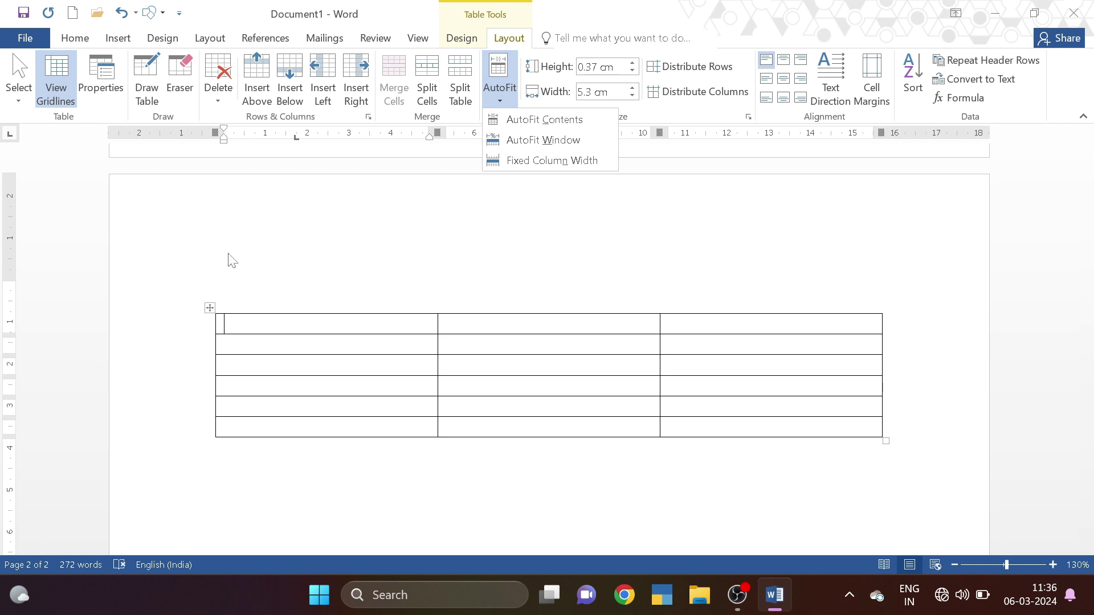
{"action": "left_click", "coordinate": [548, 127]}
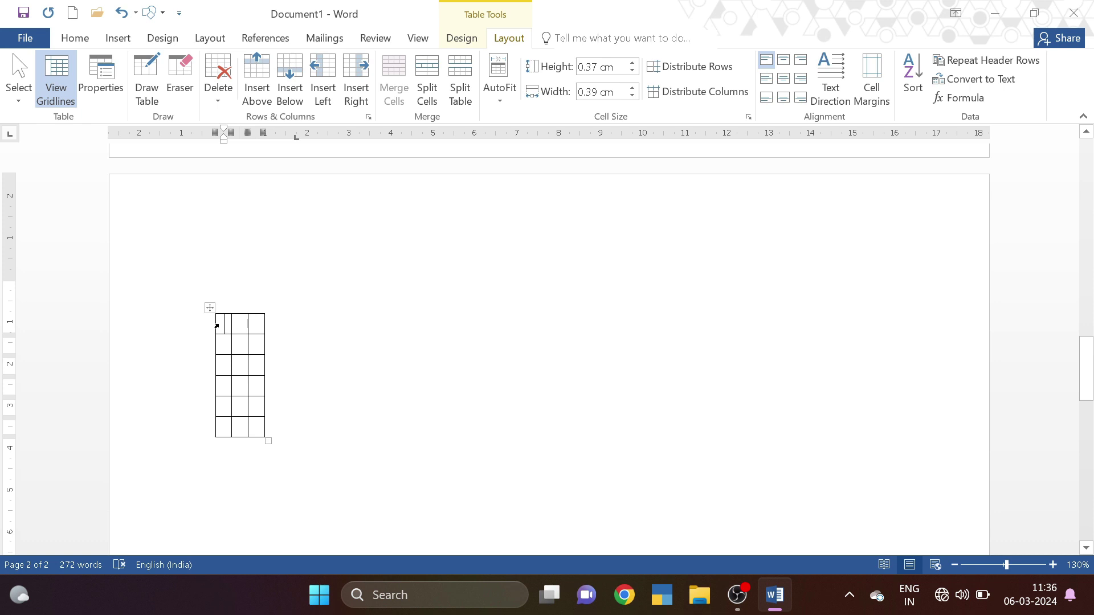
Fill the new table's header row with Name, Roll Number and Mobile Number.
{"action": "type", "text": "Name"}
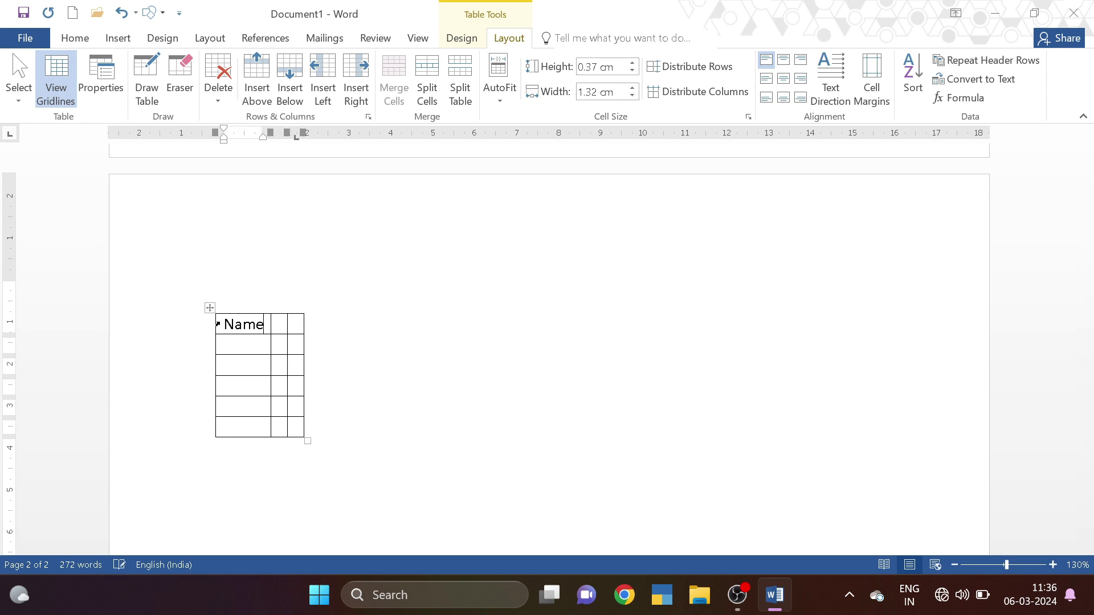
{"action": "key", "text": "Tab"}
{"action": "type", "text": "roll"}
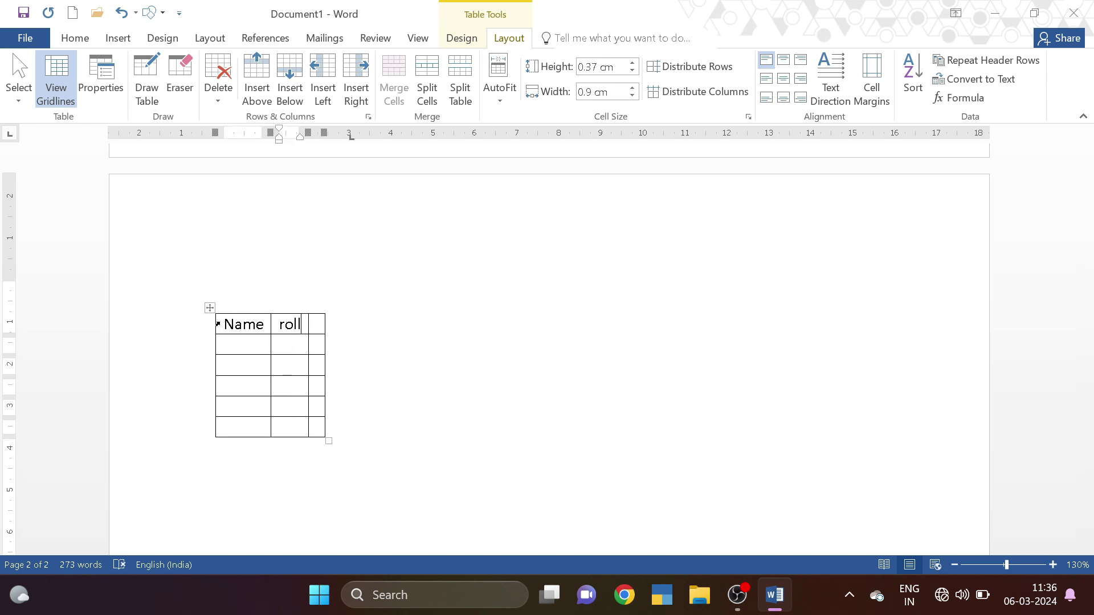
{"action": "key", "text": "BackSpace"}
{"action": "key", "text": "BackSpace"}
{"action": "key", "text": "BackSpace"}
{"action": "key", "text": "BackSpace"}
{"action": "type", "text": "Roll Nu"}
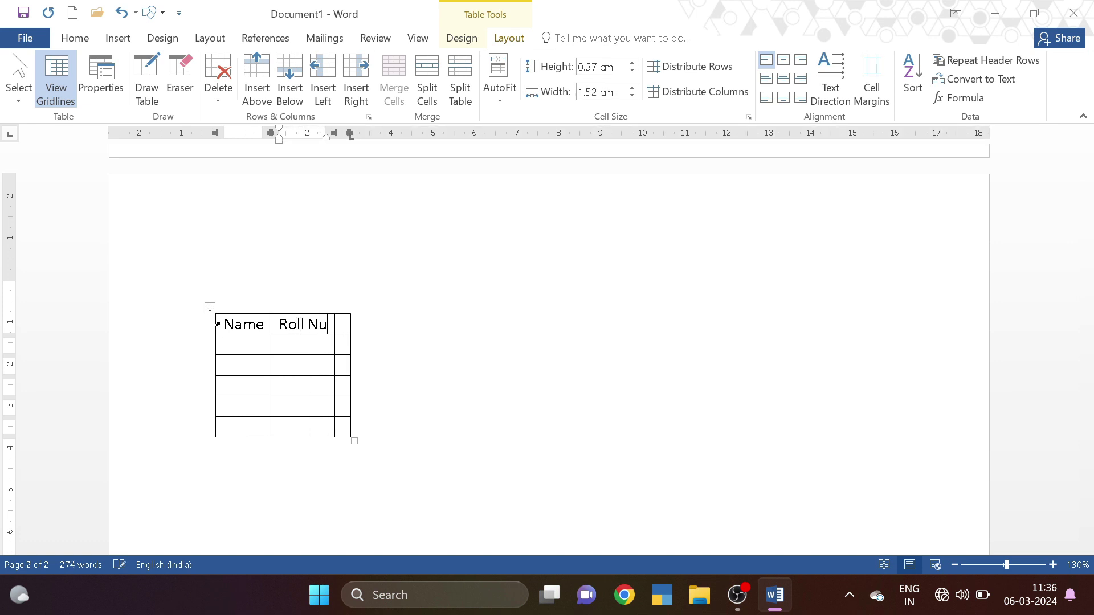
{"action": "type", "text": "mber"}
{"action": "key", "text": "Tab"}
{"action": "type", "text": "Mobile Number"}
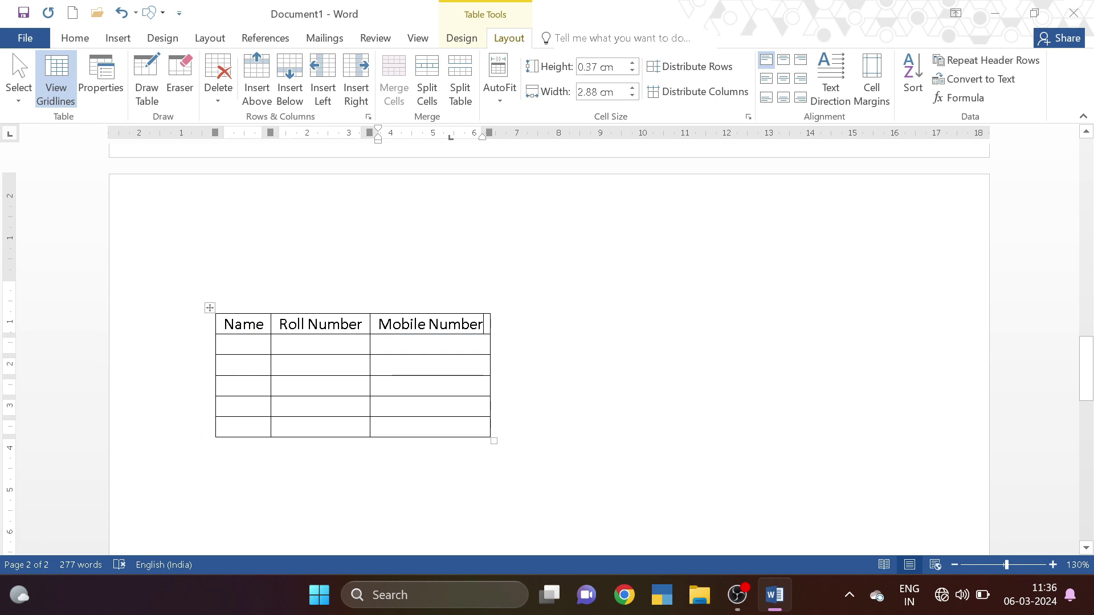
Select the whole new table and apply AutoFit Window to it.
{"action": "left_click", "coordinate": [209, 308]}
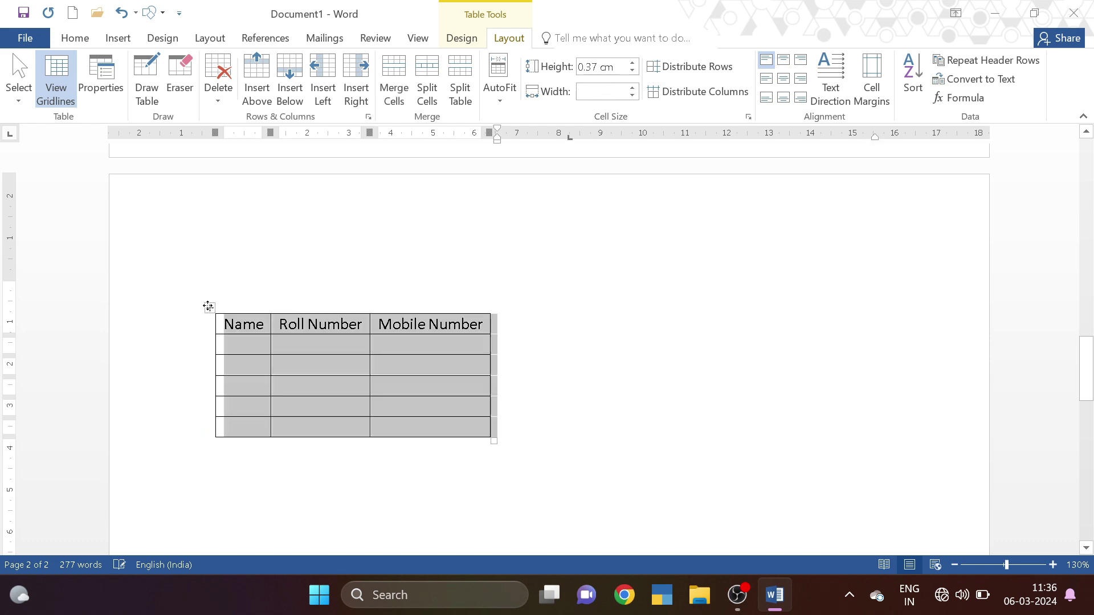
{"action": "left_click", "coordinate": [505, 103]}
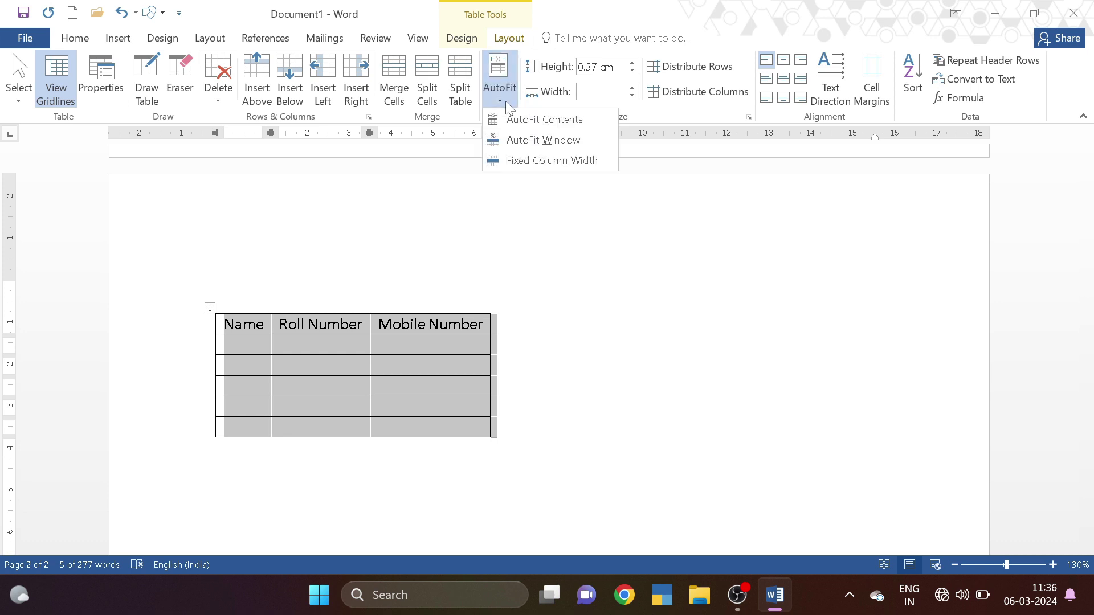
{"action": "left_click", "coordinate": [547, 140]}
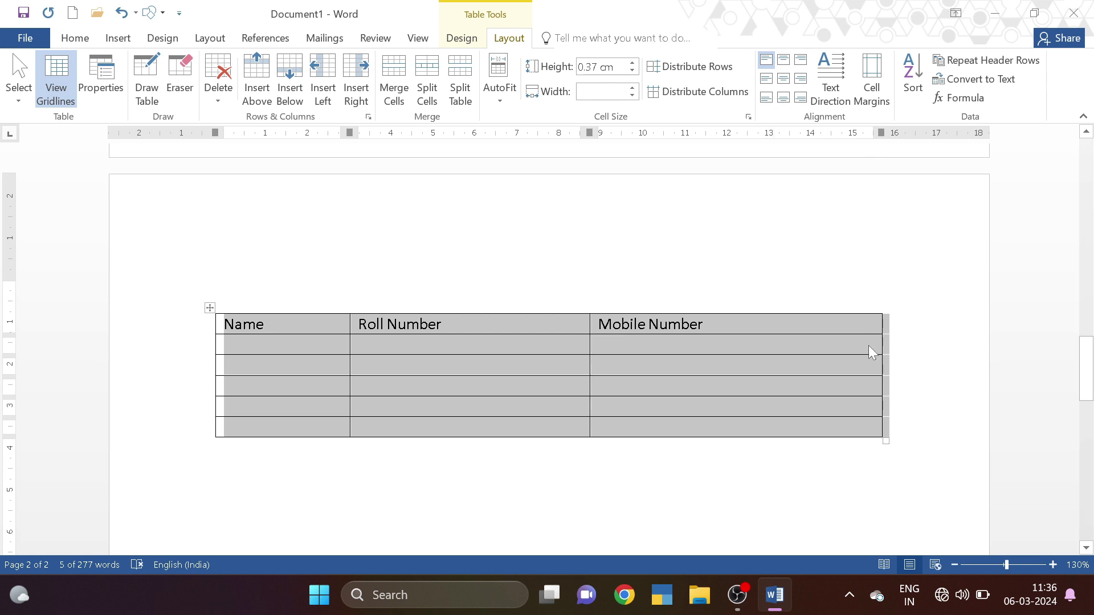
Switch the new table to Fixed Column Width.
{"action": "left_click", "coordinate": [499, 91]}
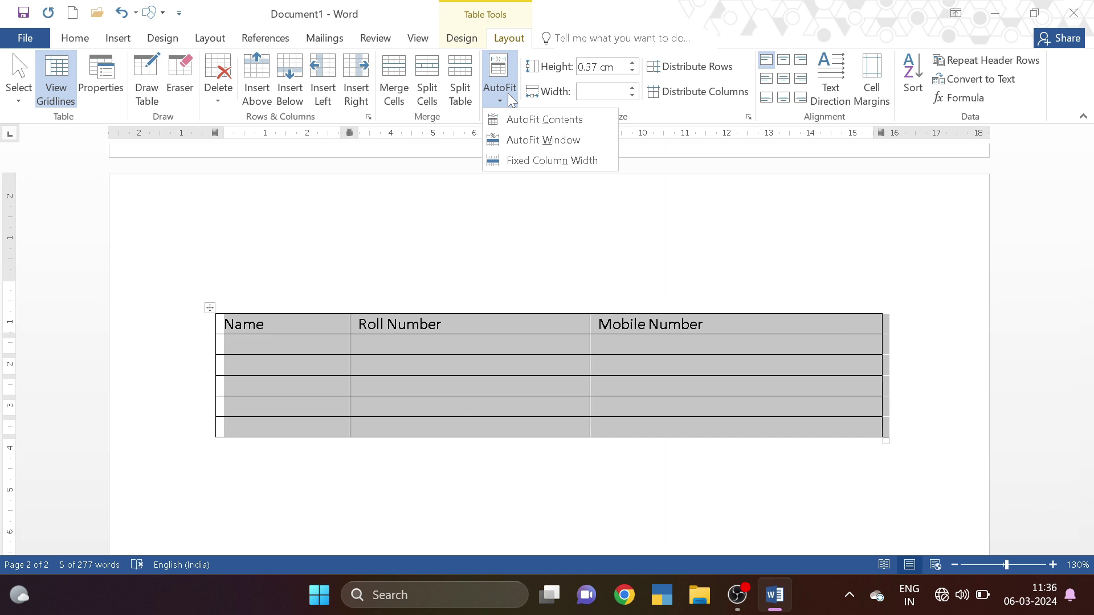
{"action": "left_click", "coordinate": [586, 159]}
{"action": "left_click", "coordinate": [580, 362]}
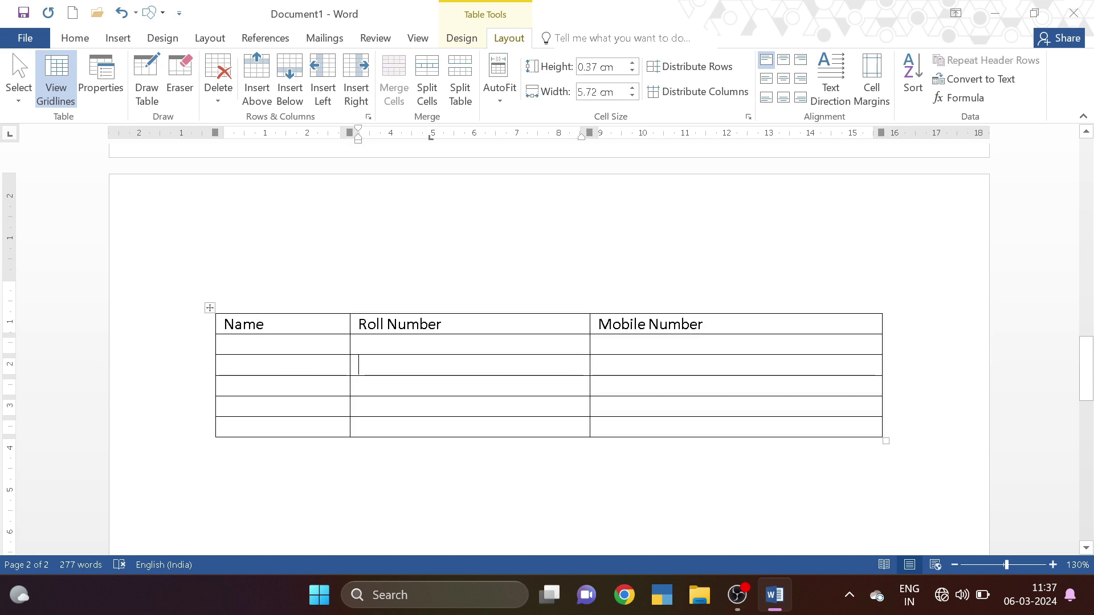
Narrow the whole table to about 9.7 cm, and set the Name header cell to 2.6 cm wide and 0.8 cm high.
{"action": "left_click_drag", "start_coordinate": [884, 441], "coordinate": [625, 439]}
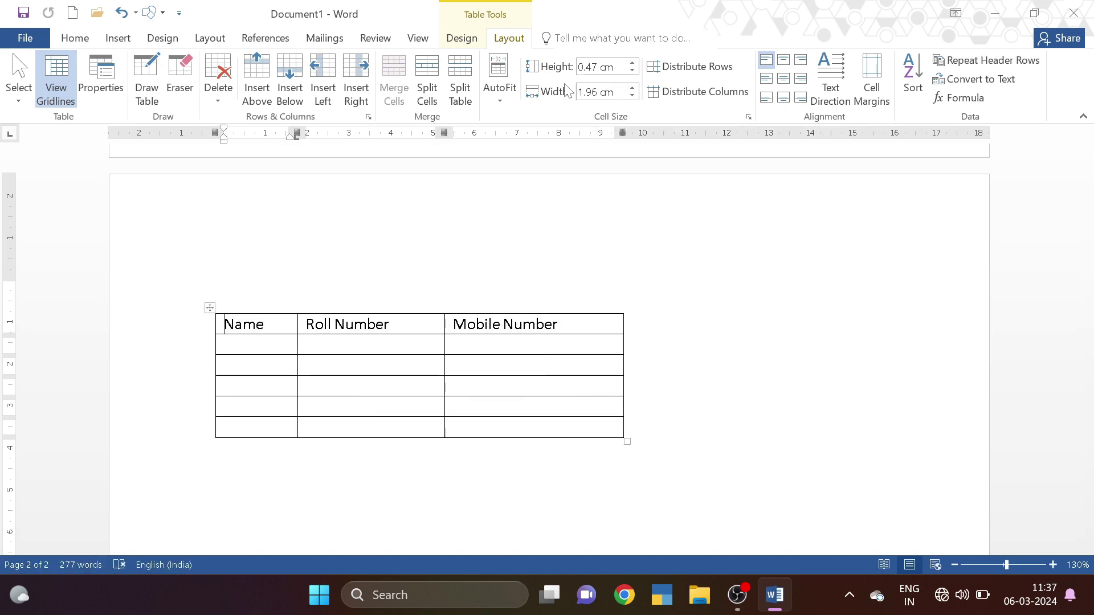
{"action": "left_click", "coordinate": [632, 88]}
{"action": "left_click", "coordinate": [632, 64]}
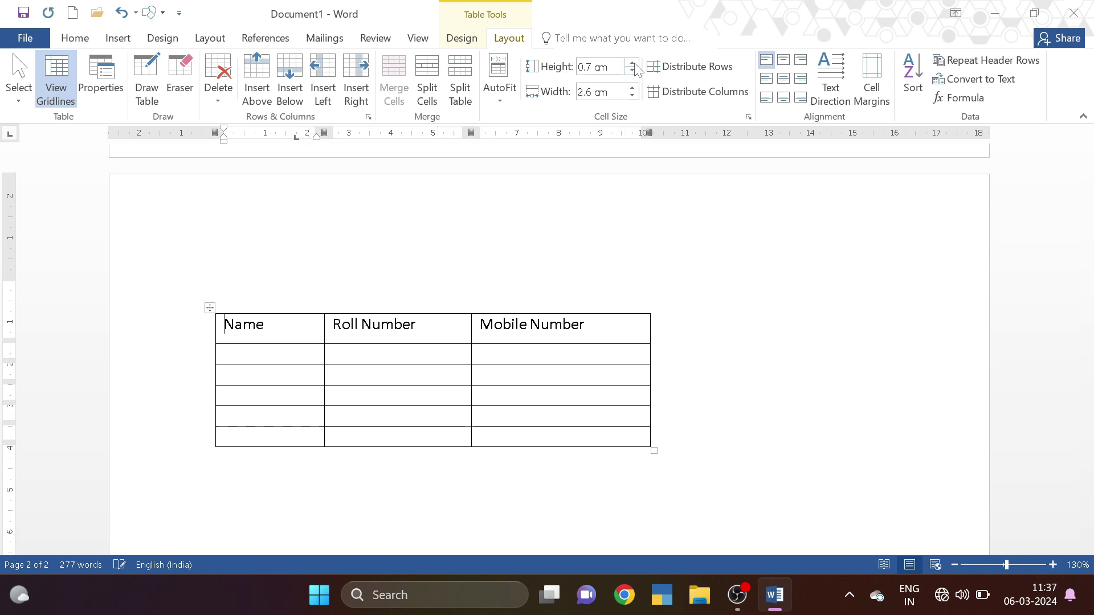
{"action": "left_click", "coordinate": [632, 71]}
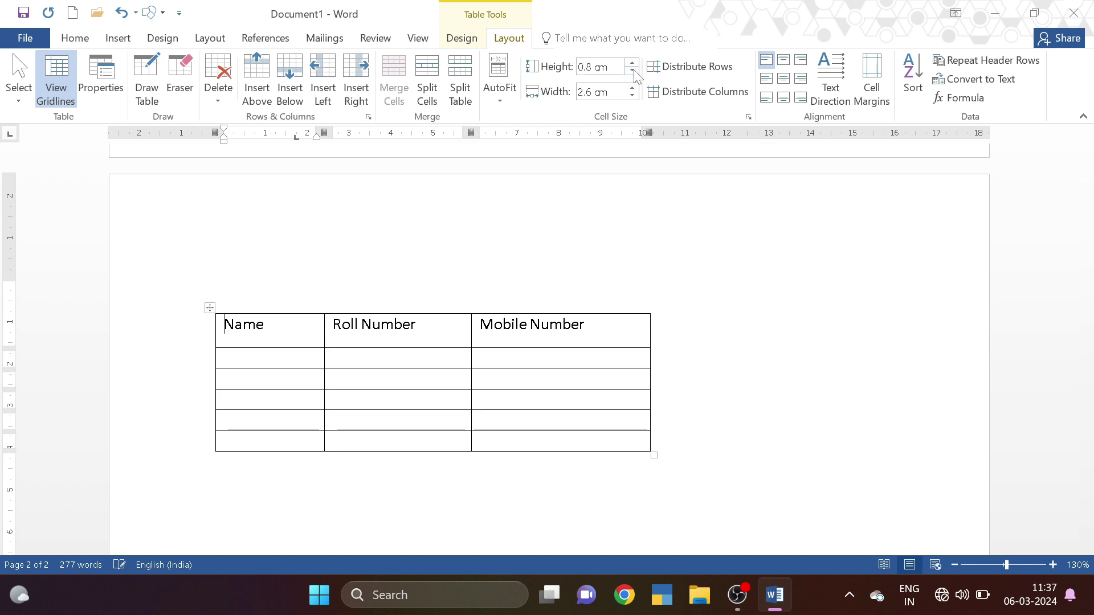
Enter "The quick brown fox jumps upon" in the cell below the Name header.
{"action": "left_click", "coordinate": [510, 100]}
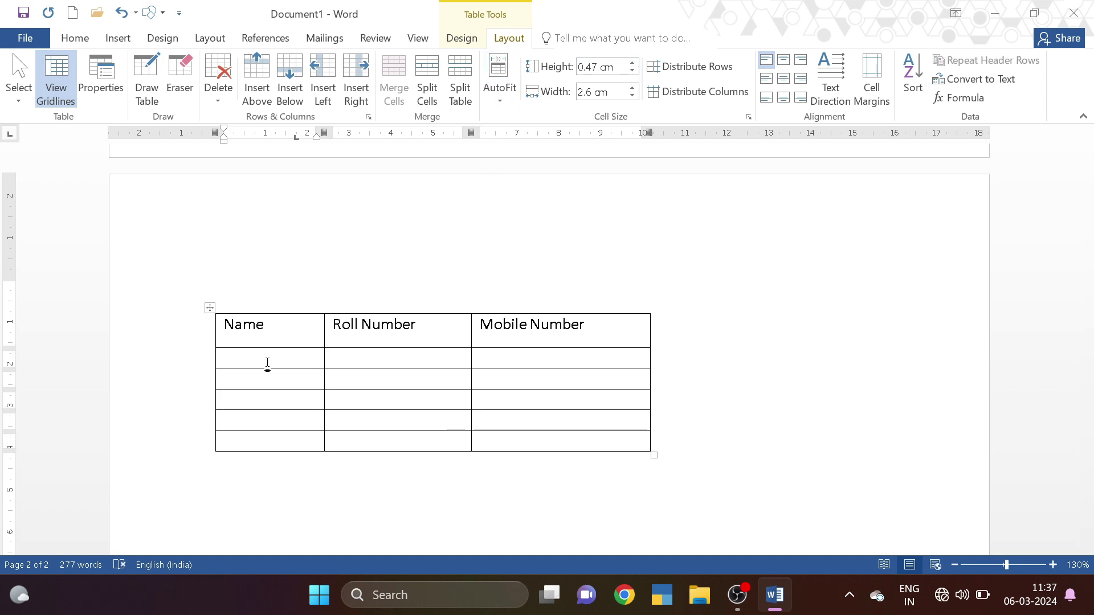
{"action": "type", "text": "The quick brown fox jumps upon nright ov"}
{"action": "key", "text": "BackSpace"}
{"action": "key", "text": "BackSpace"}
{"action": "key", "text": "BackSpace"}
{"action": "key", "text": "BackSpace"}
{"action": "key", "text": "BackSpace"}
{"action": "key", "text": "BackSpace"}
{"action": "key", "text": "BackSpace"}
{"action": "key", "text": "BackSpace"}
{"action": "key", "text": "BackSpace"}
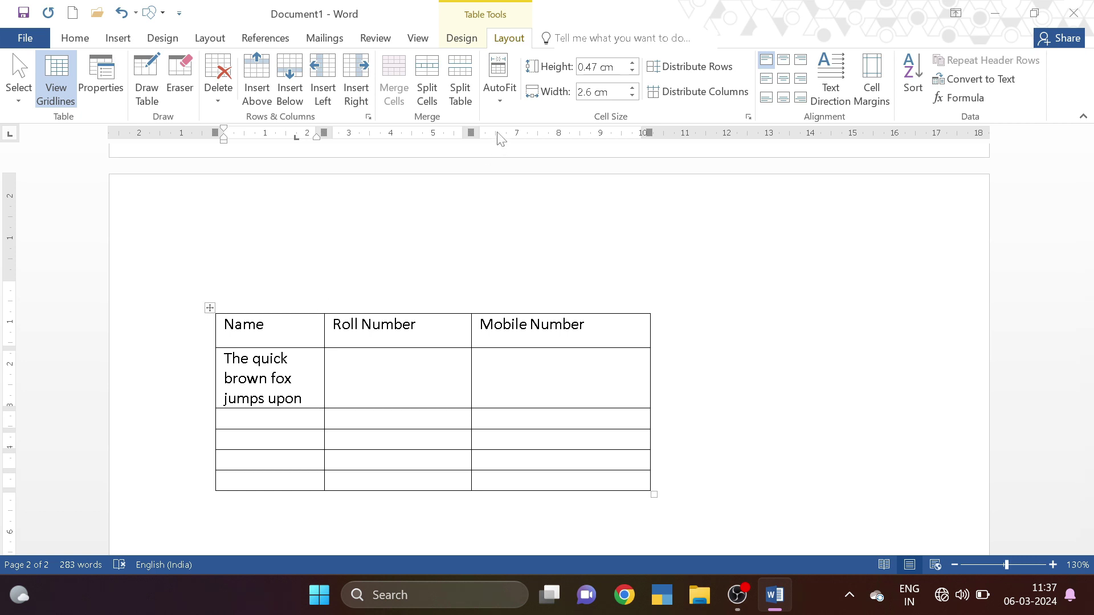
Distribute all rows and all columns of the page 2 table evenly.
{"action": "left_click", "coordinate": [500, 85]}
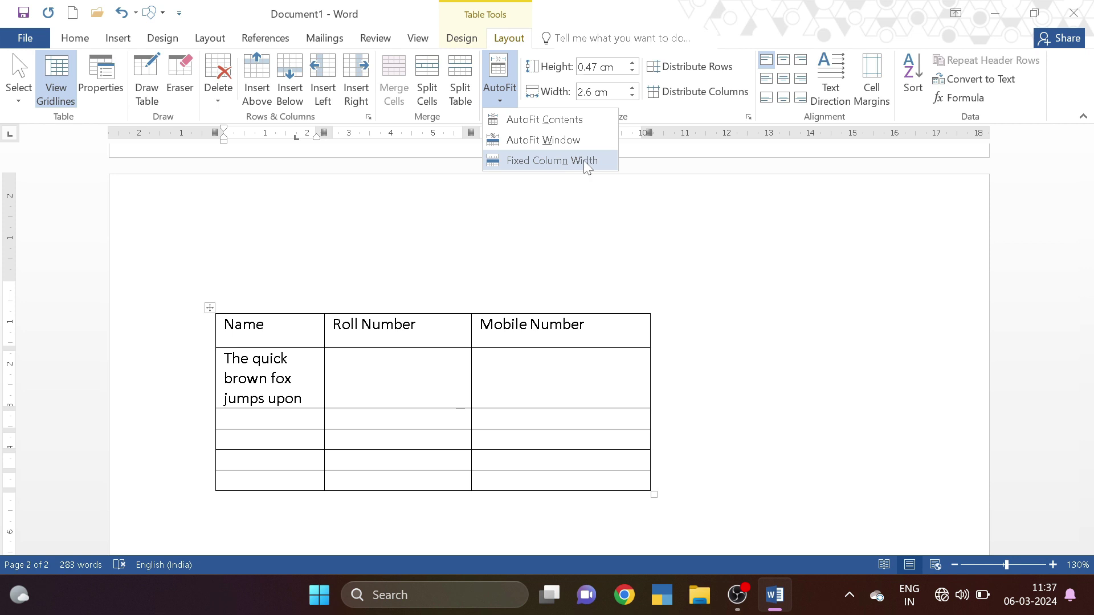
{"action": "left_click", "coordinate": [648, 108]}
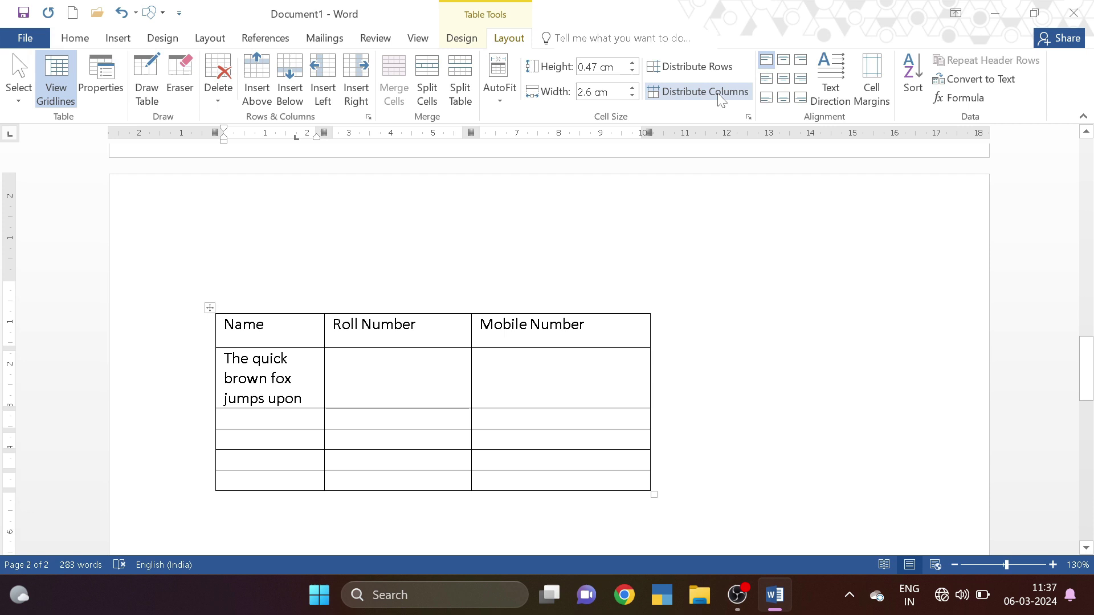
{"action": "left_click", "coordinate": [312, 340]}
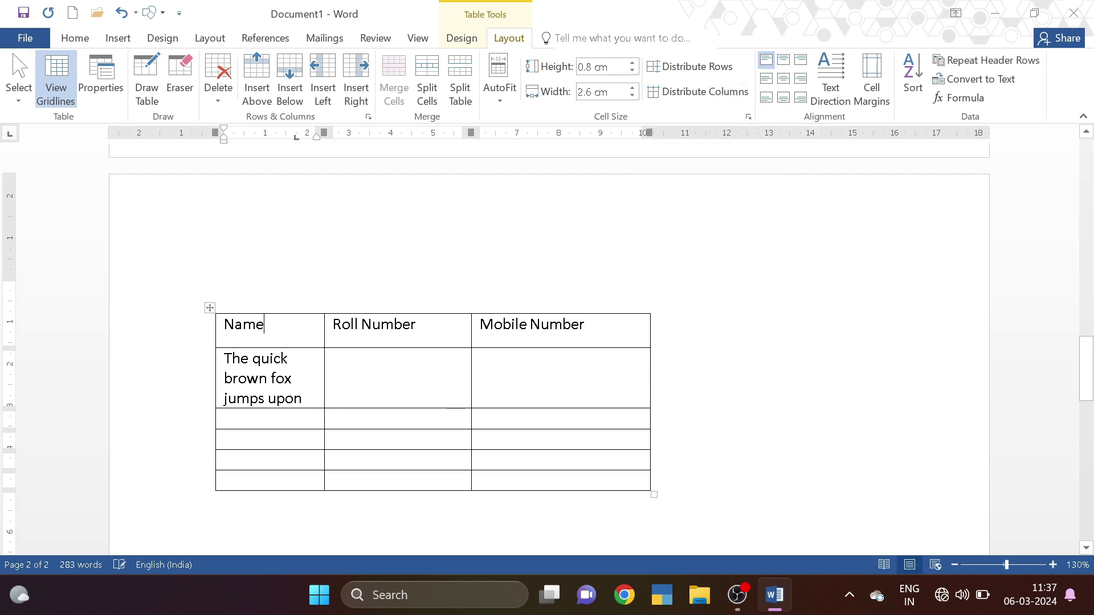
{"action": "left_click", "coordinate": [210, 308]}
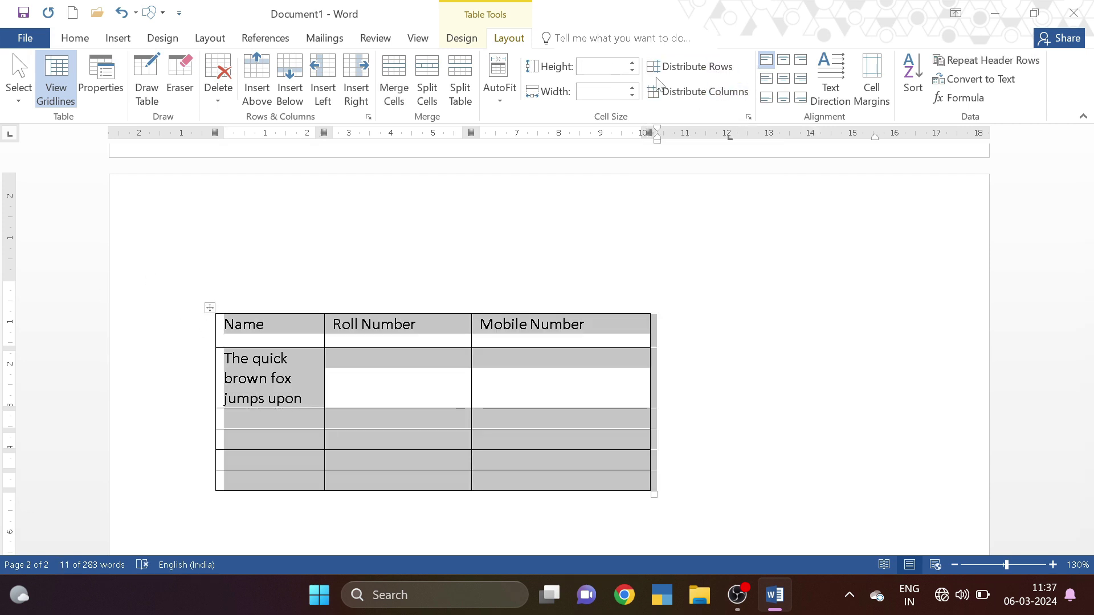
{"action": "left_click", "coordinate": [677, 76]}
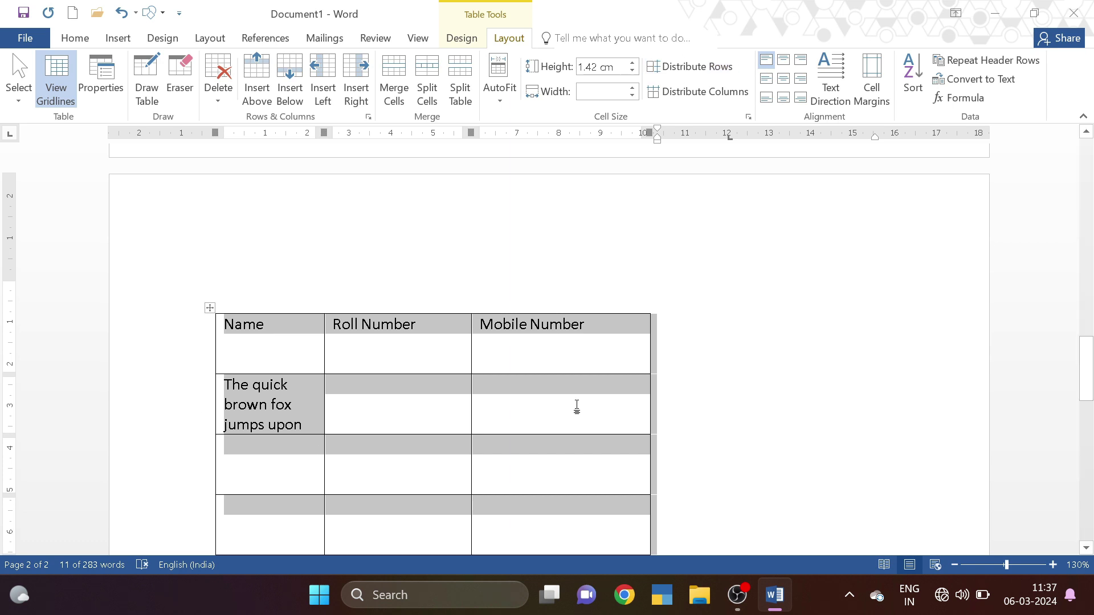
{"action": "left_click", "coordinate": [703, 88]}
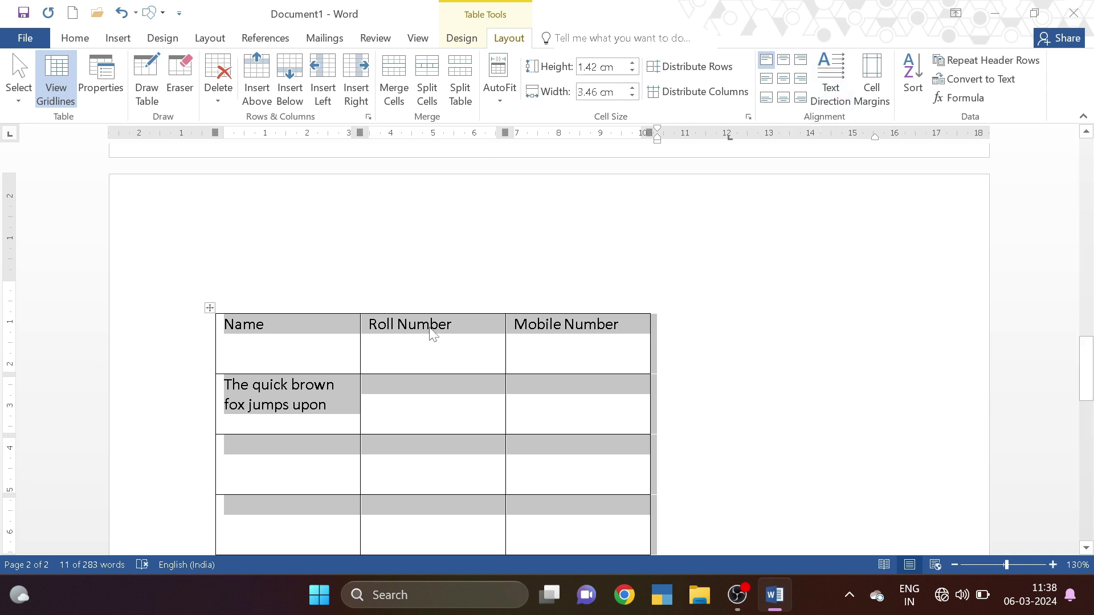
{"action": "scroll", "coordinate": [482, 357], "scroll_direction": "up", "scroll_amount": 10}
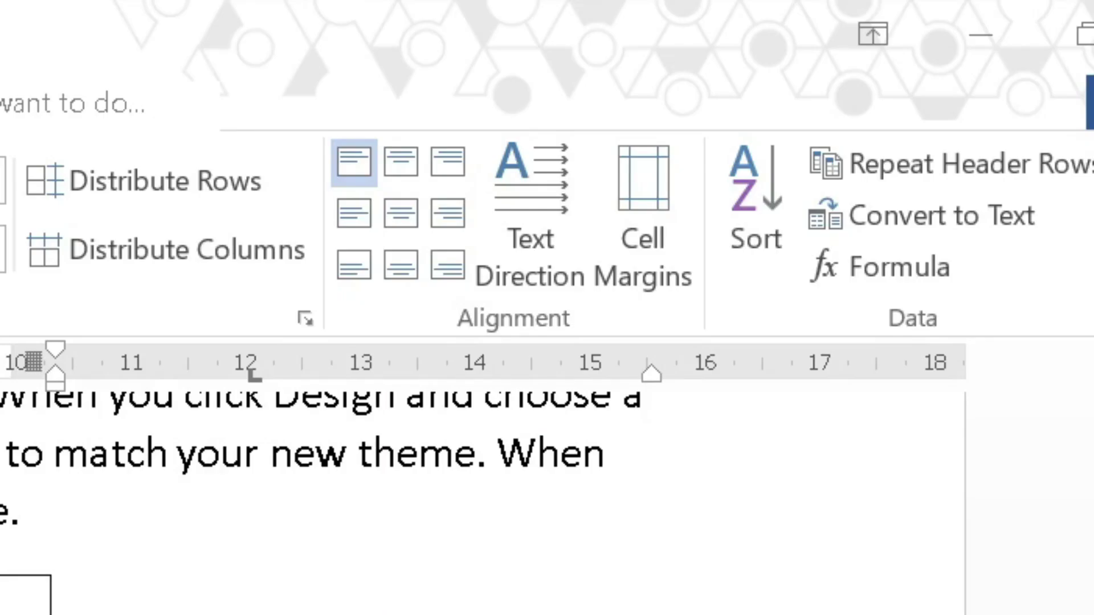
{"action": "key", "text": "Tab"}
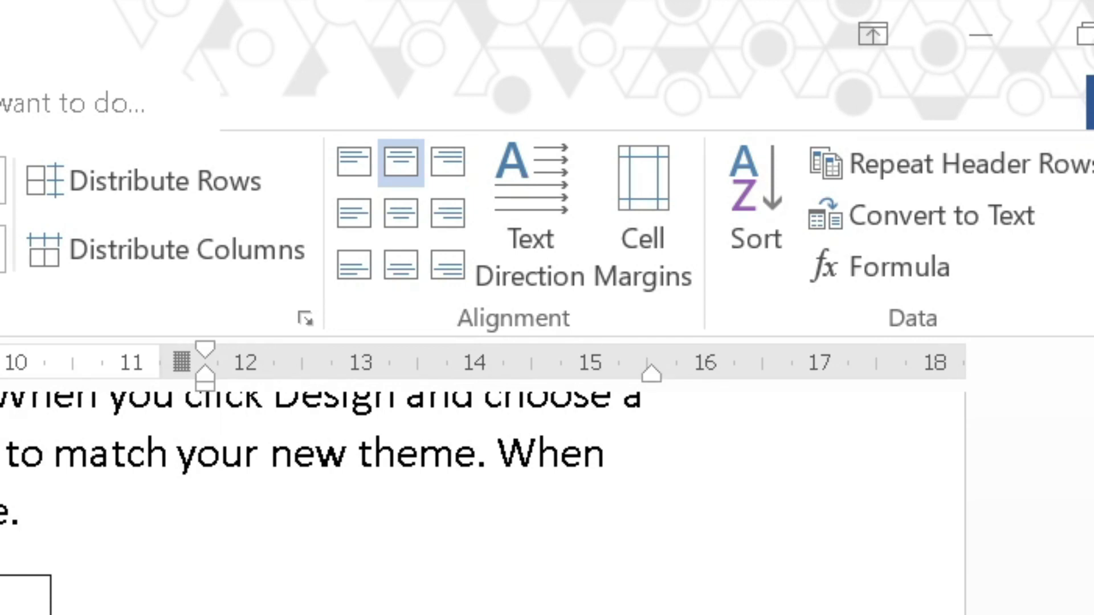
{"action": "key", "text": "Tab"}
{"action": "key", "text": "Tab"}
{"action": "key", "text": "Tab"}
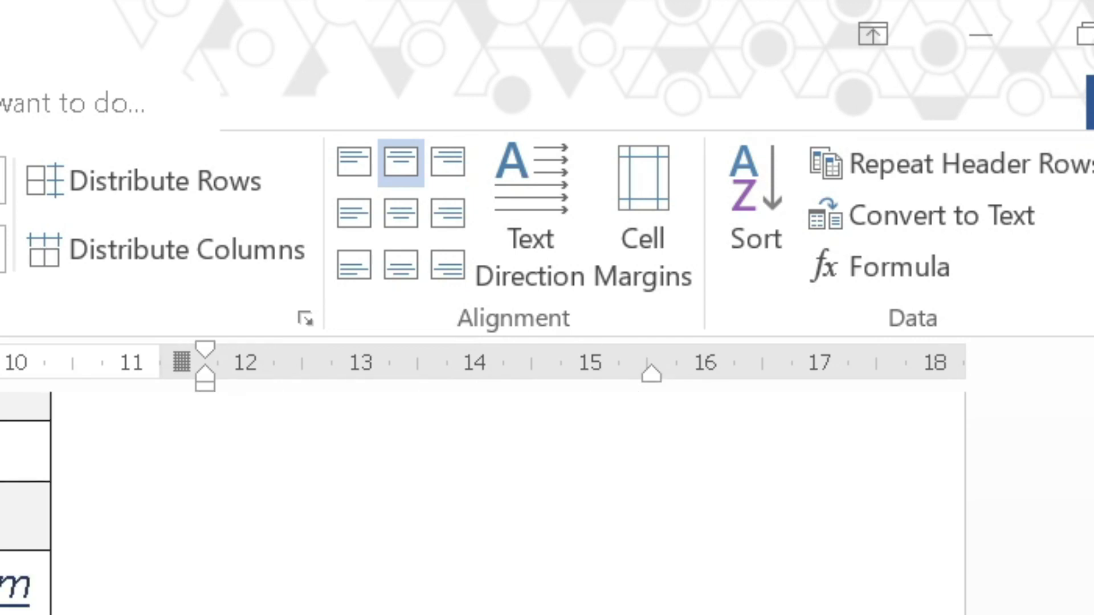
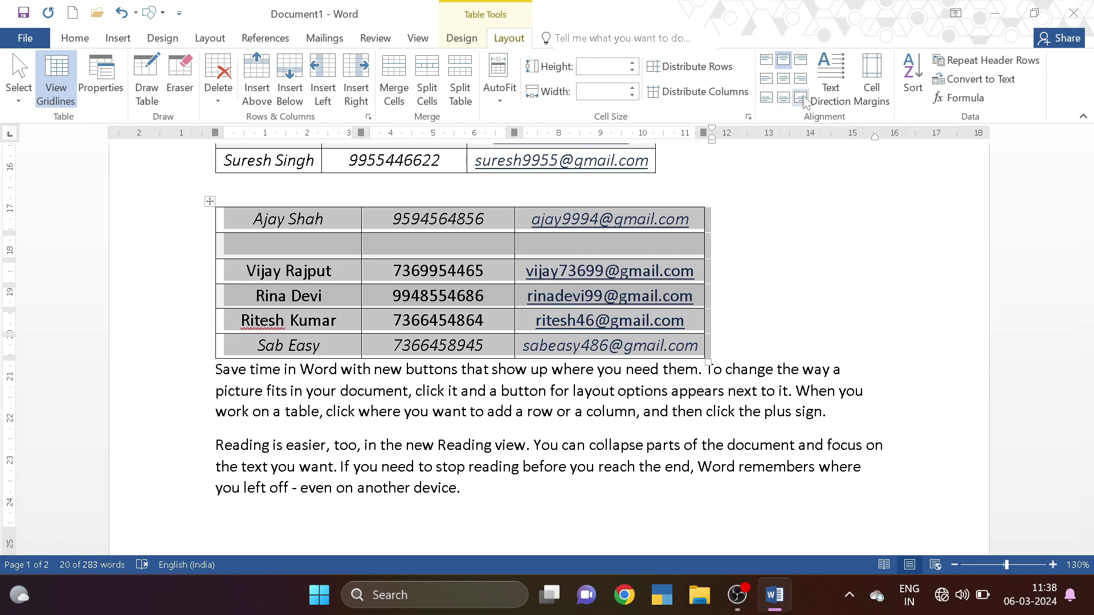
Try the different middle and bottom cell alignments on the whole contact table, ending with Align Bottom Center.
{"action": "left_click", "coordinate": [784, 98]}
{"action": "left_click", "coordinate": [800, 97]}
{"action": "left_click", "coordinate": [767, 98]}
{"action": "left_click", "coordinate": [767, 78]}
{"action": "left_click", "coordinate": [783, 78]}
{"action": "left_click", "coordinate": [800, 78]}
{"action": "left_click", "coordinate": [784, 78]}
{"action": "left_click", "coordinate": [767, 78]}
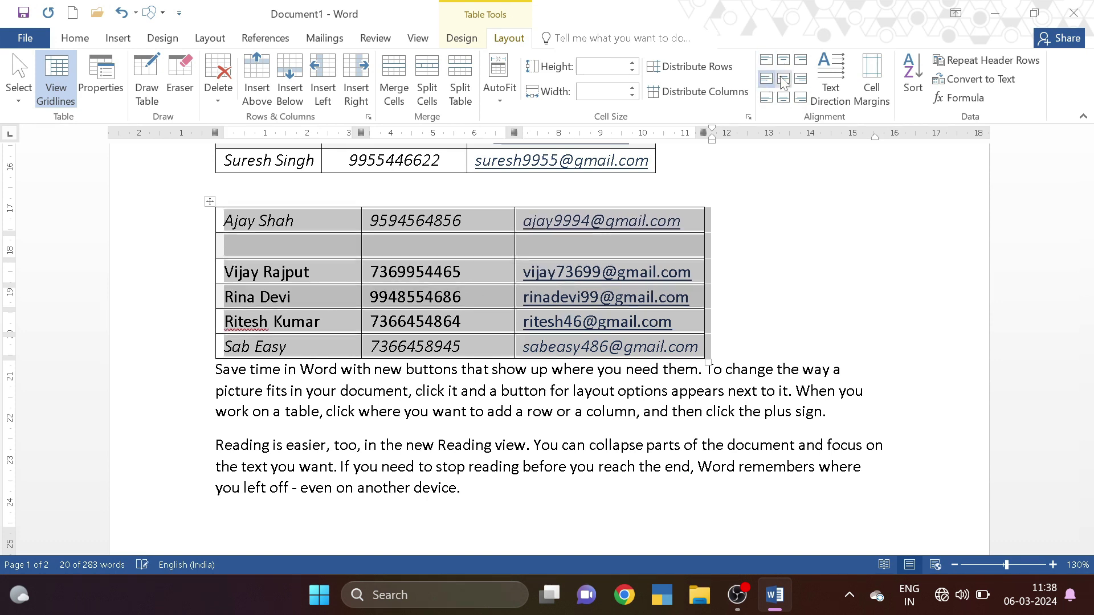
{"action": "left_click", "coordinate": [784, 78]}
{"action": "left_click", "coordinate": [784, 98]}
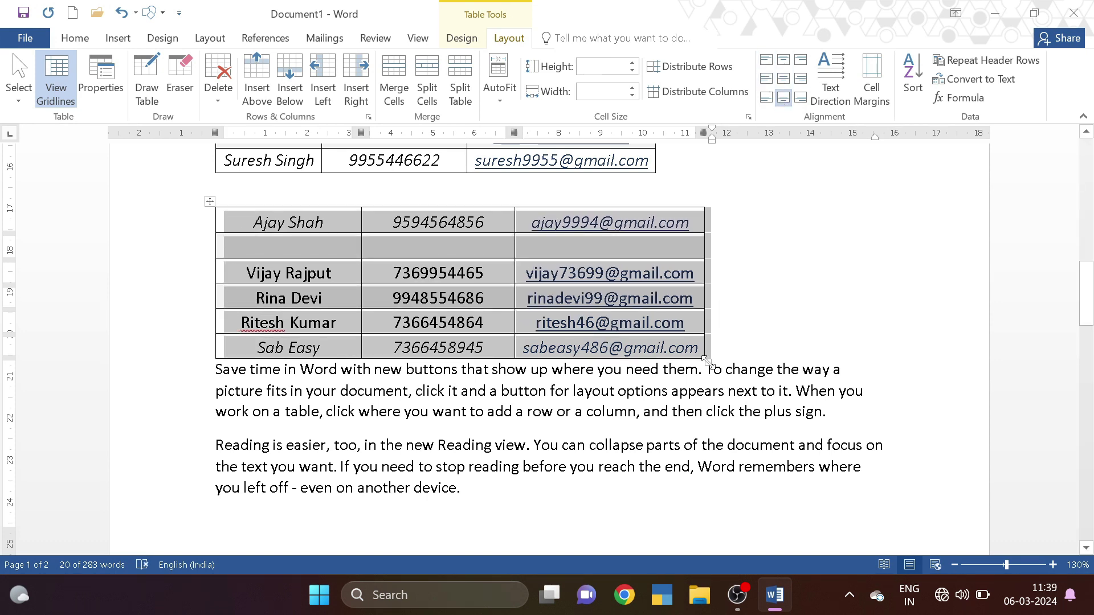
Enlarge the contact table to rows about 1.11 cm high and a first column about 4.38 cm wide, and centre all its text horizontally and vertically.
{"action": "left_click_drag", "start_coordinate": [706, 360], "coordinate": [831, 488]}
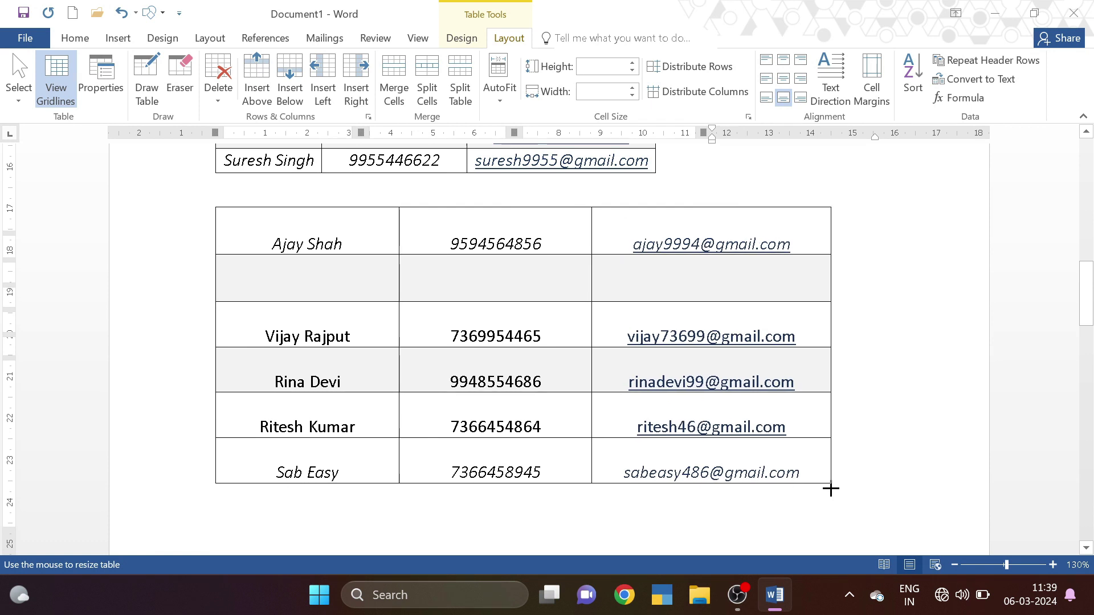
{"action": "left_click", "coordinate": [784, 59]}
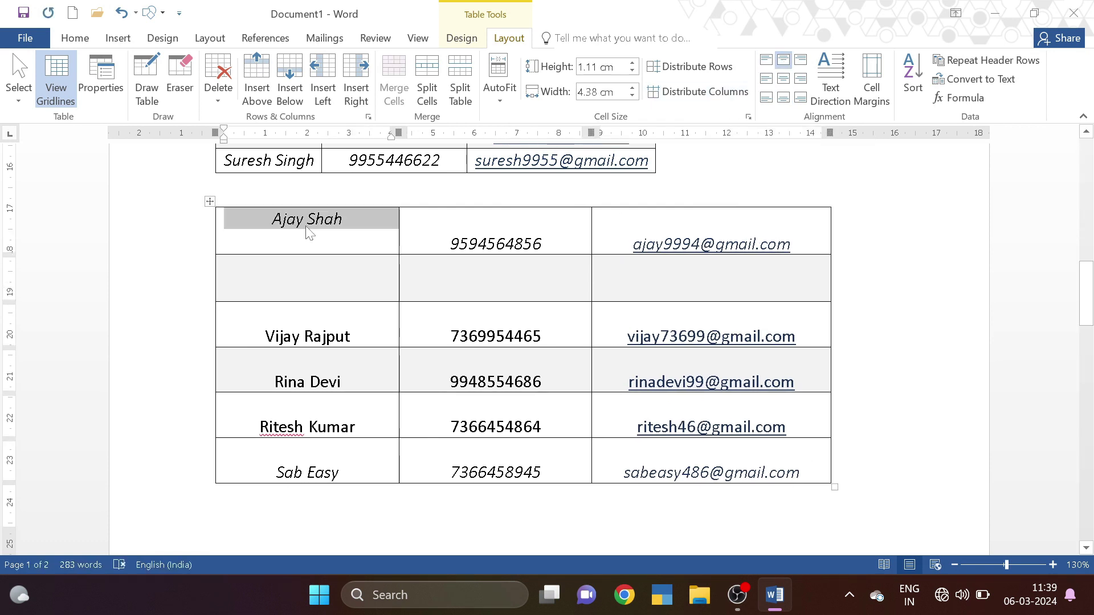
{"action": "left_click", "coordinate": [210, 202]}
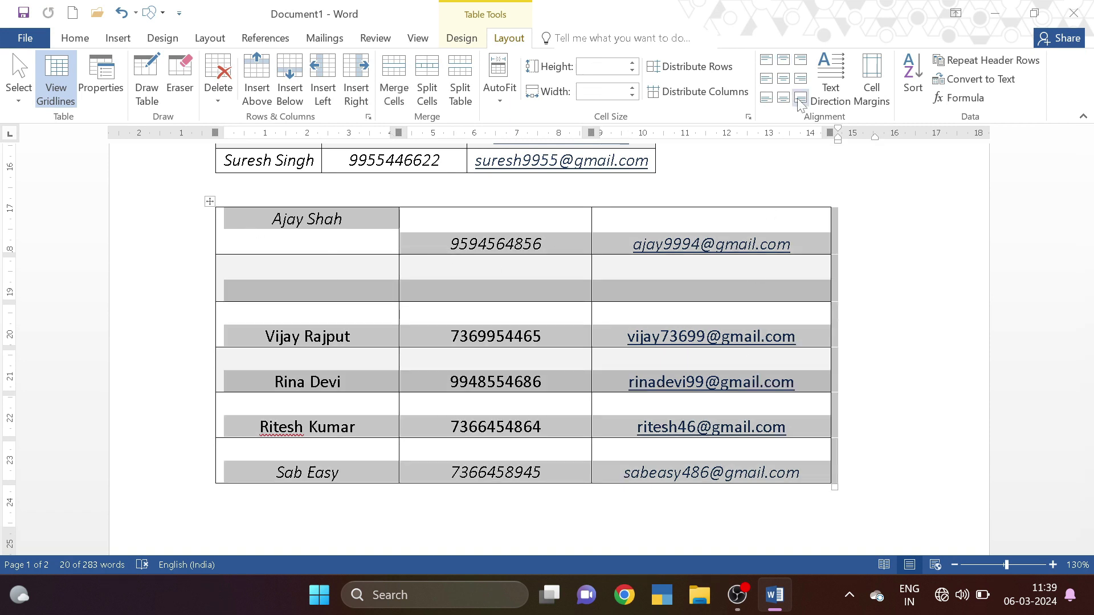
{"action": "left_click", "coordinate": [785, 61]}
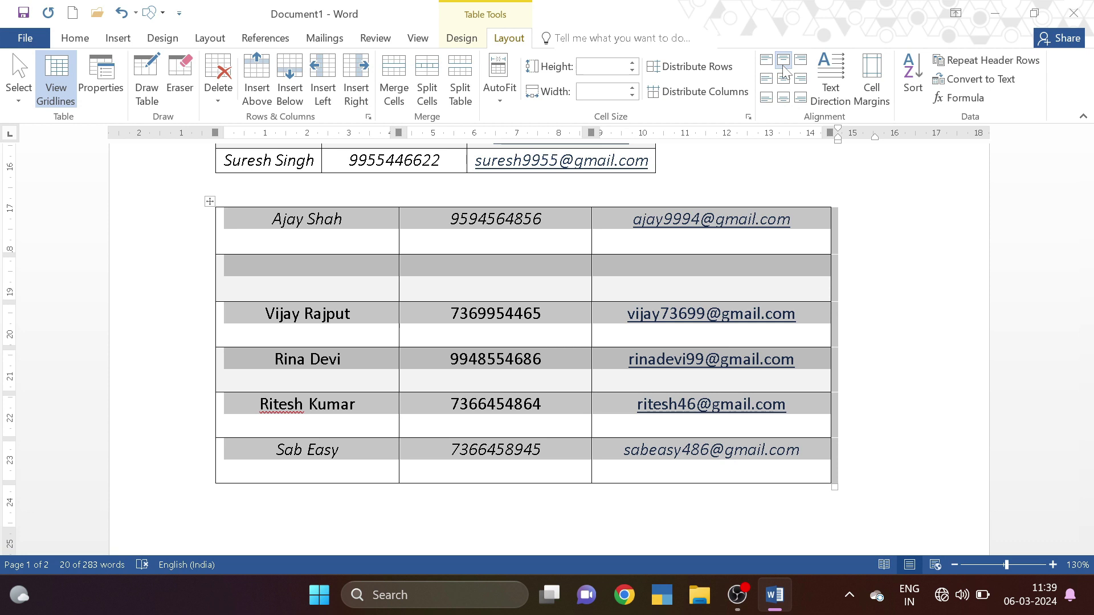
{"action": "left_click", "coordinate": [785, 99]}
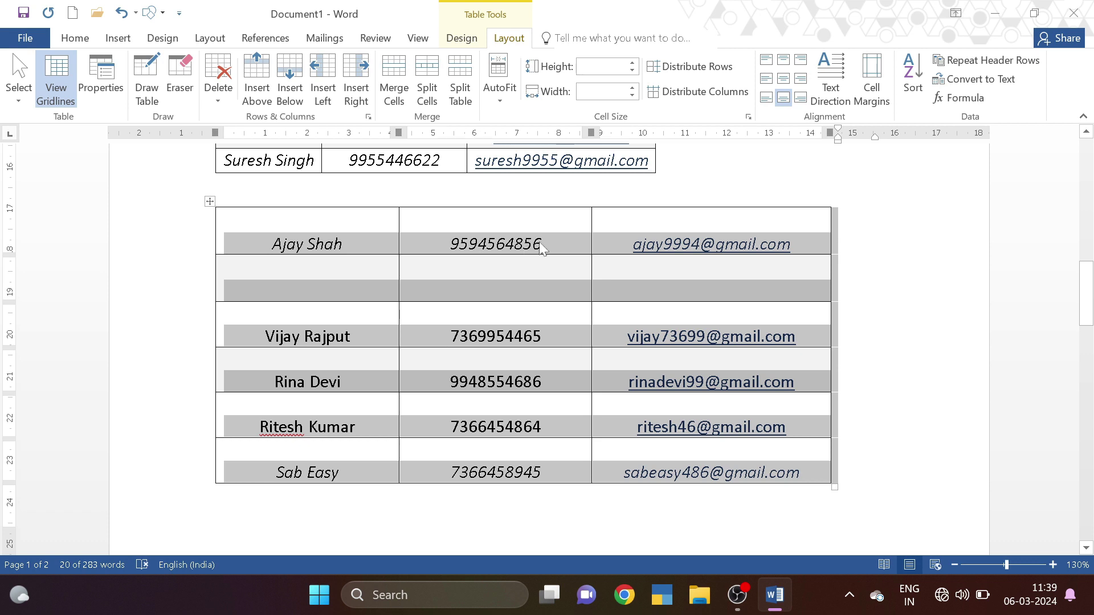
{"action": "left_click", "coordinate": [785, 84]}
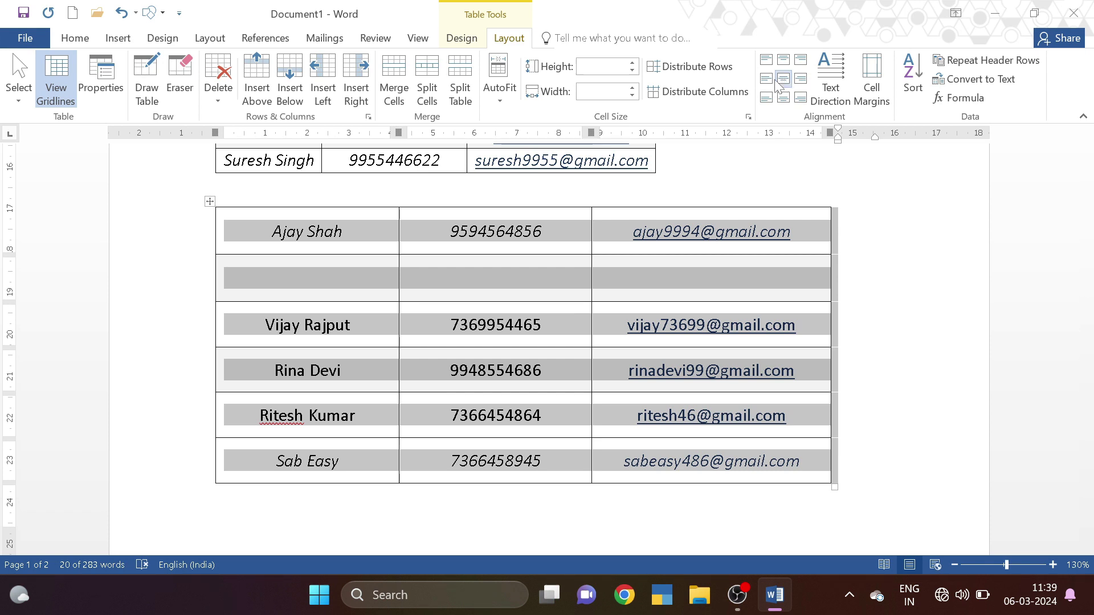
Cycle the text direction of all cells in the contact table through its orientations and back to horizontal.
{"action": "left_click", "coordinate": [832, 86]}
{"action": "left_click", "coordinate": [833, 90]}
{"action": "left_click", "coordinate": [834, 93]}
{"action": "left_click", "coordinate": [834, 93]}
{"action": "left_click", "coordinate": [834, 93]}
{"action": "left_click", "coordinate": [834, 93]}
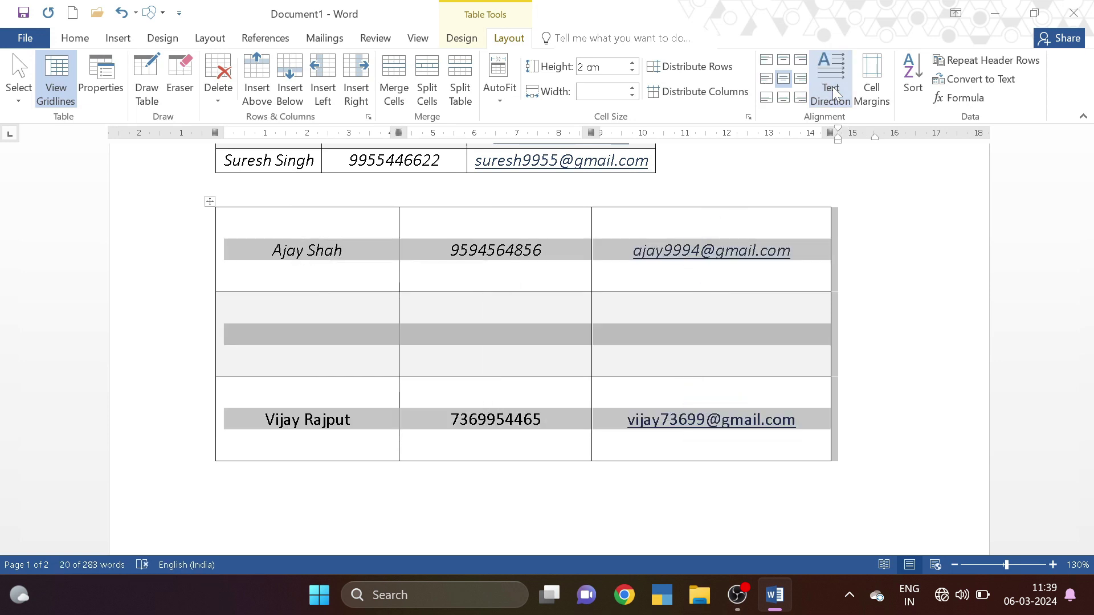
Allow spacing between the cells of the contact table and set it to 0.2 cm.
{"action": "left_click", "coordinate": [874, 91]}
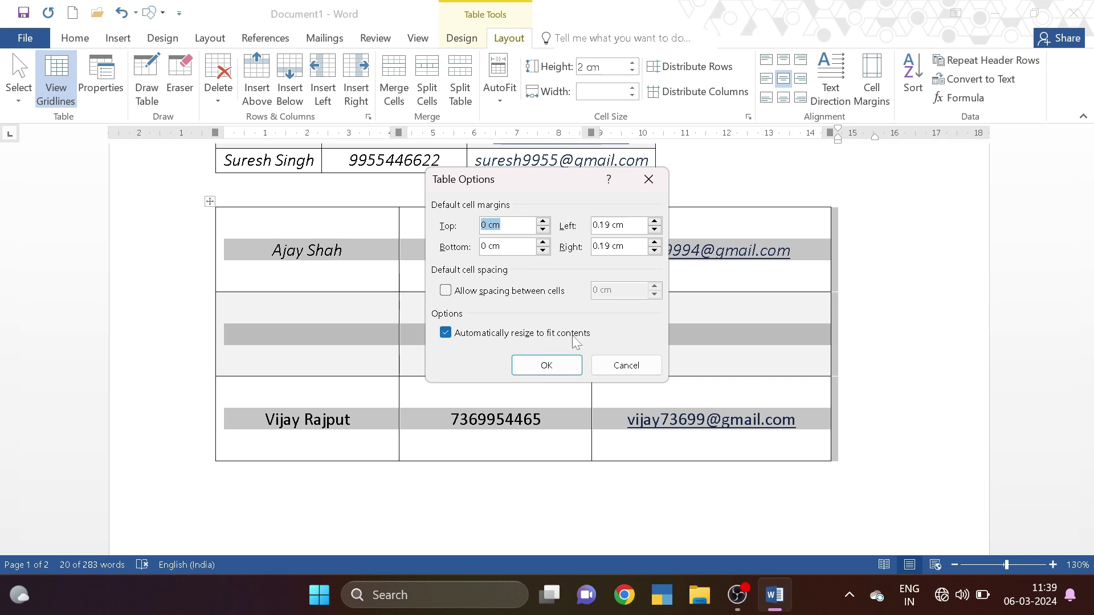
{"action": "left_click", "coordinate": [446, 291]}
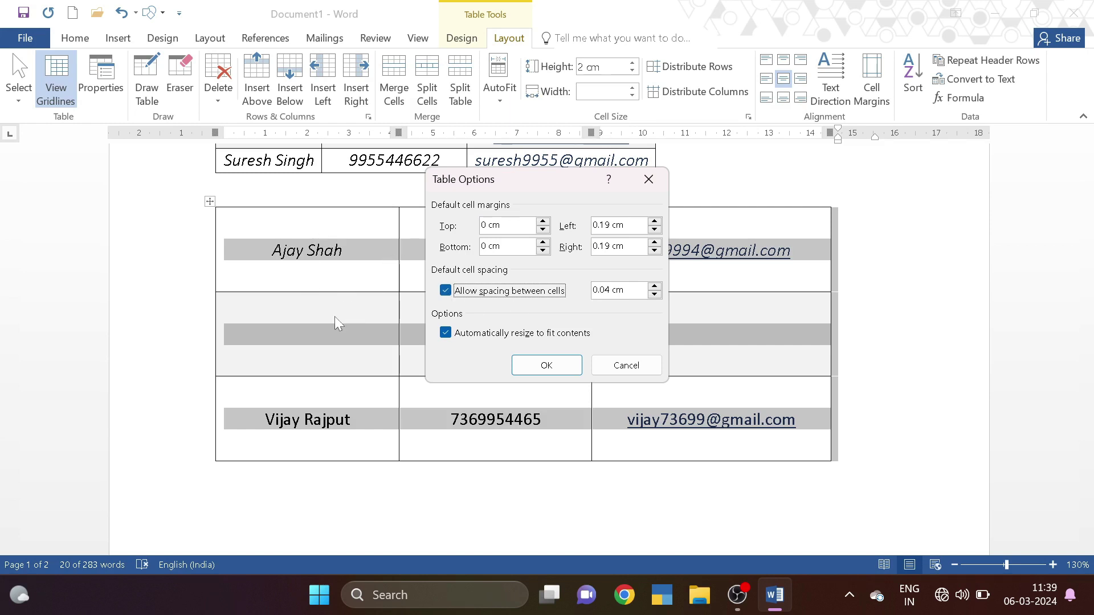
{"action": "left_click", "coordinate": [655, 286]}
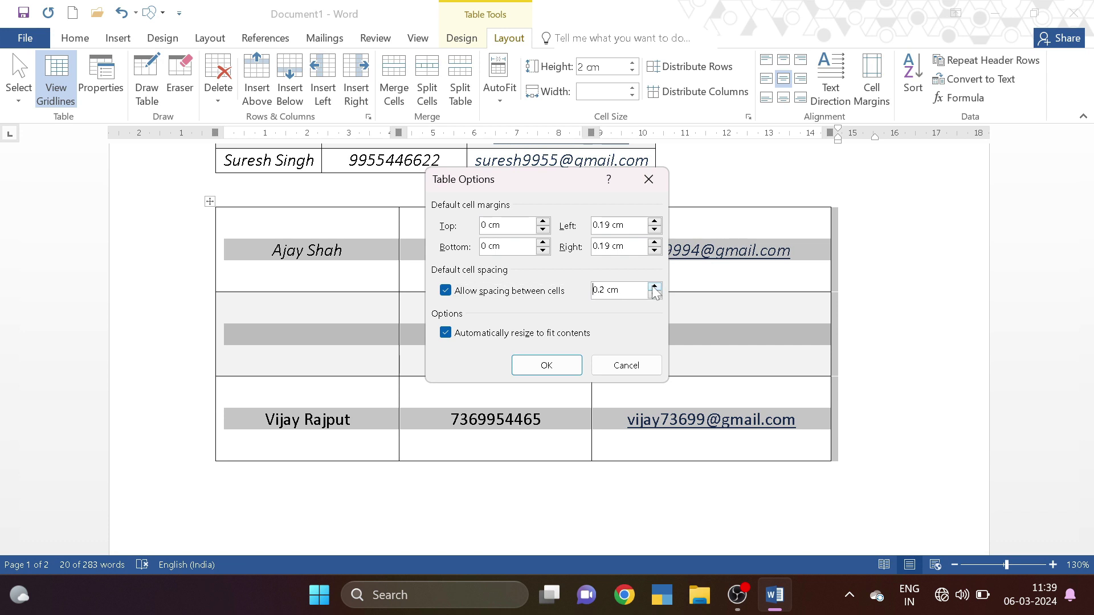
{"action": "left_click", "coordinate": [539, 368]}
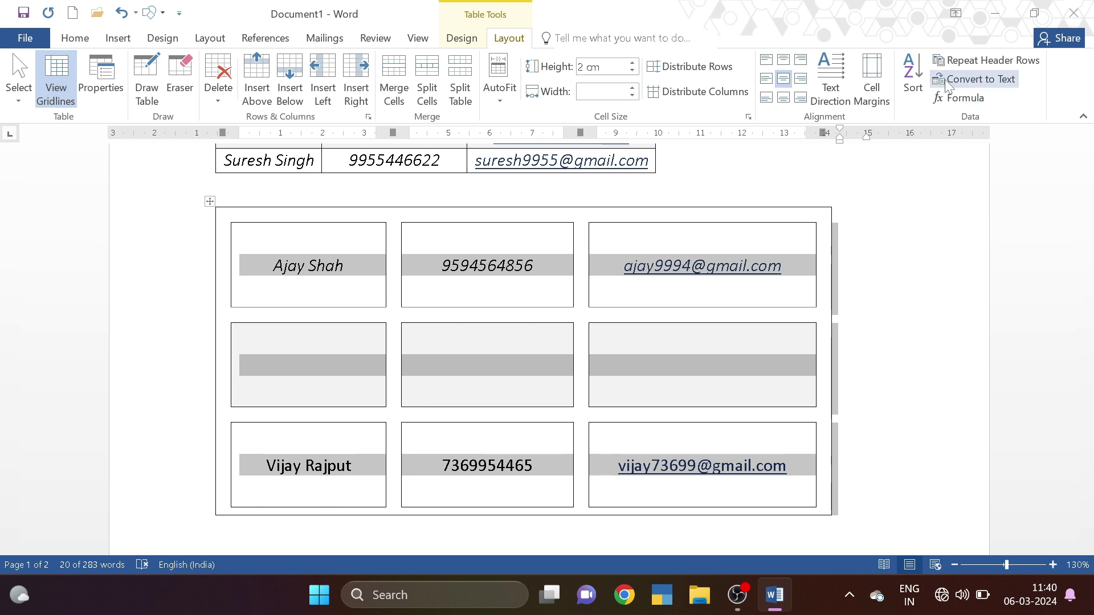
Examine the Sort options for the contact table, including the sort keys and the header row setting, without sorting.
{"action": "left_click", "coordinate": [912, 86]}
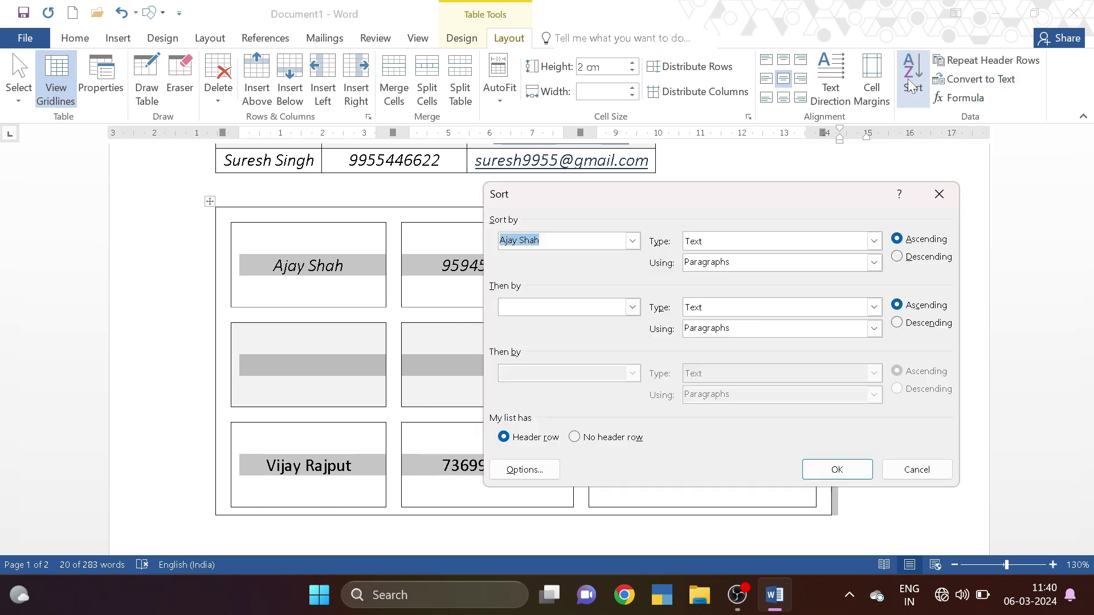
{"action": "left_click_drag", "start_coordinate": [629, 198], "coordinate": [623, 176]}
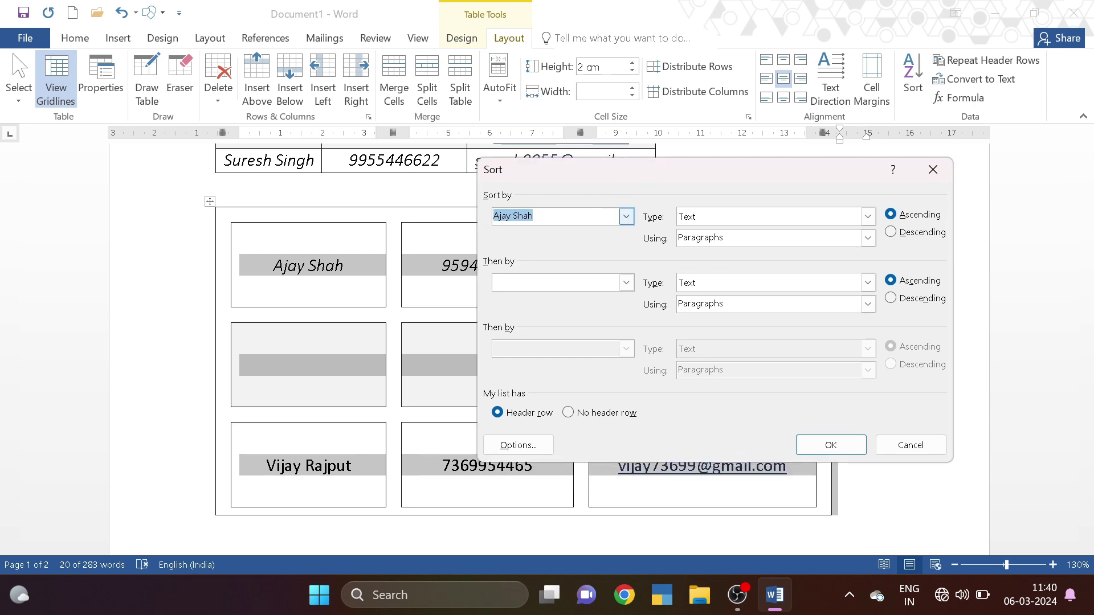
{"action": "left_click", "coordinate": [570, 217]}
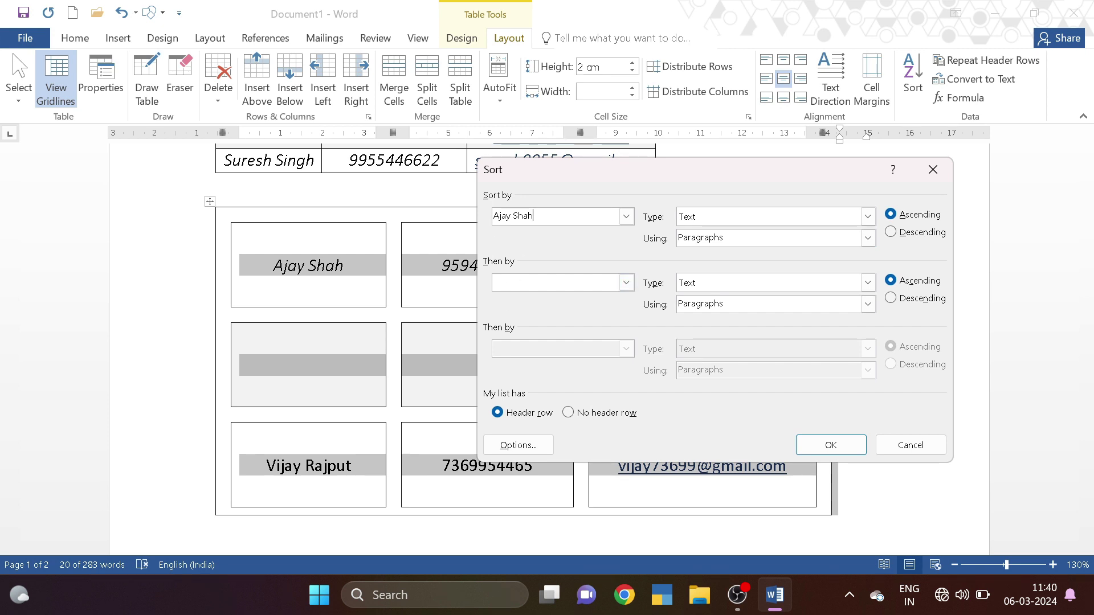
{"action": "left_click", "coordinate": [626, 282]}
{"action": "left_click", "coordinate": [626, 284]}
{"action": "left_click", "coordinate": [568, 414]}
{"action": "left_click", "coordinate": [525, 416]}
{"action": "left_click", "coordinate": [951, 171]}
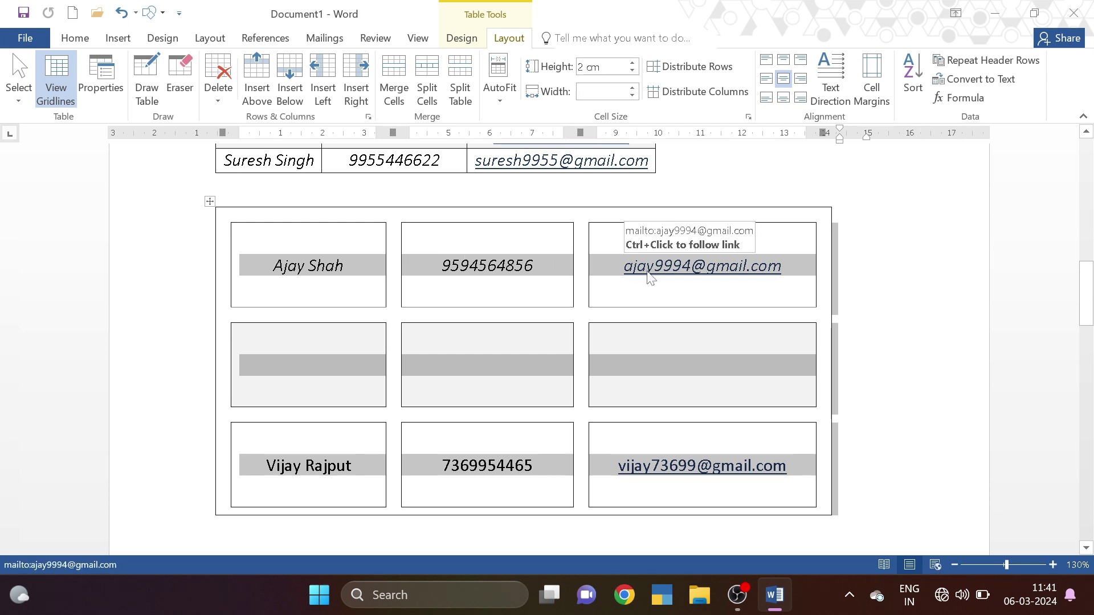
Convert the contact table to text, separating the entries with a custom asterisk (*) character.
{"action": "left_click", "coordinate": [998, 83]}
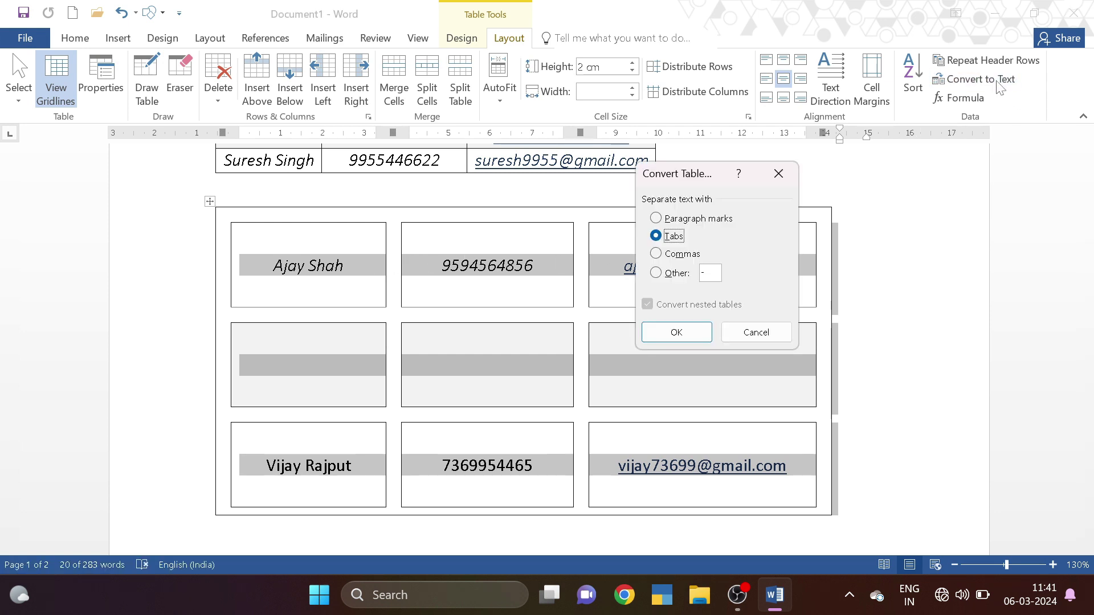
{"action": "left_click", "coordinate": [695, 220]}
{"action": "left_click", "coordinate": [672, 238]}
{"action": "left_click", "coordinate": [680, 258]}
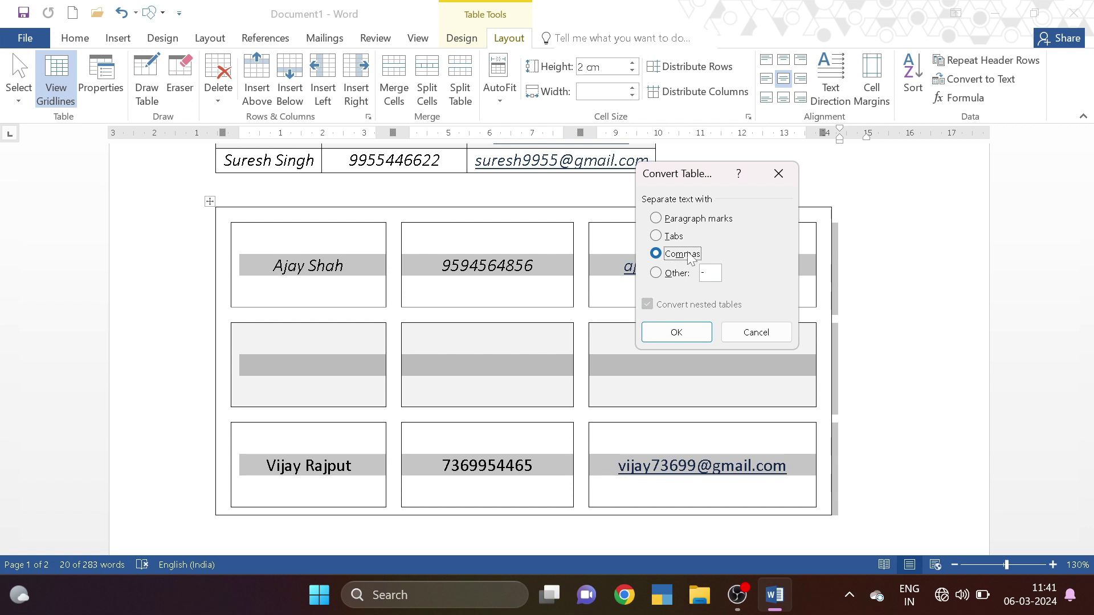
{"action": "left_click", "coordinate": [672, 241]}
{"action": "left_click", "coordinate": [684, 221]}
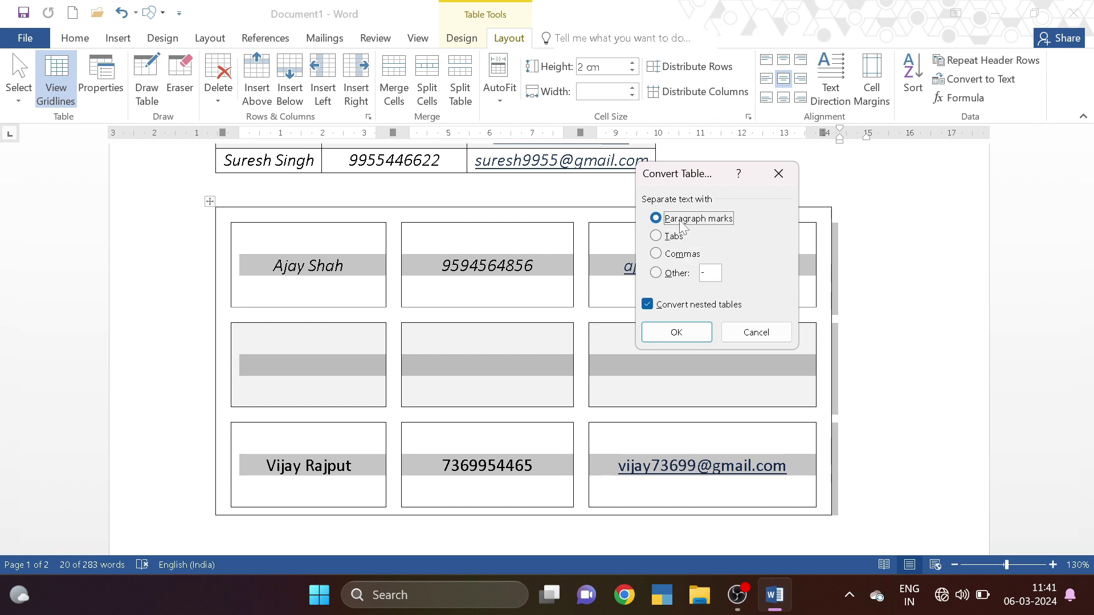
{"action": "left_click", "coordinate": [671, 278]}
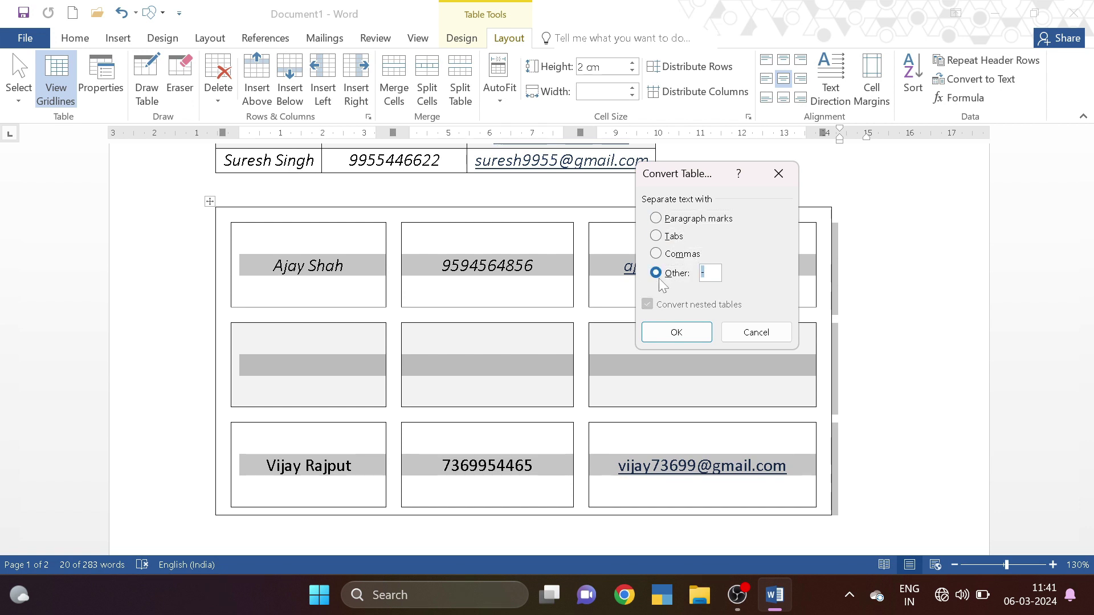
{"action": "type", "text": "-"}
{"action": "double_click", "coordinate": [699, 273]}
{"action": "type", "text": "*"}
{"action": "left_click", "coordinate": [676, 333]}
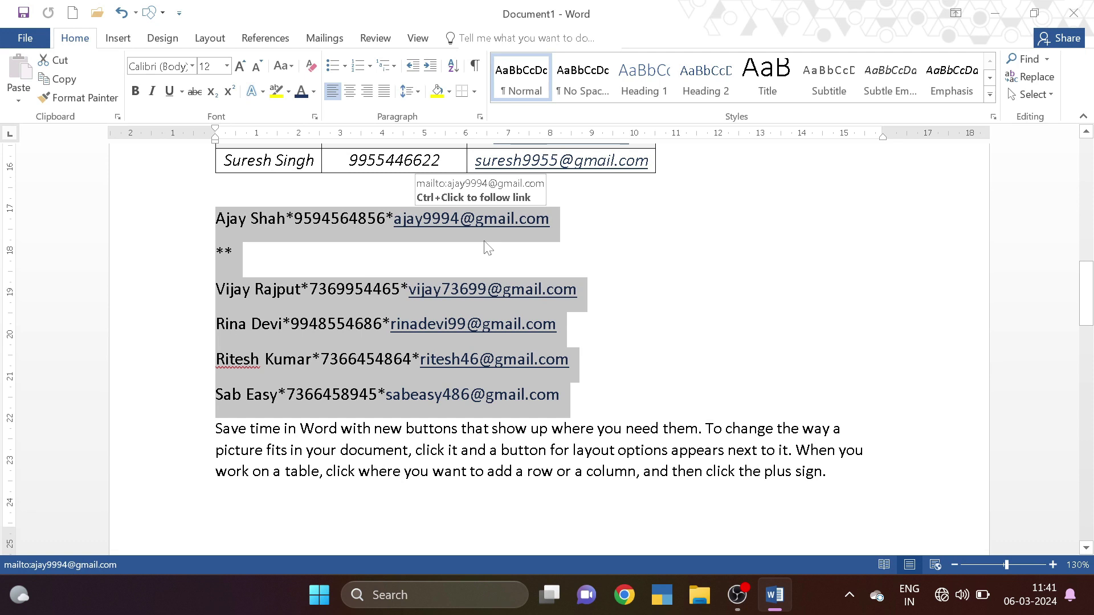
Convert the selected asterisk-separated text back into a three-column table with automatic fixed column width, splitting at *.
{"action": "left_click", "coordinate": [118, 40]}
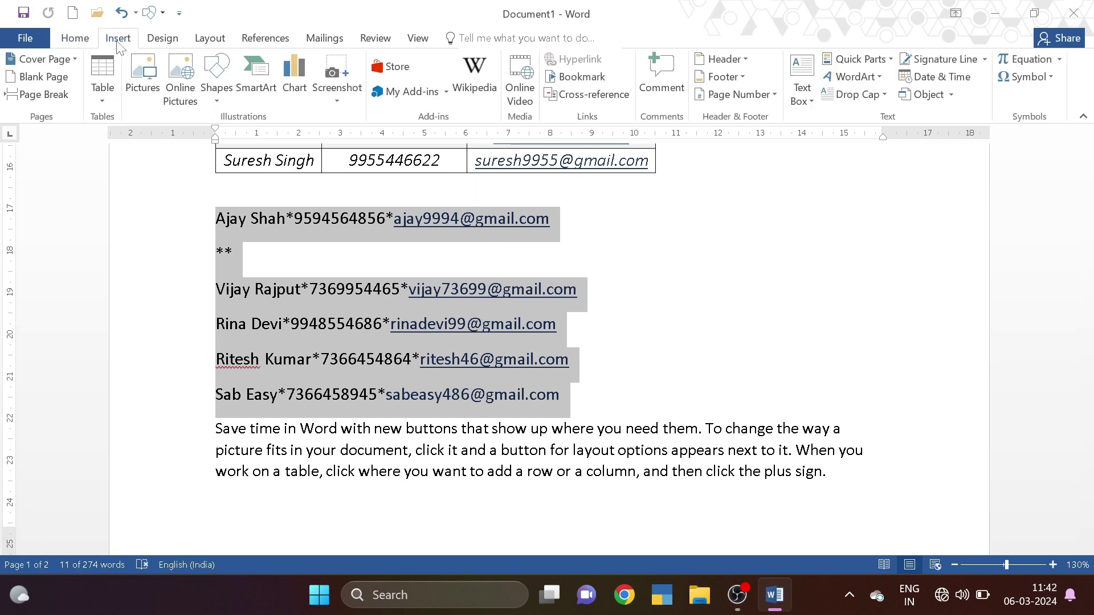
{"action": "left_click", "coordinate": [103, 103]}
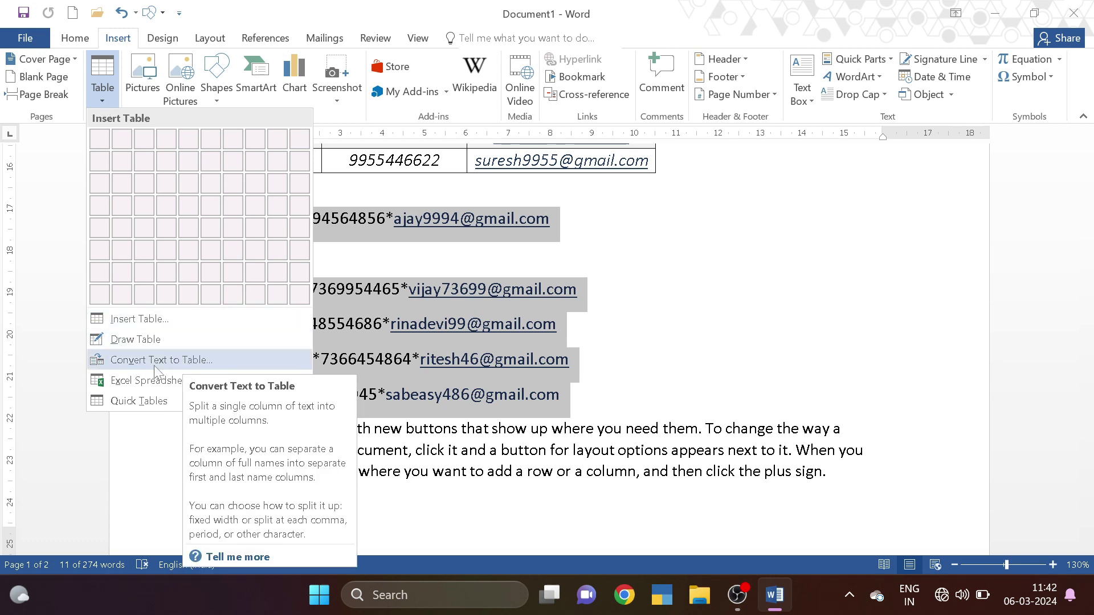
{"action": "left_click", "coordinate": [208, 360]}
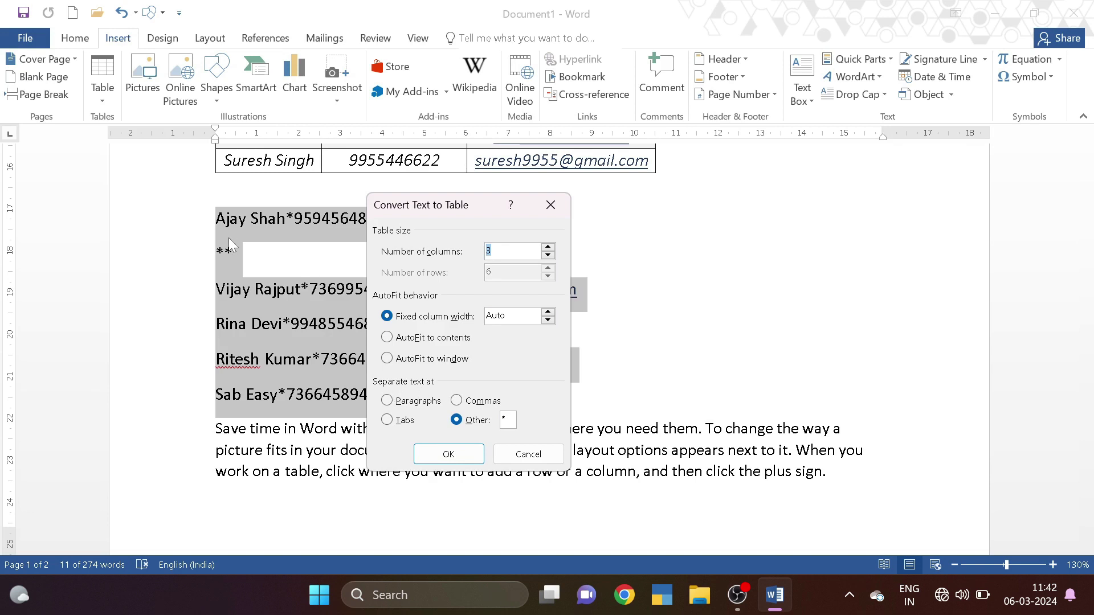
{"action": "key", "text": "Tab"}
{"action": "key", "text": "Tab"}
{"action": "key", "text": "Tab"}
{"action": "left_click", "coordinate": [469, 454]}
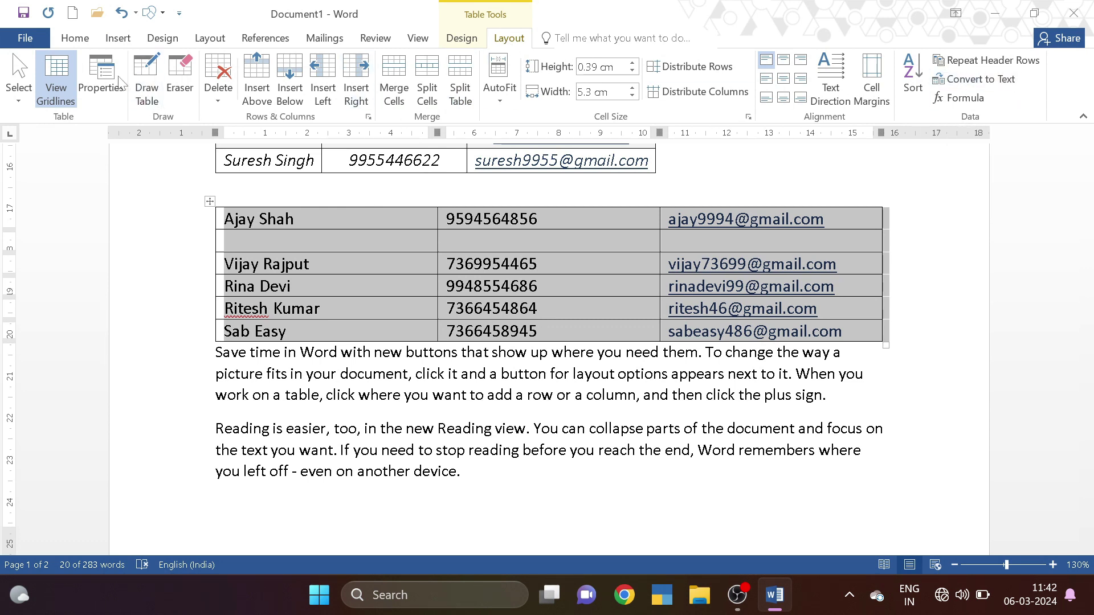
{"action": "left_click", "coordinate": [118, 37]}
{"action": "left_click", "coordinate": [101, 96]}
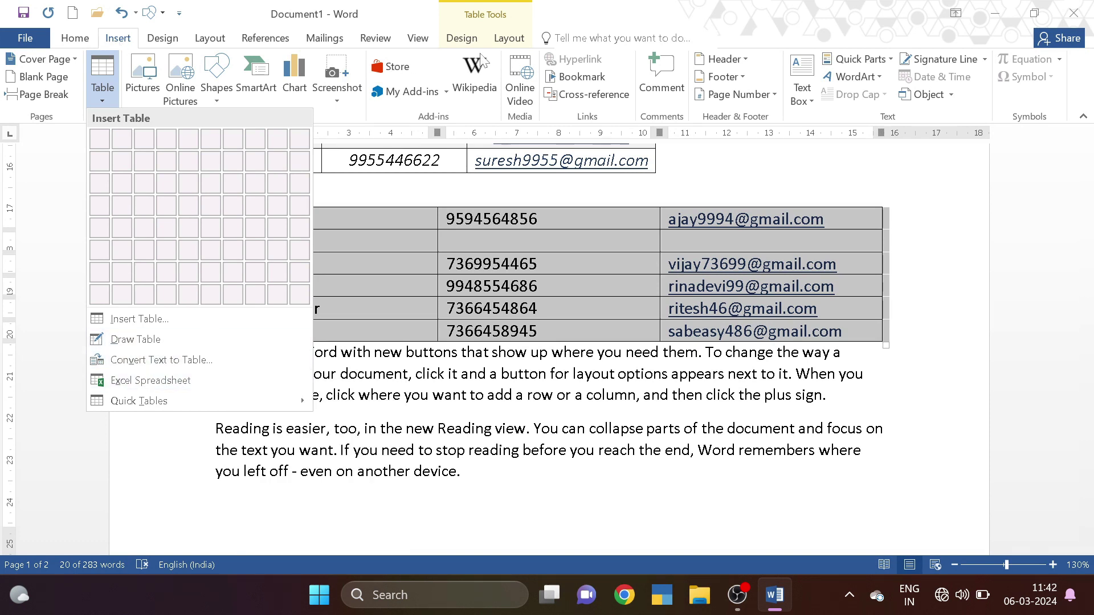
{"action": "left_click", "coordinate": [508, 40]}
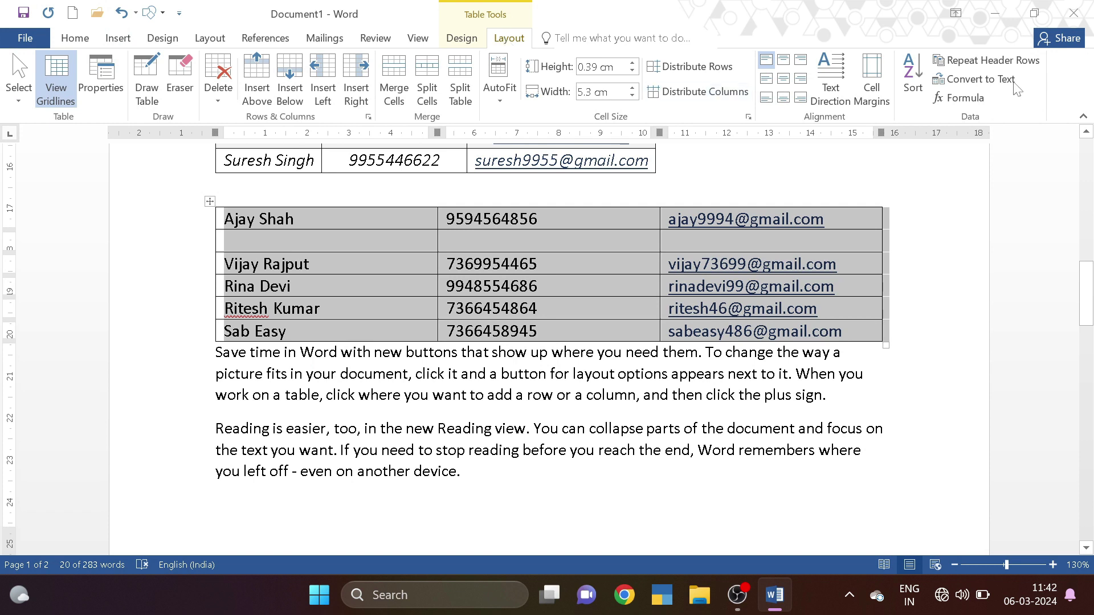
Examine the functions available for table formulas, from ABS to TRUE, without inserting a formula.
{"action": "left_click", "coordinate": [965, 98]}
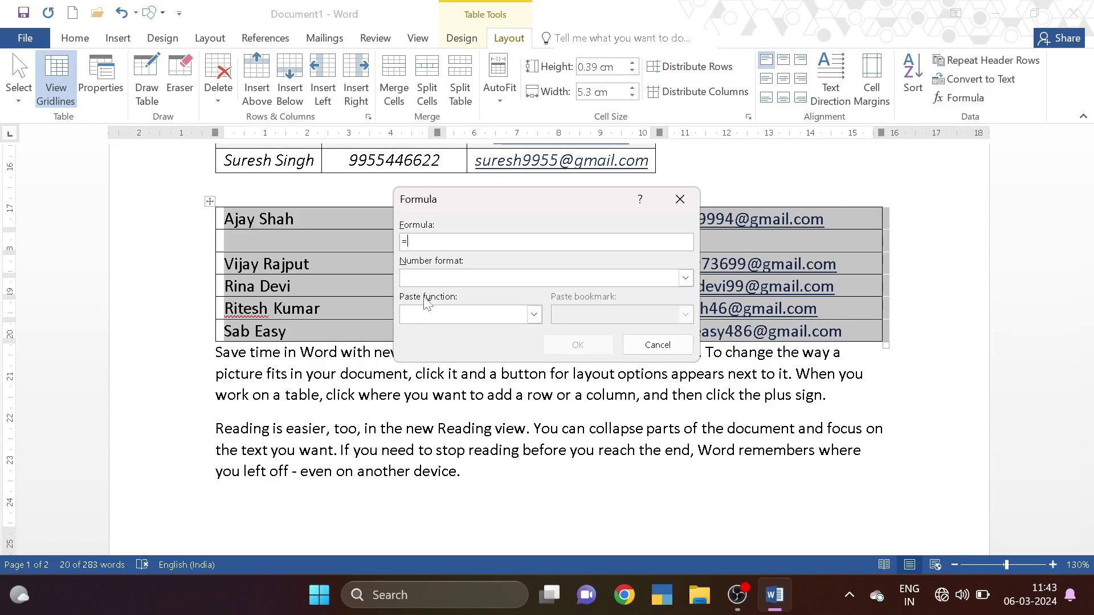
{"action": "left_click", "coordinate": [534, 315]}
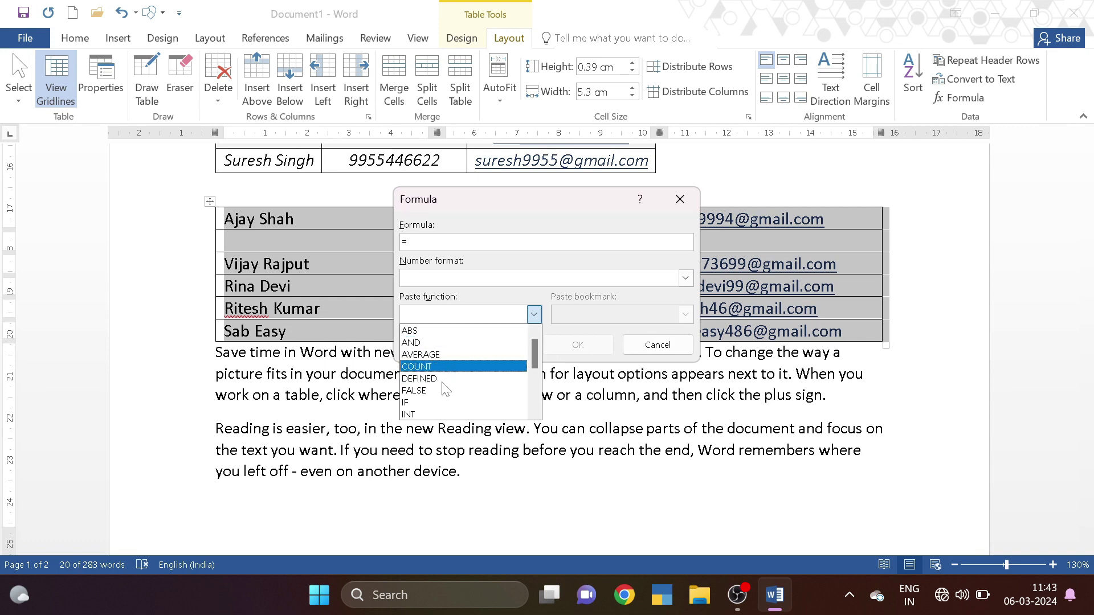
{"action": "left_click_drag", "start_coordinate": [536, 354], "coordinate": [533, 396]}
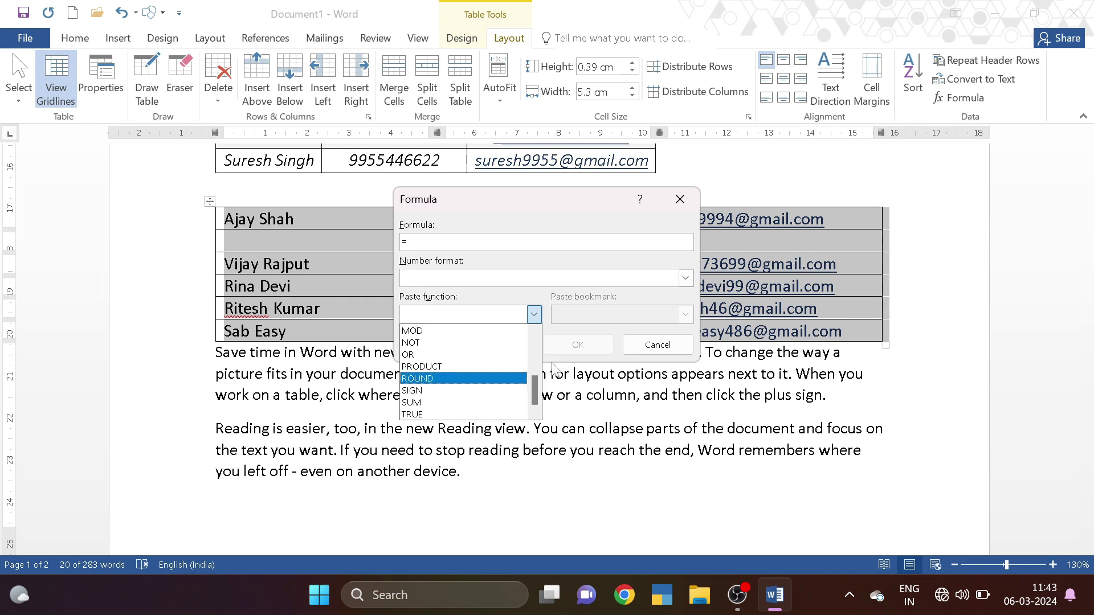
{"action": "left_click", "coordinate": [680, 199]}
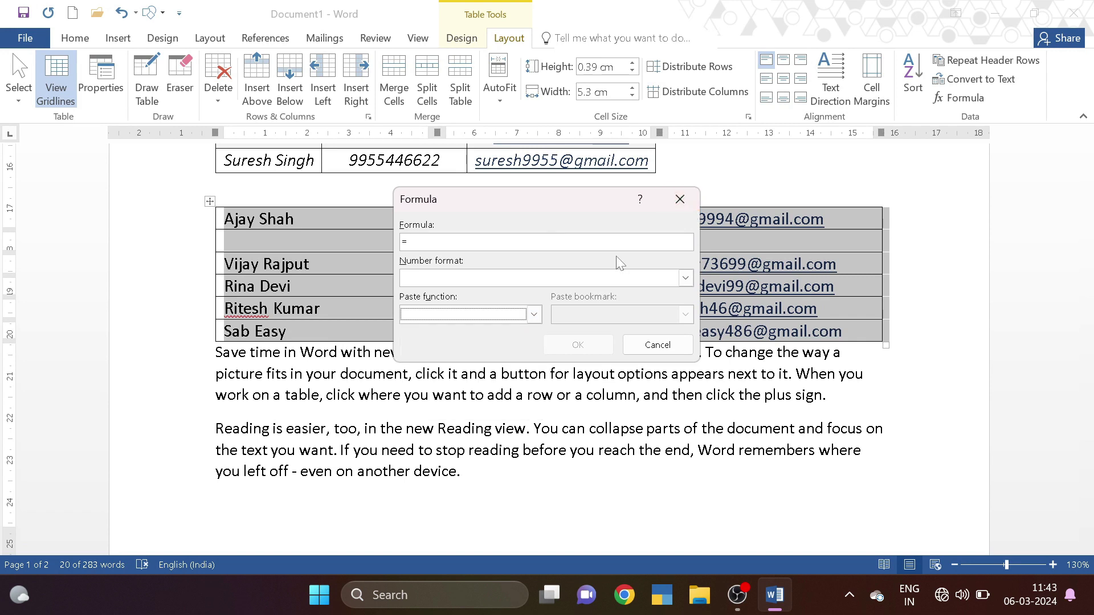
{"action": "left_click", "coordinate": [679, 199]}
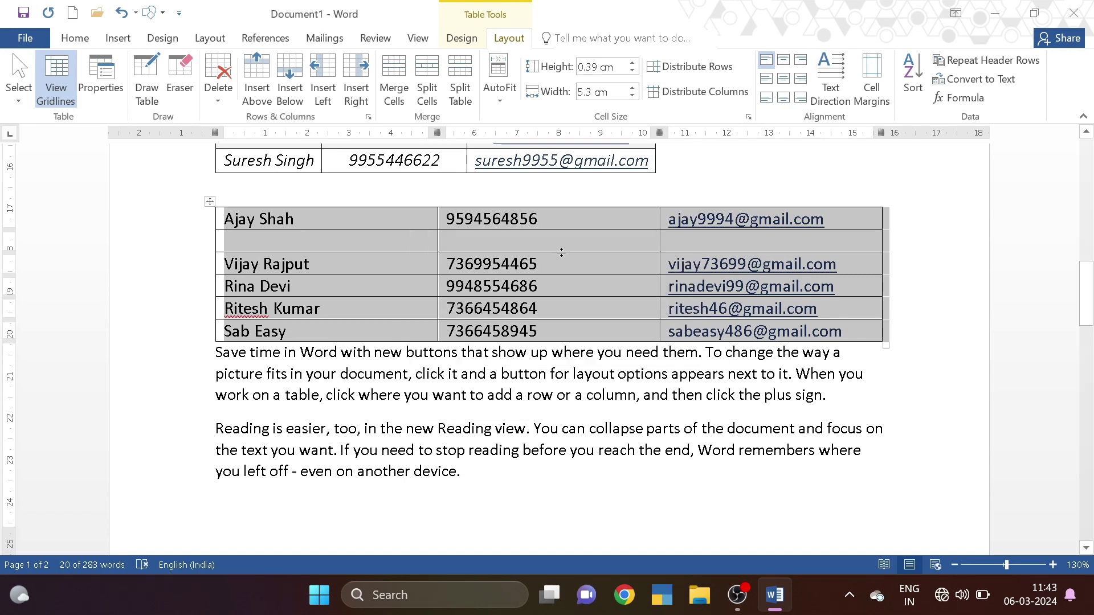